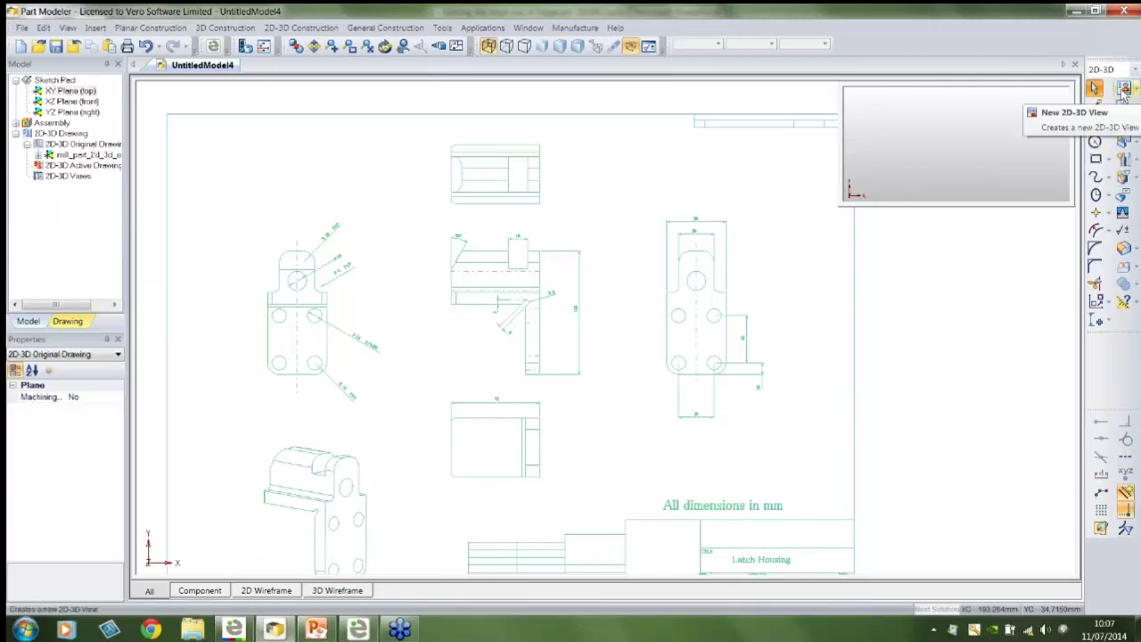
Define a Top 2D-3D view area around the uppermost view, with a manual origin at its lower-right corner.
click(1123, 89)
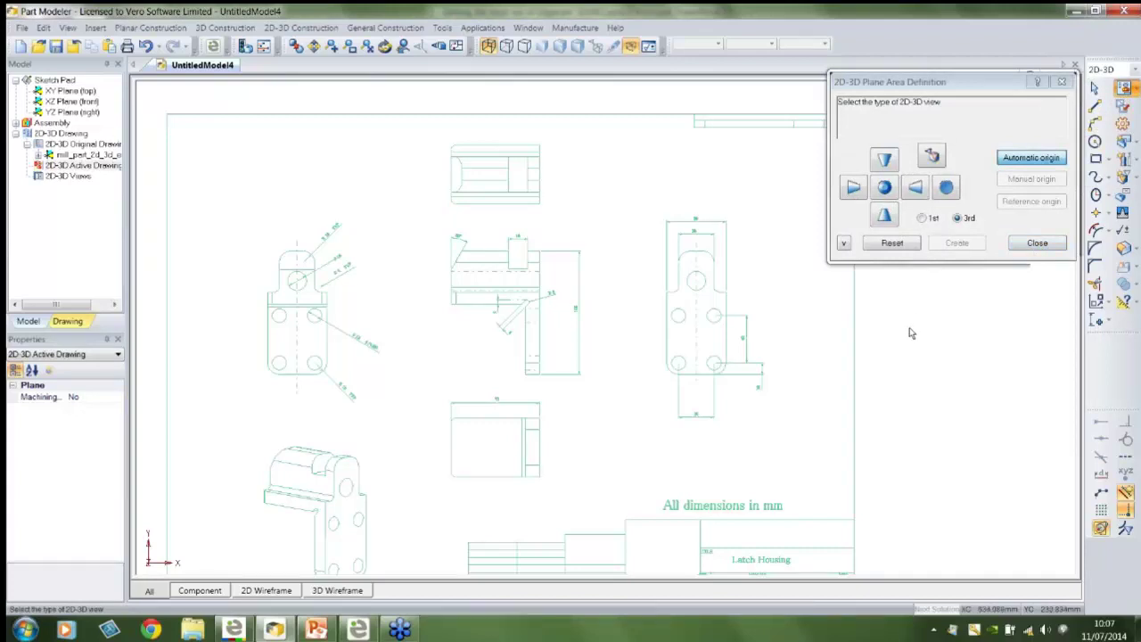
click(885, 159)
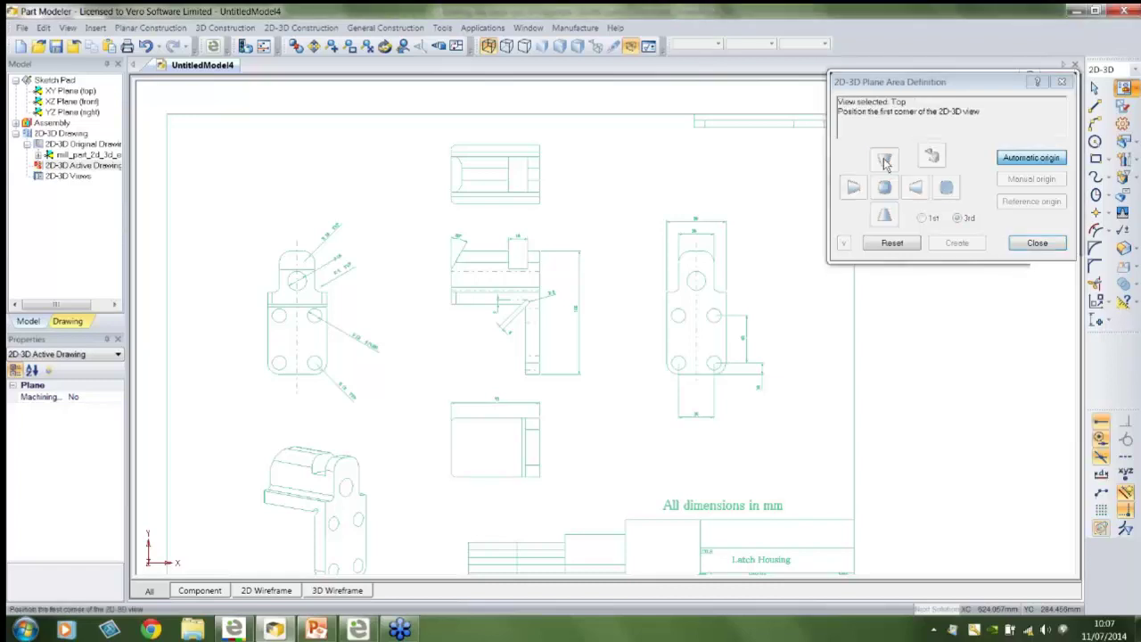
click(428, 136)
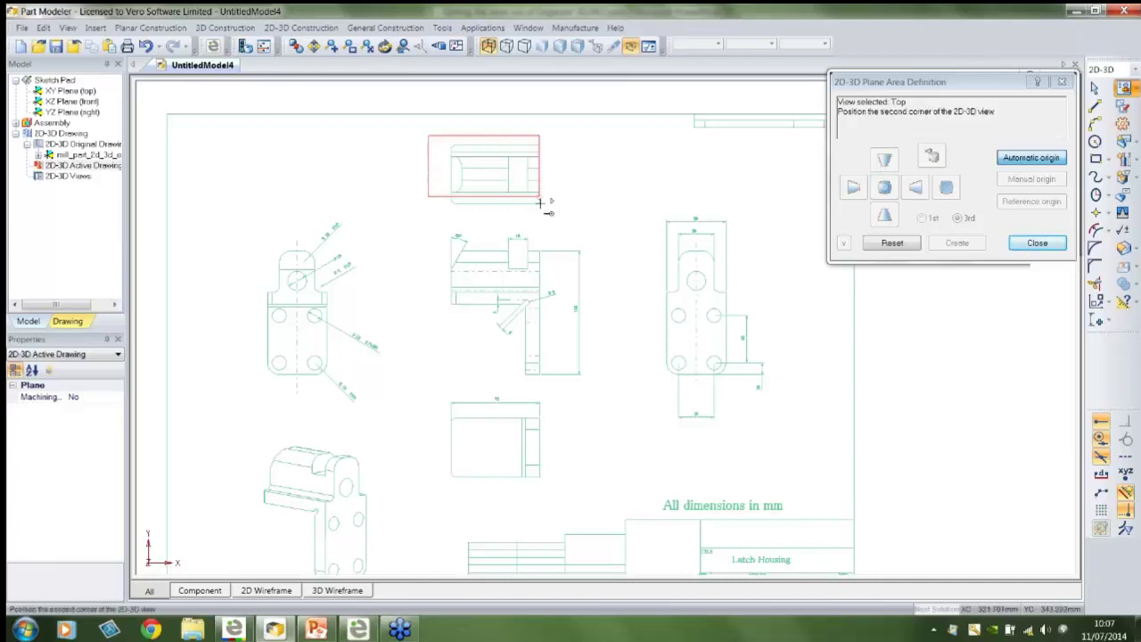
click(562, 217)
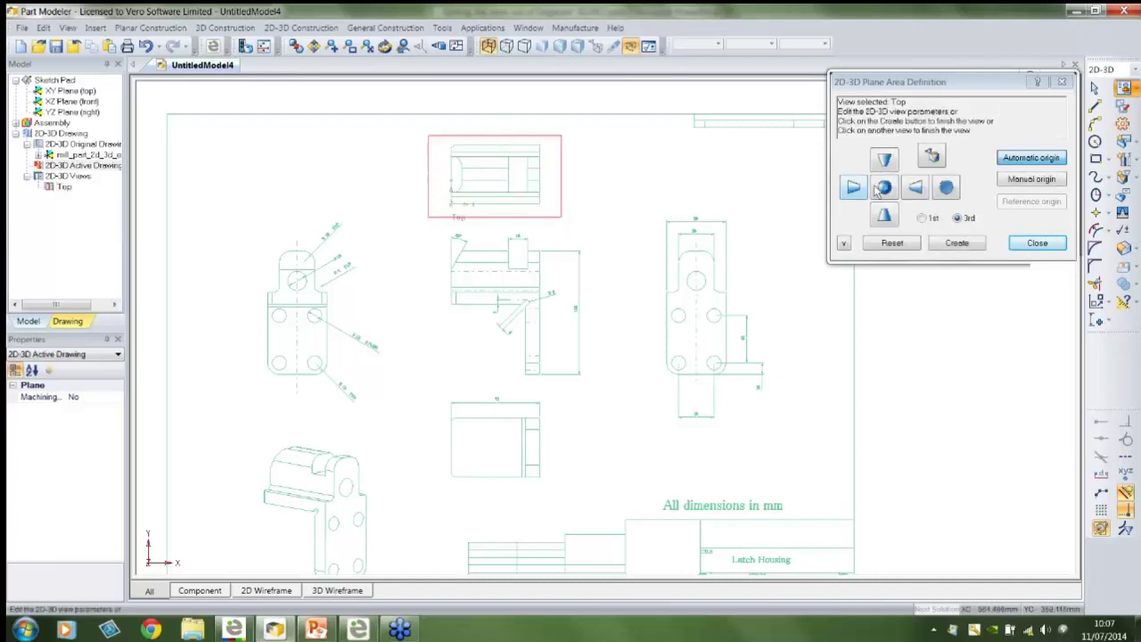
click(1013, 181)
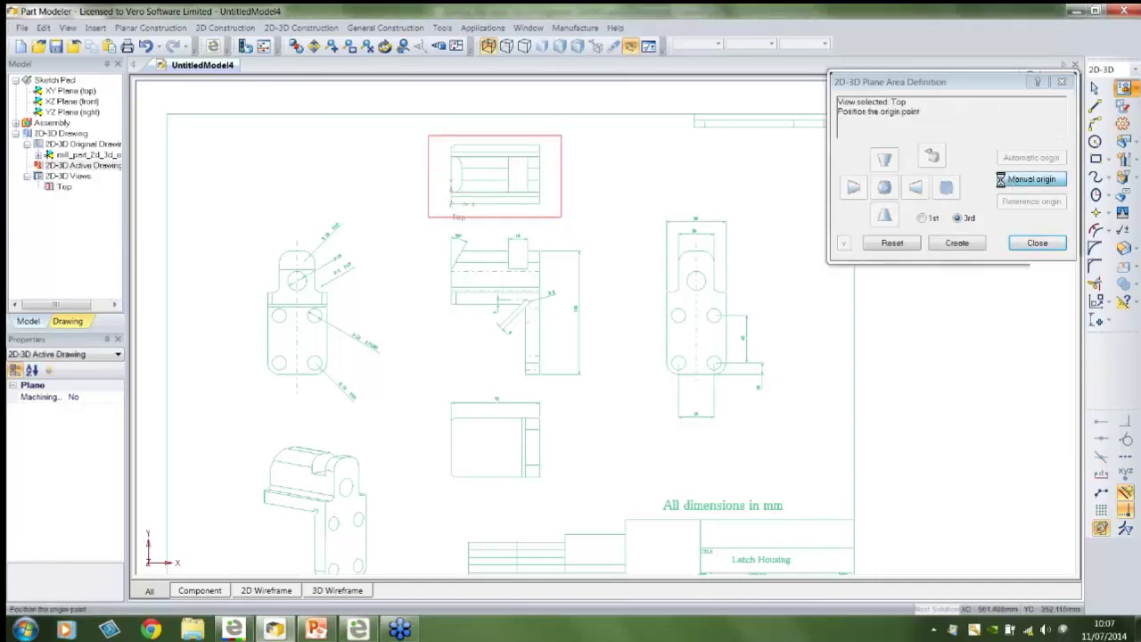
click(540, 204)
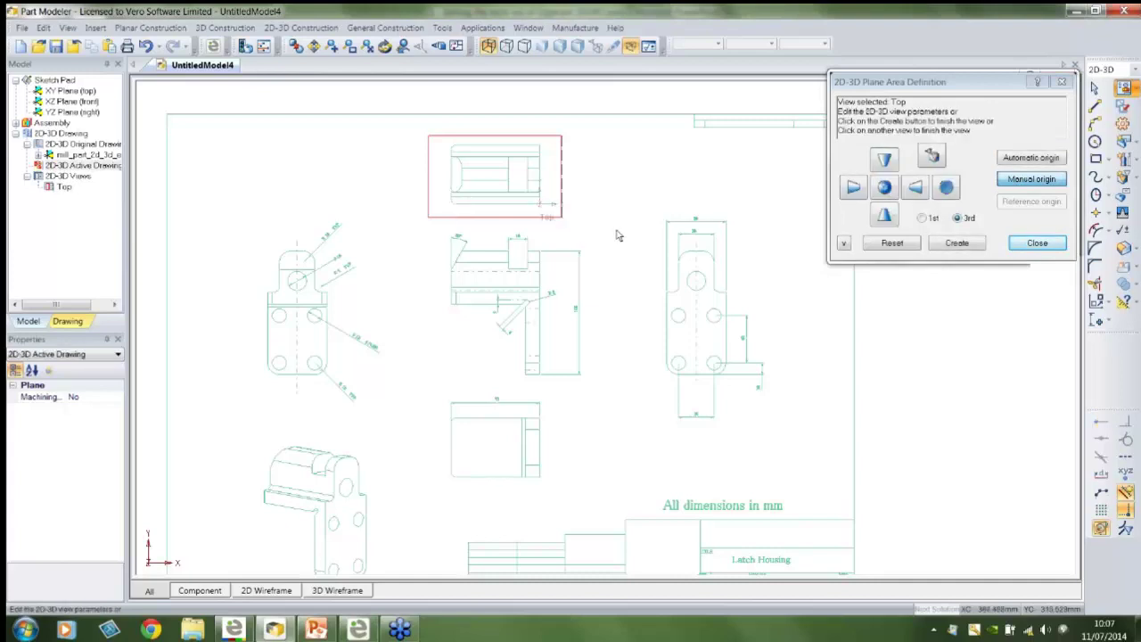
Define the Front view area around the central view and the Bottom view area around the view below it.
click(884, 187)
click(433, 236)
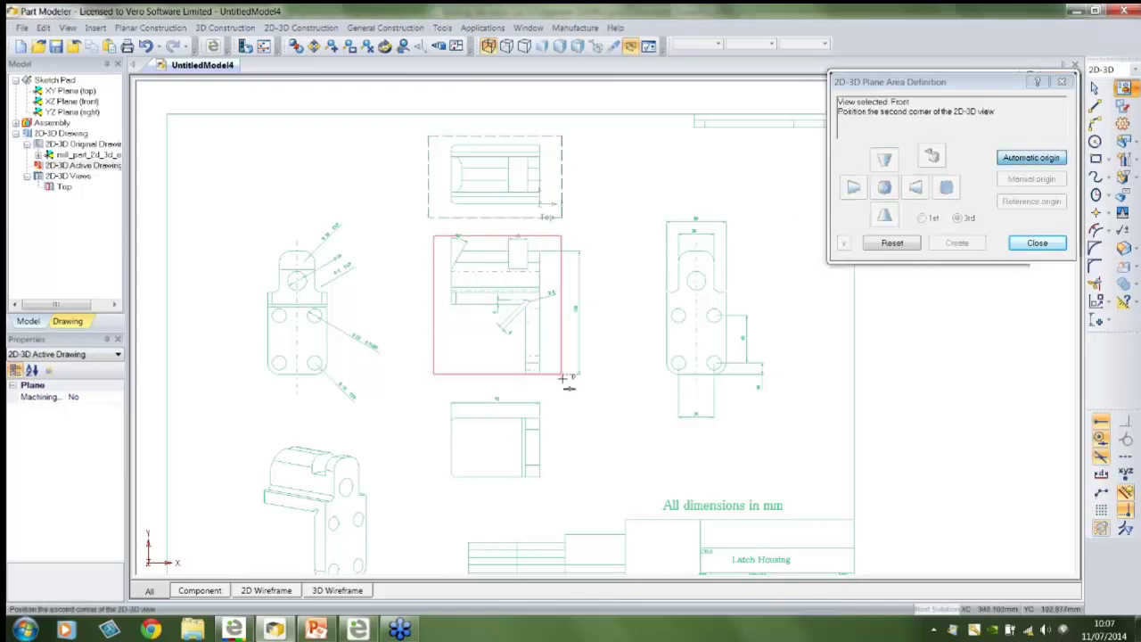
click(566, 380)
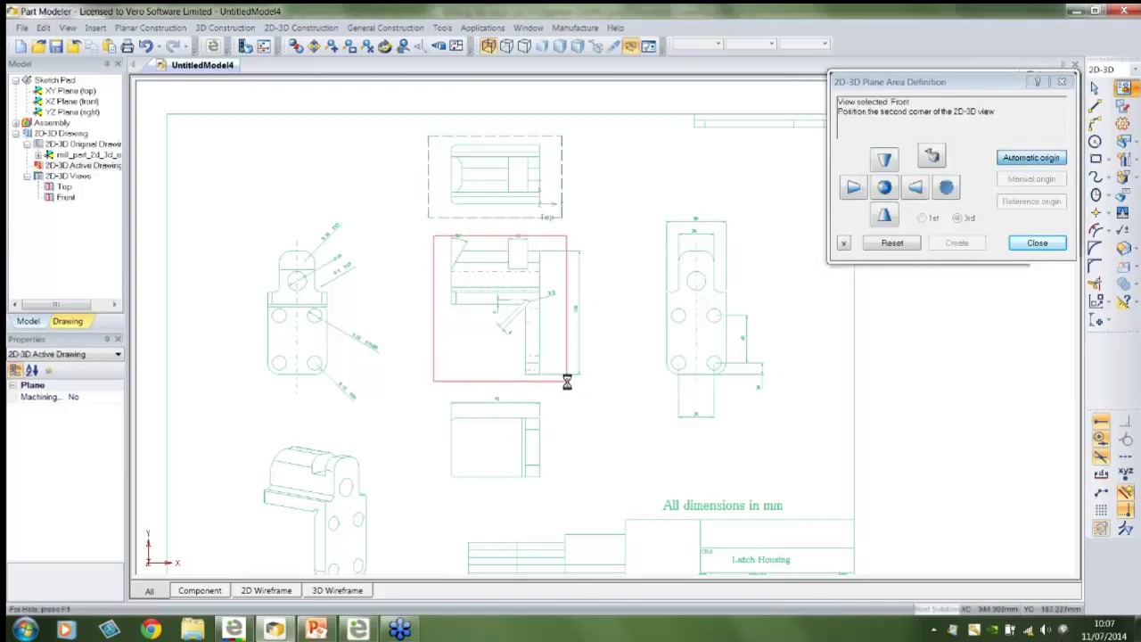
click(884, 214)
click(436, 401)
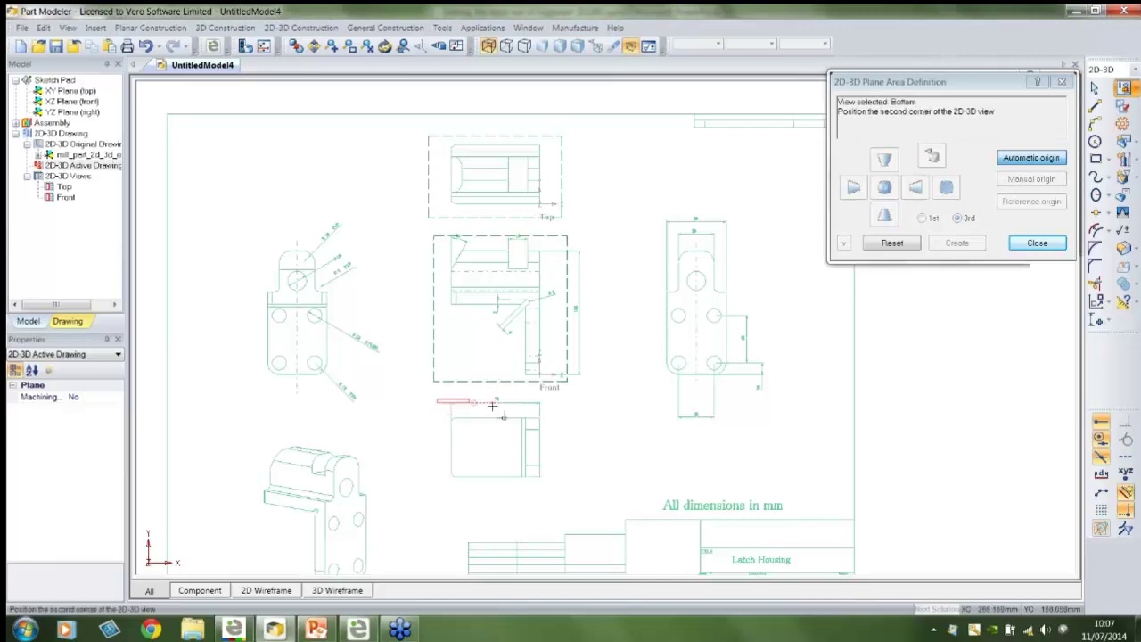
click(563, 486)
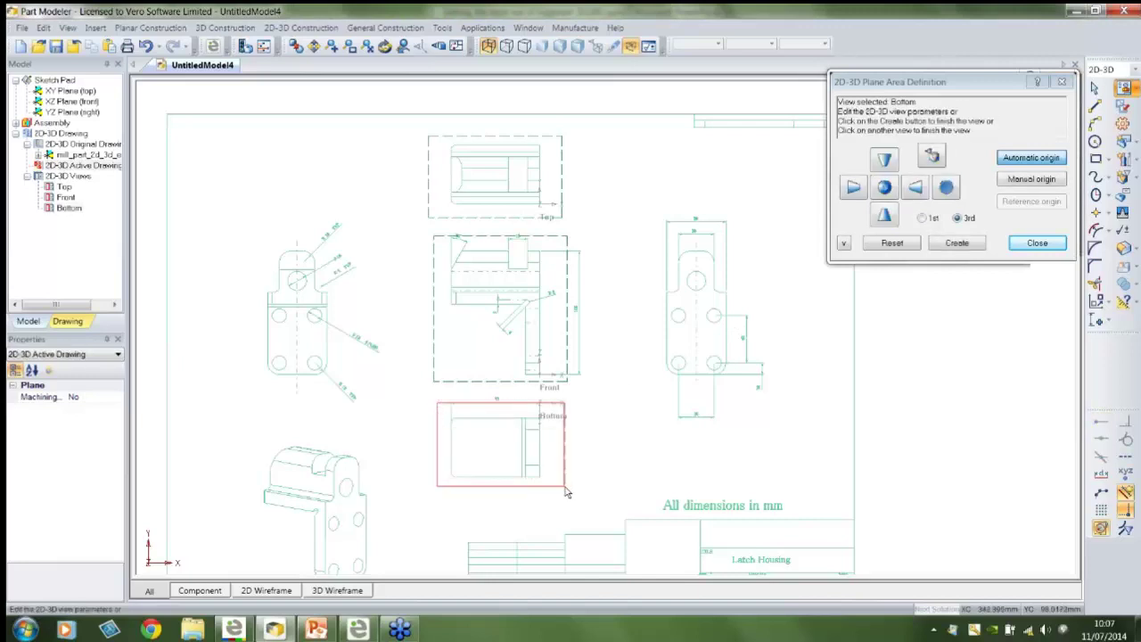
Define the Right 2D-3D view area around the dimensioned view on the right of the drawing sheet.
scroll(581, 426, down, 3)
middle_drag(573, 317, 550, 458)
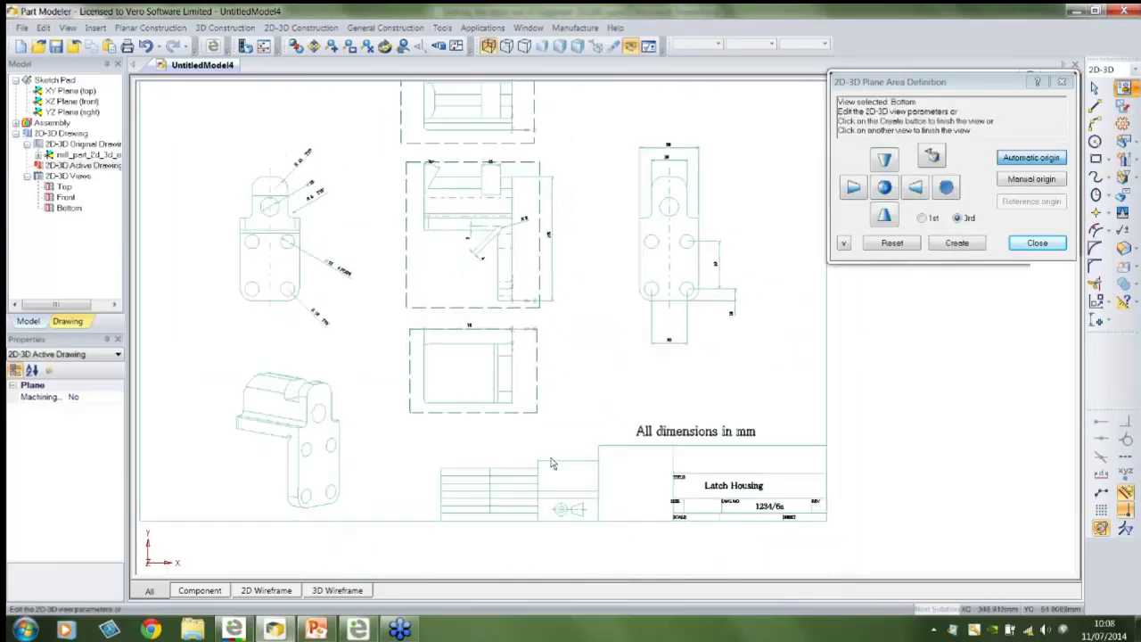
scroll(587, 423, down, 2)
middle_drag(581, 412, 576, 444)
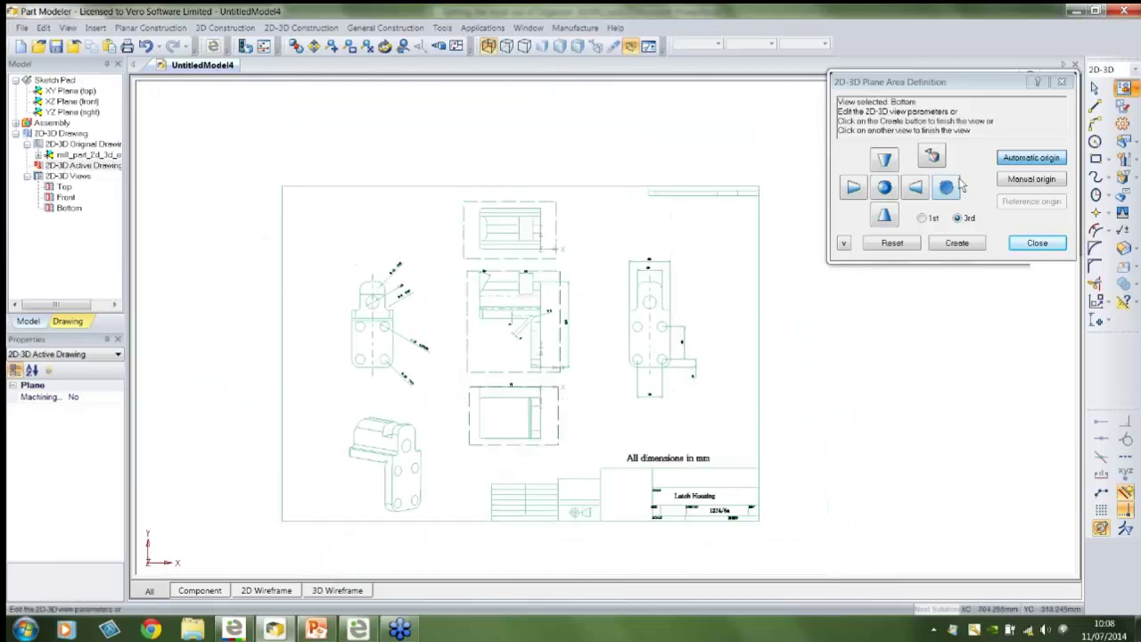
click(915, 188)
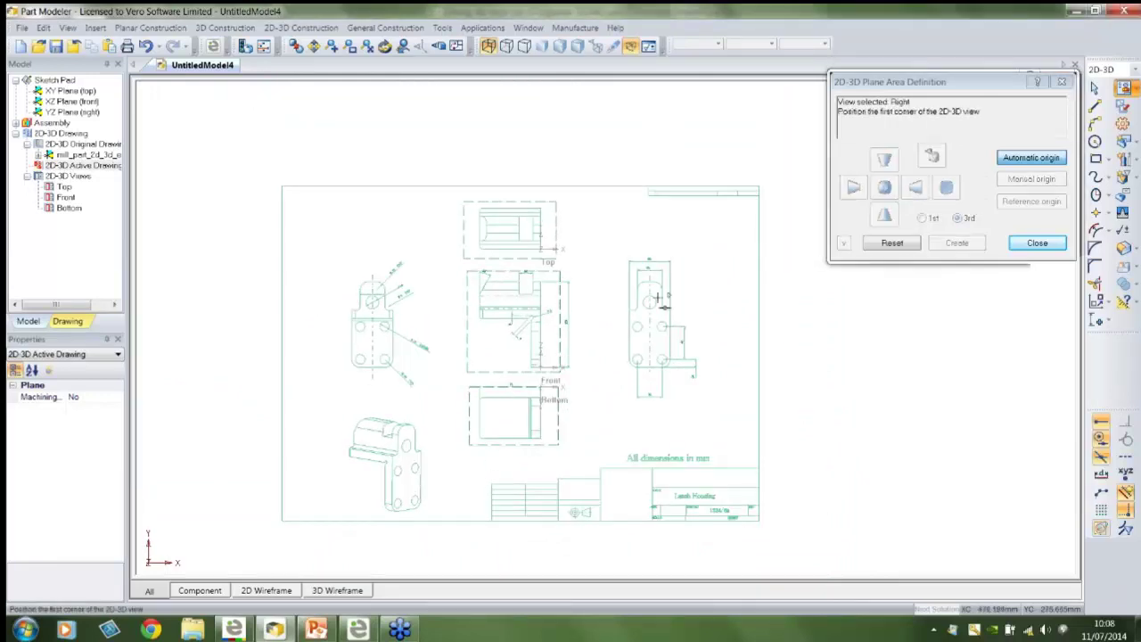
click(610, 253)
click(702, 383)
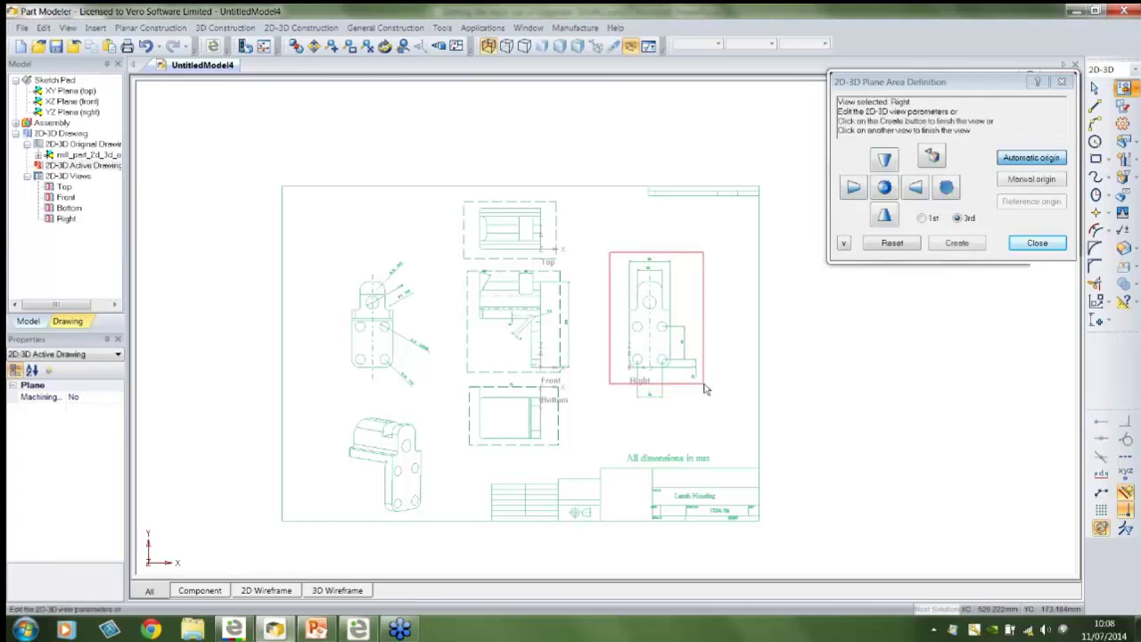
Define the Left view area with a manual origin at the outline's lower-right corner, and finish creating the 2D-3D views.
click(853, 187)
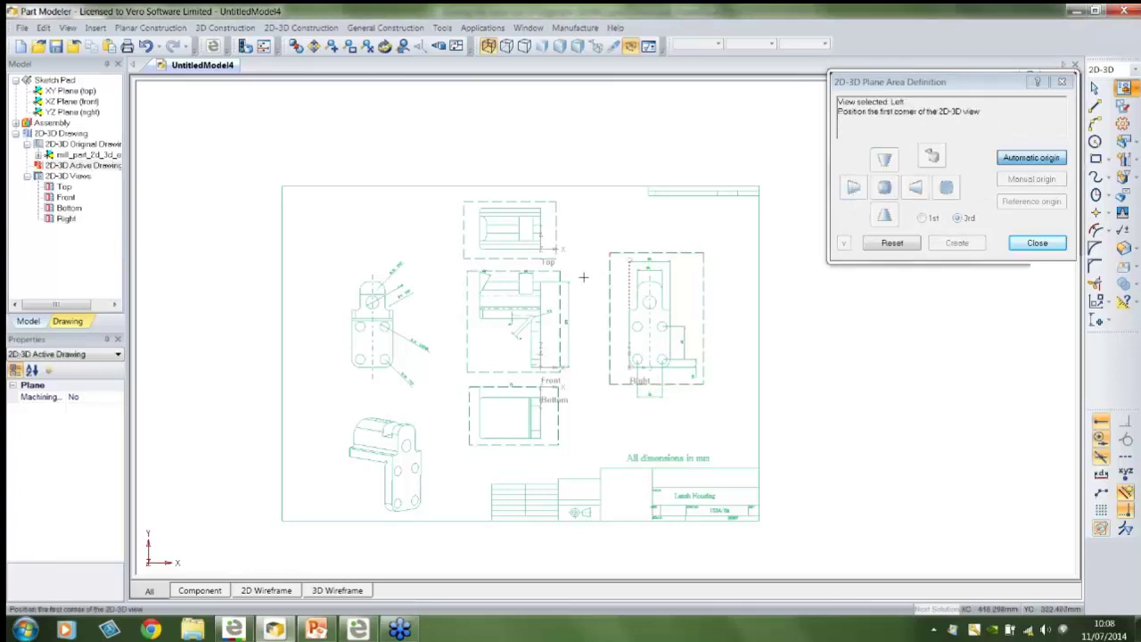
click(412, 378)
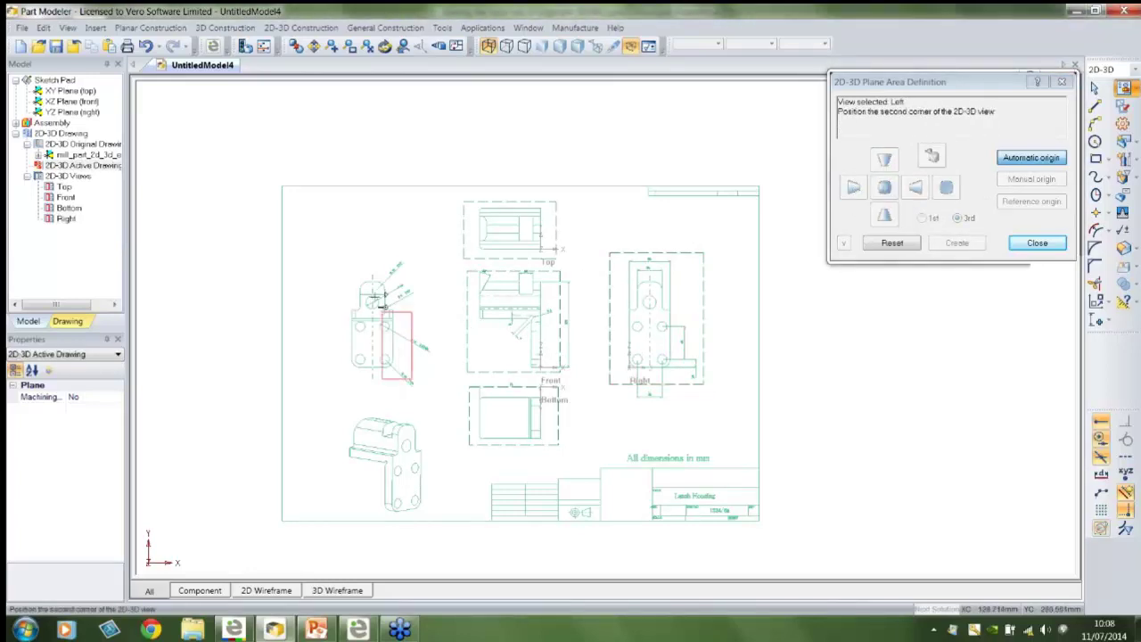
click(330, 273)
scroll(505, 344, up, 5)
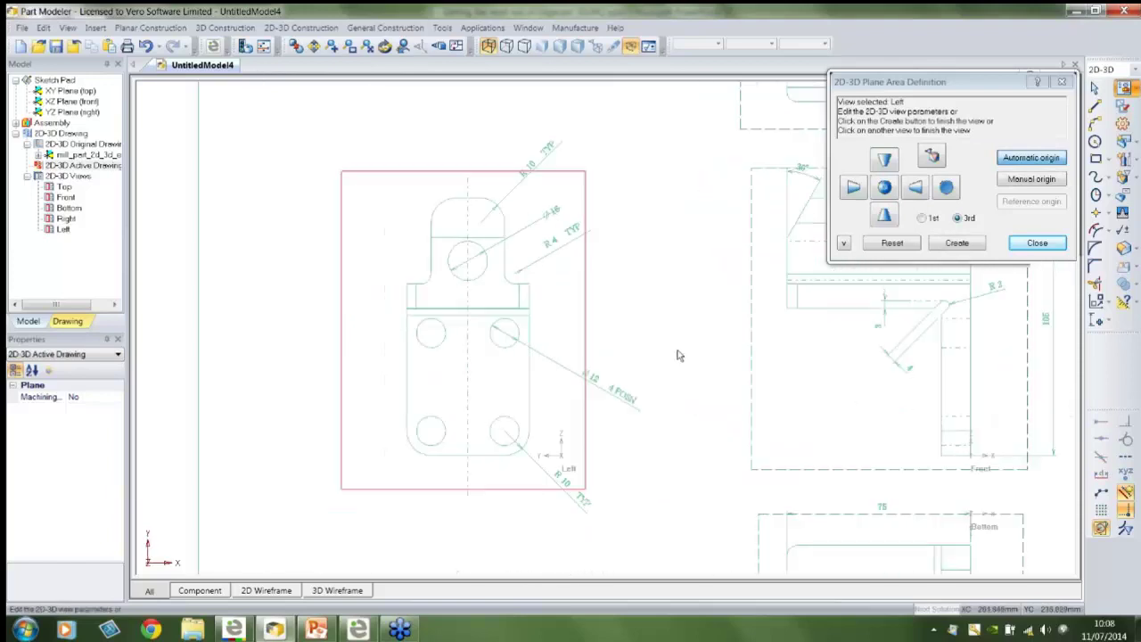
click(1016, 180)
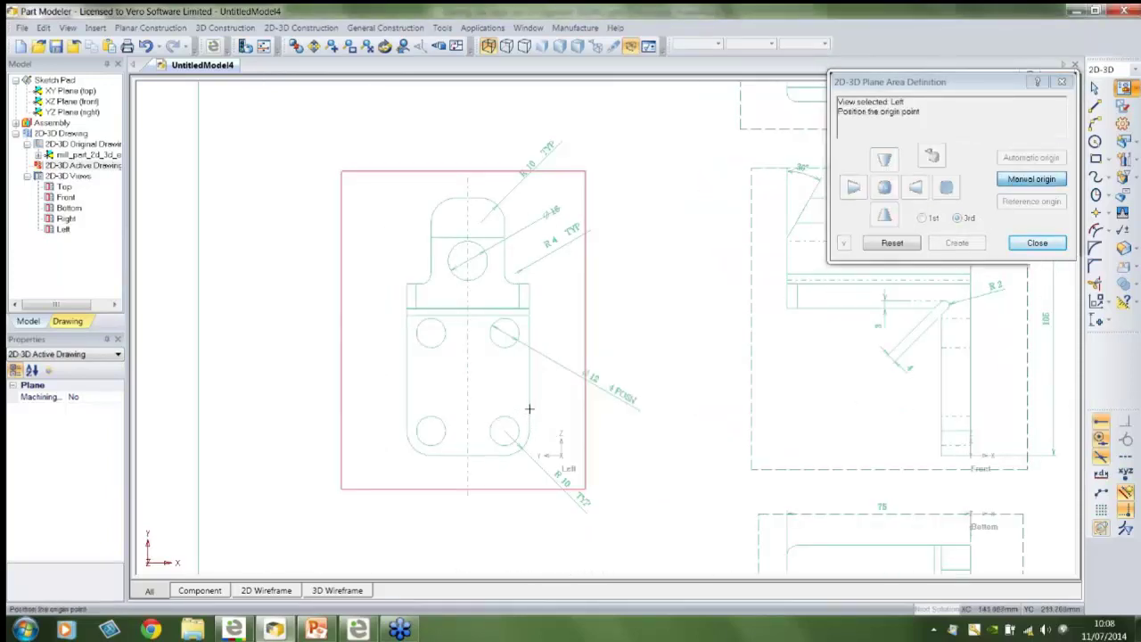
click(530, 456)
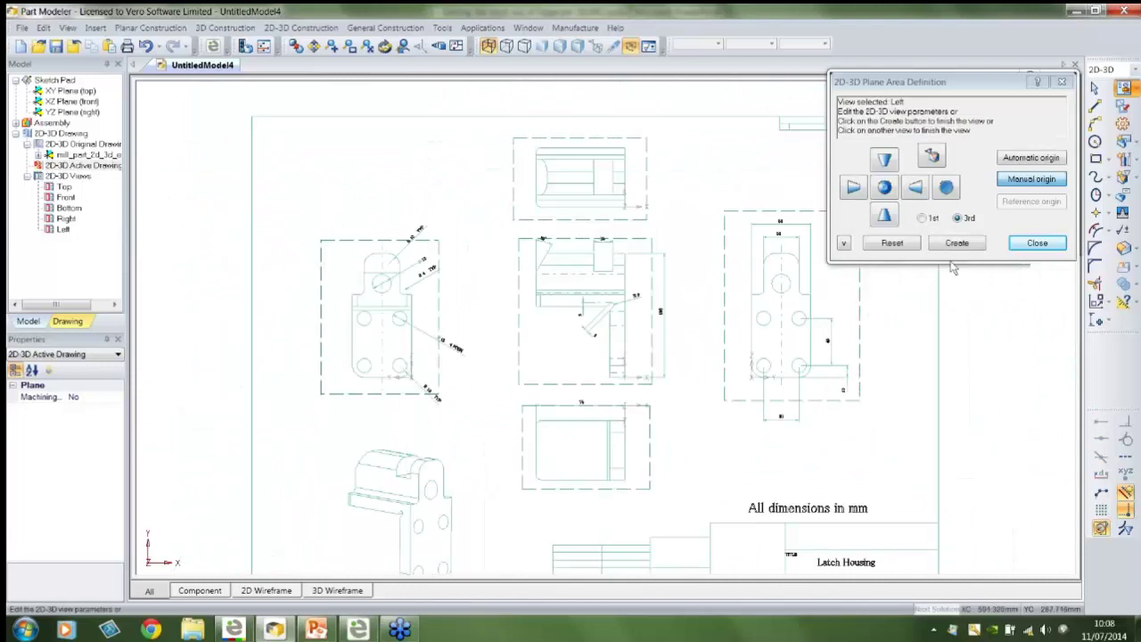
click(970, 244)
click(1029, 243)
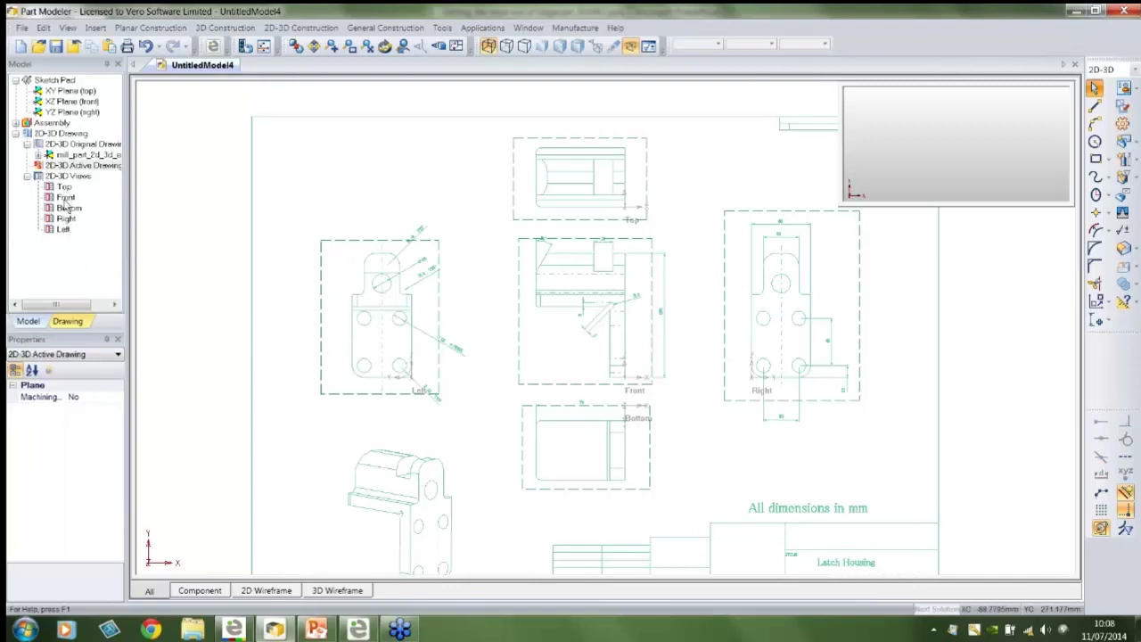
Trace the outer profiles of the Right, Top, Front, Bottom and Left views using 2D-3D Trace with Auto-loop.
middle_drag(655, 423, 619, 452)
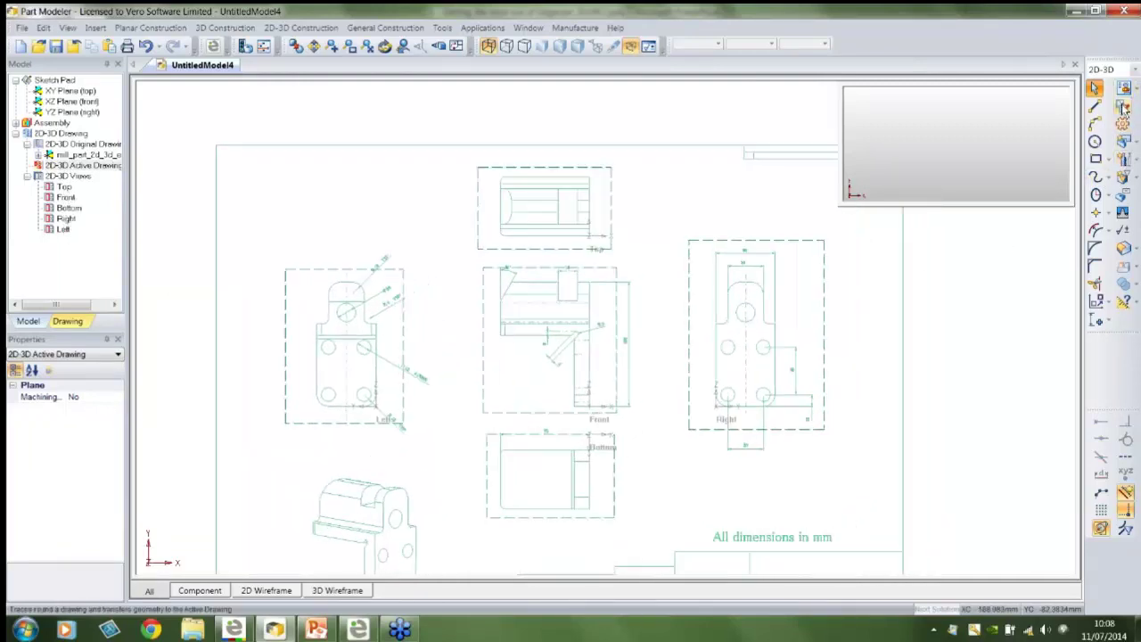
click(1124, 107)
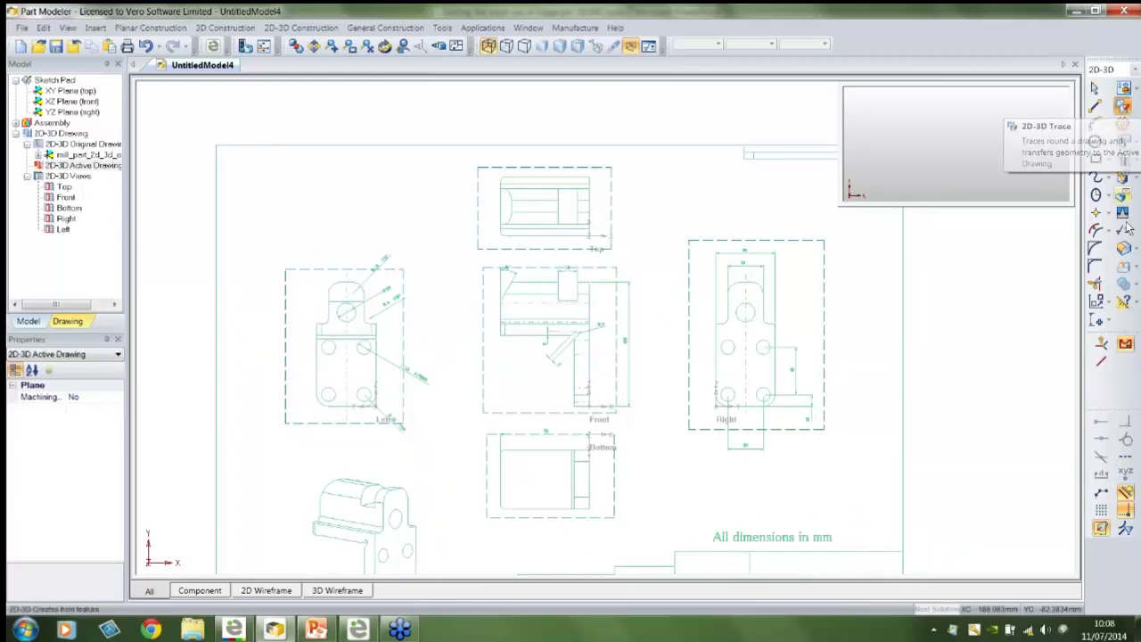
click(1126, 345)
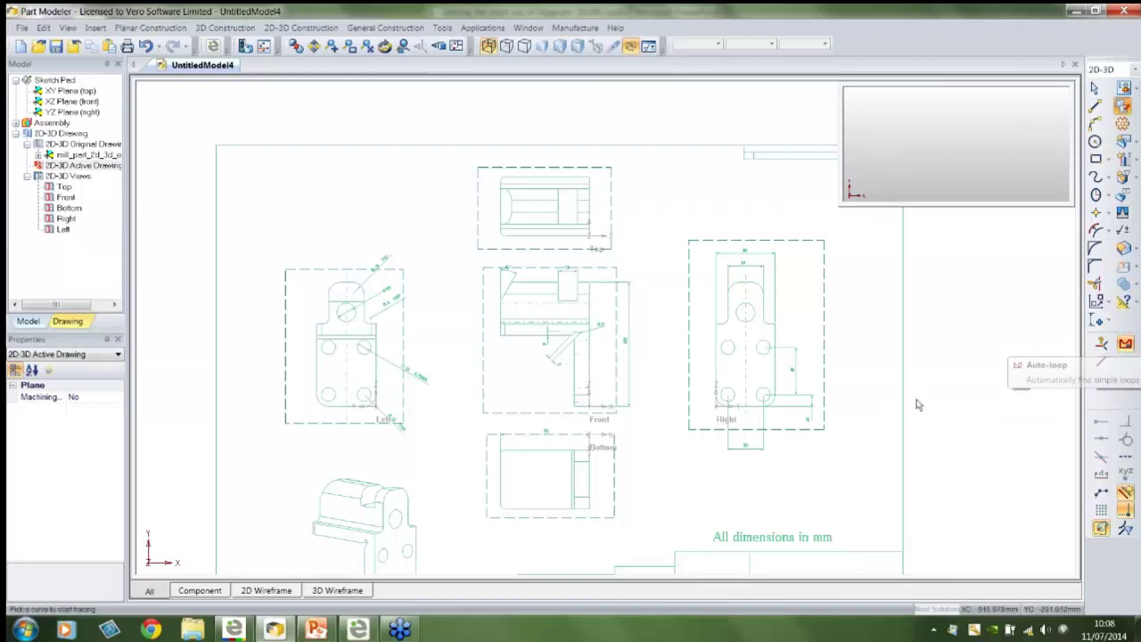
click(773, 383)
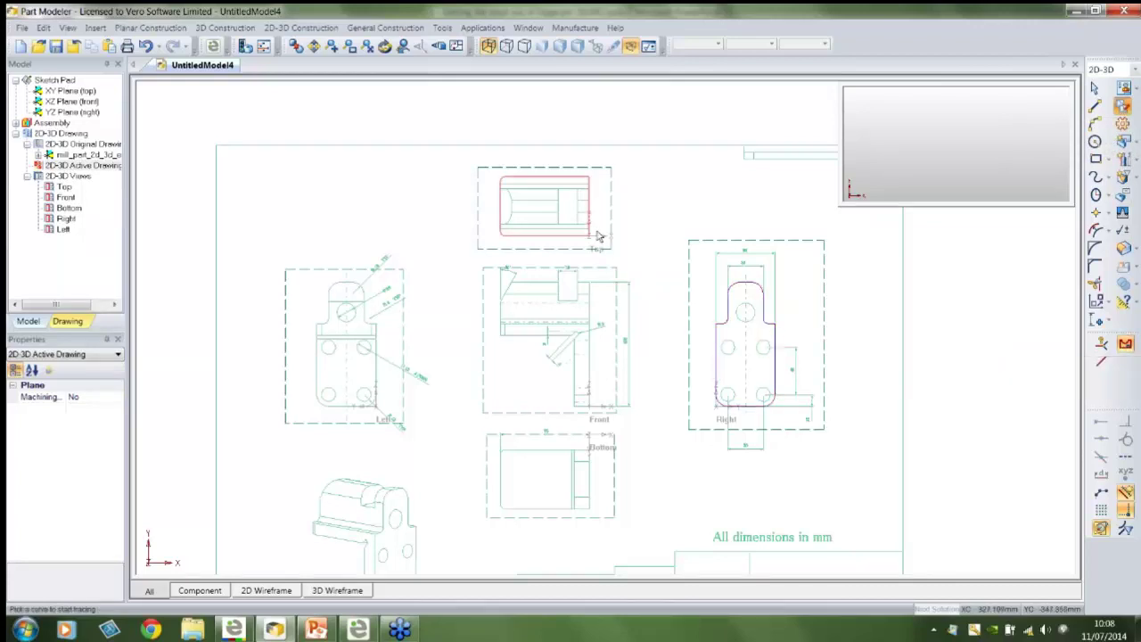
click(594, 236)
click(593, 318)
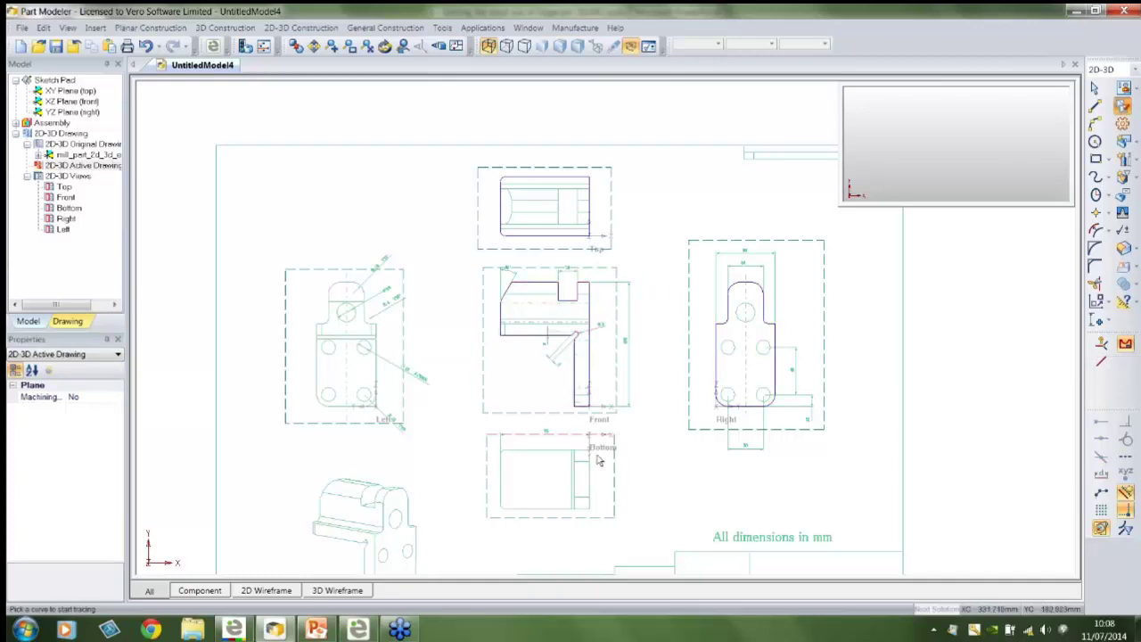
click(582, 481)
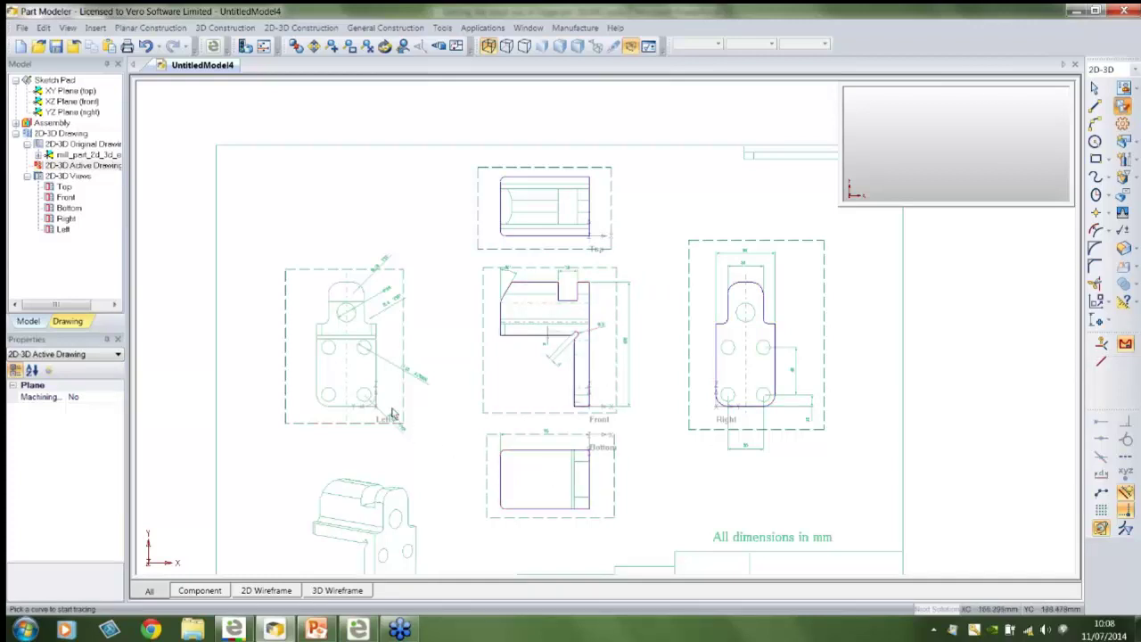
click(378, 375)
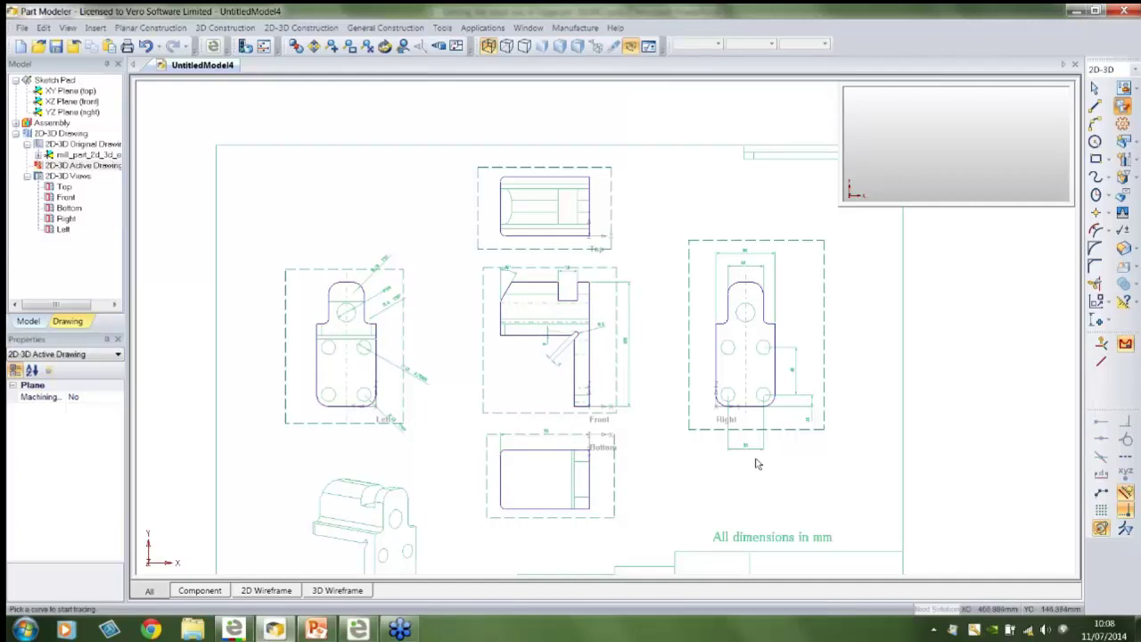
click(1126, 346)
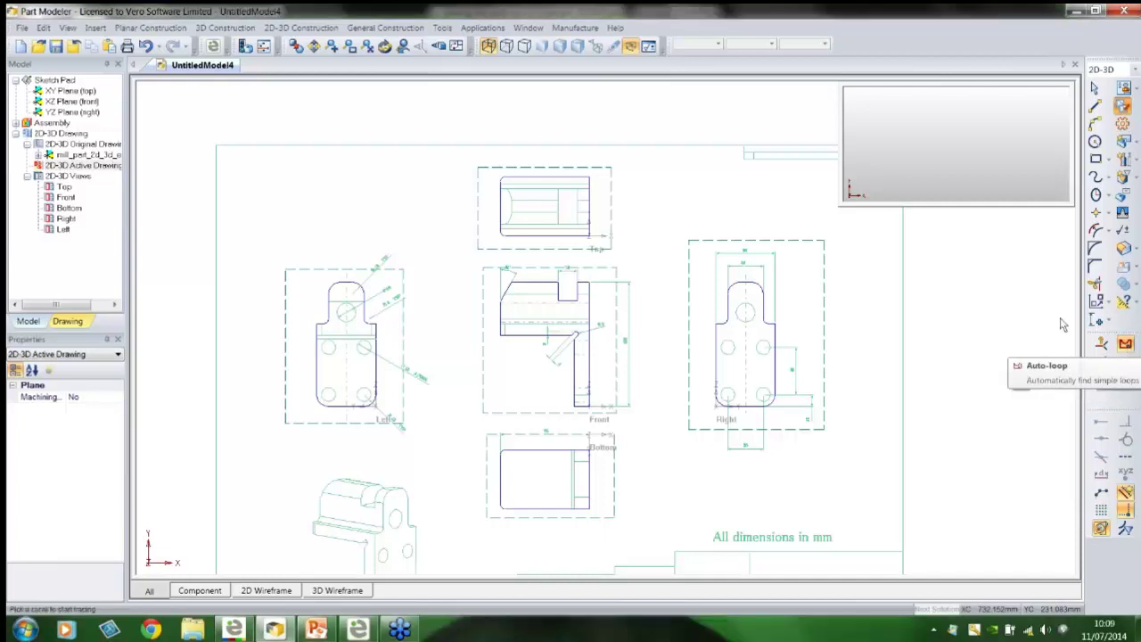
Generate the solid from the traced view profiles and inspect it in an enlarged 3D preview.
click(1122, 124)
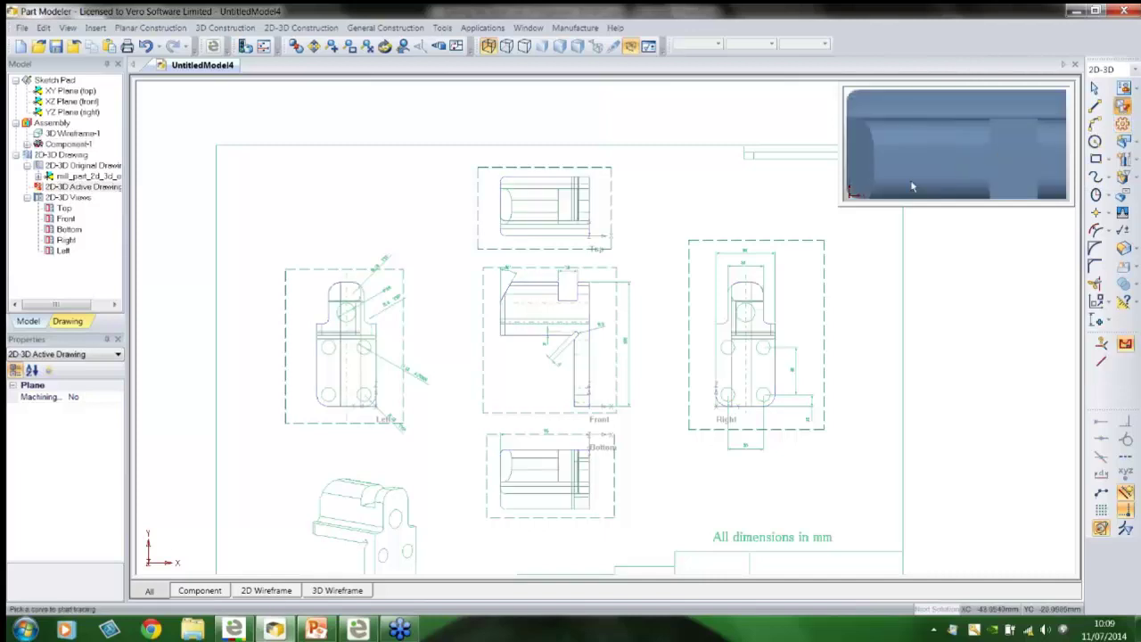
mouse_move(838, 201)
mouse_down()
mouse_move(787, 407)
mouse_move(613, 438)
mouse_up()
middle_drag(827, 310, 738, 319)
scroll(738, 320, up, 1)
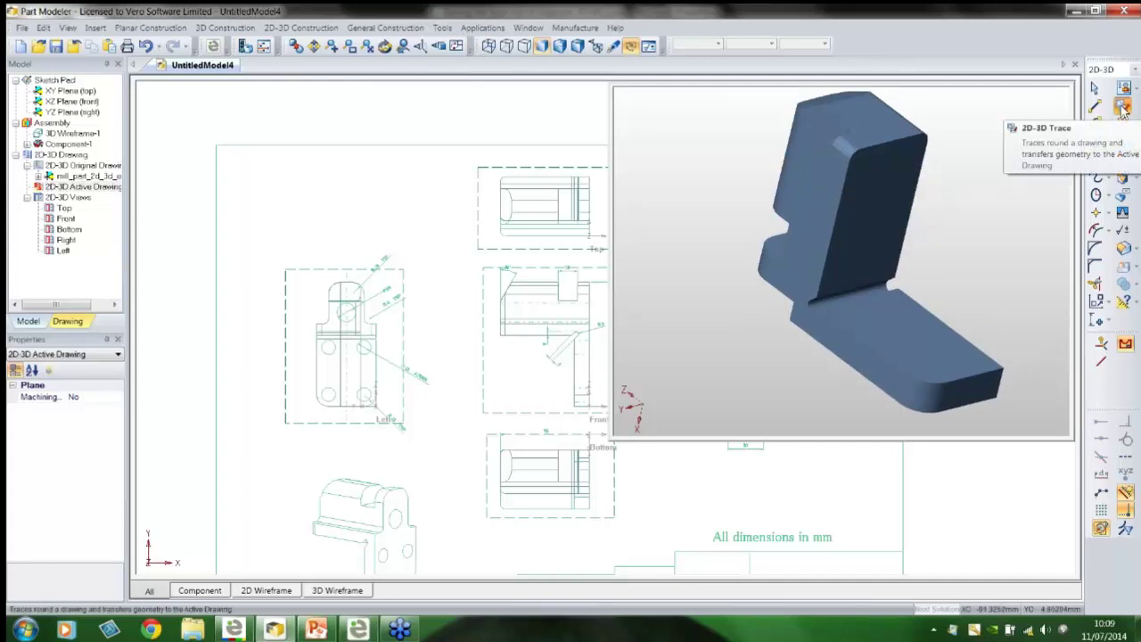
Trace the two left-hand mounting holes in the Left view and cut them through the solid with a depth-defined extrude.
click(1123, 109)
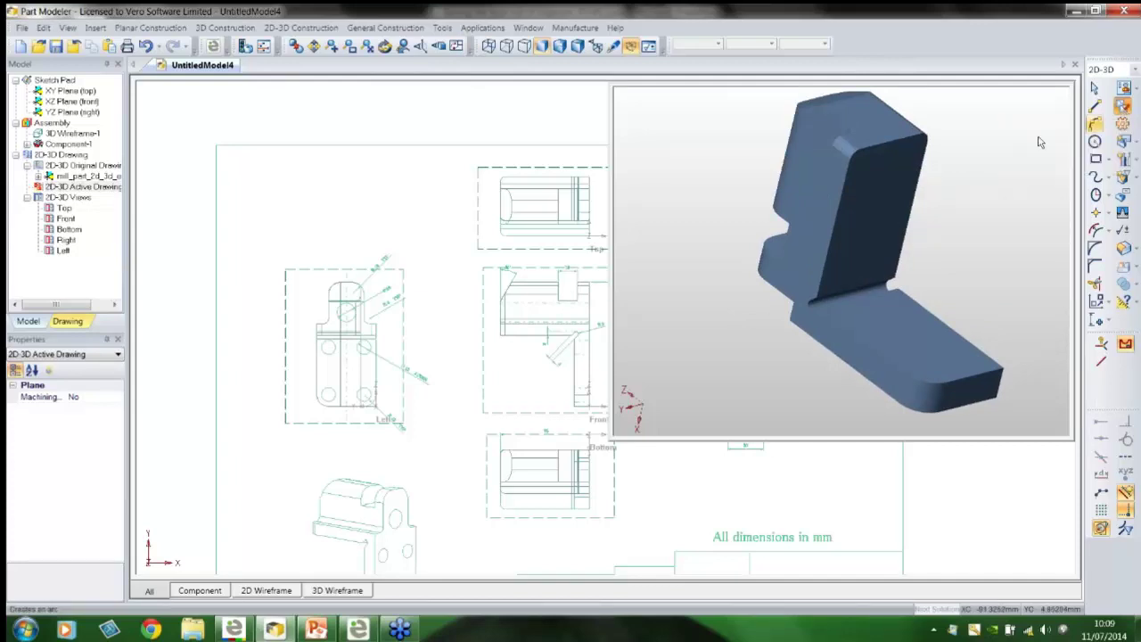
click(339, 398)
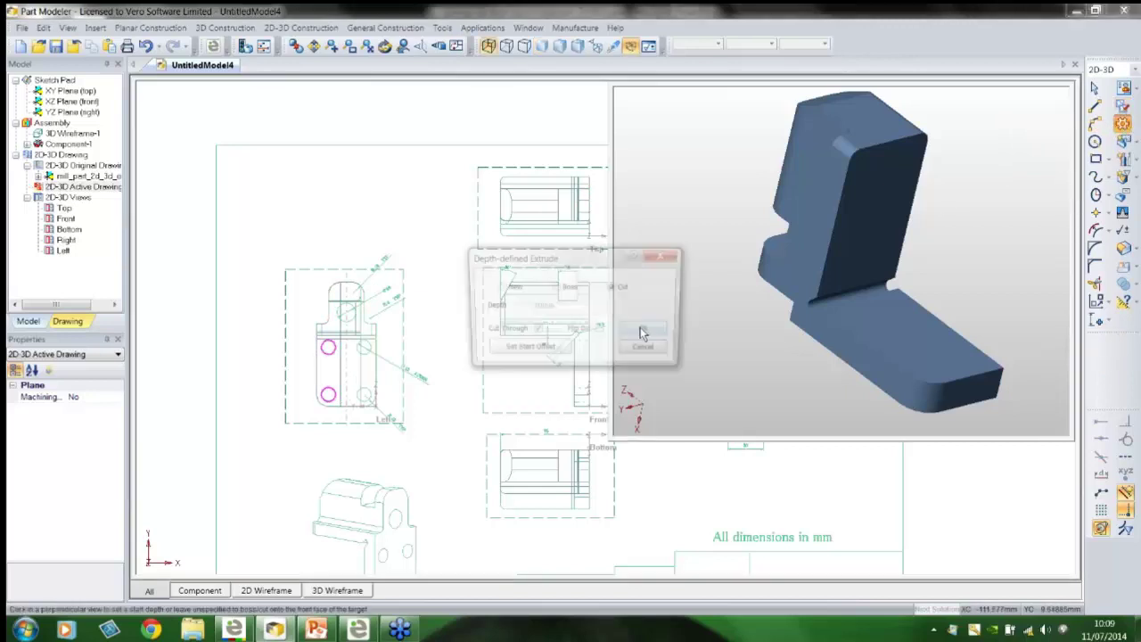
click(633, 333)
mouse_move(722, 337)
middle_down()
mouse_move(763, 320)
mouse_move(790, 333)
mouse_move(851, 303)
mouse_move(890, 266)
mouse_move(875, 277)
middle_up()
drag(611, 441, 499, 492)
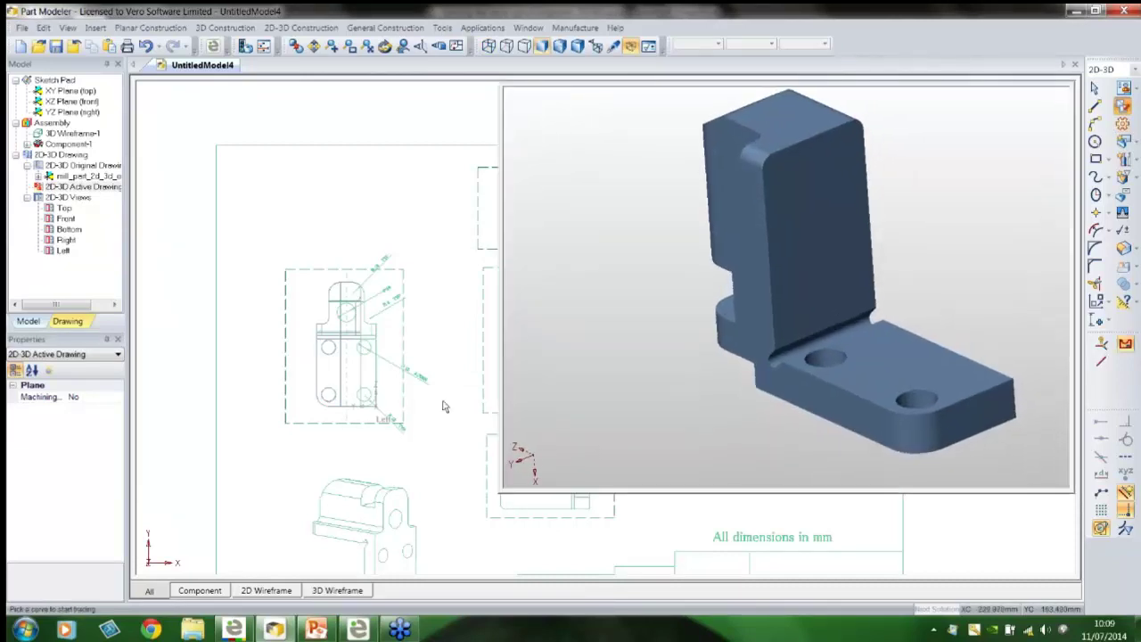
Select Component-1 and shrink the 3D preview so that more of the drawing views can be seen.
click(68, 144)
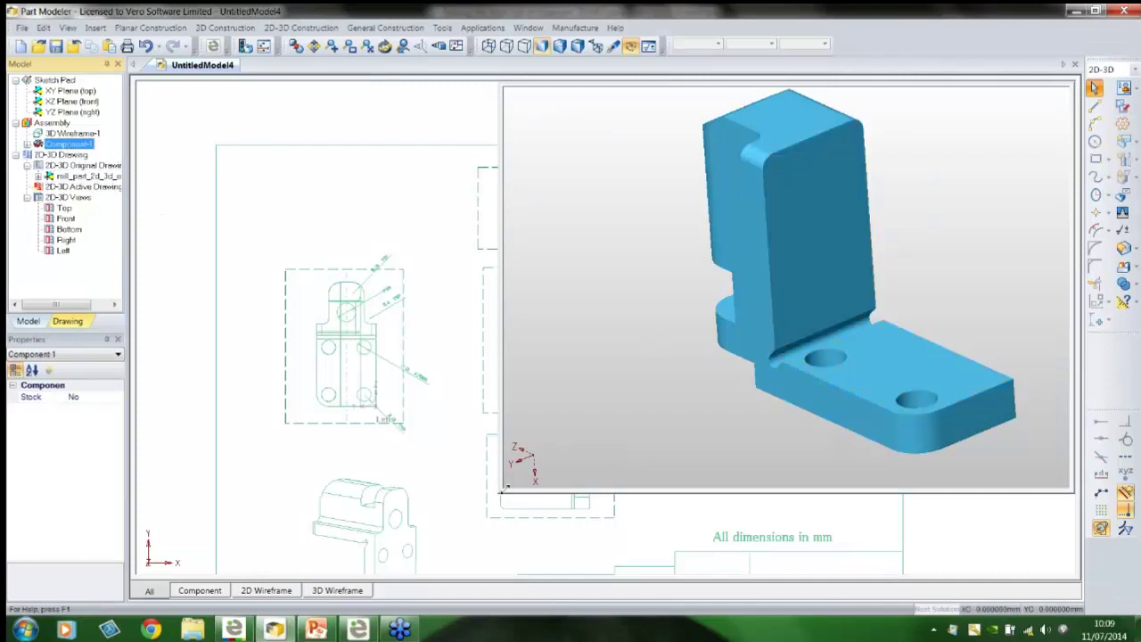
mouse_move(503, 488)
mouse_down()
mouse_move(580, 433)
mouse_move(661, 439)
mouse_up()
scroll(497, 381, up, 2)
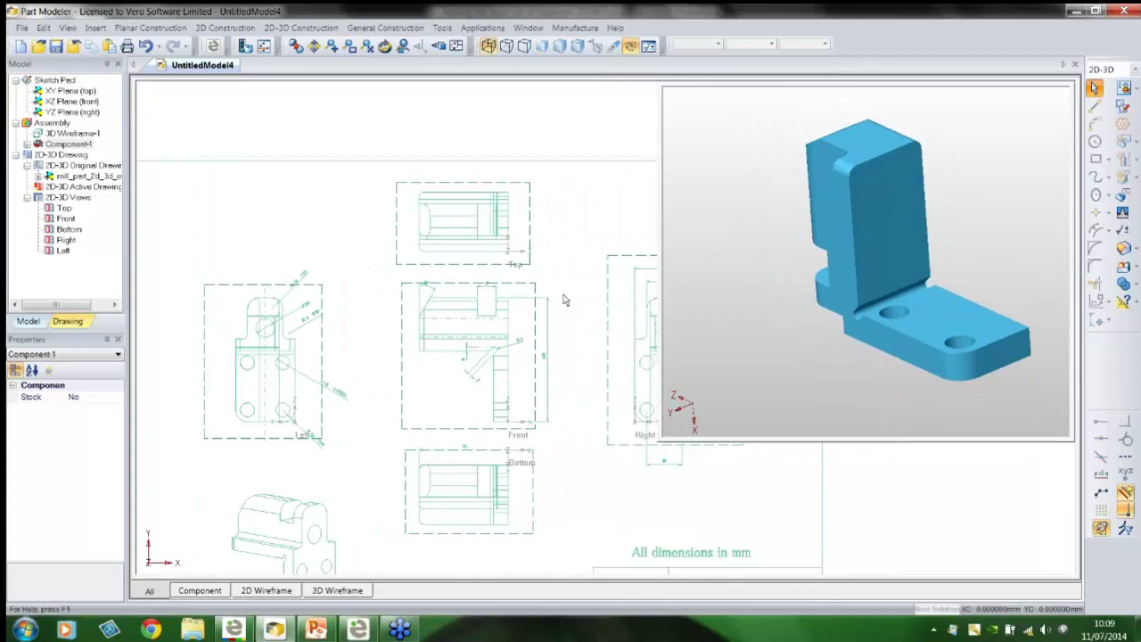
Sketch a circle about 22.9 mm in diameter on the flat face of the solid's upright portion.
click(910, 232)
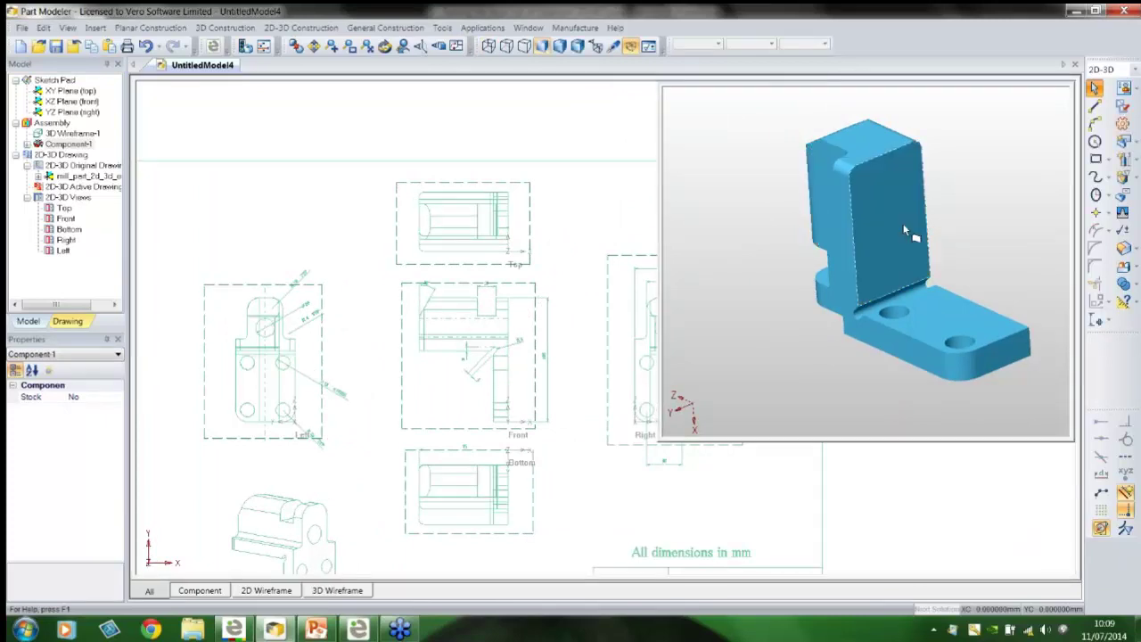
click(1094, 142)
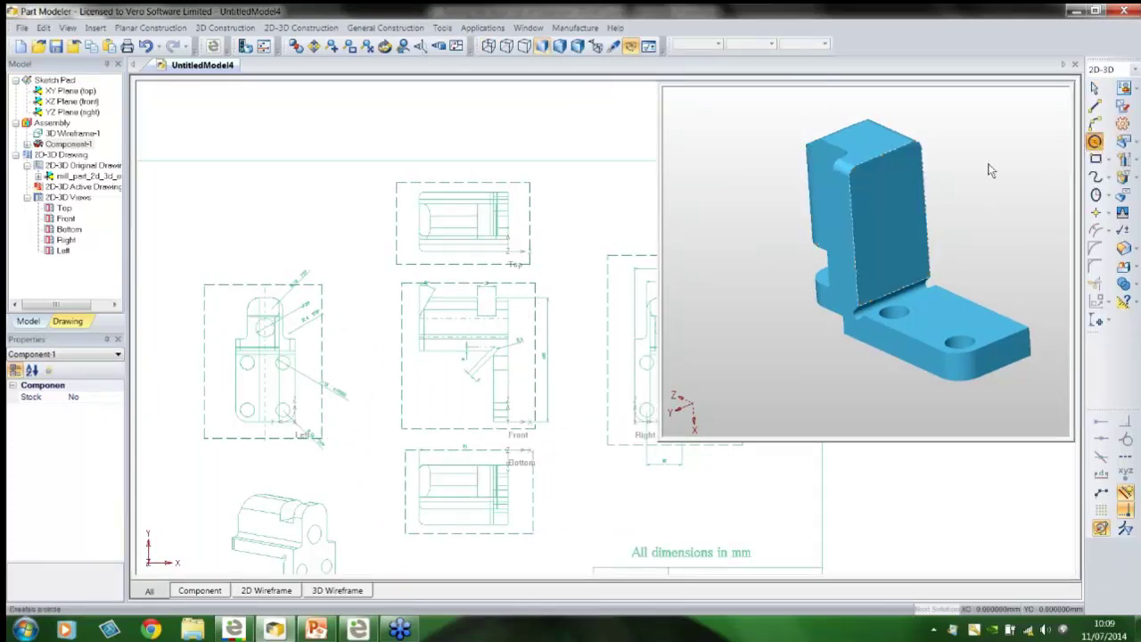
click(888, 222)
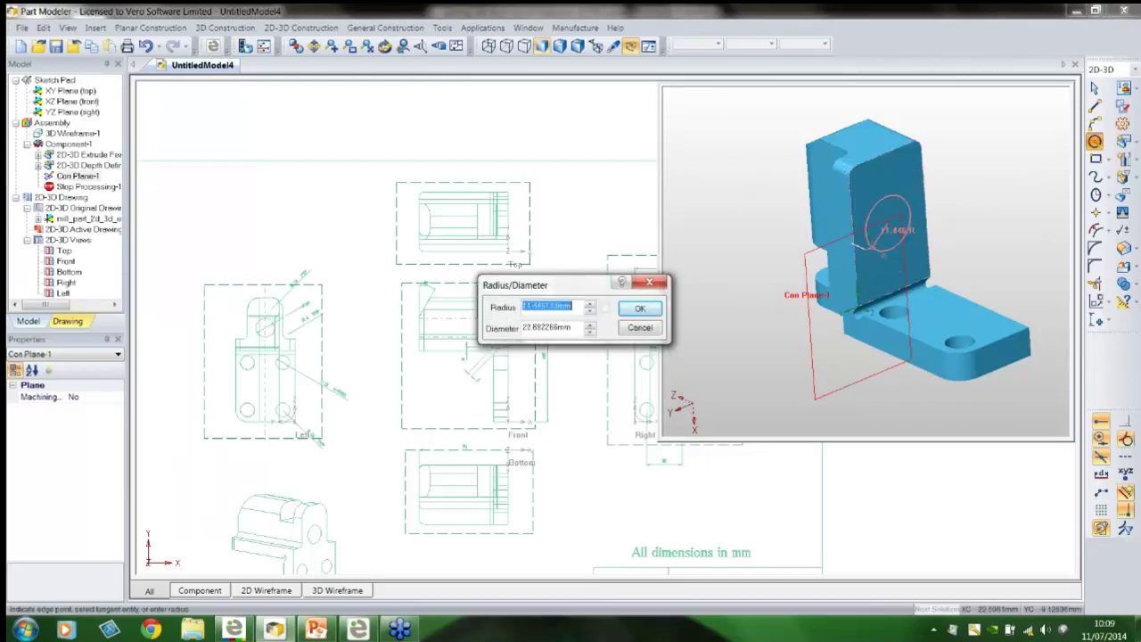
click(869, 238)
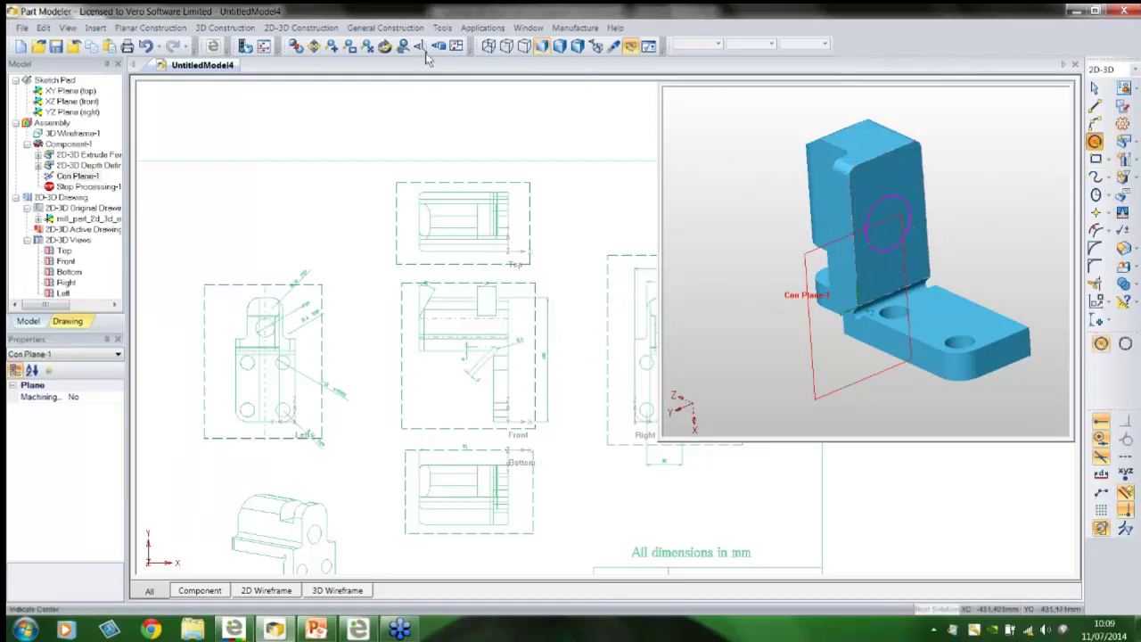
Extrude the circle as a round boss projecting outward from the upright's flat face.
click(239, 32)
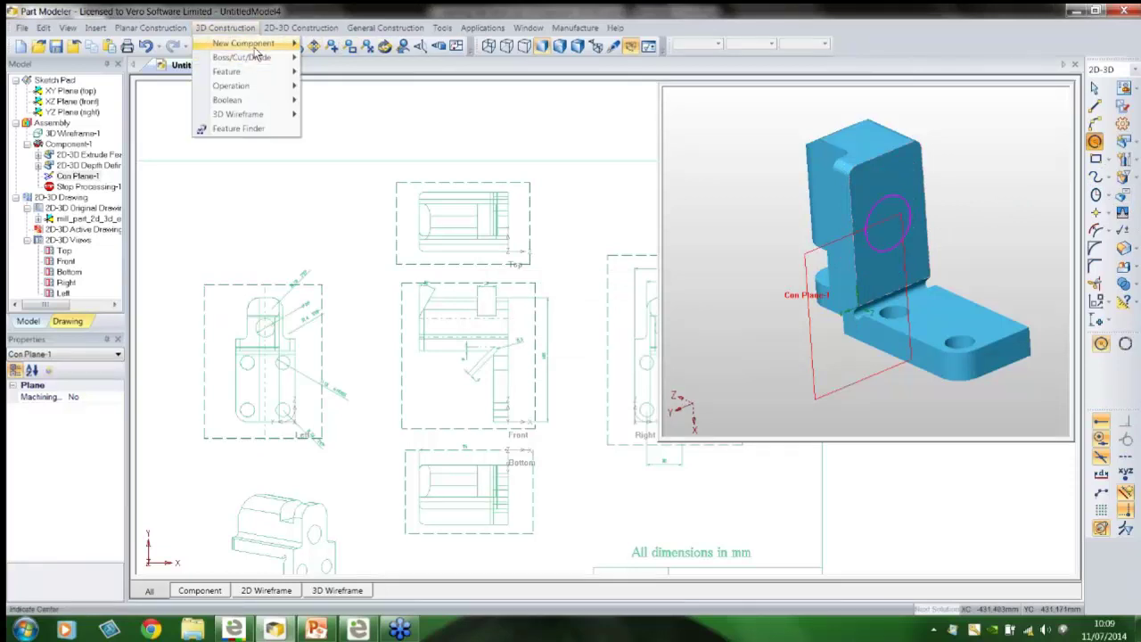
mouse_move(260, 59)
click(325, 59)
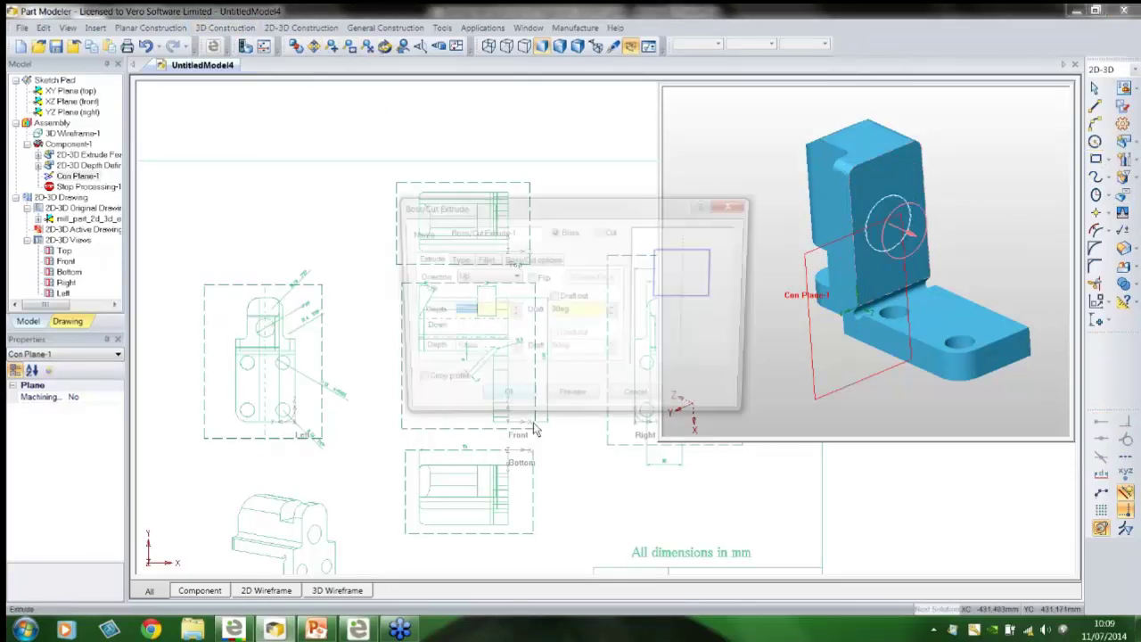
click(504, 401)
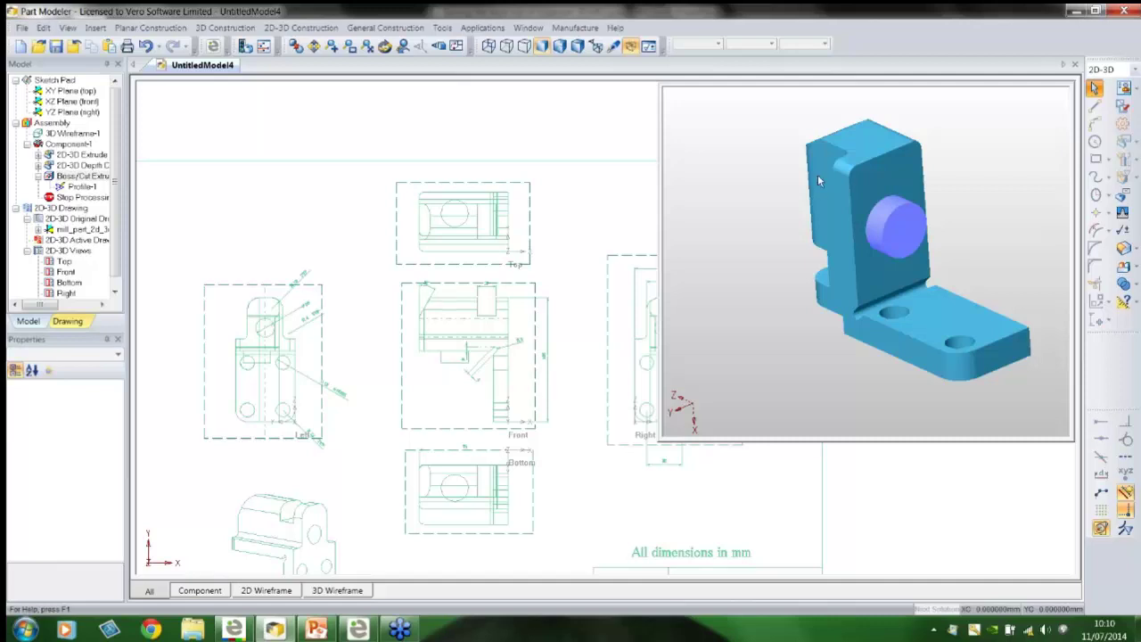
Close Part Modeler without saving the changes to UntitledModel4.
click(1130, 16)
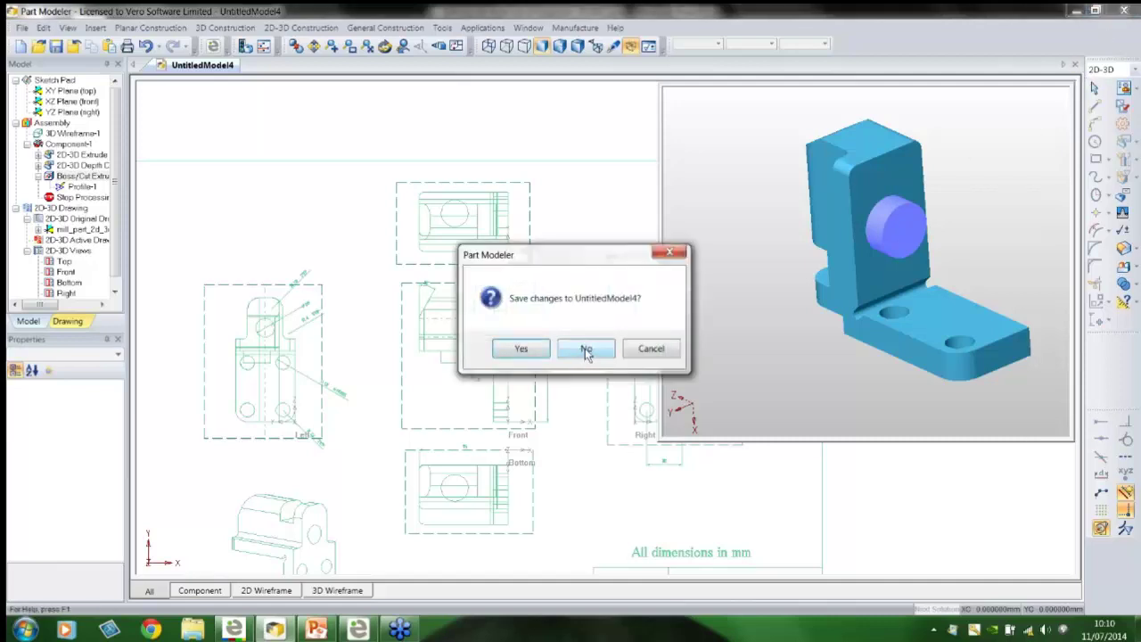
click(585, 348)
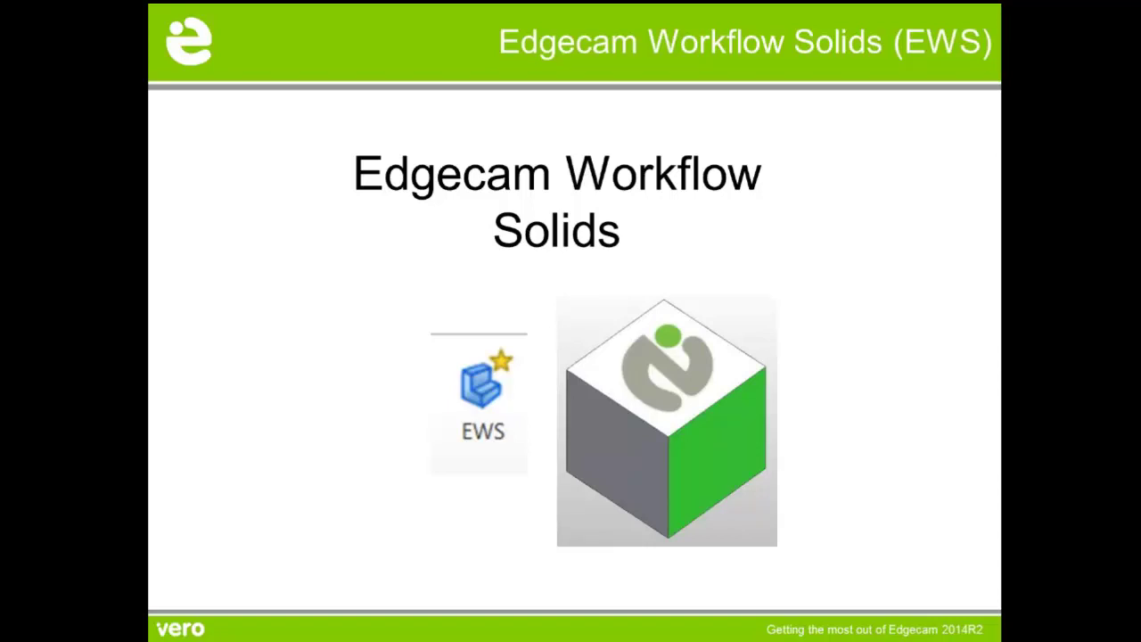
key(Right)
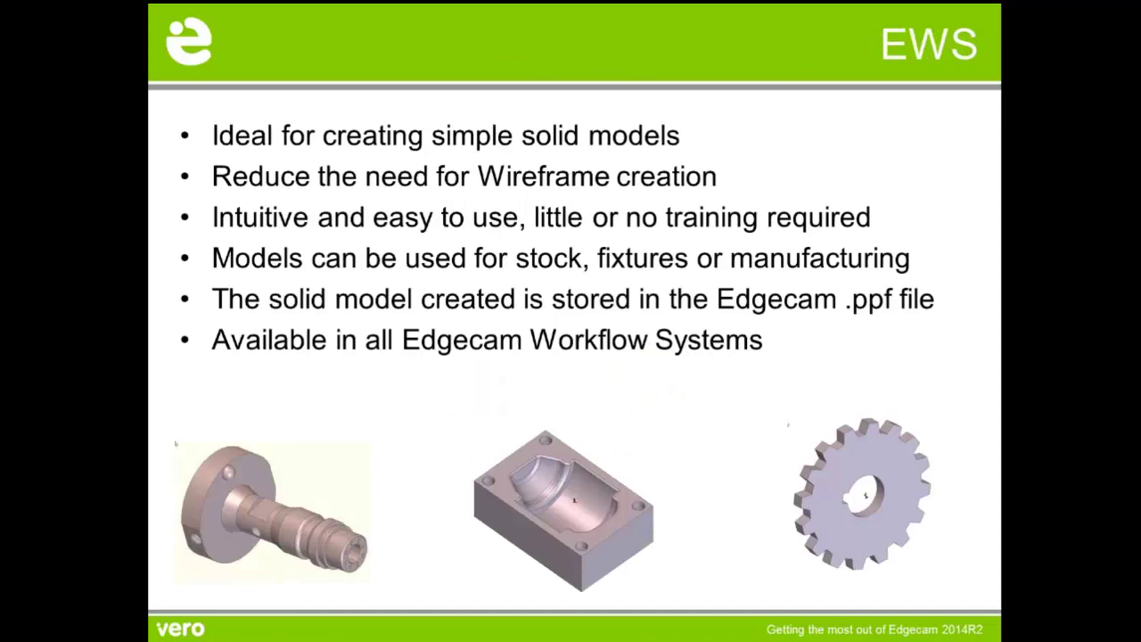
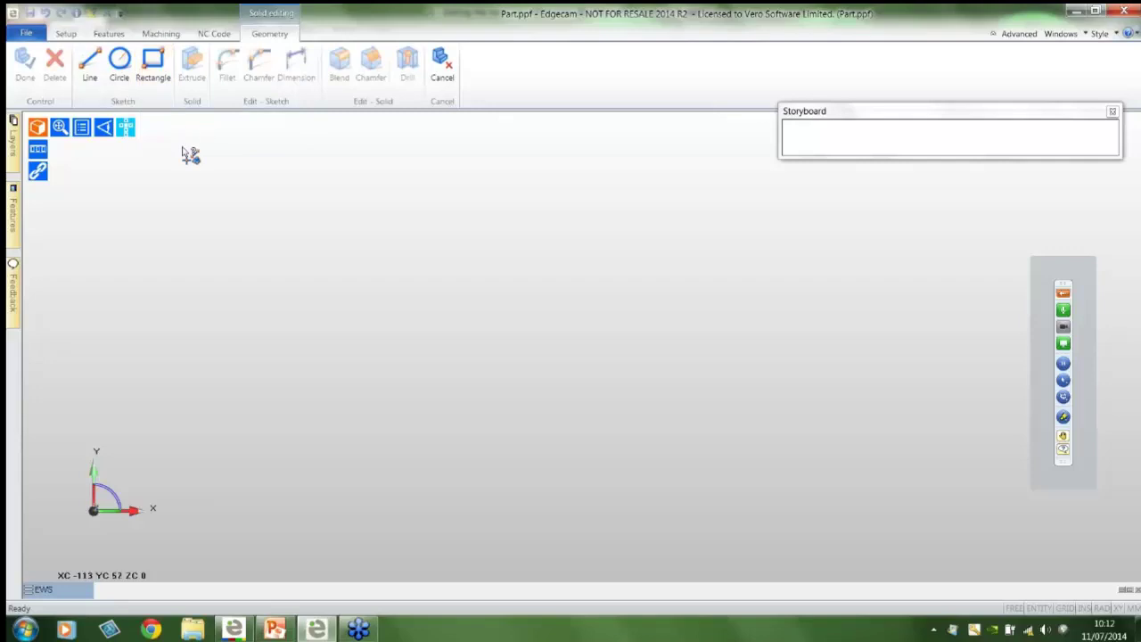
Sketch a rectangle 100 mm wide and 70 mm high with one corner at the origin.
click(154, 73)
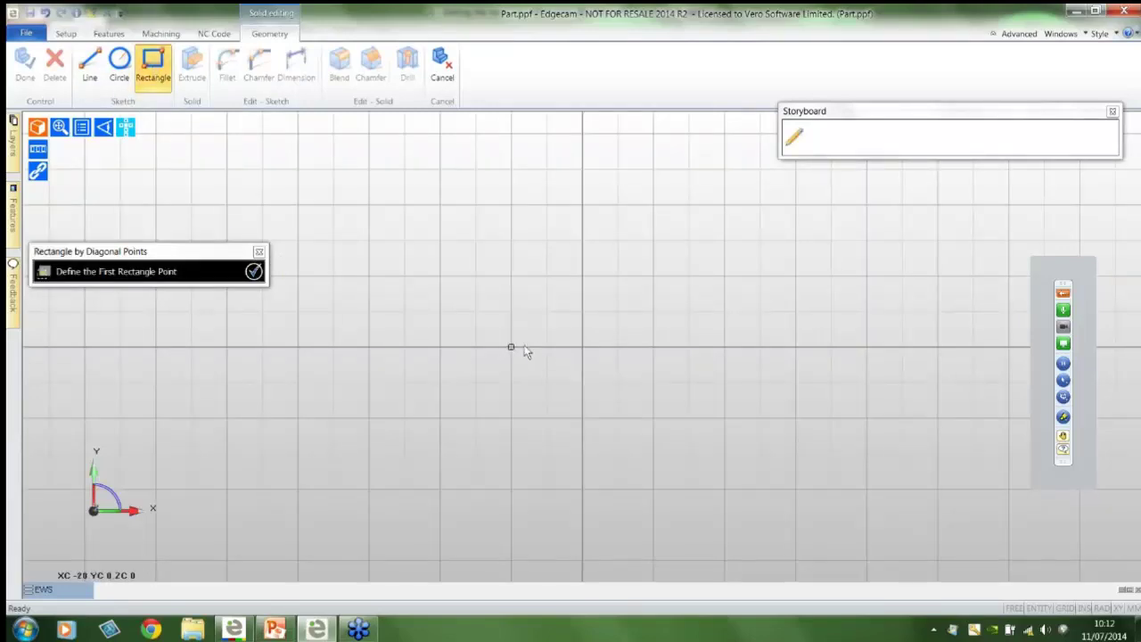
middle_drag(522, 349, 359, 511)
click(356, 483)
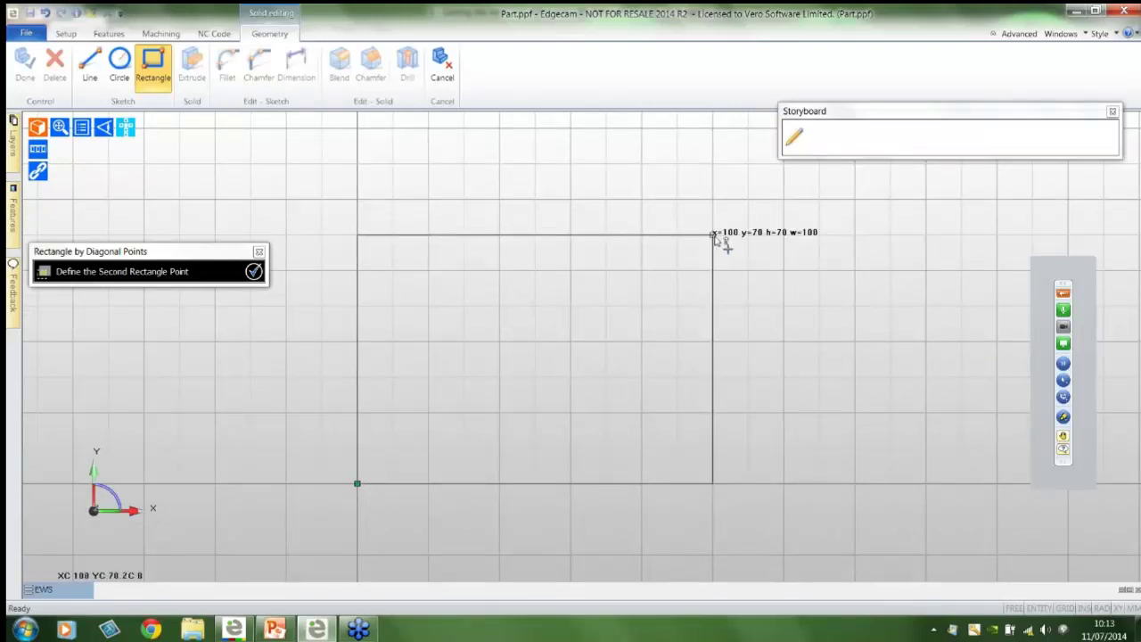
click(713, 234)
Extrude the rectangle into a solid block with Extension 1 set to 0 mm and Extension 2 set to 50 mm.
middle_drag(550, 356, 515, 217)
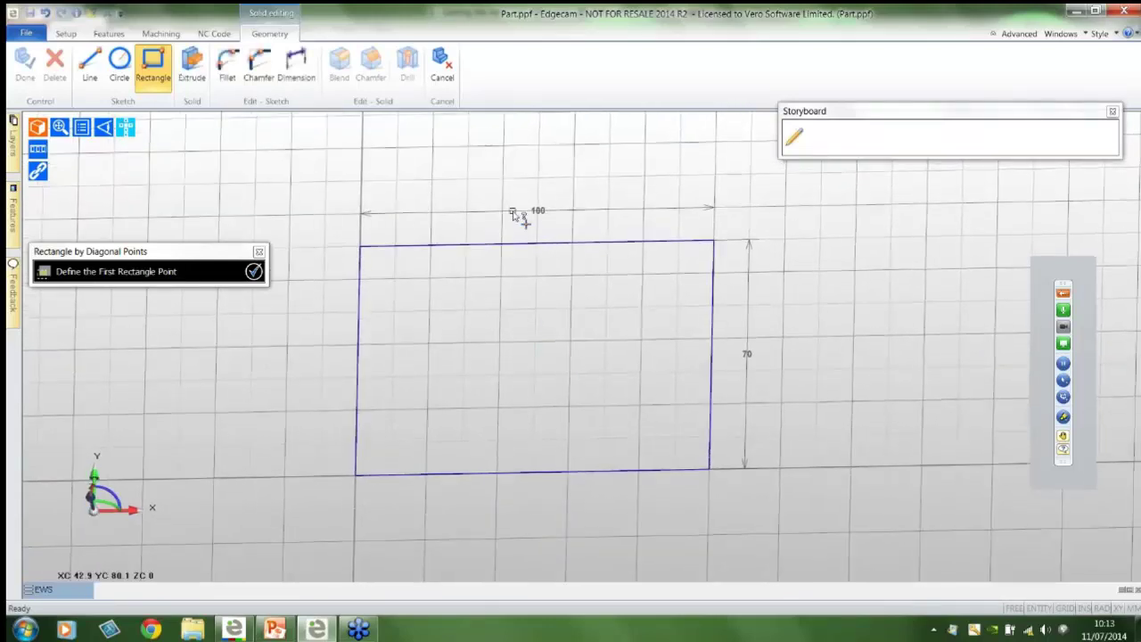
click(194, 72)
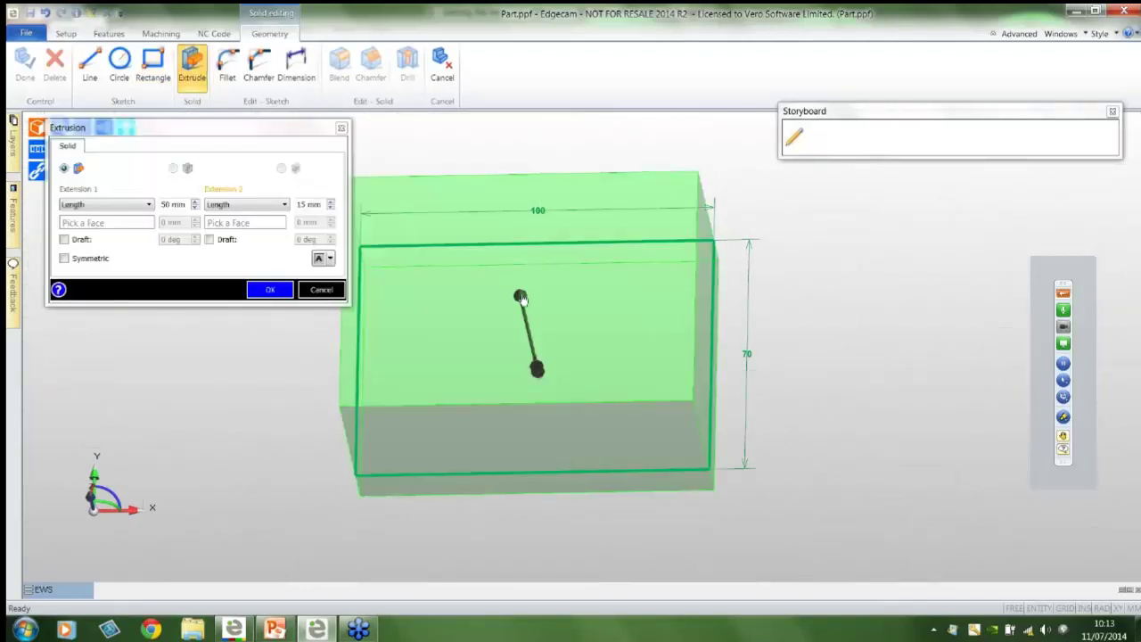
drag(520, 297, 541, 406)
middle_drag(539, 378, 545, 286)
drag(536, 417, 541, 465)
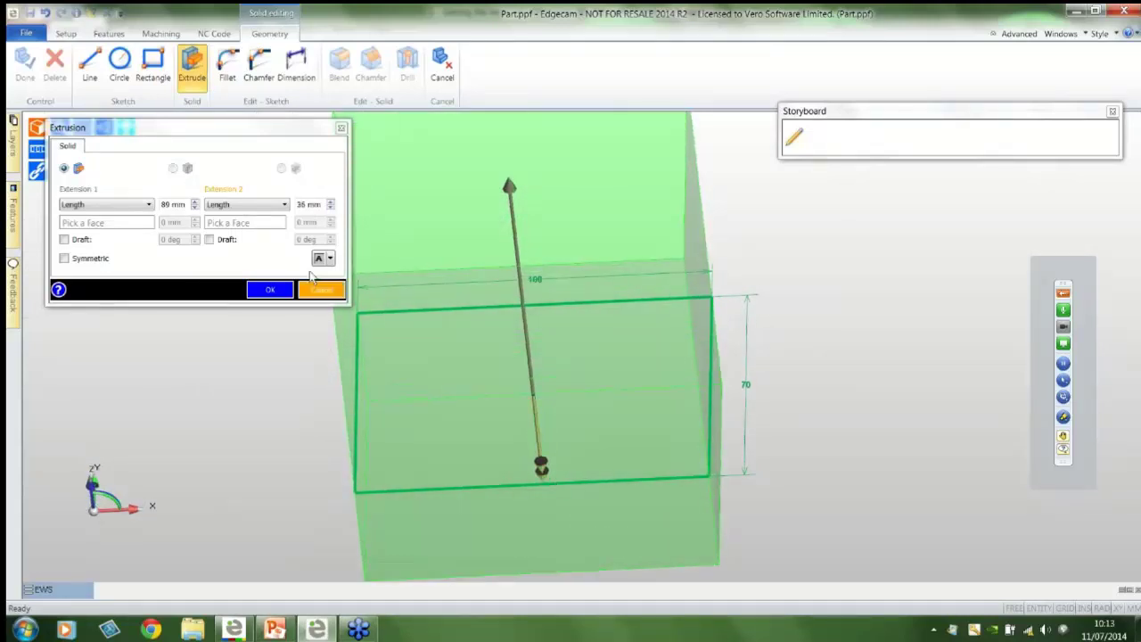
drag(186, 205, 149, 211)
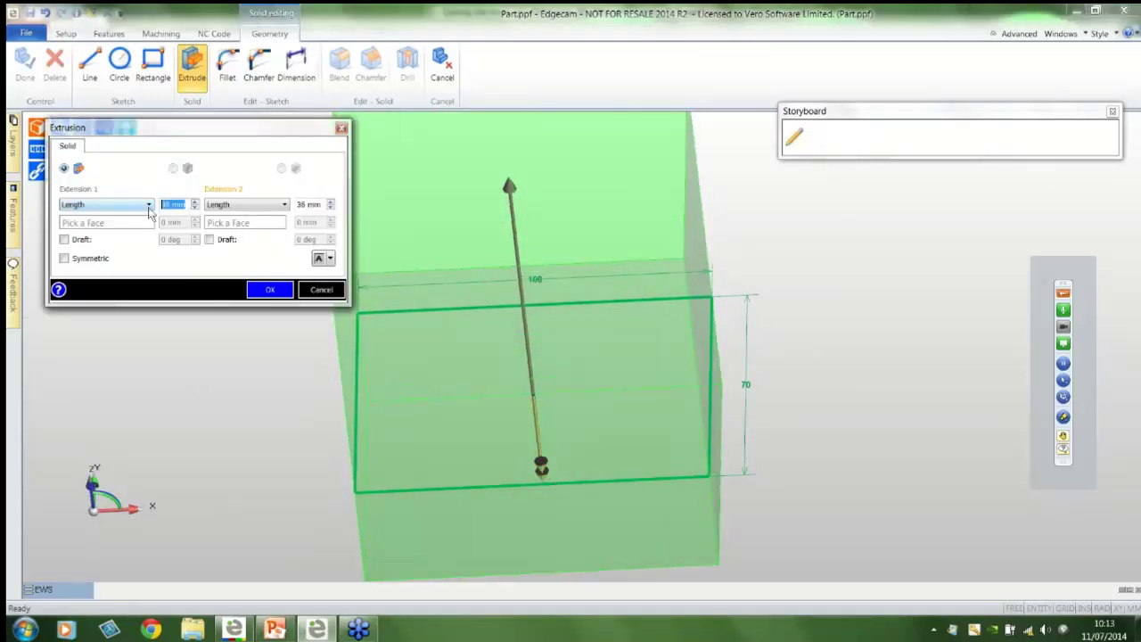
text(0)
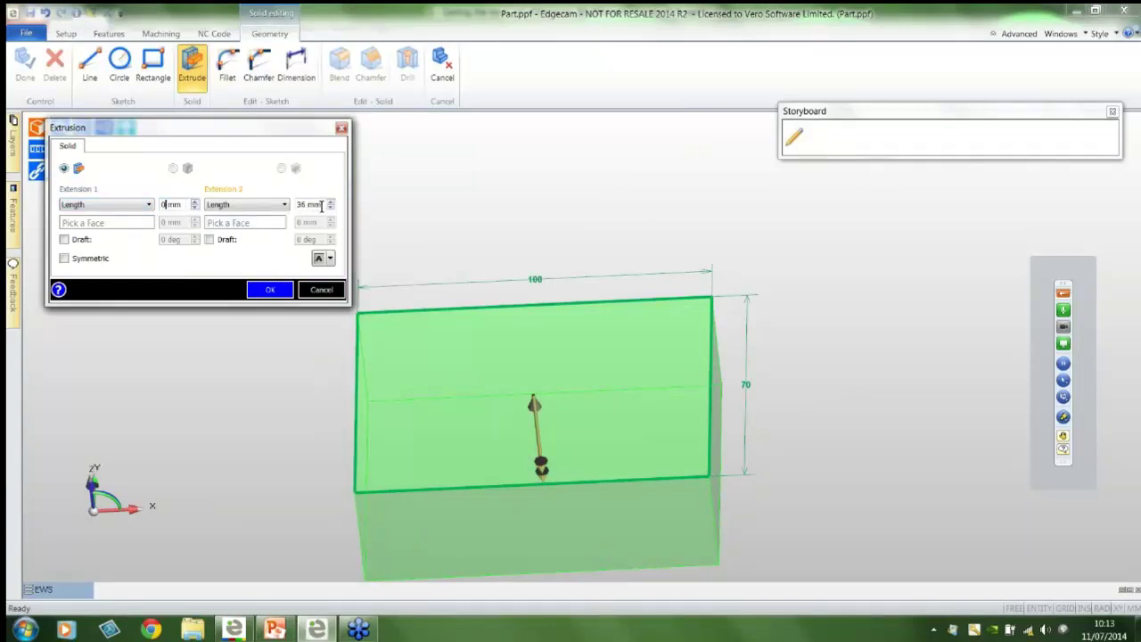
text(50)
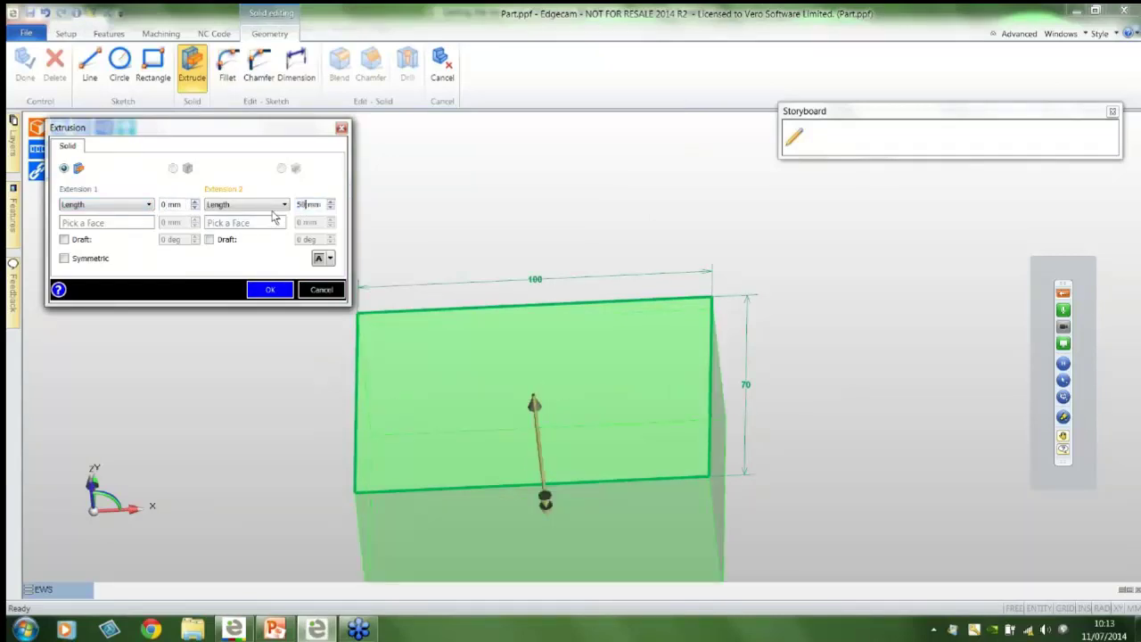
click(272, 290)
middle_drag(365, 354, 417, 488)
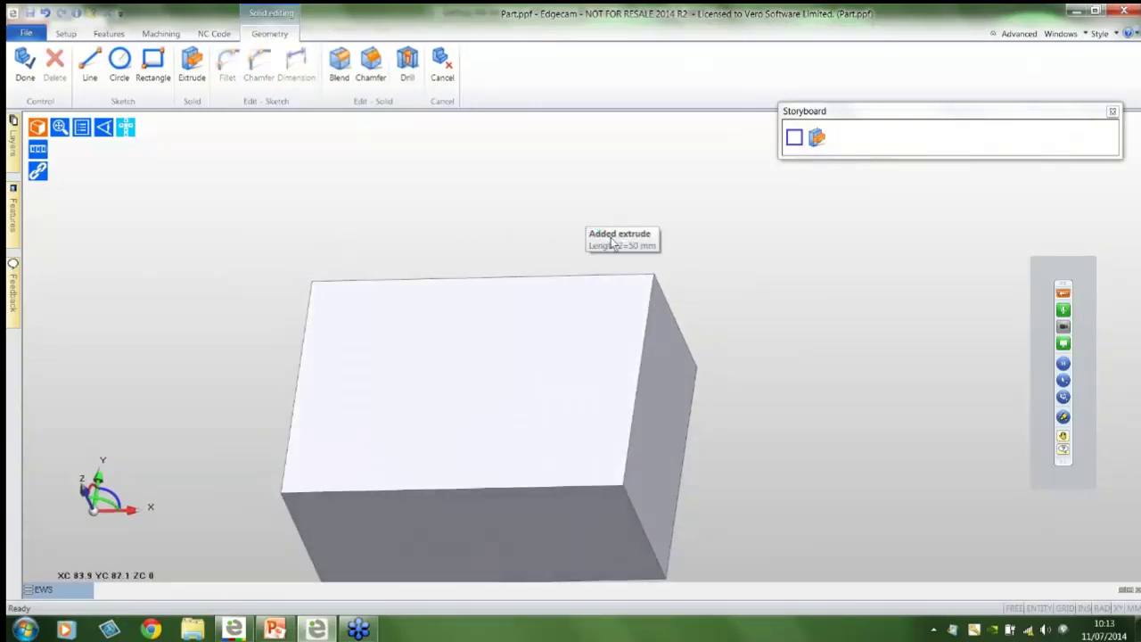
Highlight the extrusion and its sketch in the Storyboard and reopen the rectangle sketch for editing.
click(816, 137)
click(794, 141)
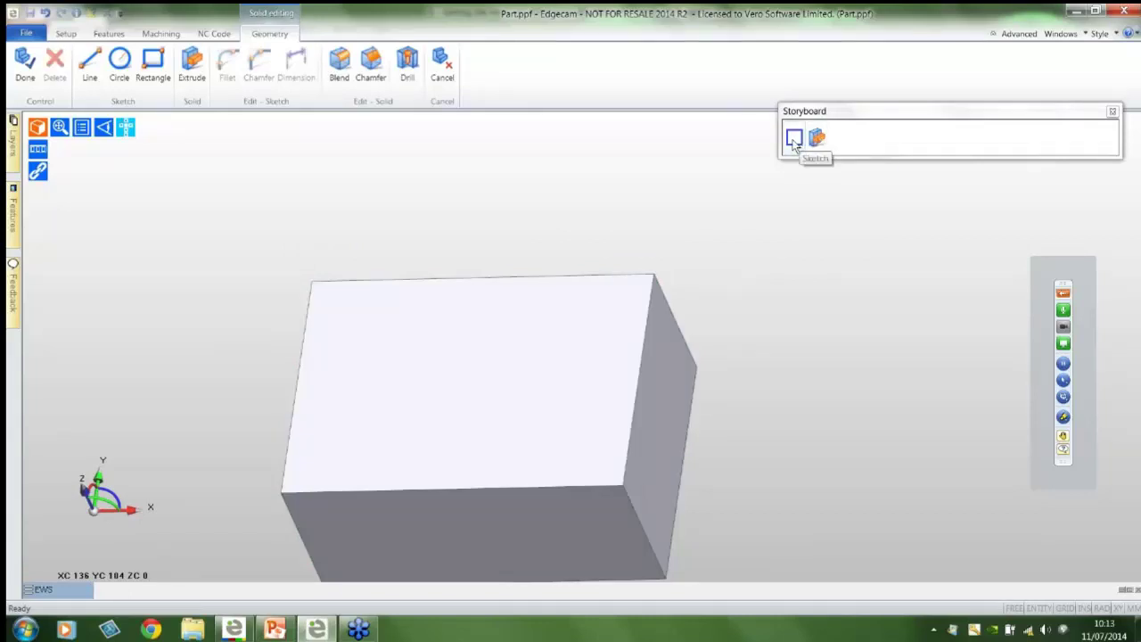
click(817, 139)
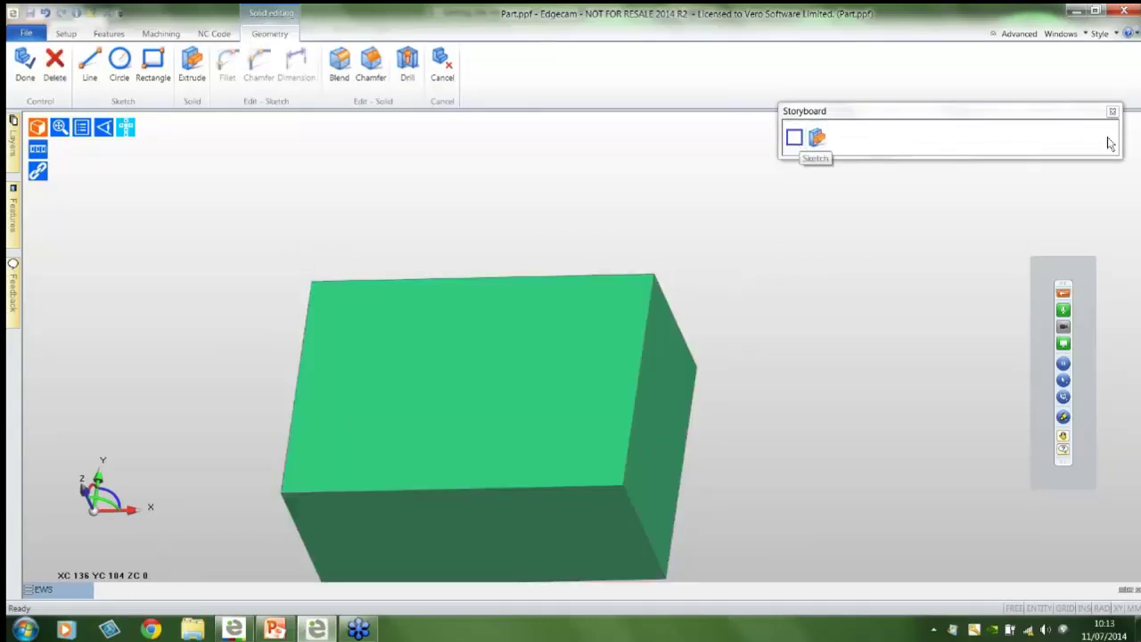
double_click(794, 138)
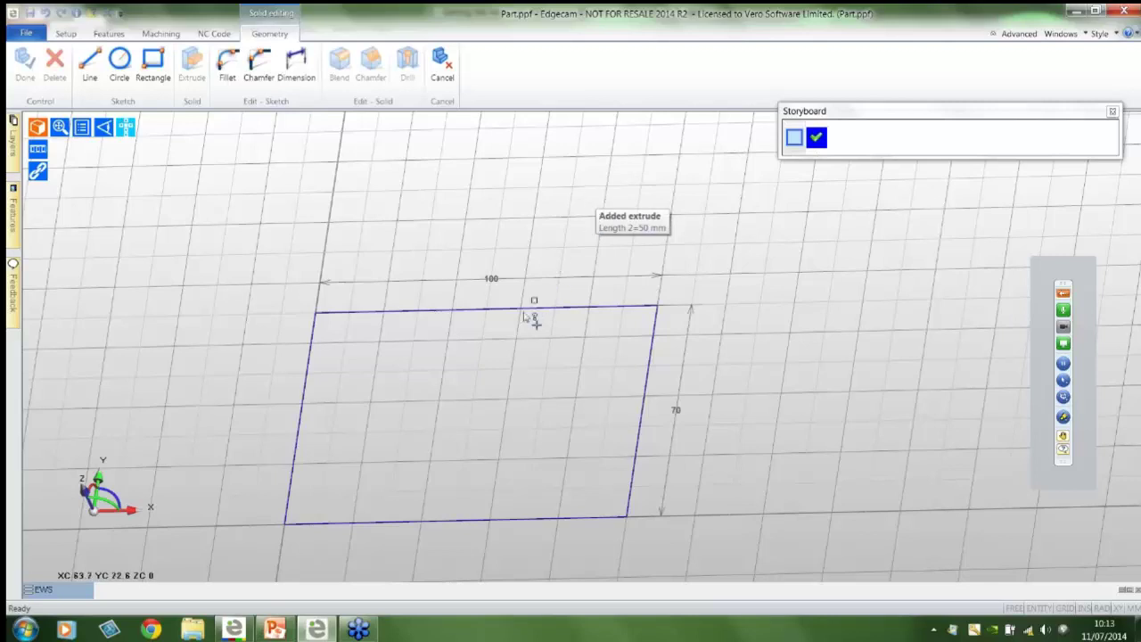
middle_drag(532, 319, 542, 262)
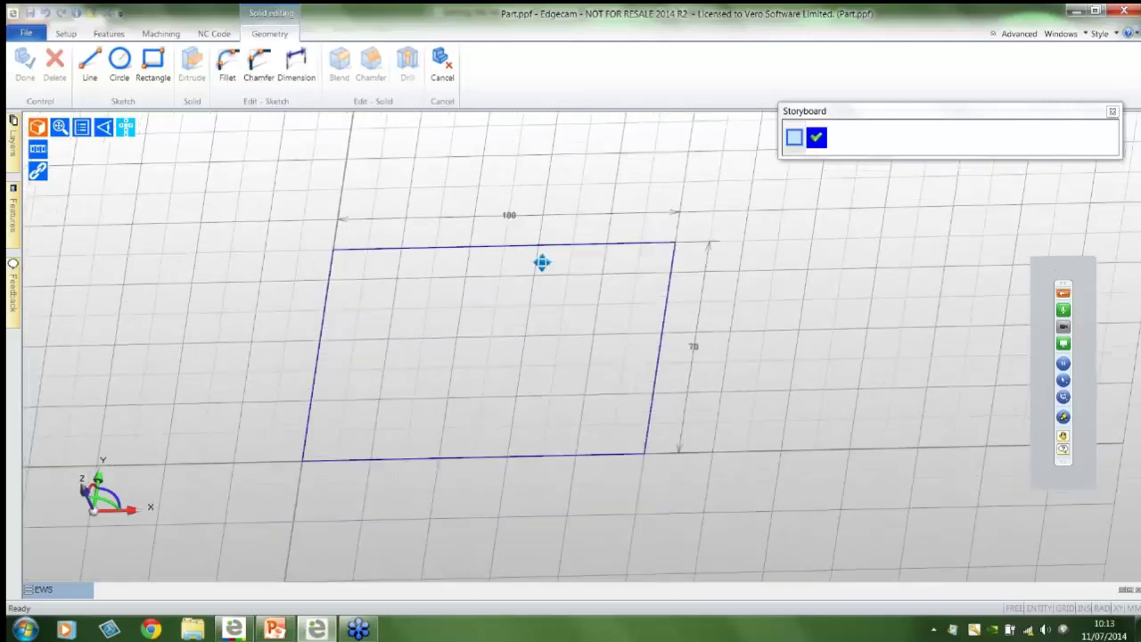
Set the rectangle's width dimension to 200 mm and its height dimension to 175 mm.
double_click(509, 218)
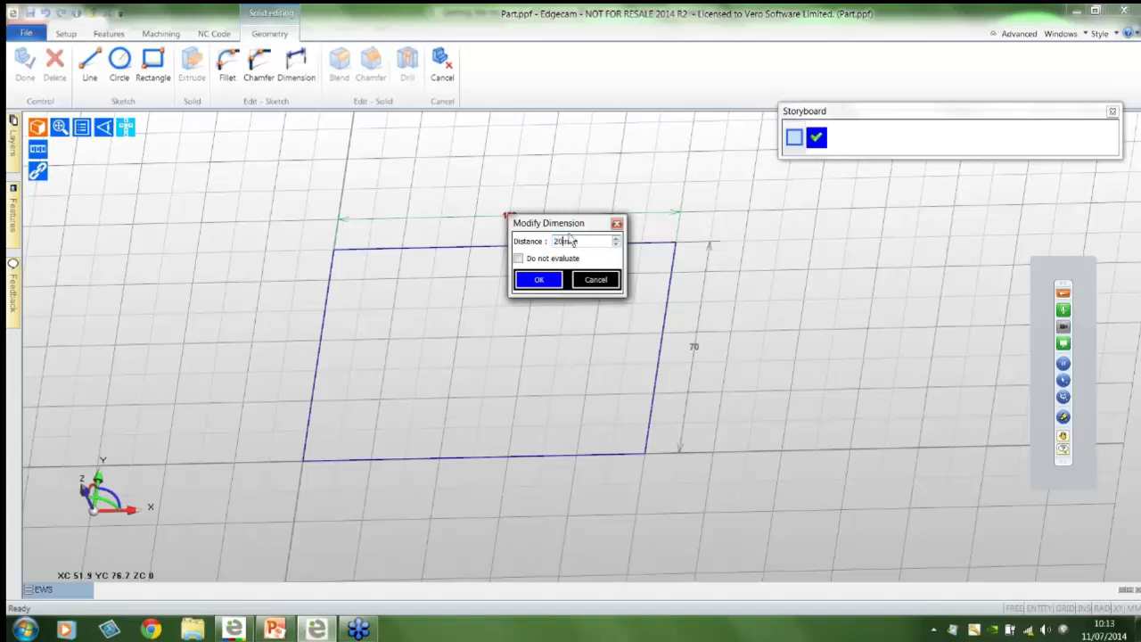
text(200)
key(Return)
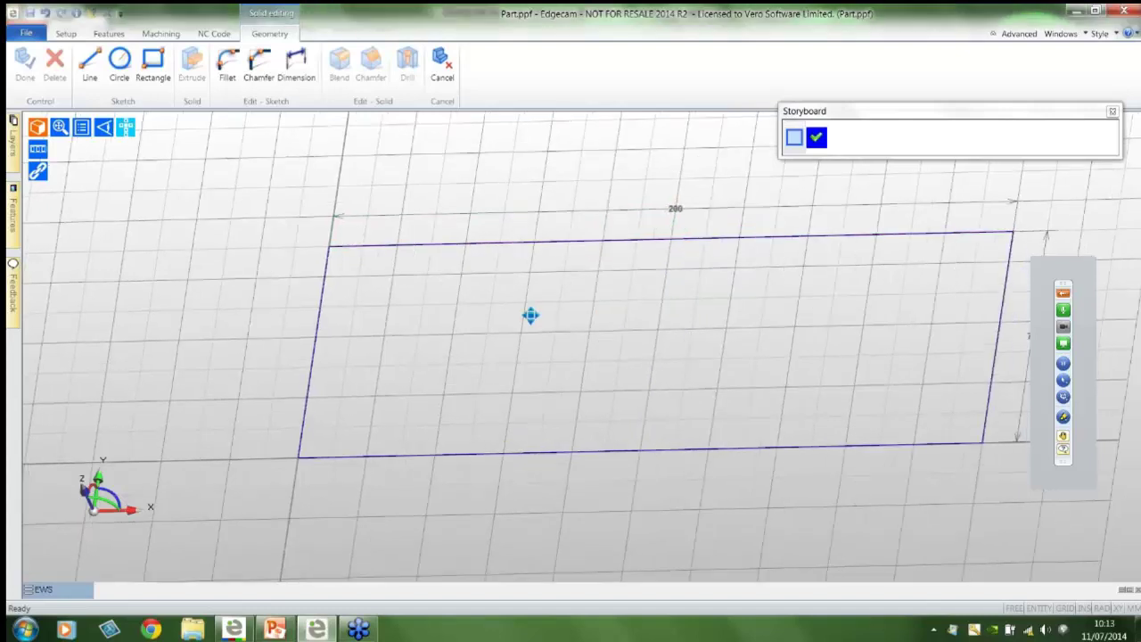
double_click(795, 319)
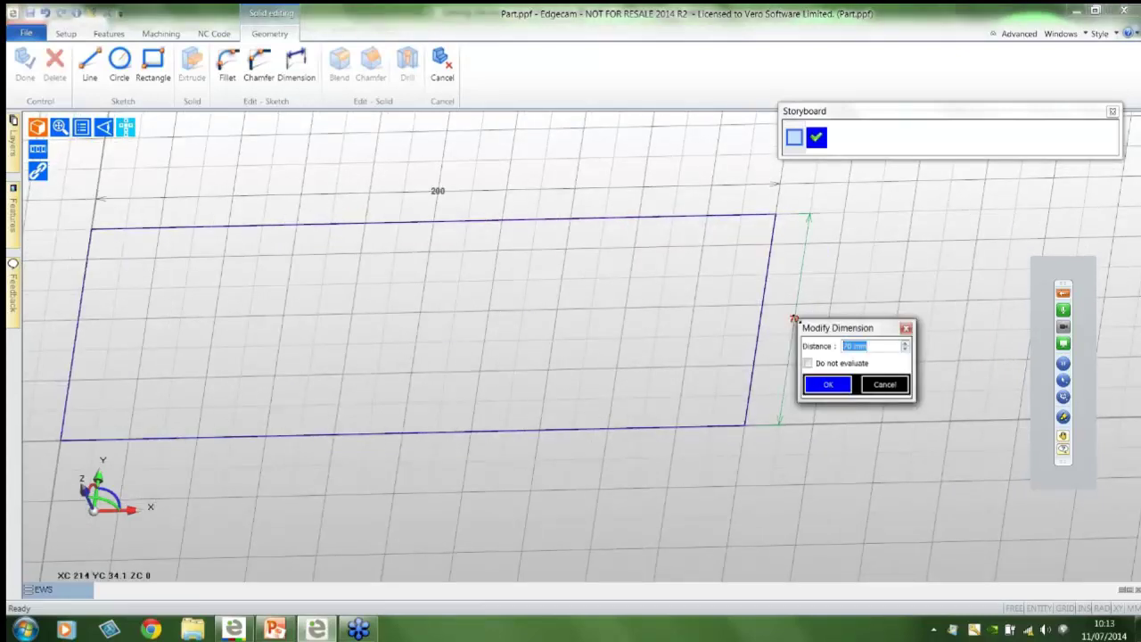
click(828, 384)
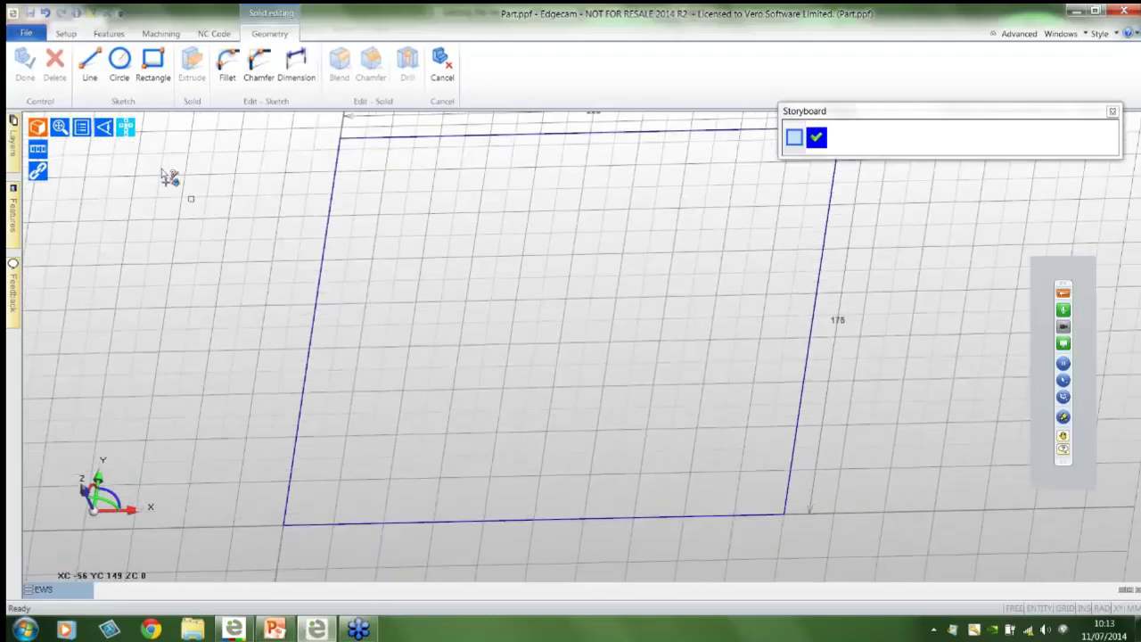
Sketch a circle with a radius of 50 mm centred on the rectangle's corner at X 0, Y 175 mm.
click(130, 129)
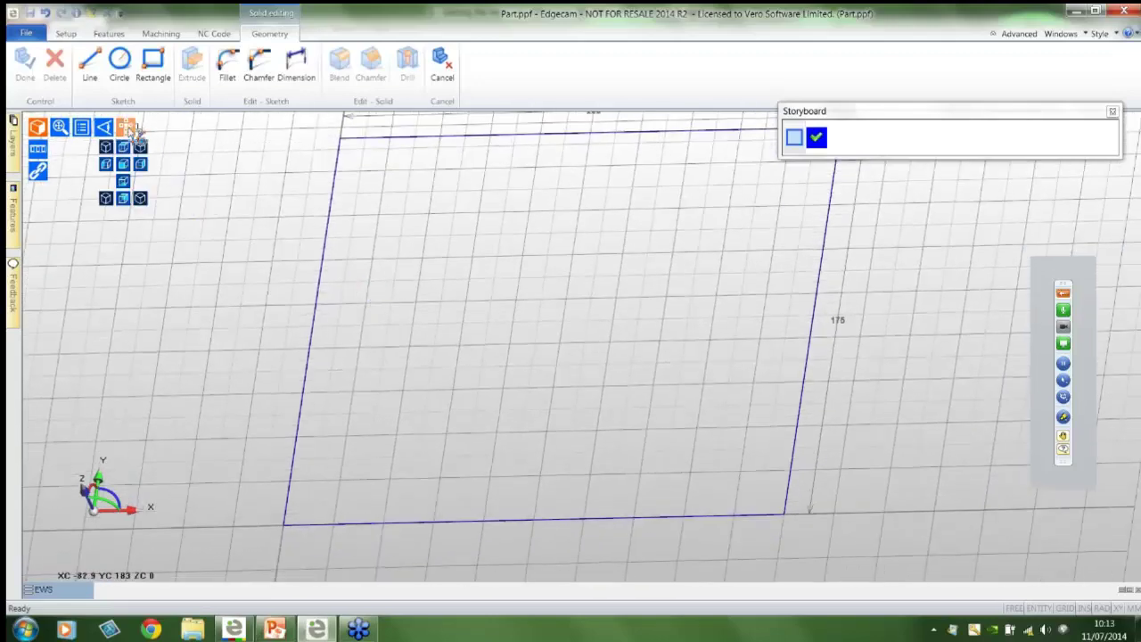
click(107, 198)
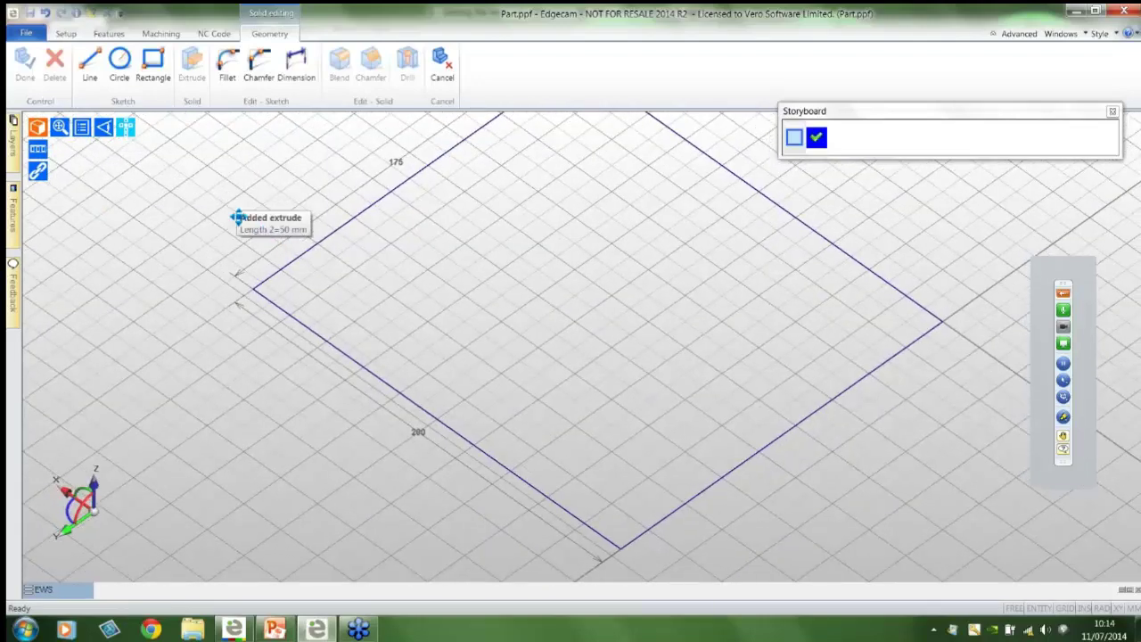
click(118, 64)
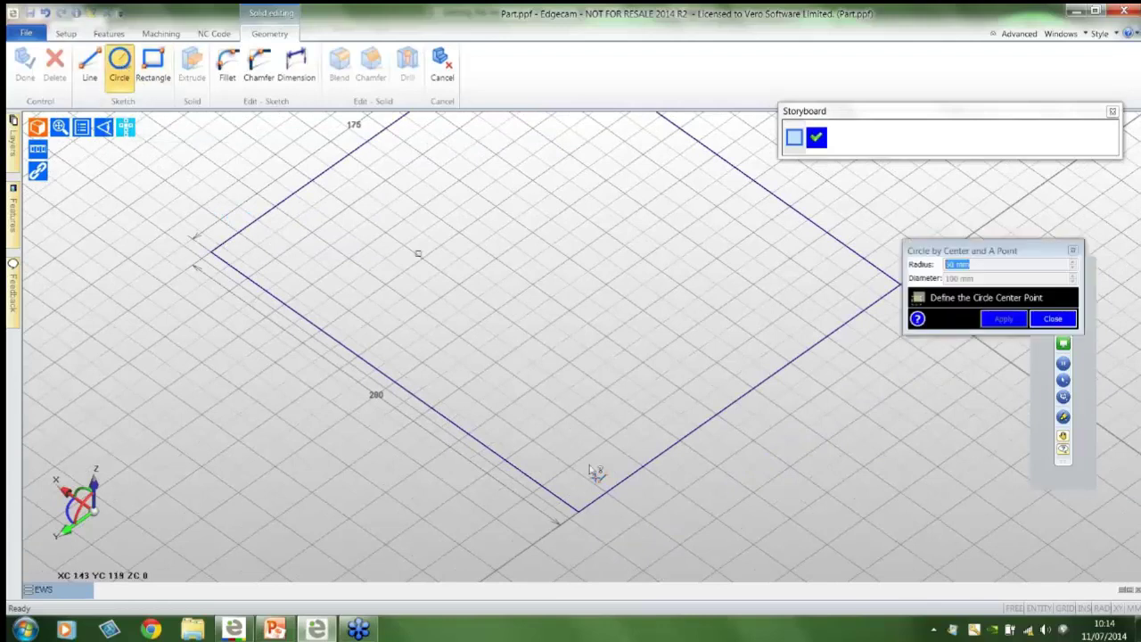
click(578, 512)
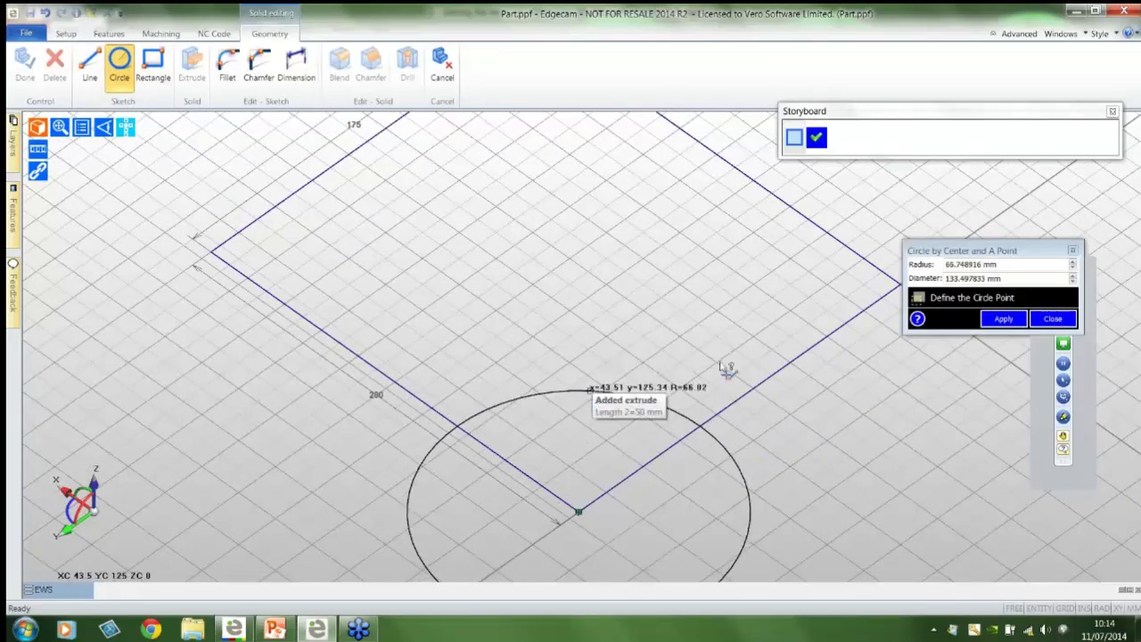
double_click(1005, 266)
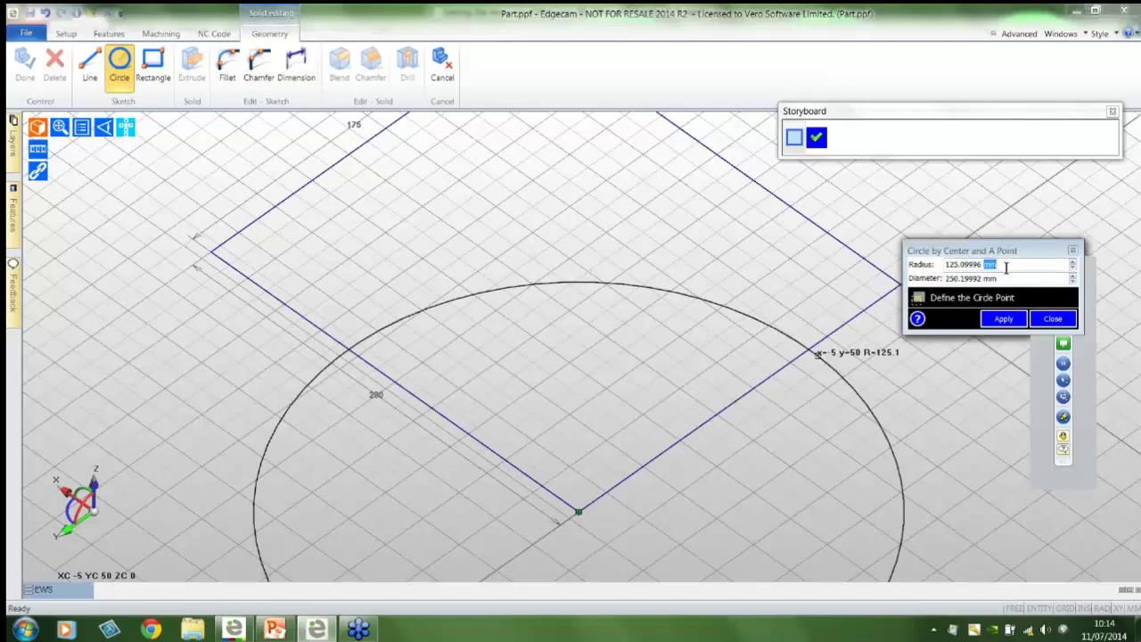
key(BackSpace)
key(BackSpace)
key(BackSpace)
key(BackSpace)
key(BackSpace)
key(BackSpace)
key(BackSpace)
key(BackSpace)
key(BackSpace)
key(BackSpace)
text(500)
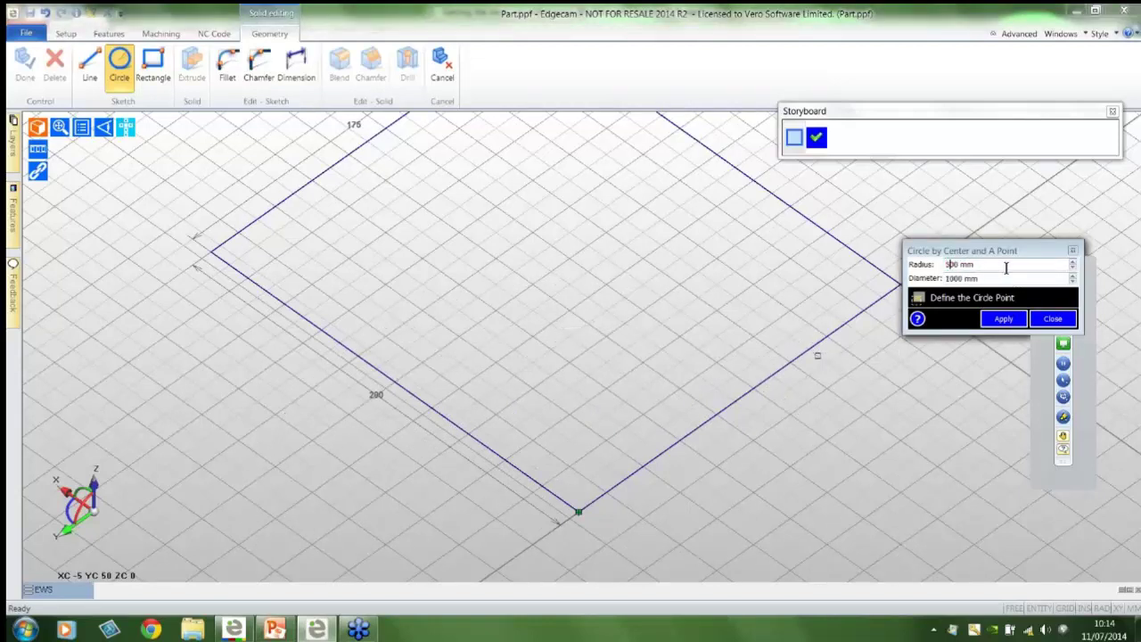
key(Delete)
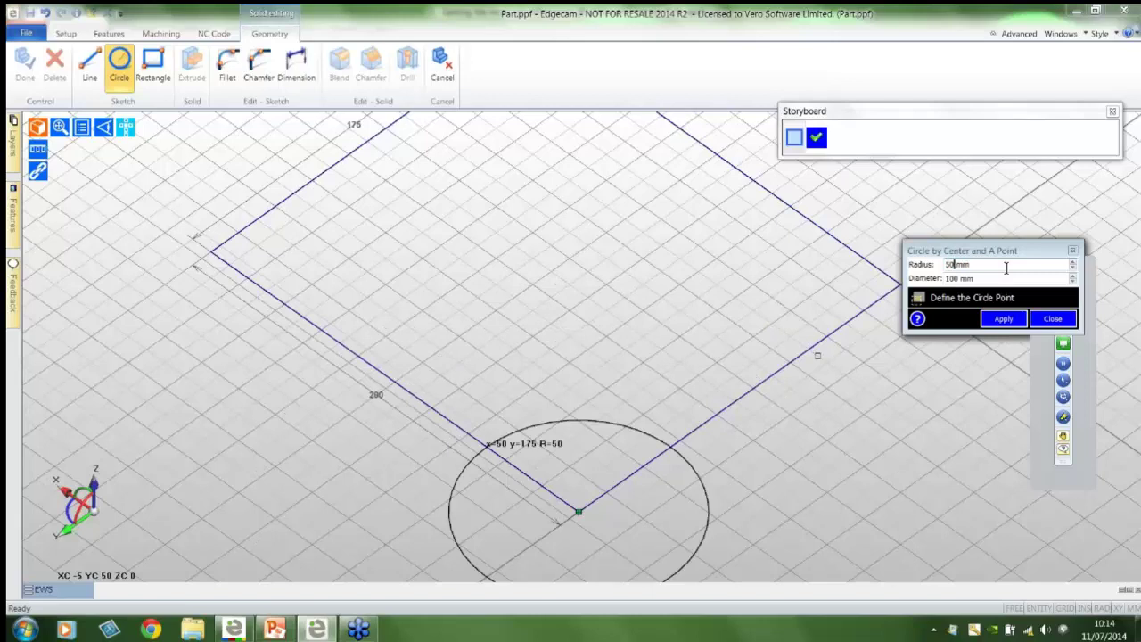
key(Return)
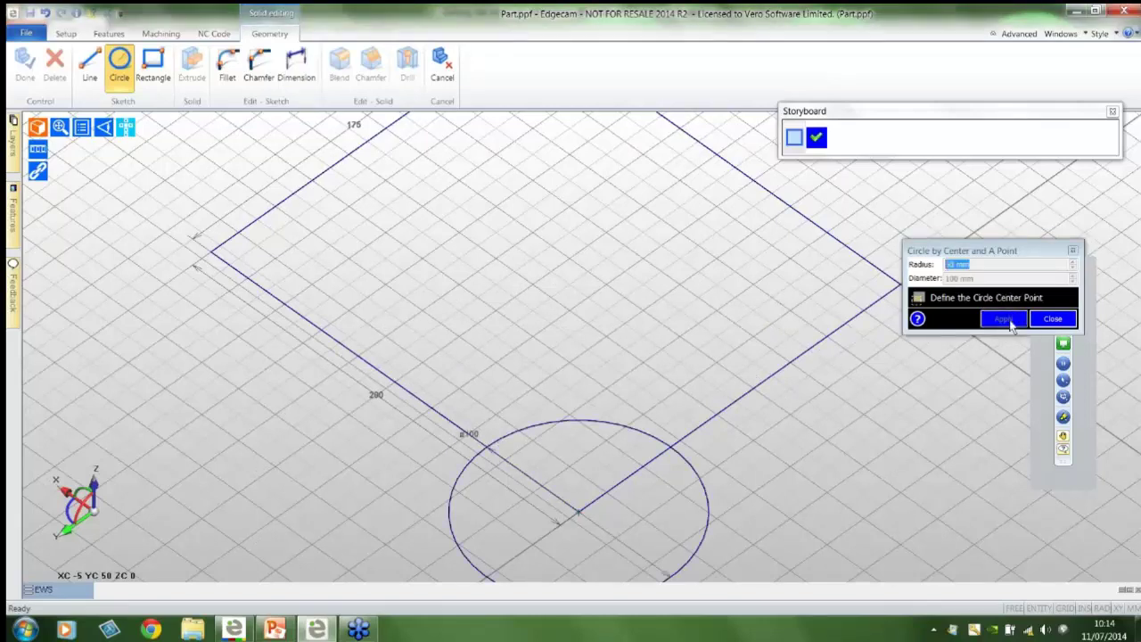
click(1047, 321)
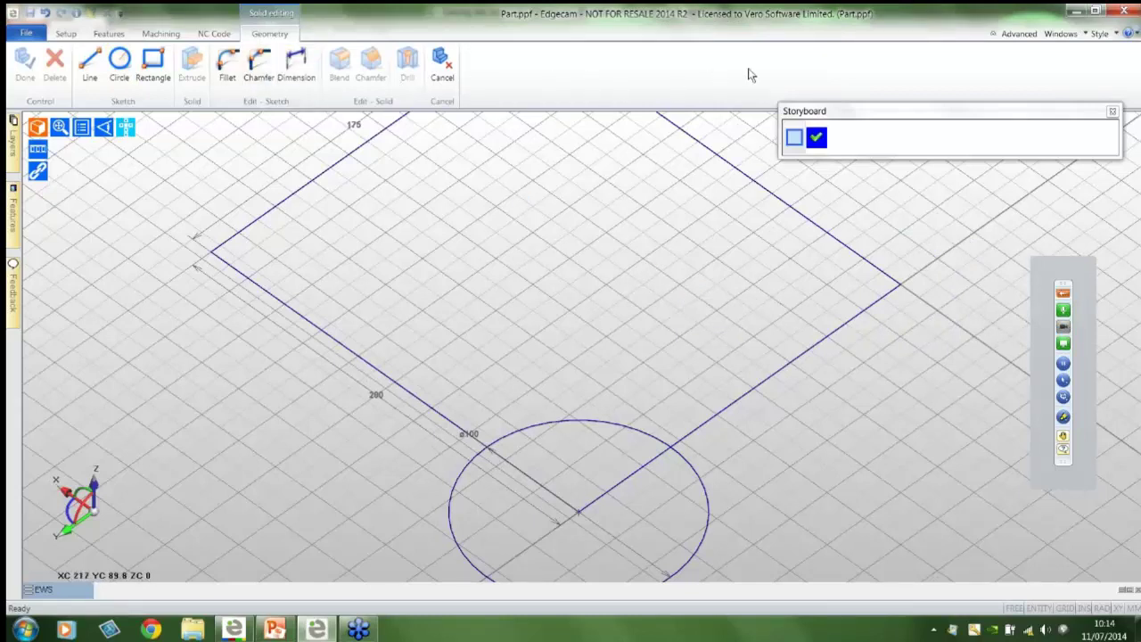
Show the advanced geometry commands.
click(1016, 36)
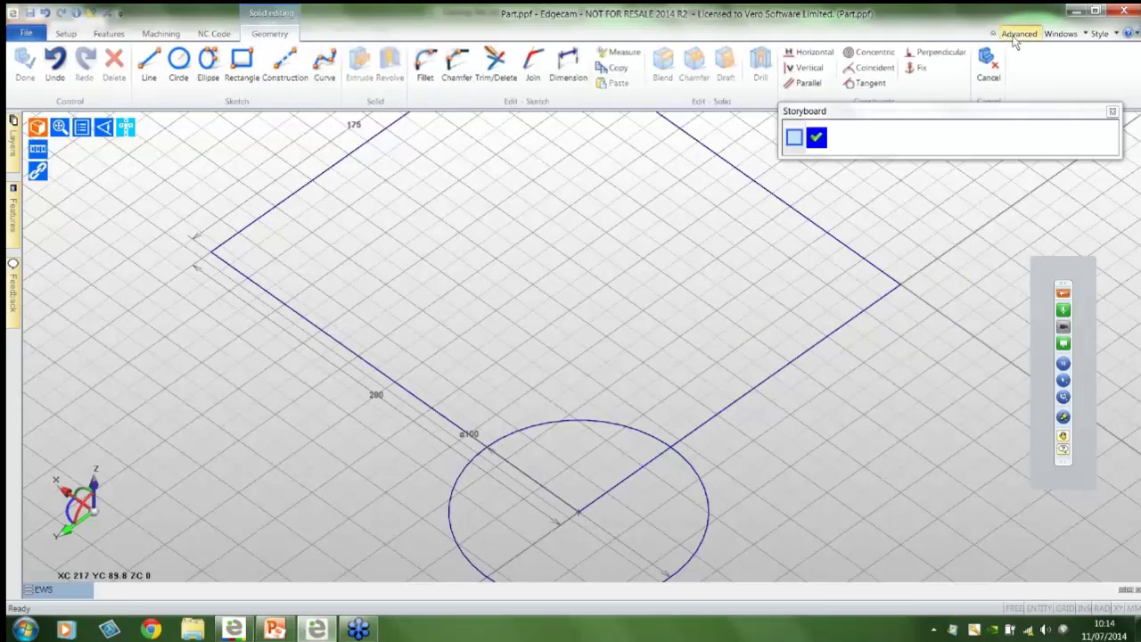
click(1016, 36)
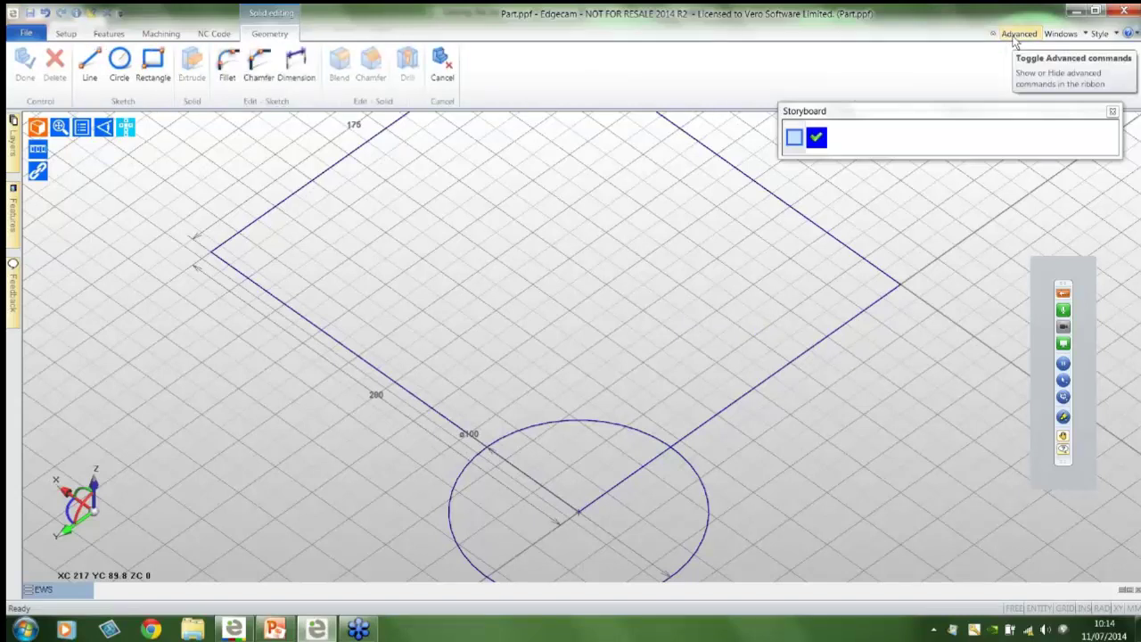
click(1016, 35)
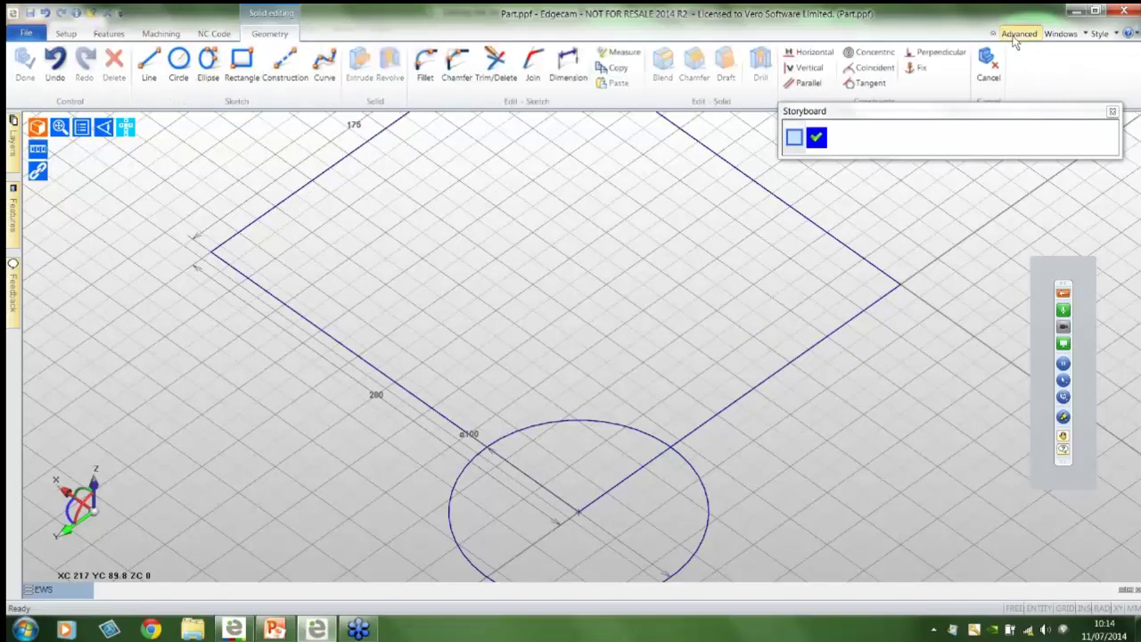
Trim away the circle outside the rectangle and the rectangle's corner lines inside the circle, and finish the sketch to update the solid.
click(497, 79)
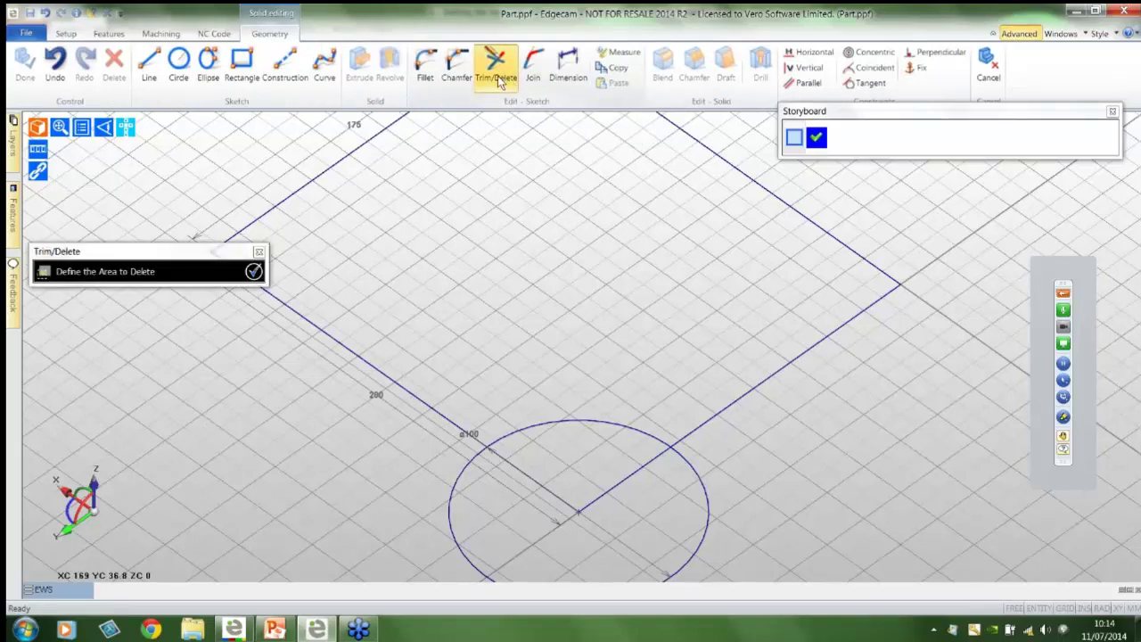
click(707, 534)
click(629, 474)
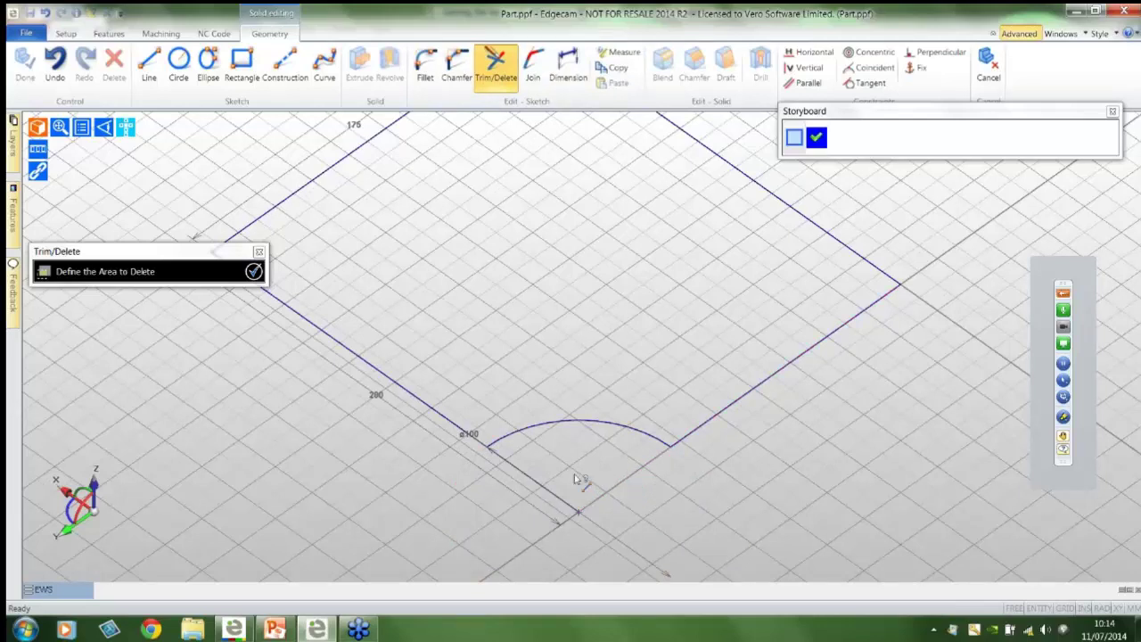
click(545, 489)
click(816, 138)
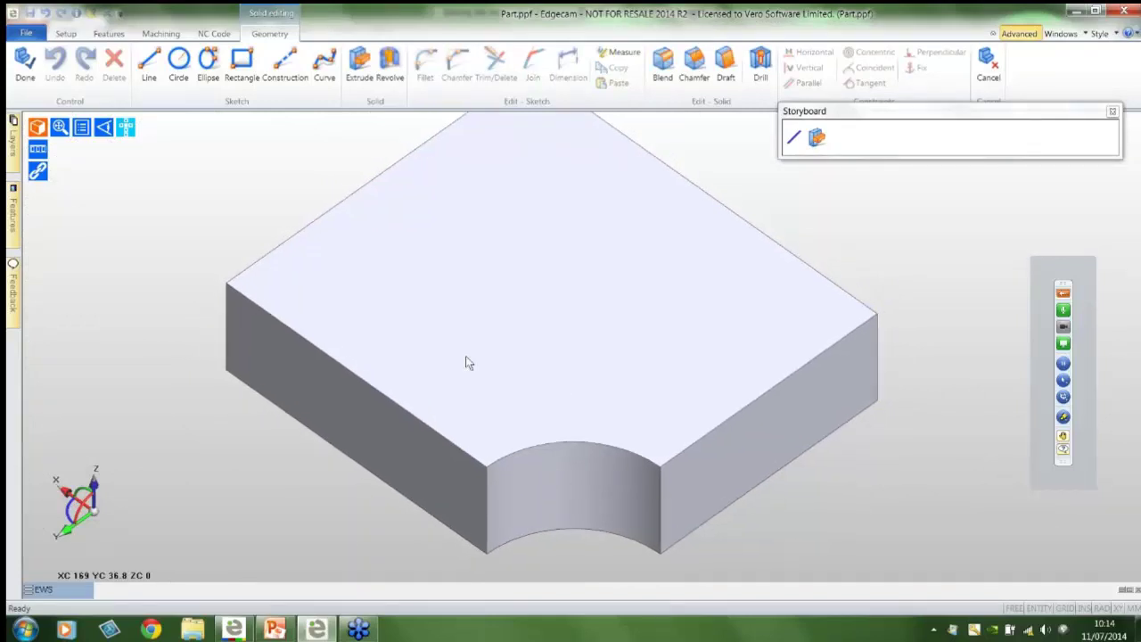
Chamfer the block's top edge at the X 200 mm end with a D1 distance of 40 mm and an angle of 30 degrees.
click(125, 128)
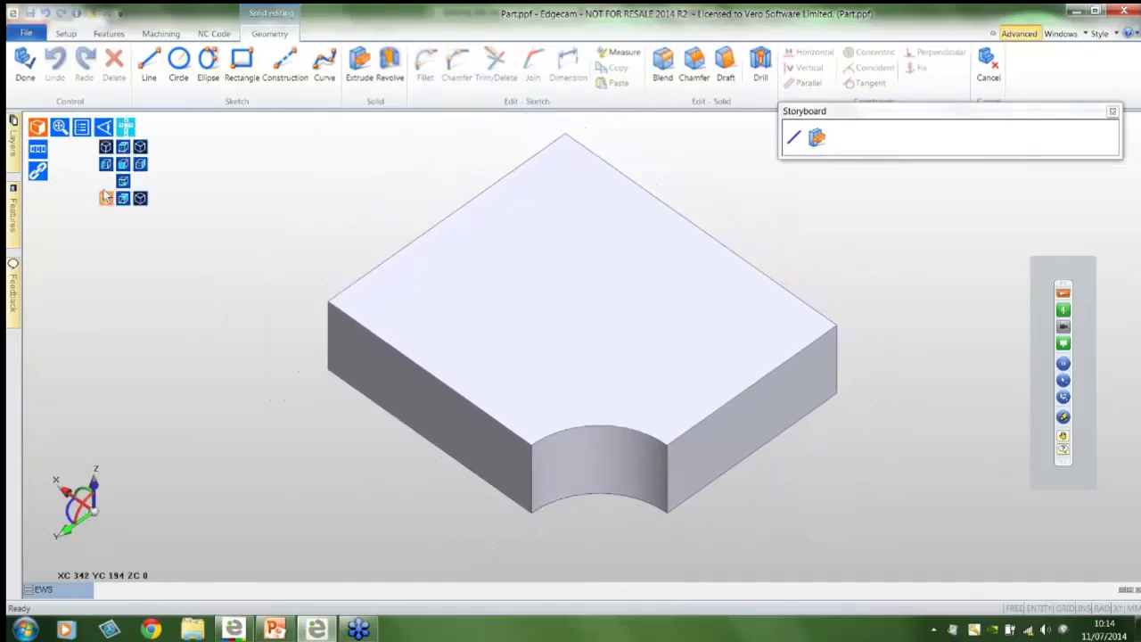
click(105, 193)
click(125, 132)
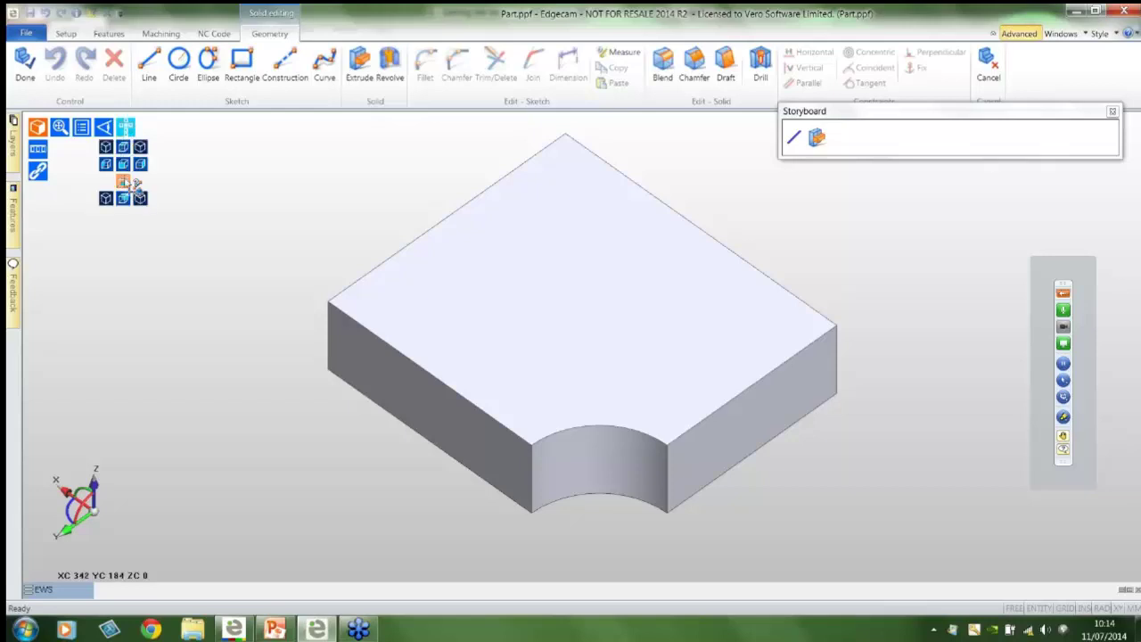
click(124, 182)
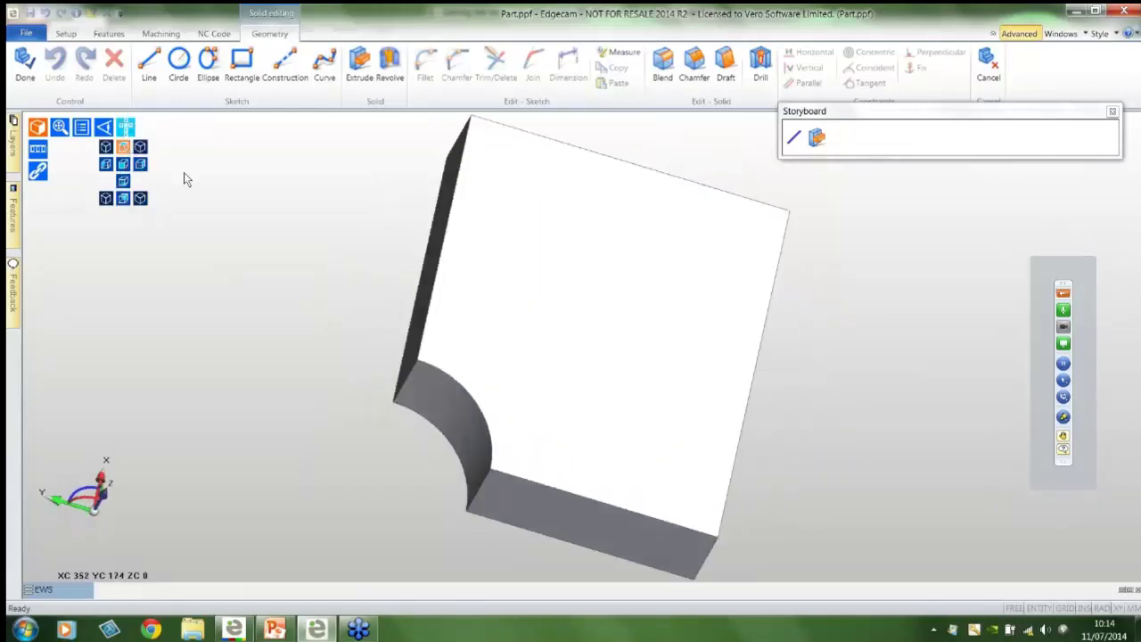
click(125, 131)
click(107, 197)
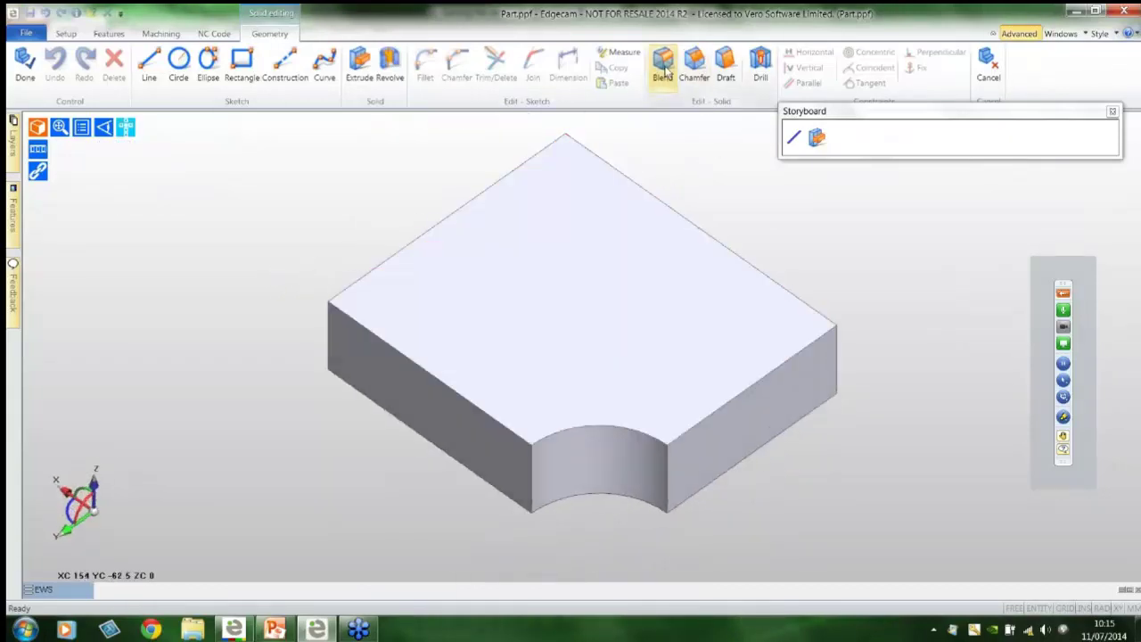
click(694, 78)
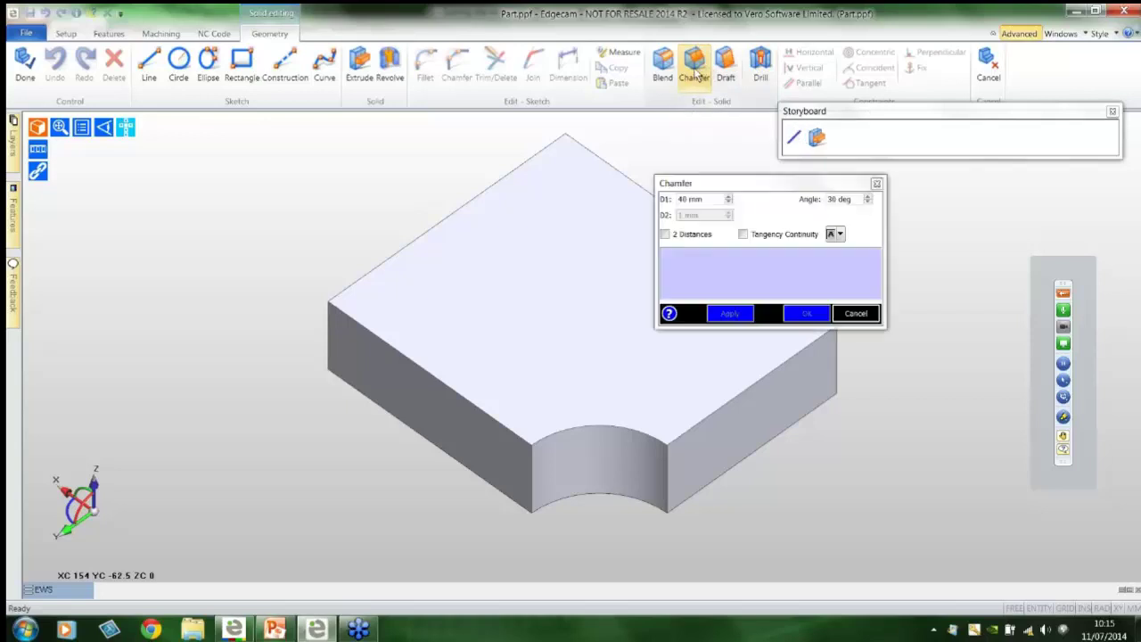
click(508, 180)
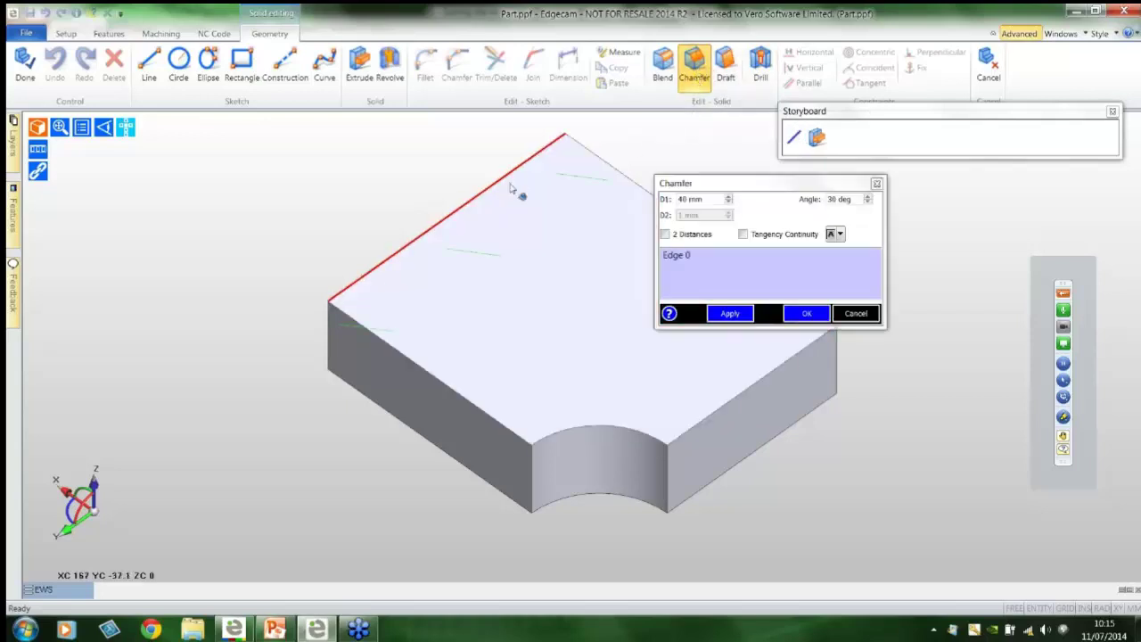
click(802, 313)
Sketch a rectangle about 113 mm by 54 mm on the block's top face, overhanging the 200 mm long edge opposite the corner notch.
middle_drag(639, 318, 565, 326)
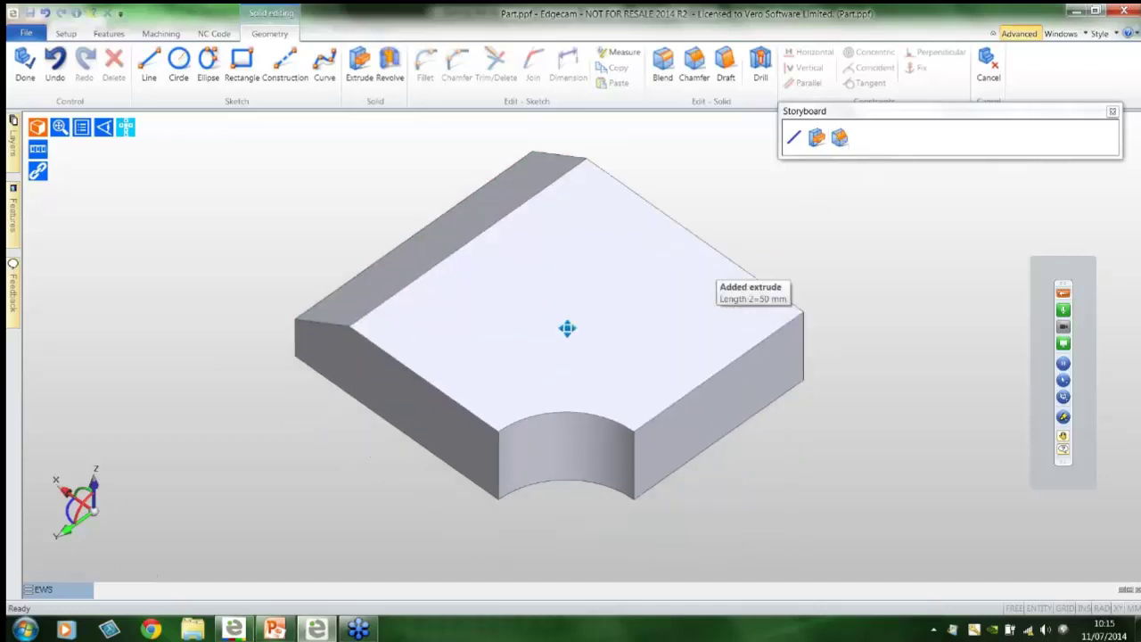
mouse_move(373, 241)
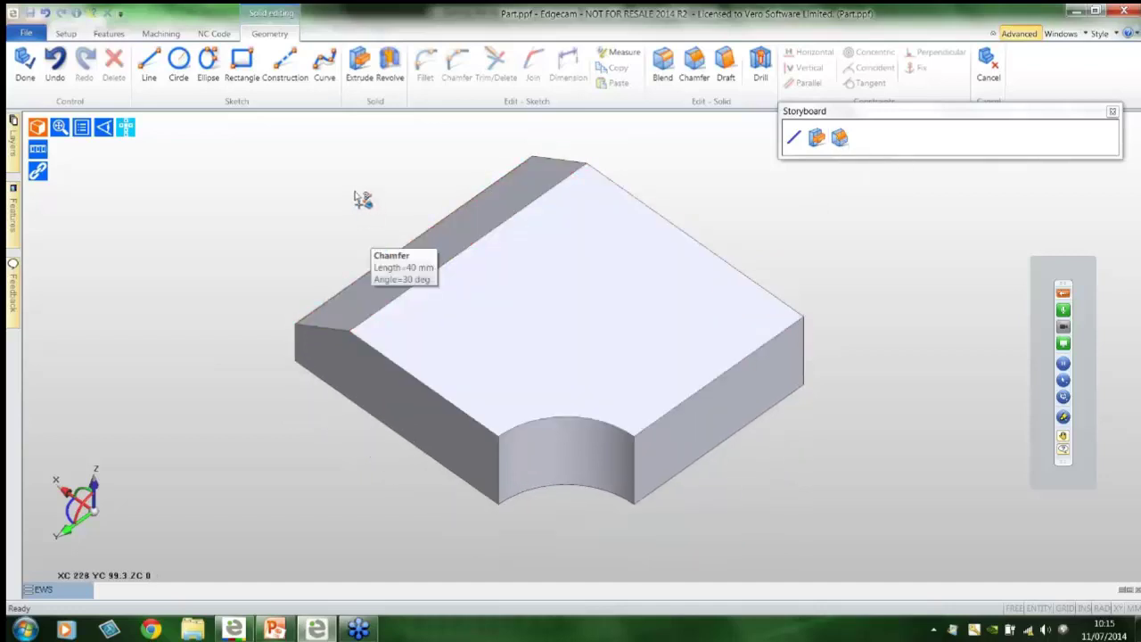
middle_drag(353, 194, 302, 231)
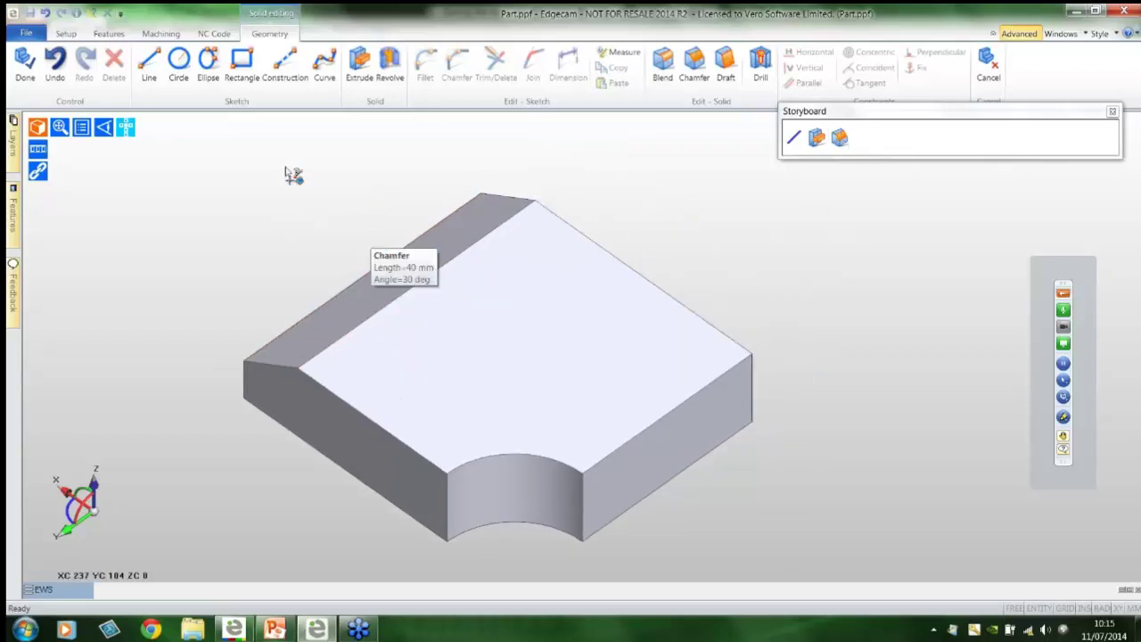
click(242, 71)
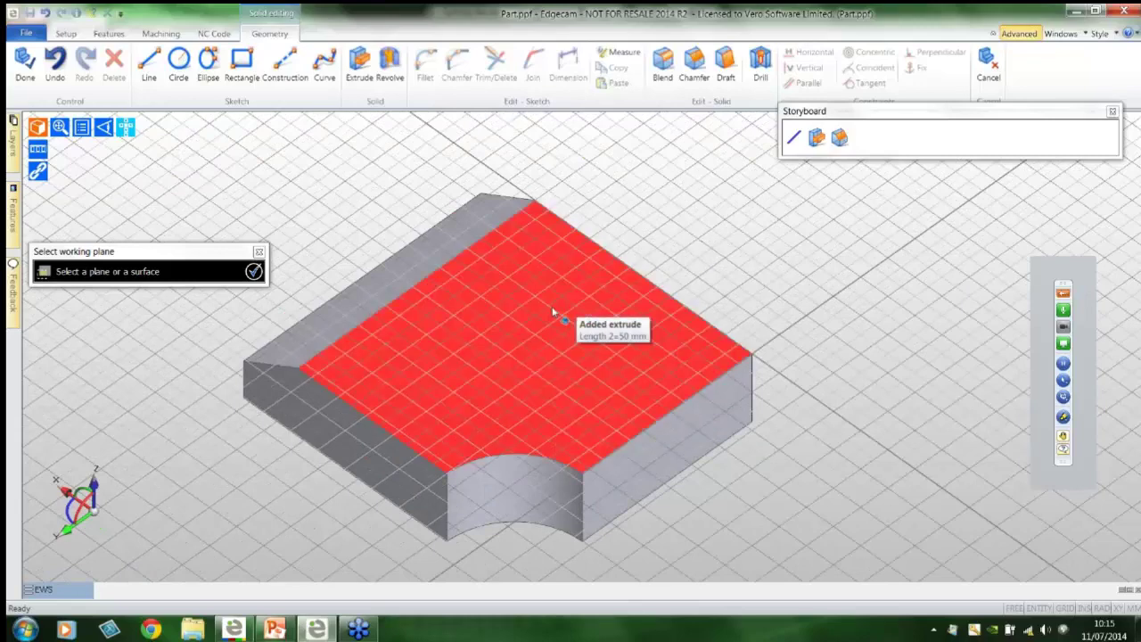
click(555, 312)
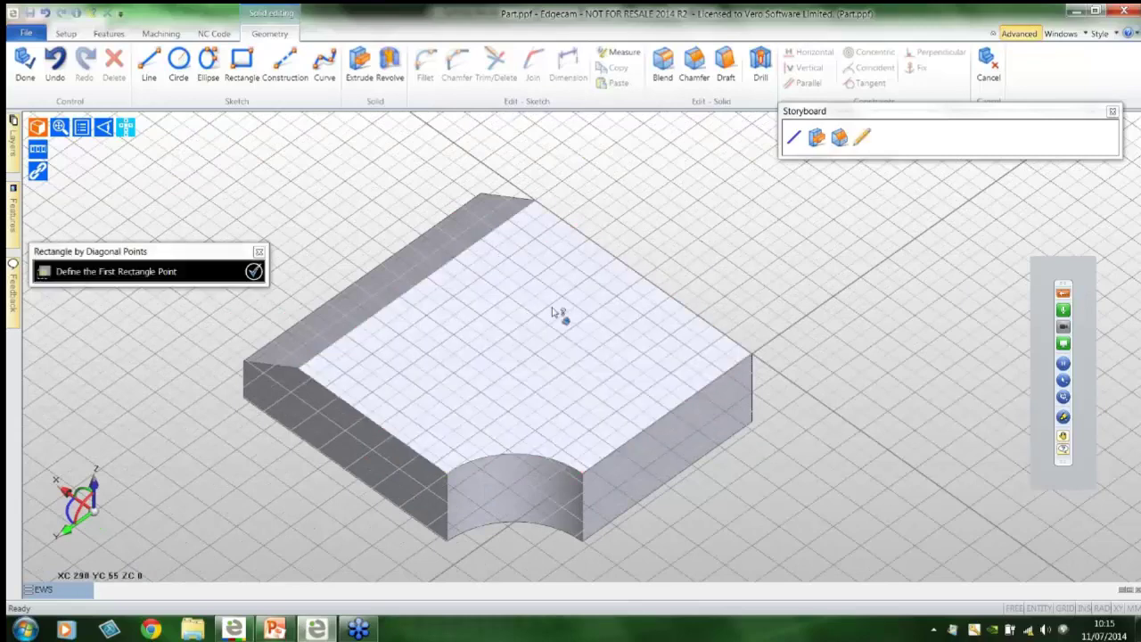
click(607, 203)
click(686, 361)
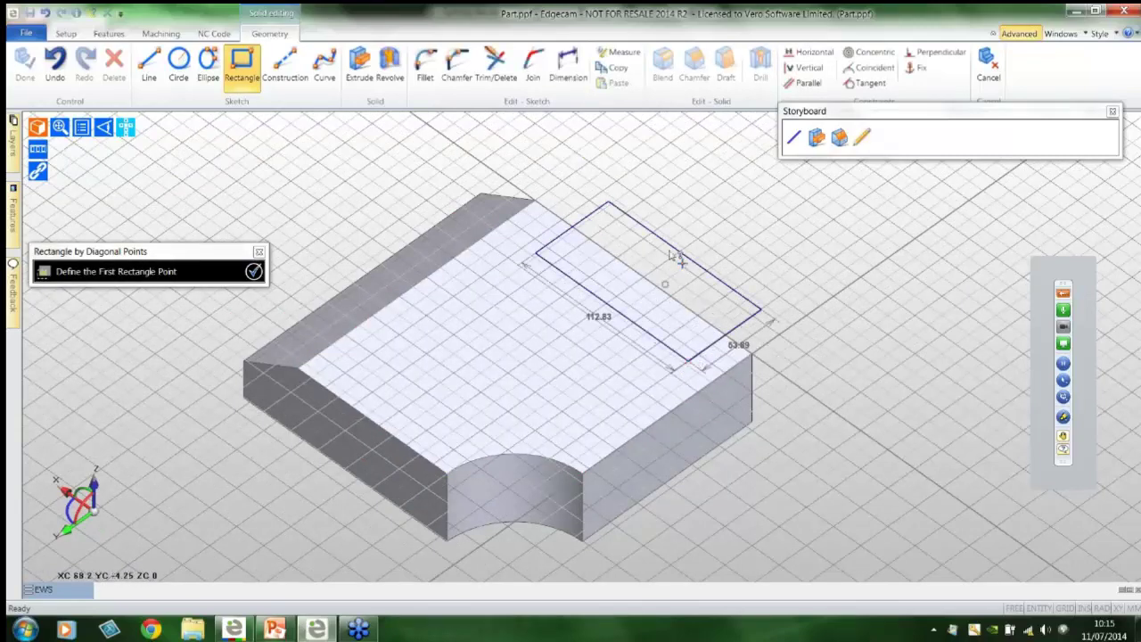
click(254, 271)
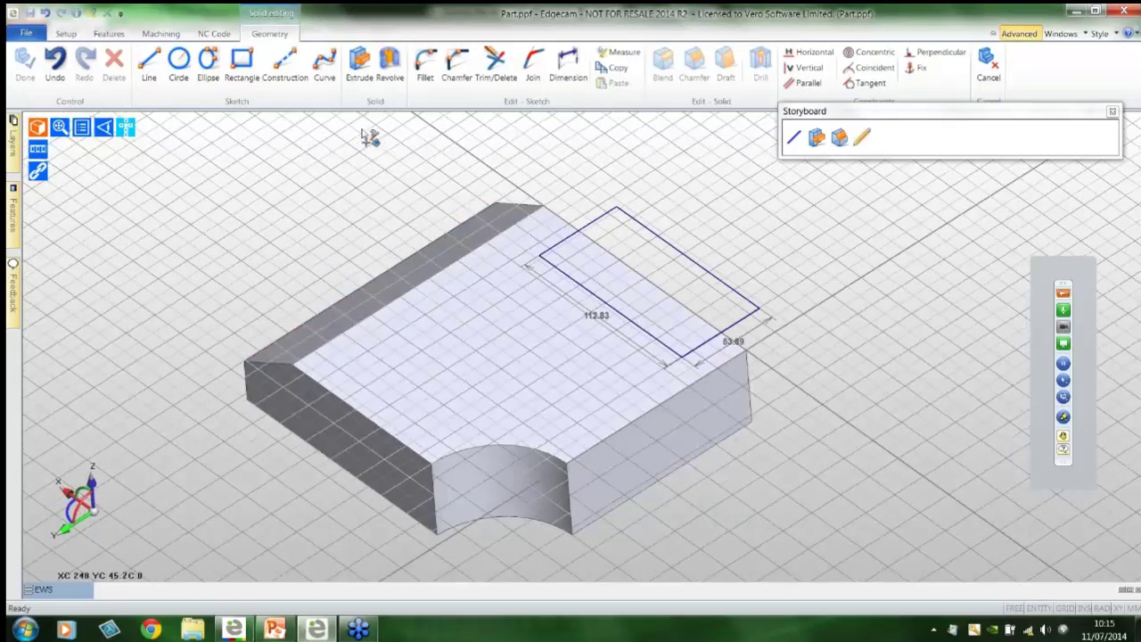
Cut-extrude the overhanging rectangle into the block with an Extension 2 length of 15 mm.
click(363, 74)
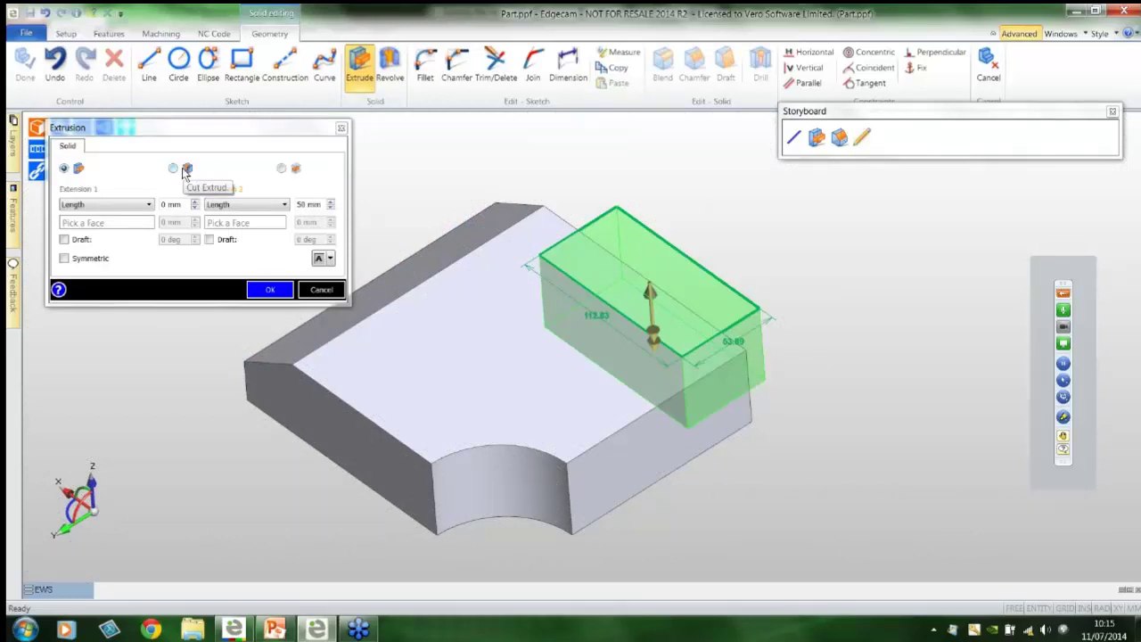
click(173, 168)
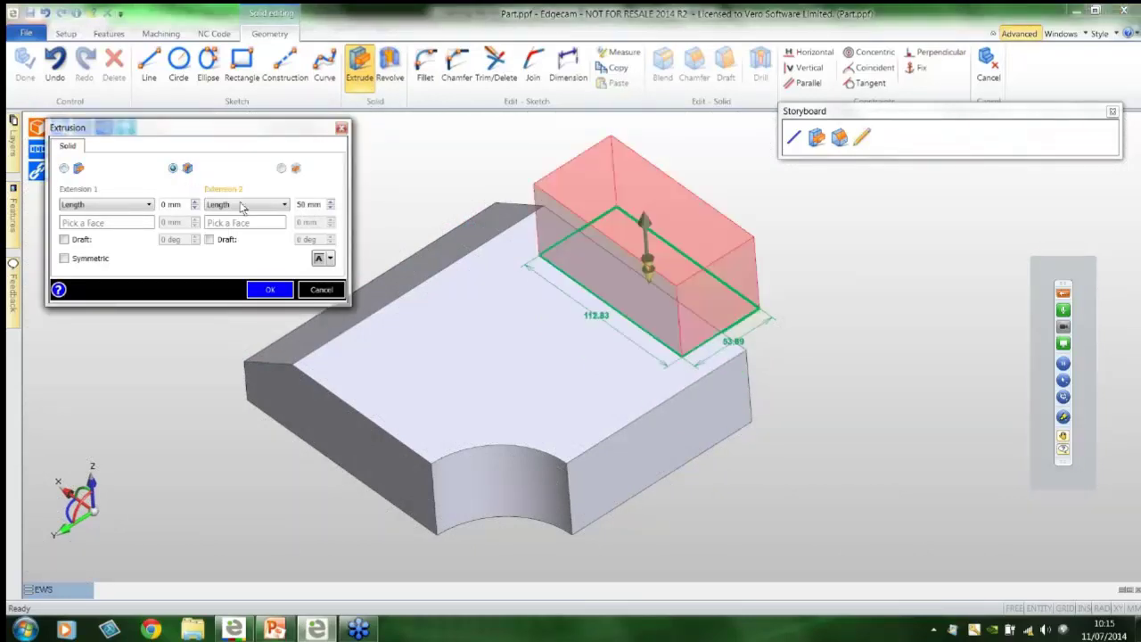
text(15)
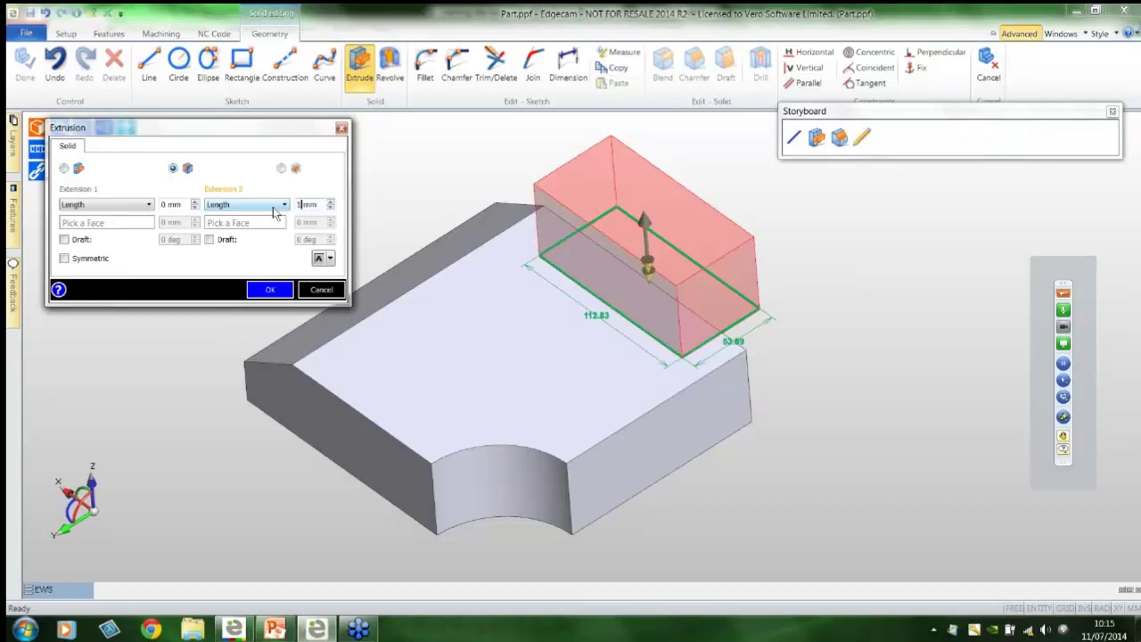
click(282, 291)
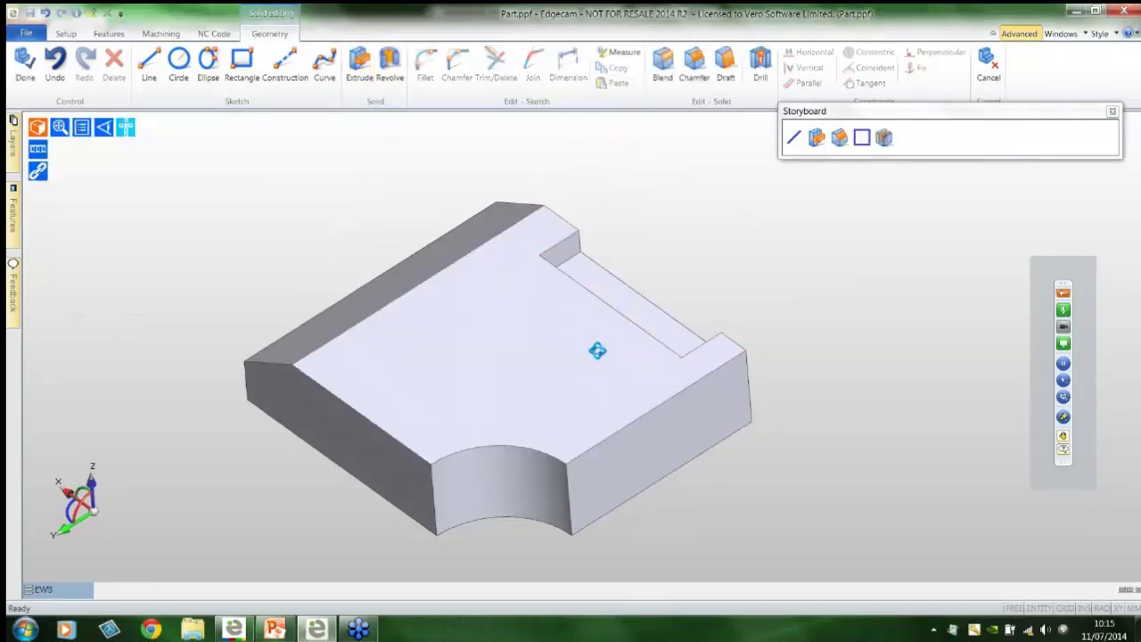
Blend the two inner vertical corner edges of the open pocket with a constant radius of 8 mm.
middle_drag(597, 347, 418, 369)
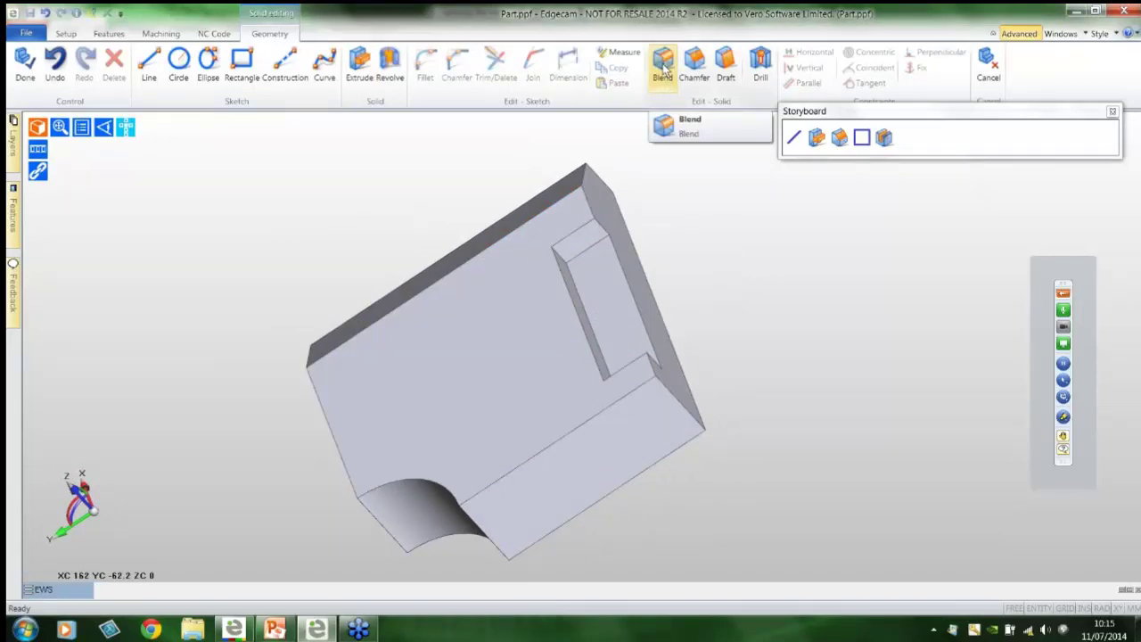
click(664, 70)
middle_drag(677, 187, 655, 247)
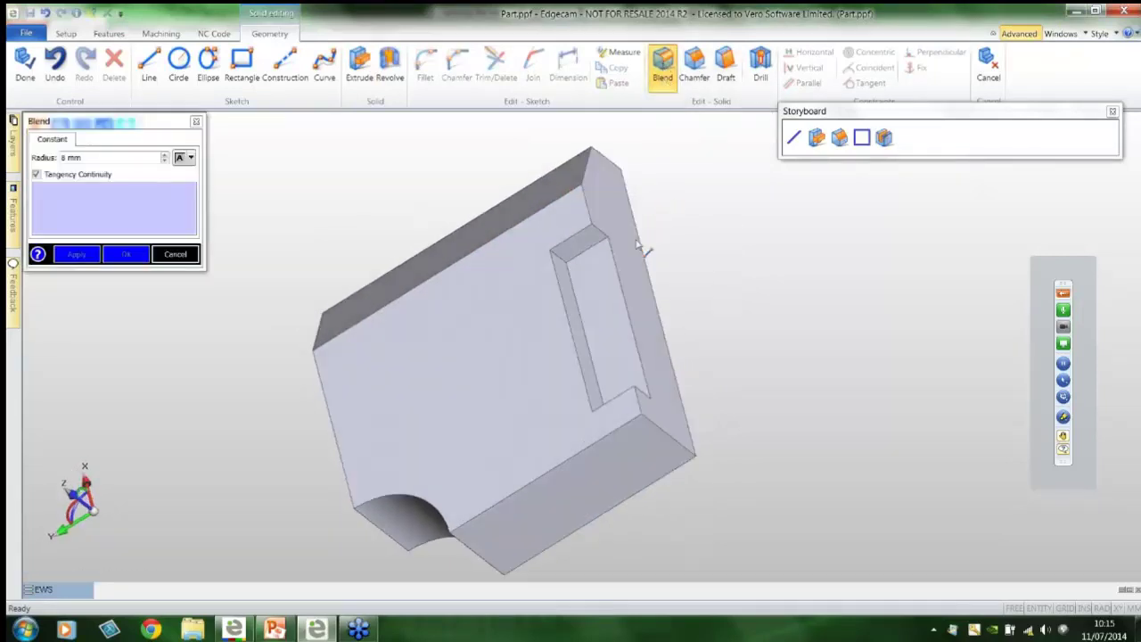
click(557, 260)
middle_drag(615, 326, 595, 459)
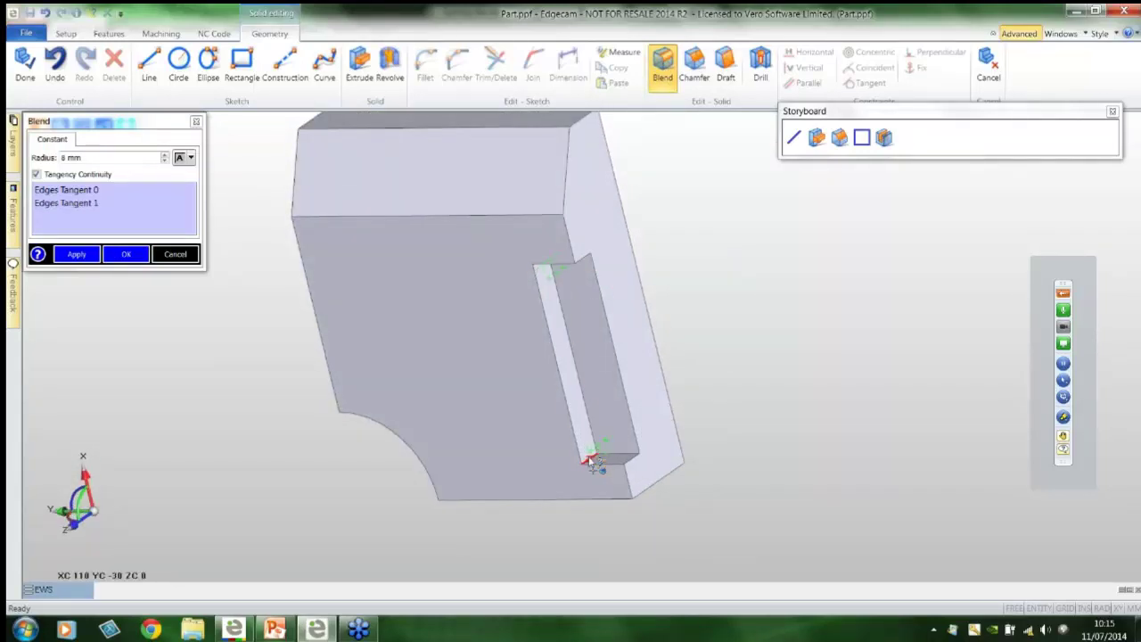
click(125, 254)
middle_drag(580, 356, 522, 342)
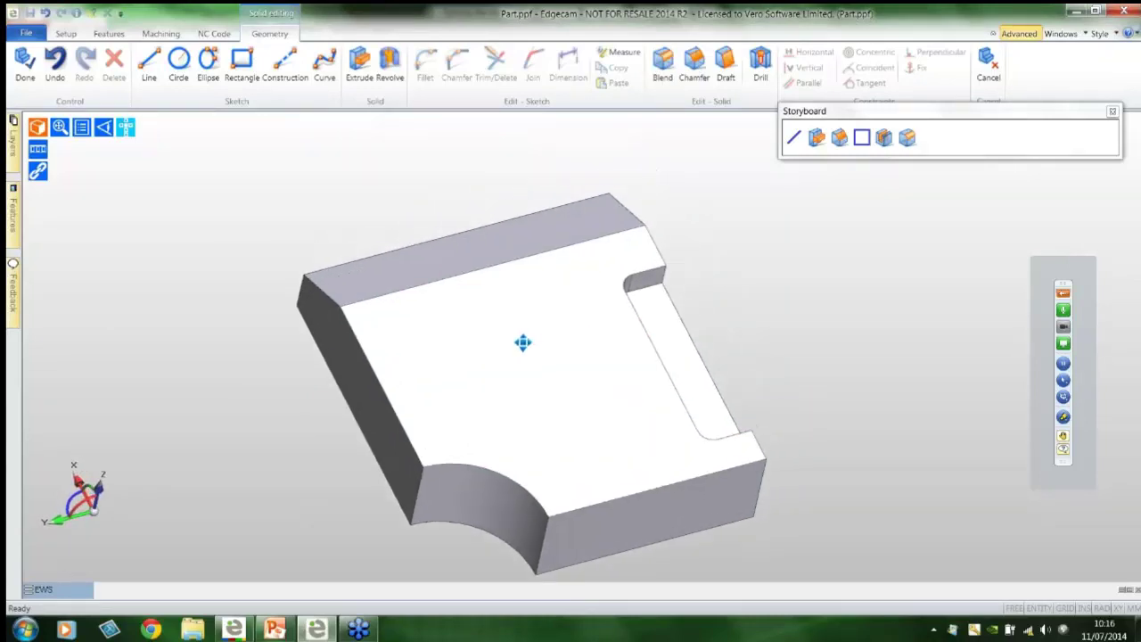
Drill three spaced simple holes in the sloped chamfer face, 12 mm in diameter and 25 mm deep with a 120-degree tip.
click(760, 74)
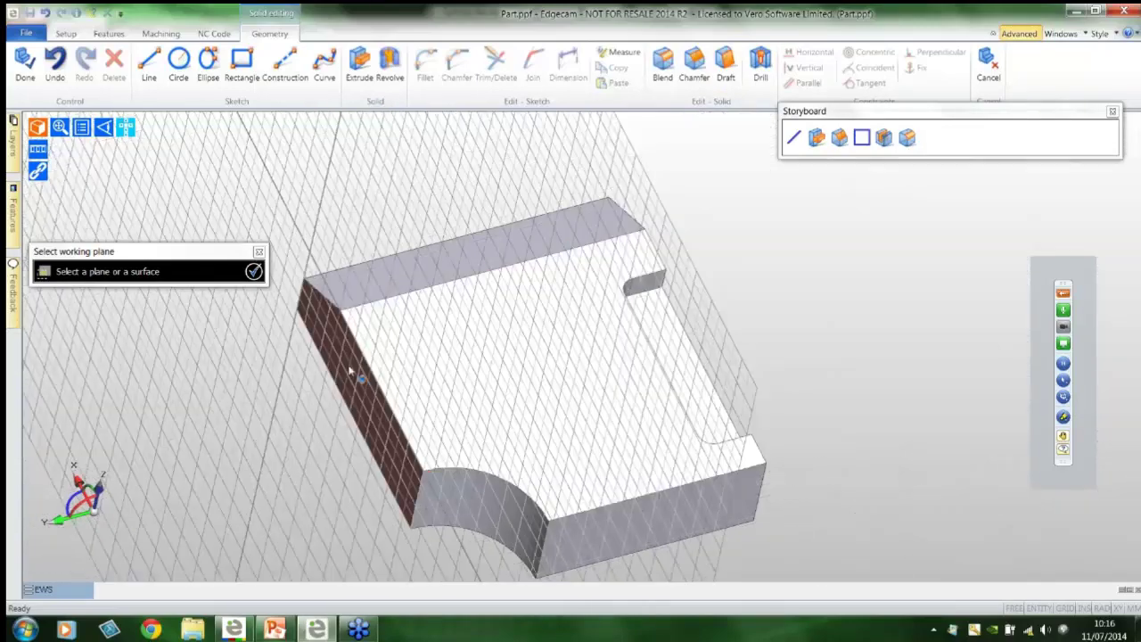
click(522, 244)
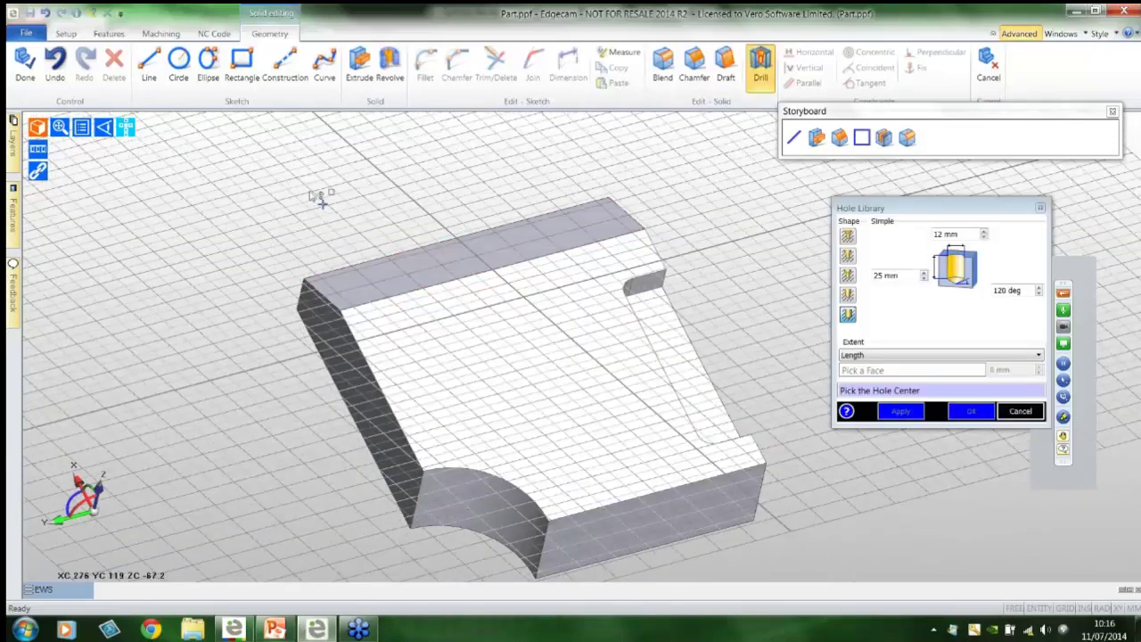
click(103, 127)
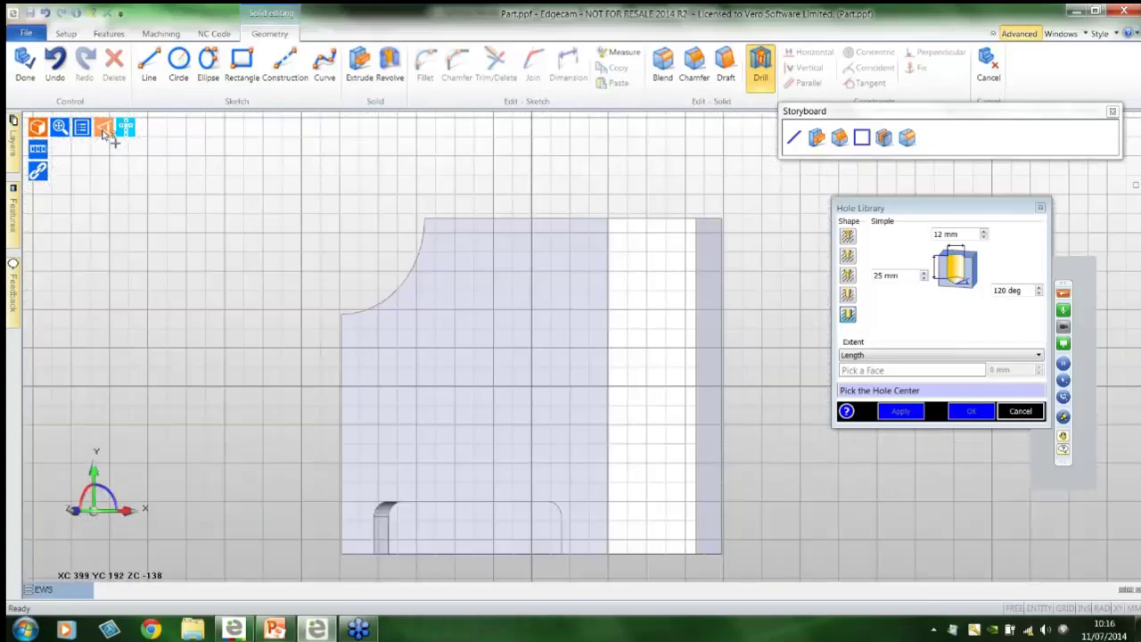
click(648, 502)
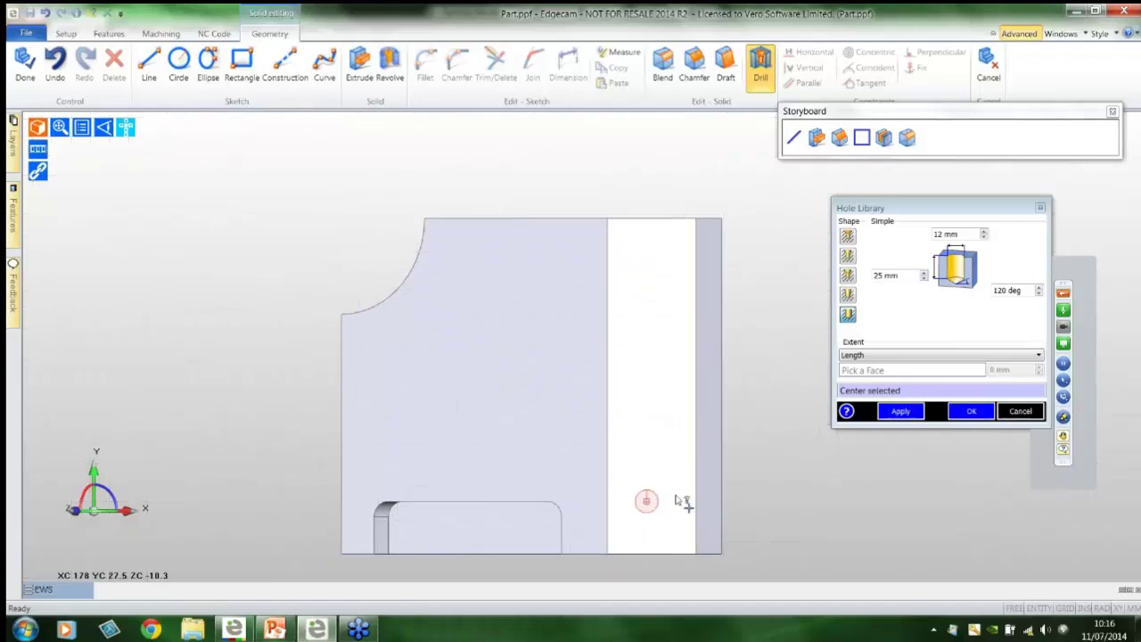
click(901, 412)
click(666, 387)
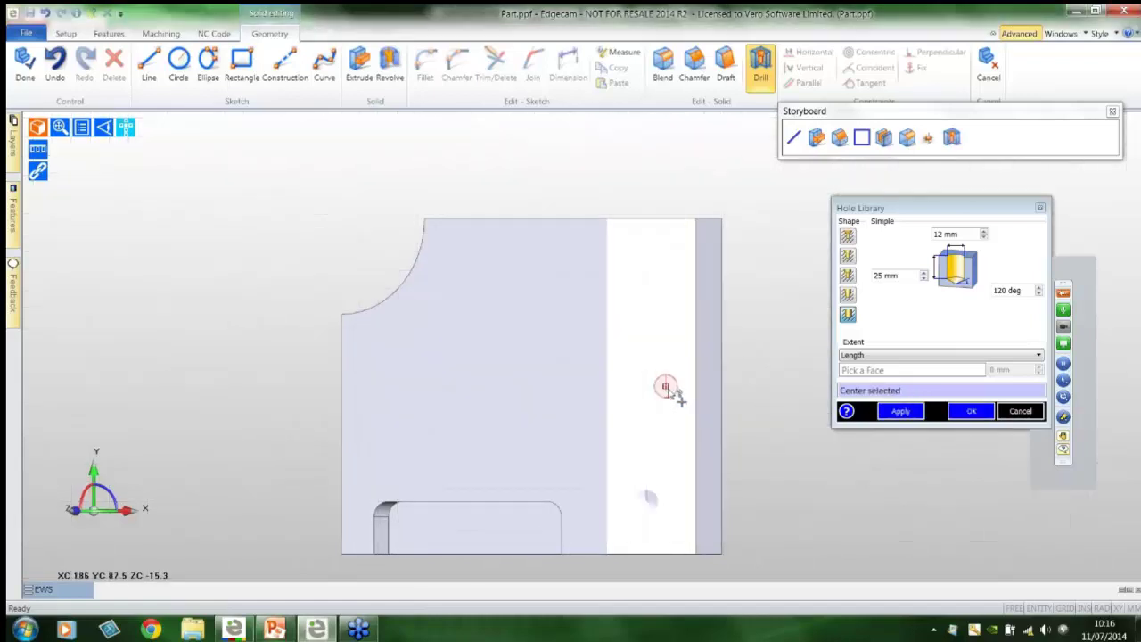
click(901, 411)
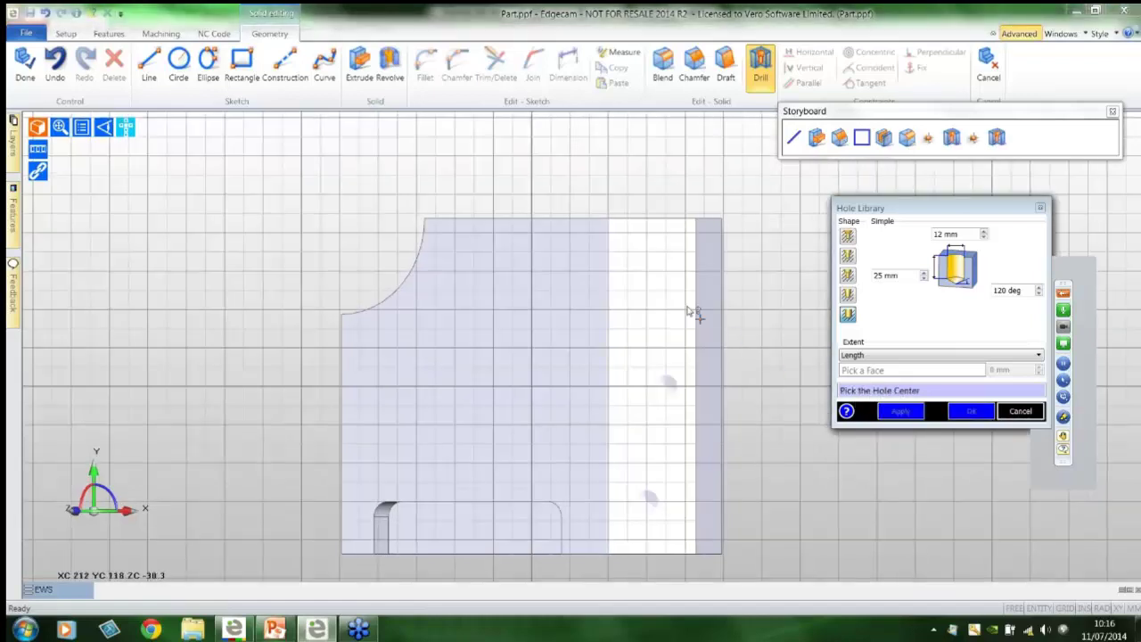
click(646, 271)
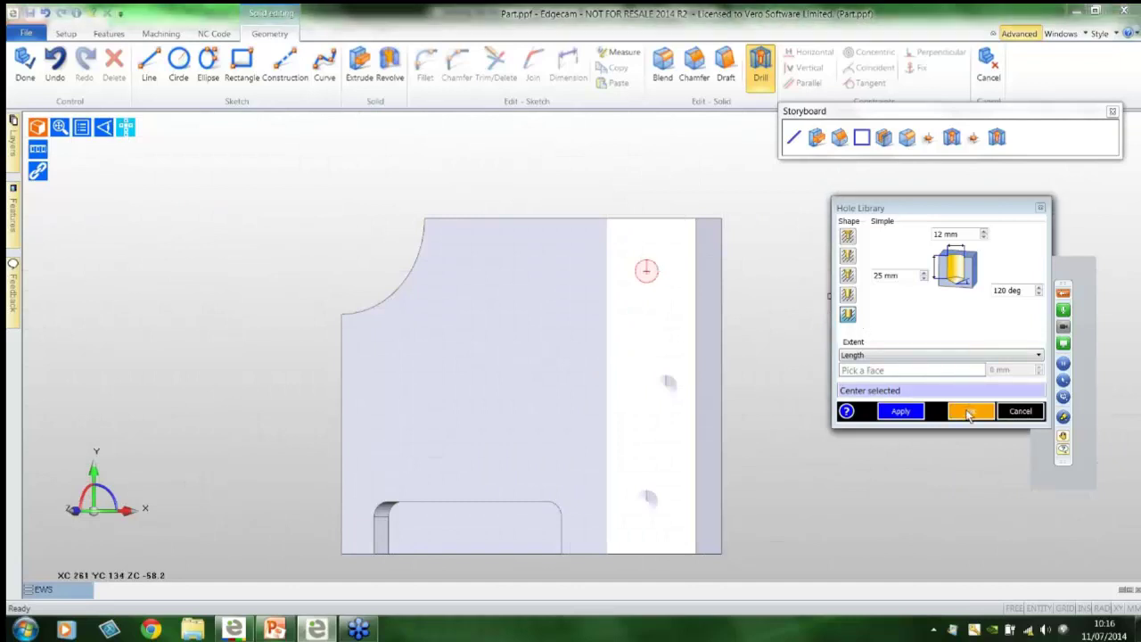
click(969, 413)
middle_drag(677, 320, 463, 285)
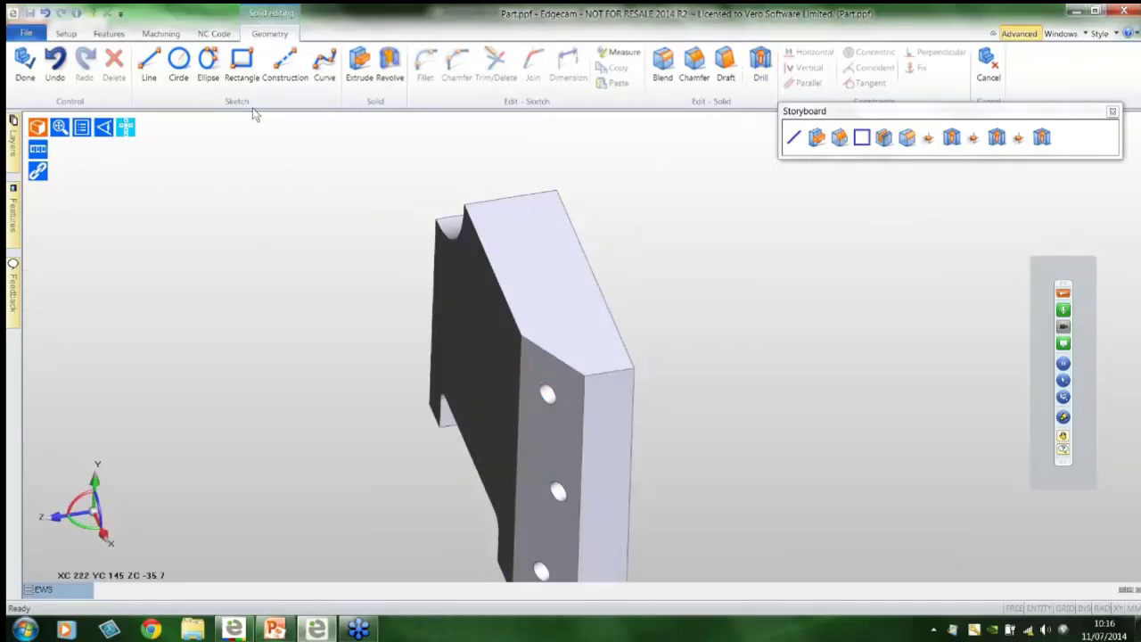
Sketch a closed trapezoid on the block's Y 175 mm side face, about 40 mm wide inside the block, tapering to about 22.5 mm outside the top.
click(149, 73)
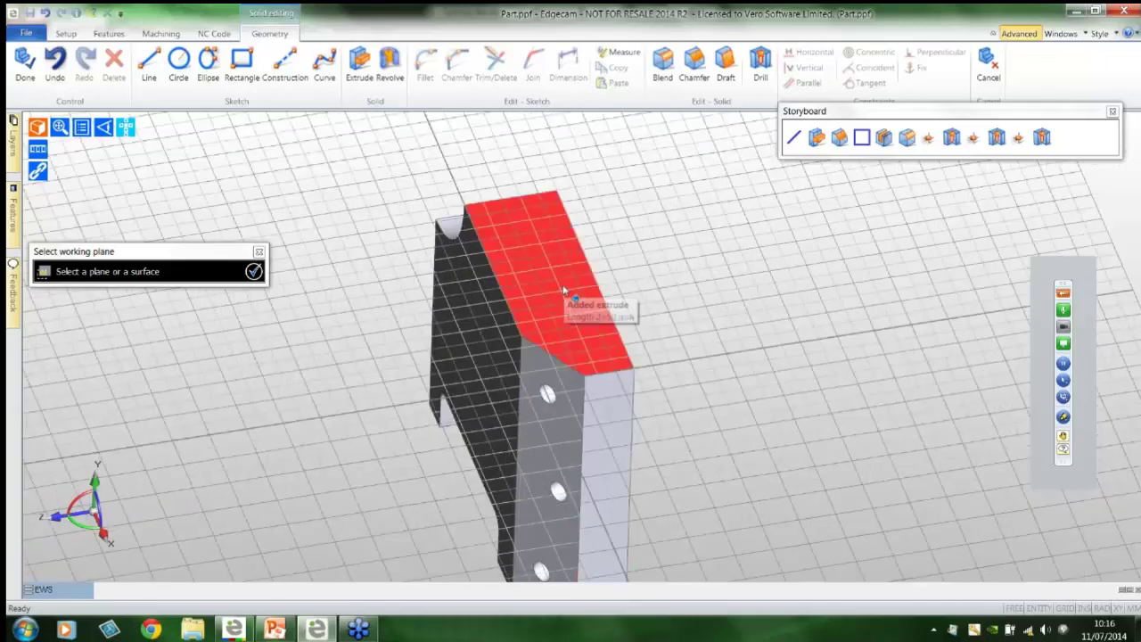
click(565, 294)
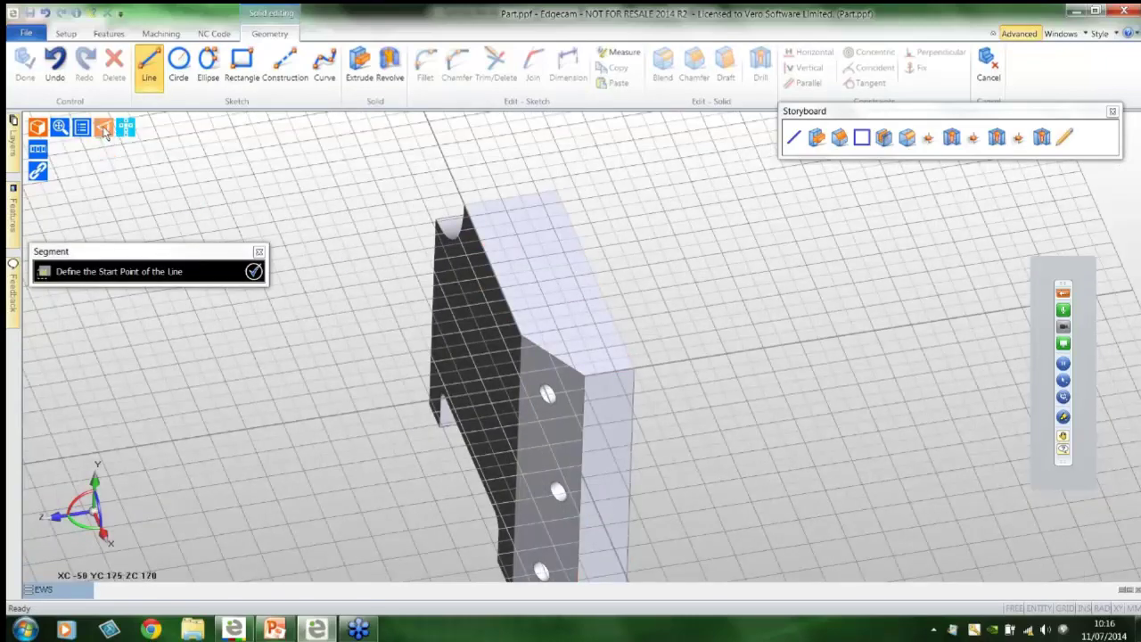
click(103, 127)
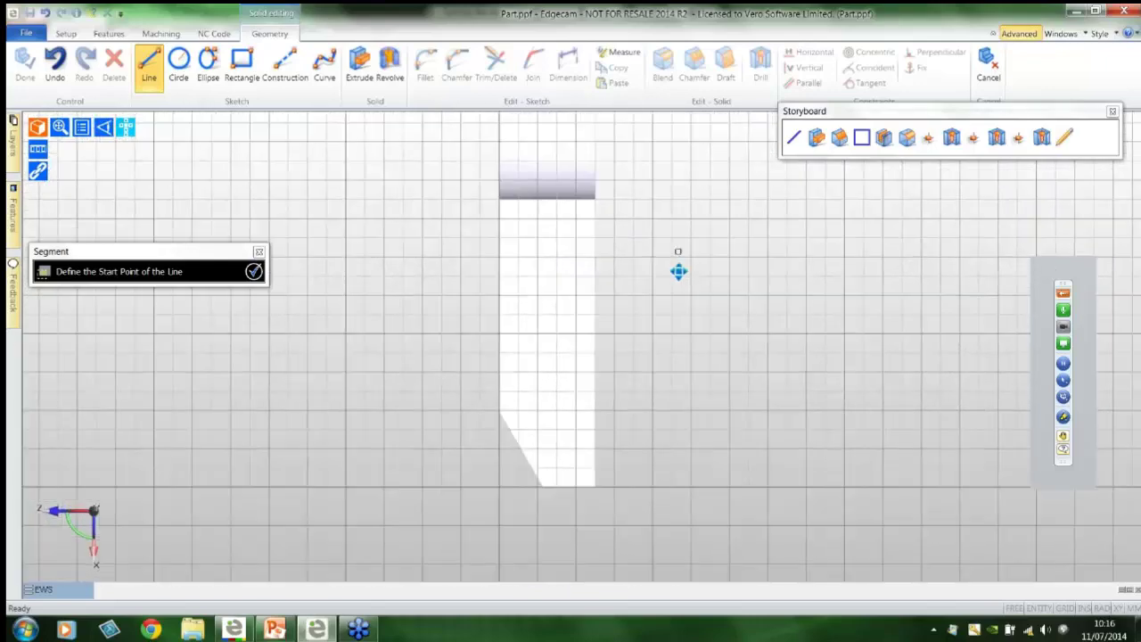
click(557, 368)
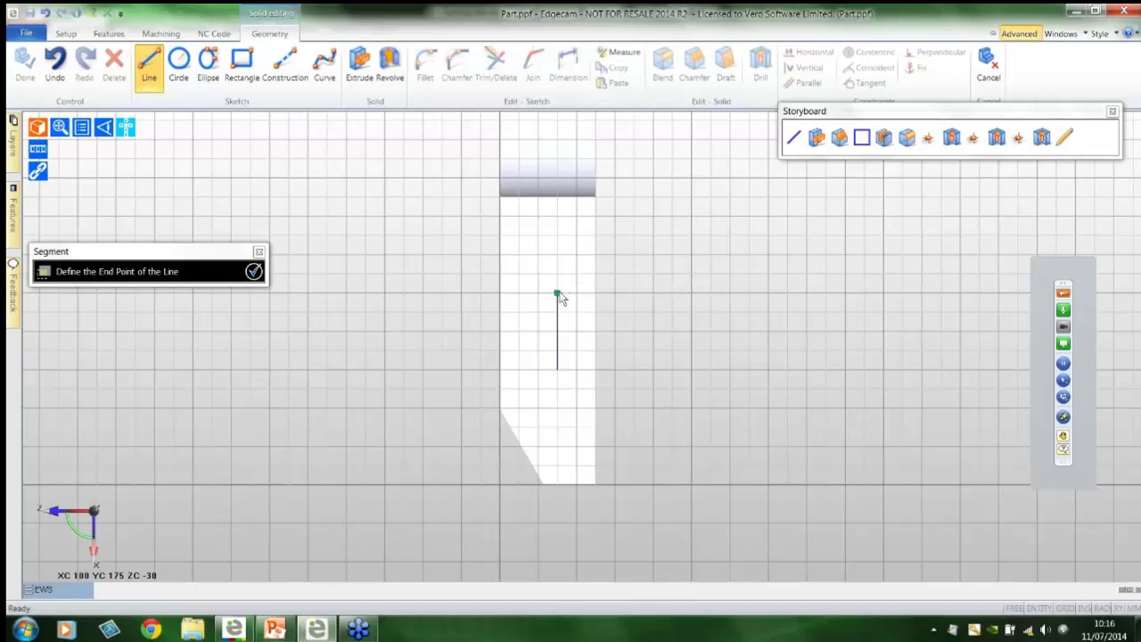
click(557, 294)
click(422, 307)
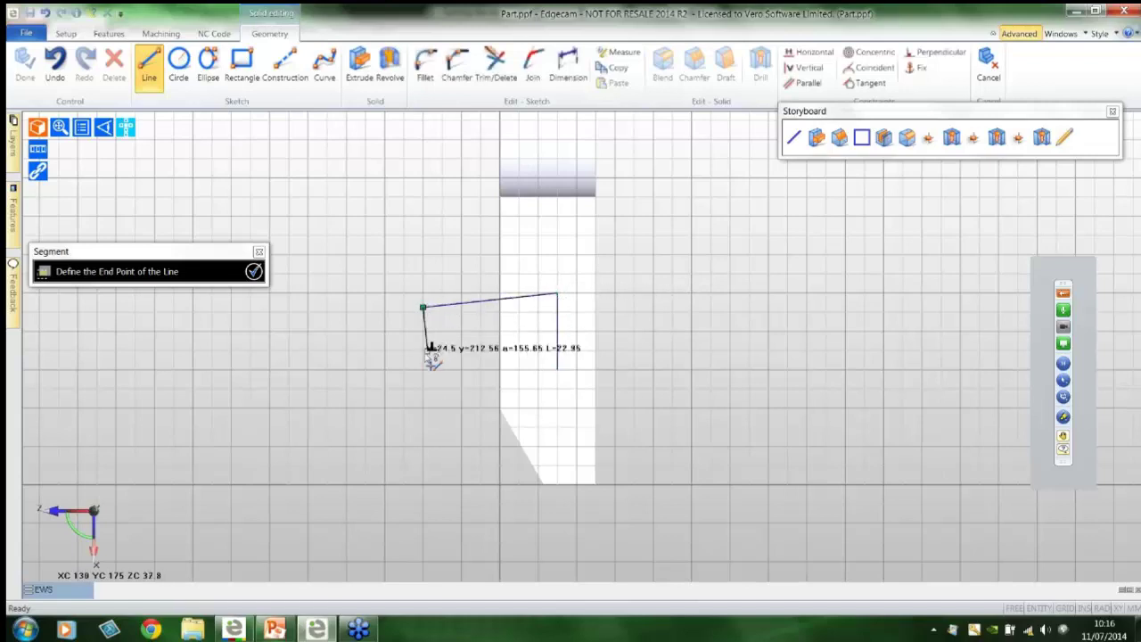
click(423, 351)
click(558, 369)
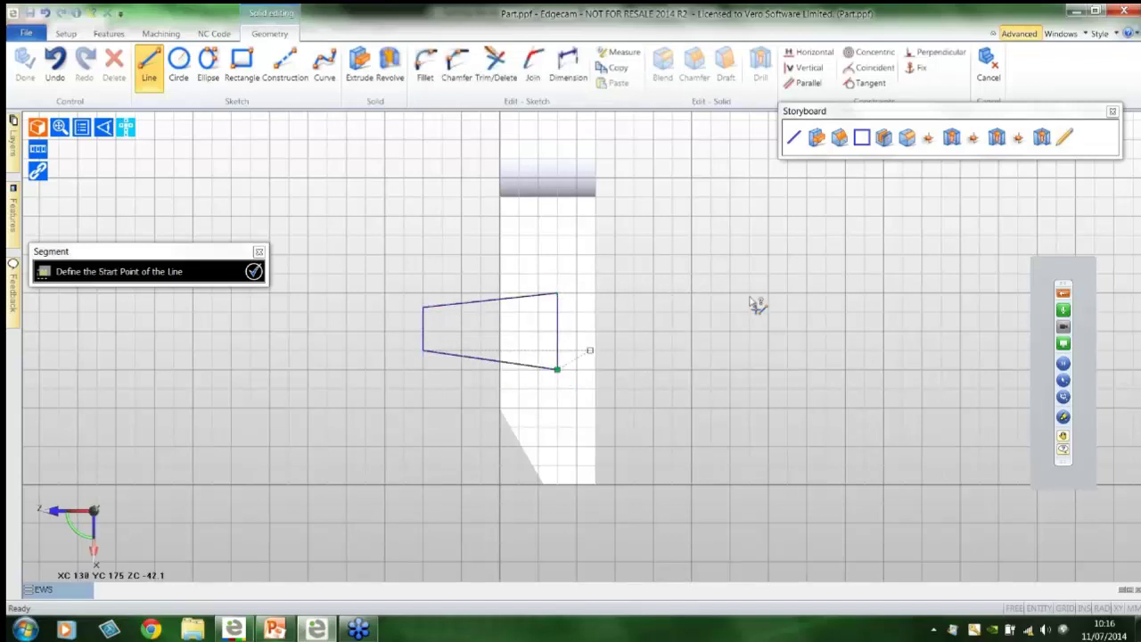
Dimension the trapezoid's long inner side, its short outer side, and the angle between the short side and one slanted side.
click(569, 74)
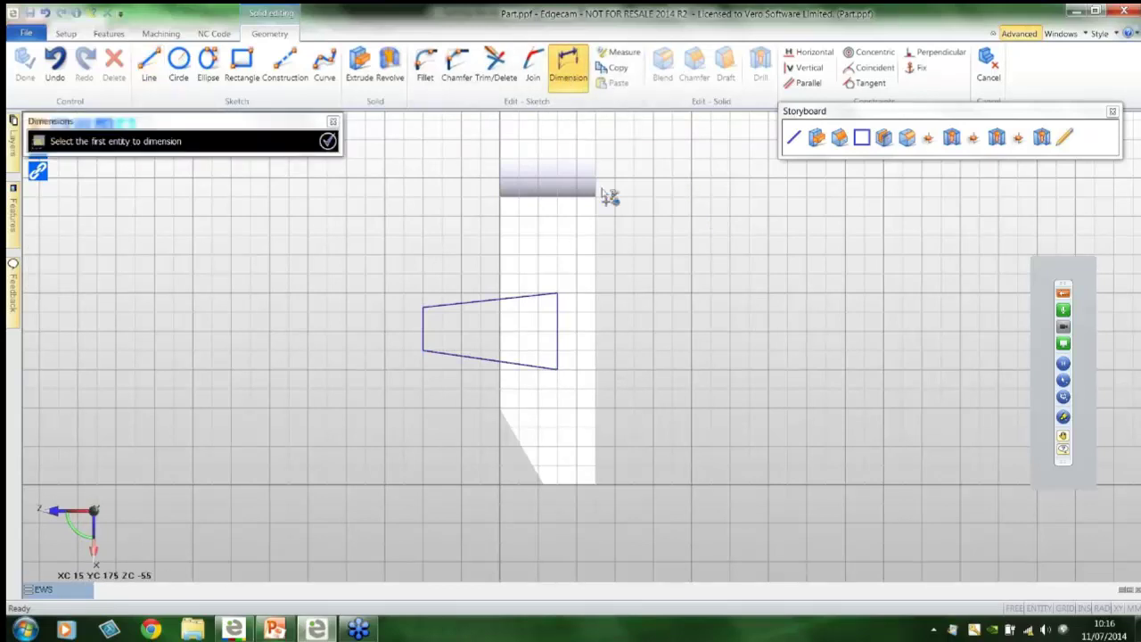
click(559, 322)
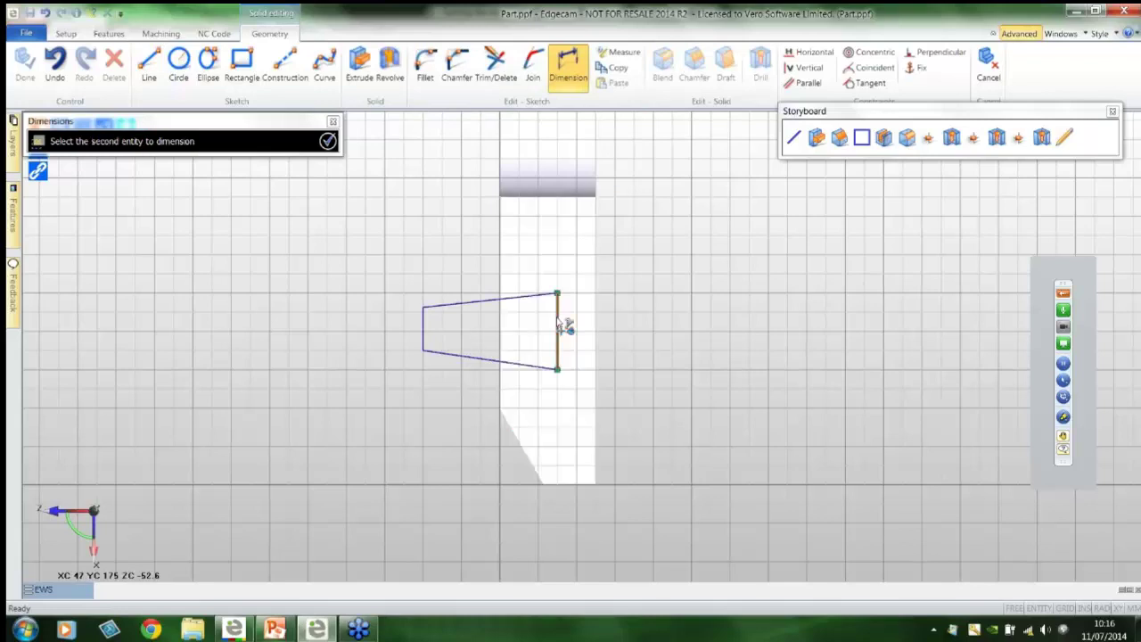
click(687, 330)
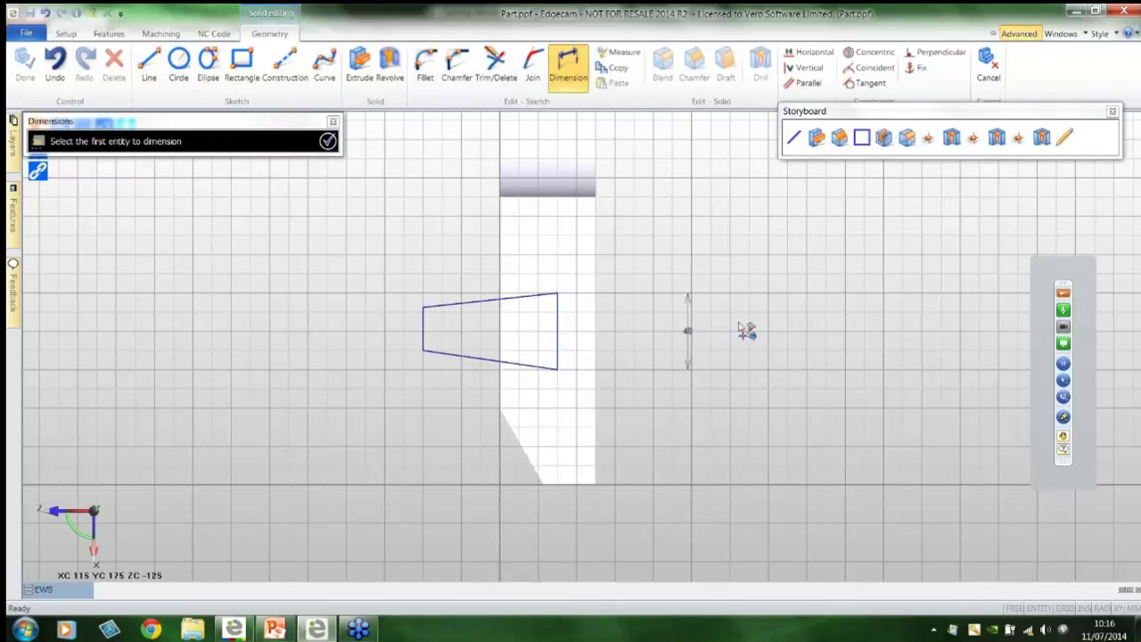
click(424, 312)
click(424, 352)
click(397, 328)
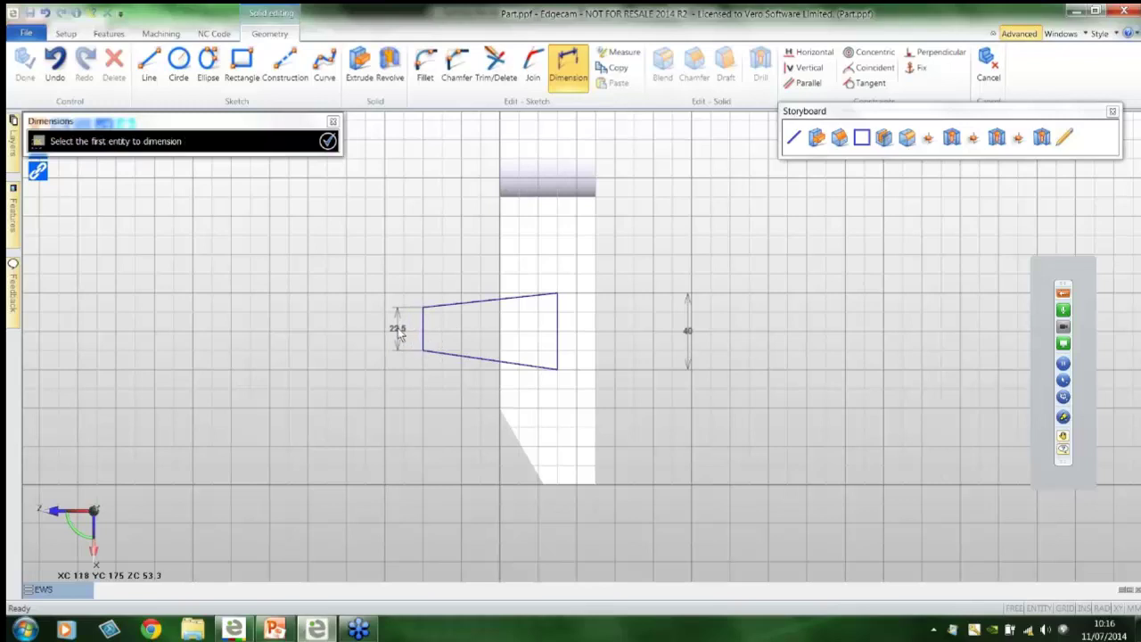
click(483, 305)
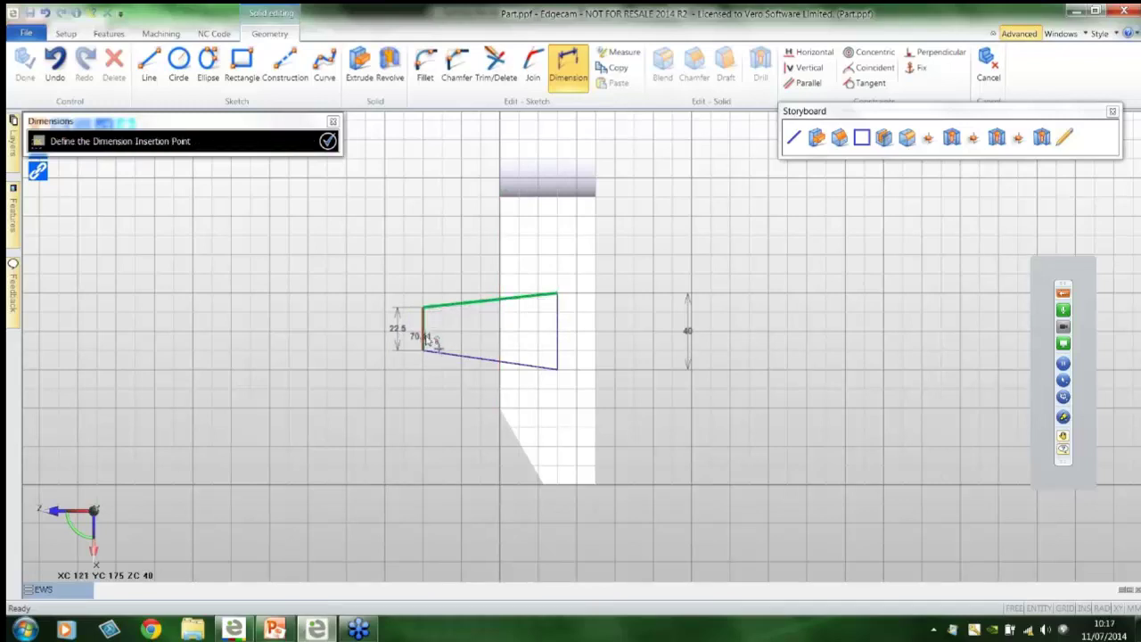
click(452, 336)
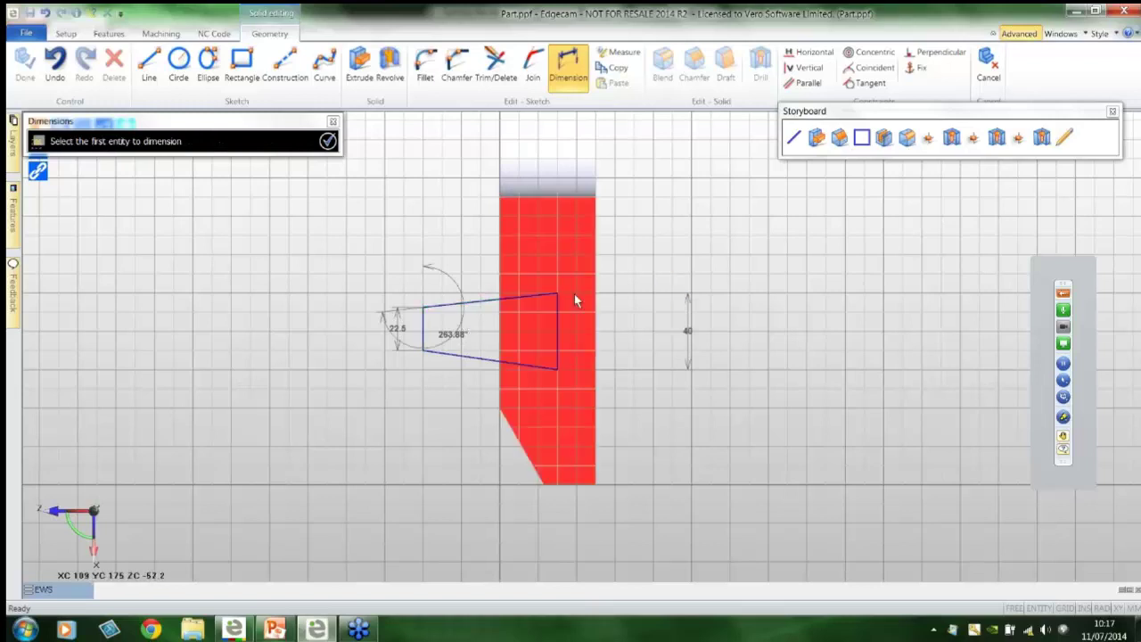
Cut the block by revolving the trapezoid 360 degrees about its short outer side.
middle_drag(577, 295, 793, 265)
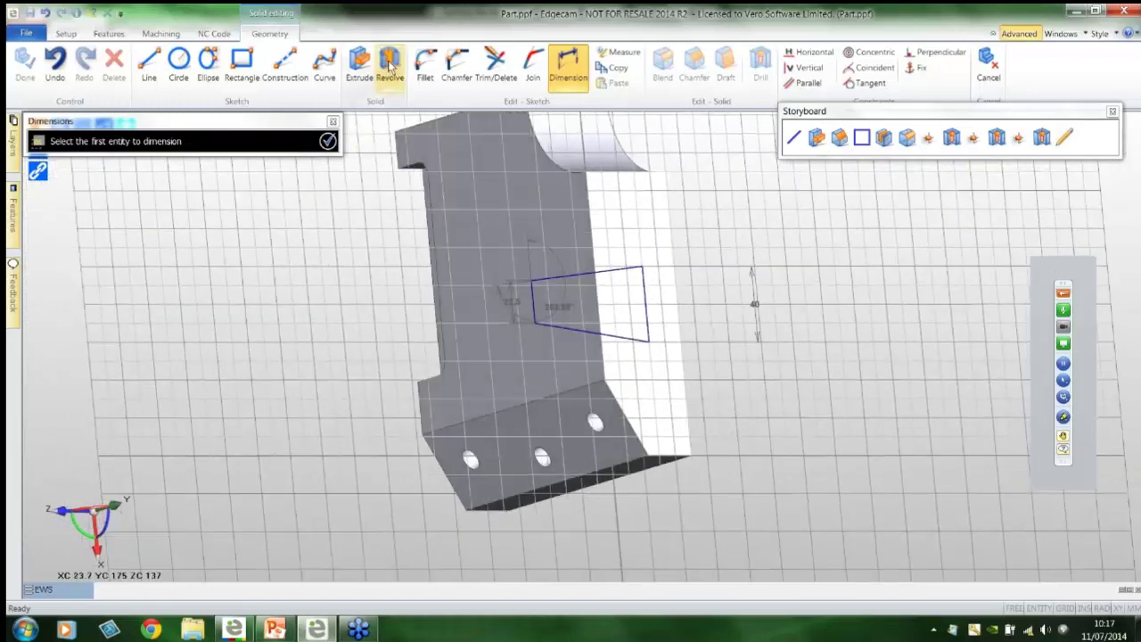
click(390, 64)
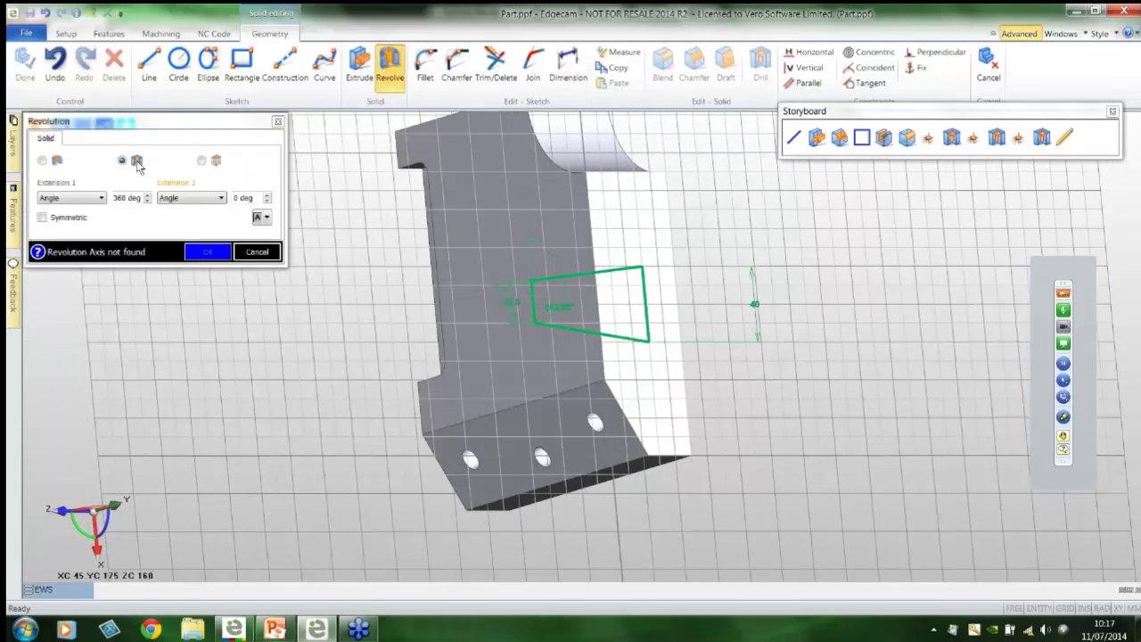
click(535, 306)
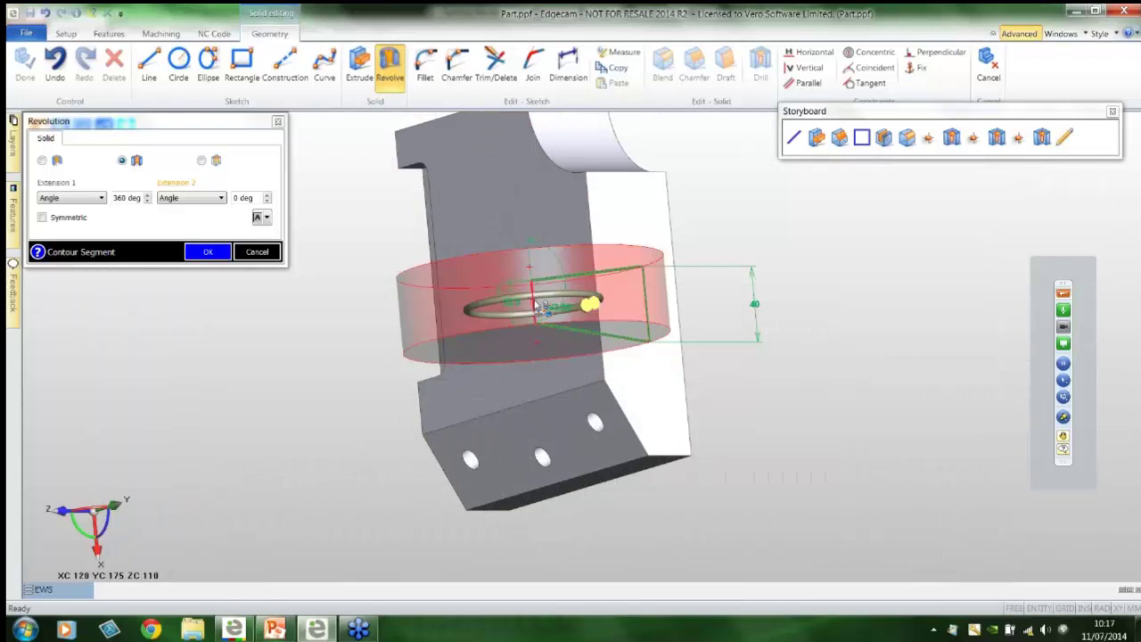
click(207, 251)
mouse_move(229, 320)
middle_down()
mouse_move(404, 360)
mouse_move(593, 295)
mouse_move(389, 412)
mouse_move(542, 400)
mouse_move(612, 352)
mouse_move(415, 321)
mouse_move(580, 339)
middle_up()
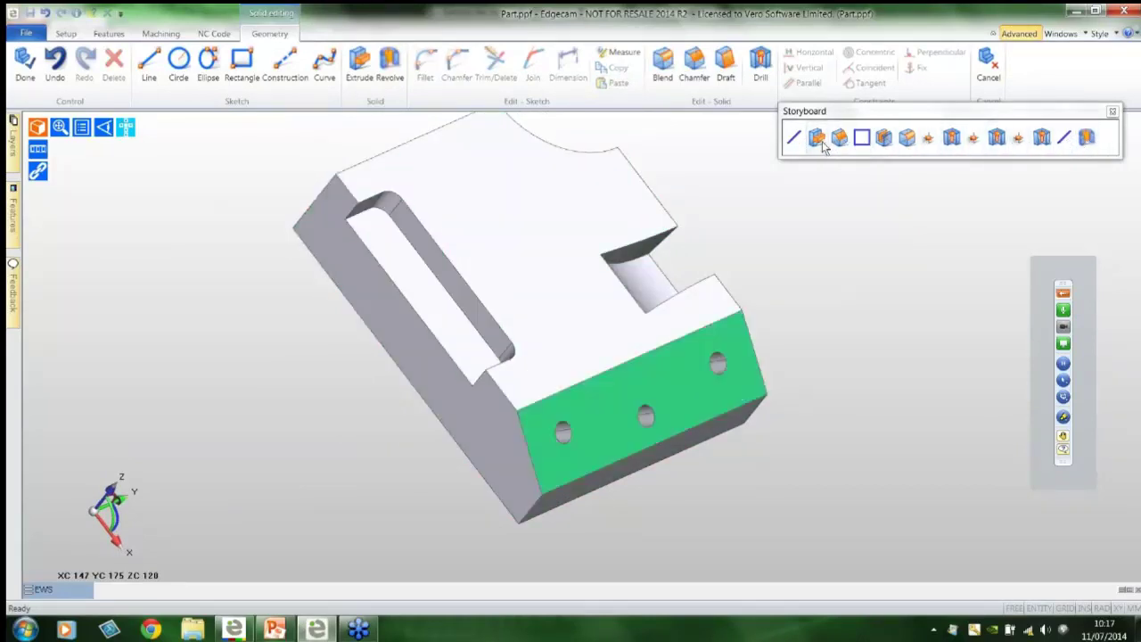
Finish editing the solid and accept the default name EWSolid for the new EWS solid.
middle_drag(832, 357, 820, 390)
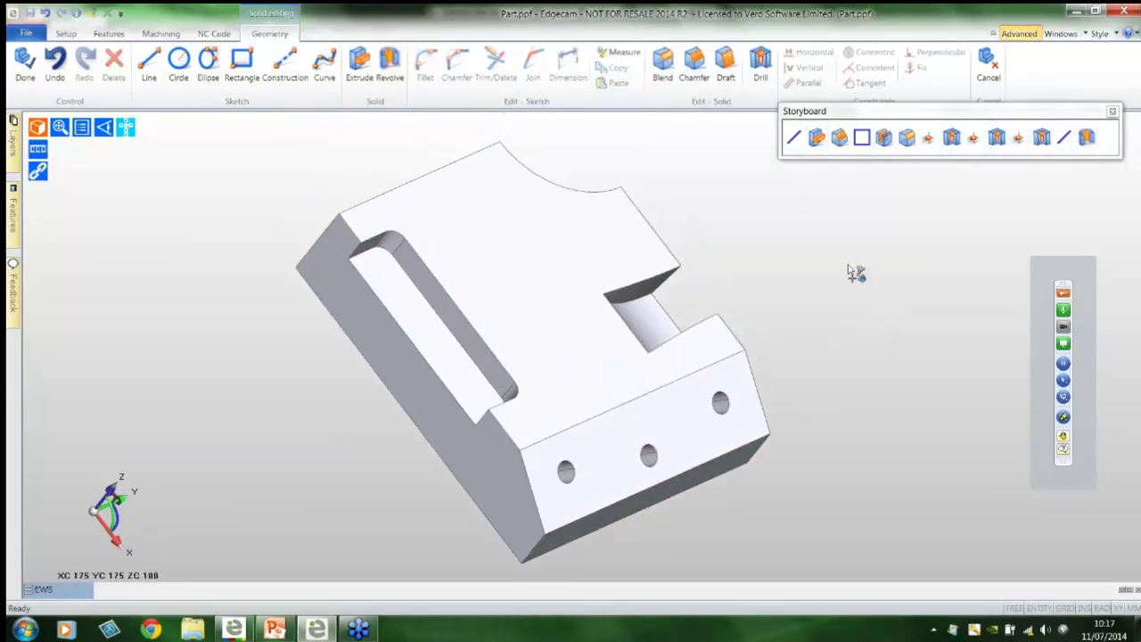
click(25, 62)
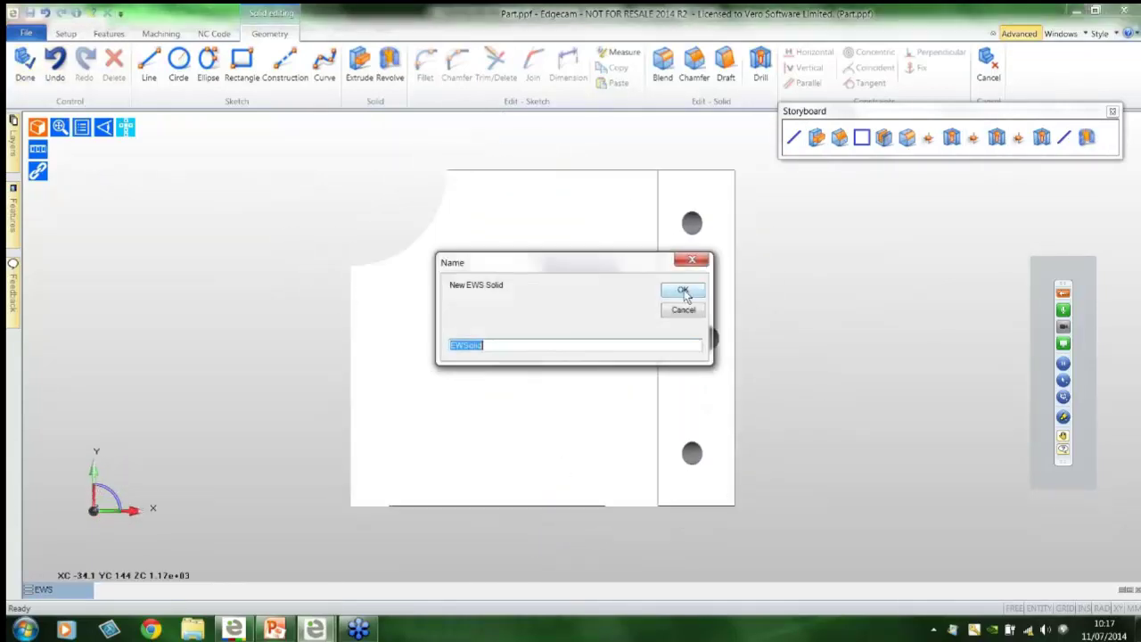
click(682, 292)
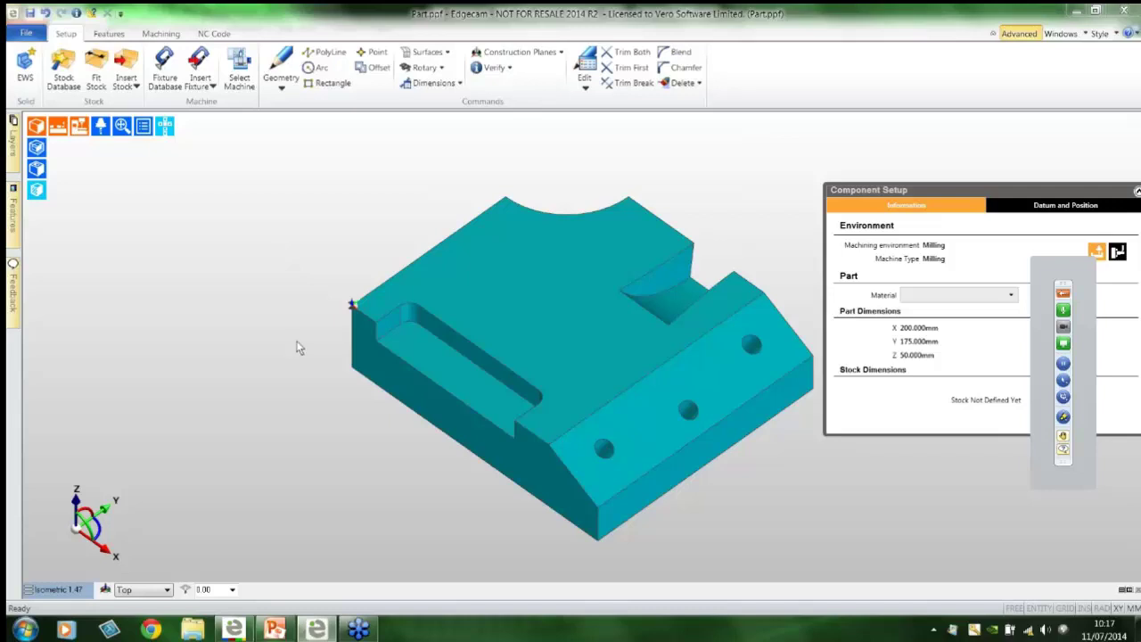
Switch to PowerPoint and start the slide show from the "EWS- Demonstration" slide.
click(274, 630)
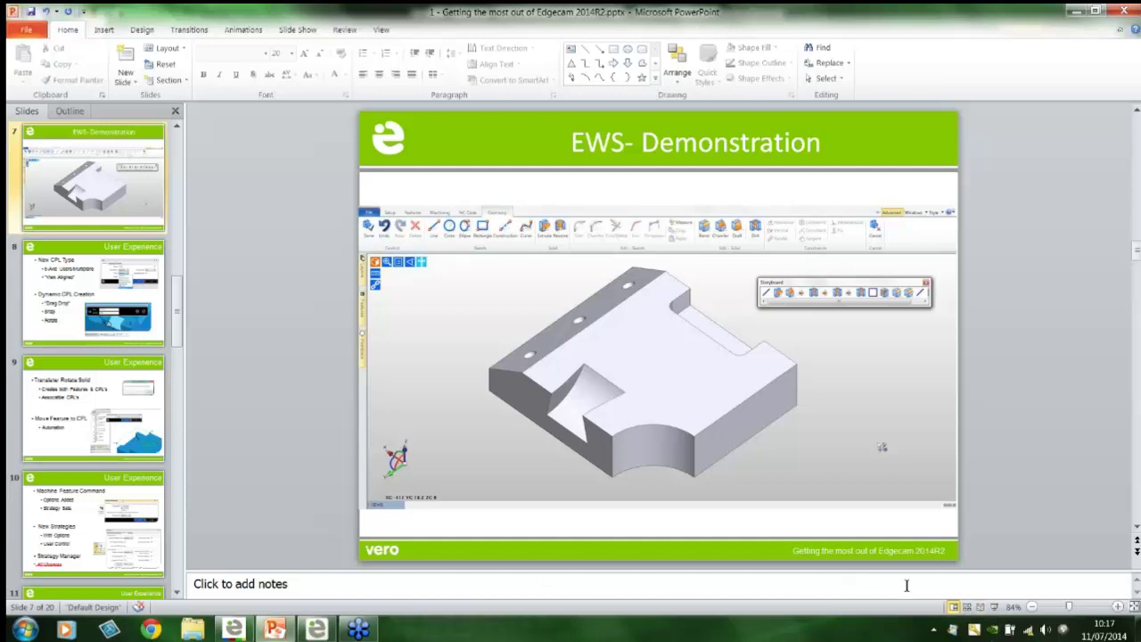
click(995, 607)
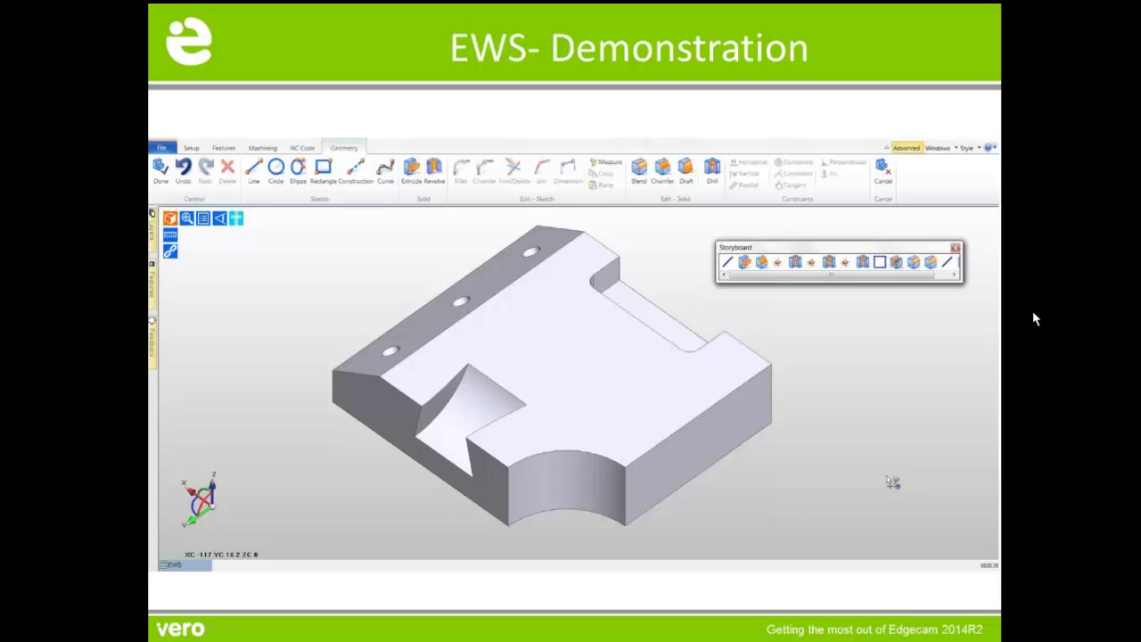
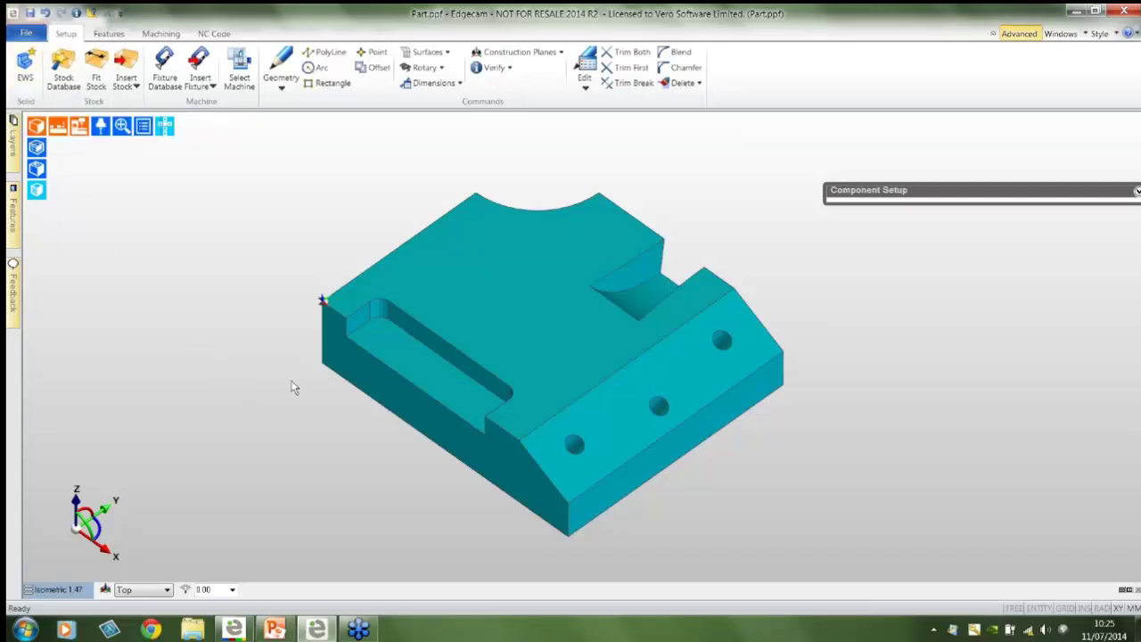
middle_drag(293, 386, 208, 367)
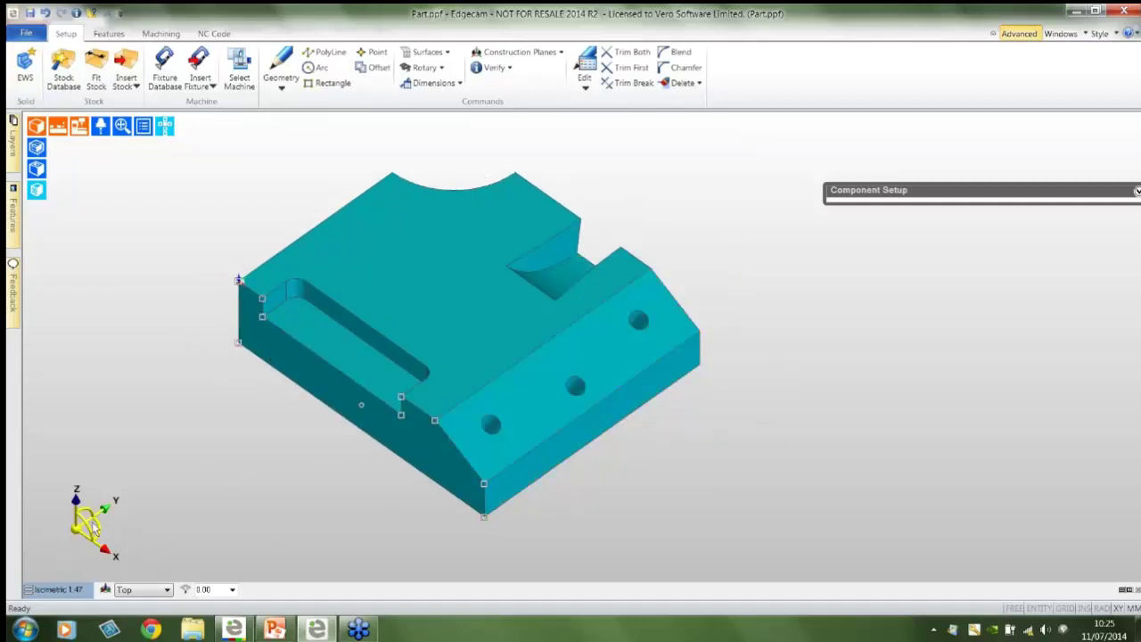
Start a new construction plane from the axis triad on the sloped chamfer face with the three holes.
drag(78, 533, 613, 348)
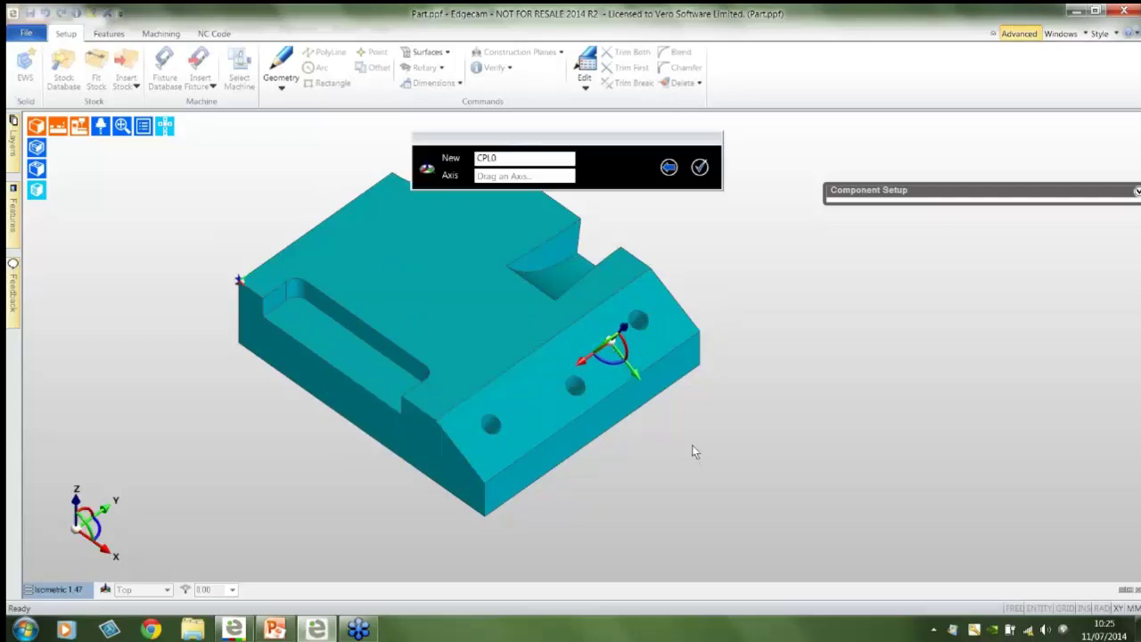
middle_drag(693, 453, 613, 489)
scroll(645, 427, up, 2)
scroll(606, 425, down, 1)
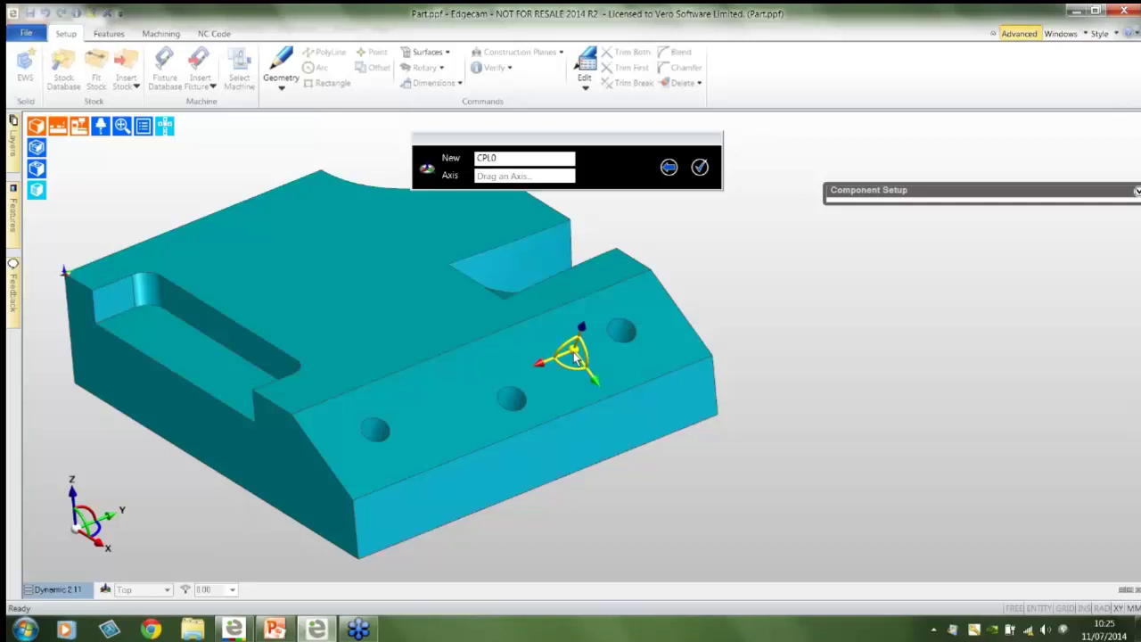
Try the new plane's origin at the chamfer's upper edge midpoint, lower edge midpoint and middle hole centre.
click(574, 355)
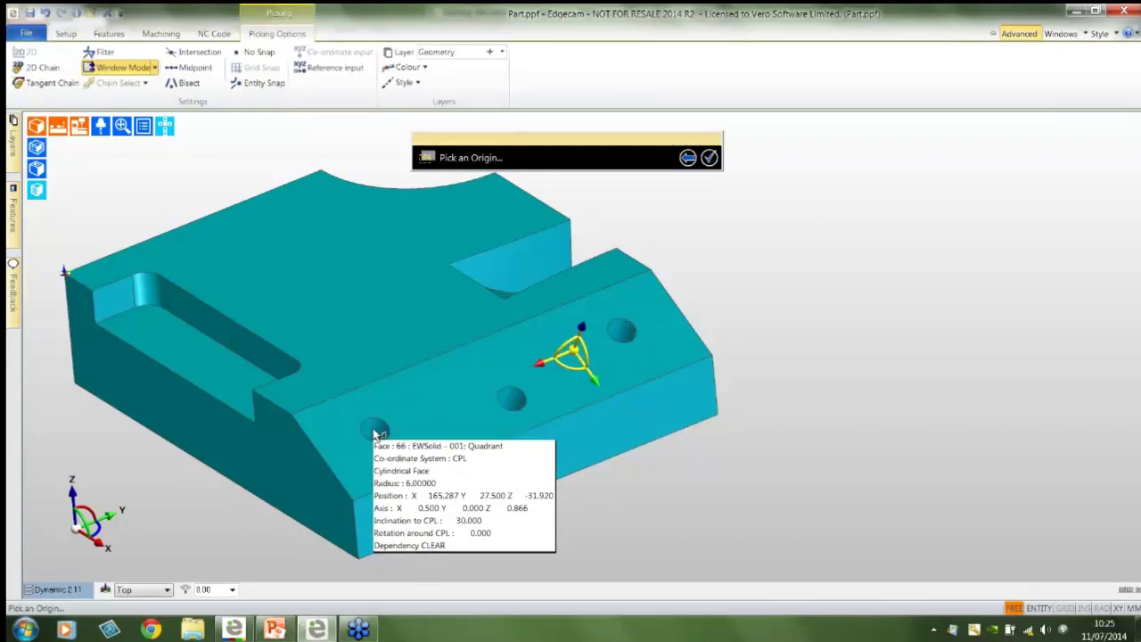
click(474, 341)
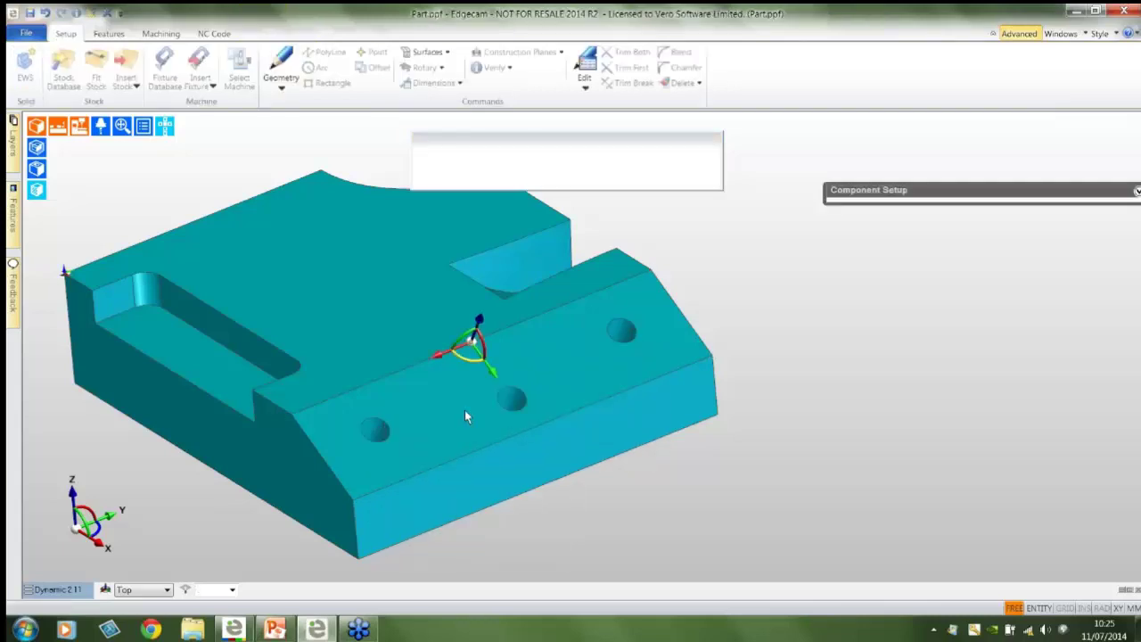
click(473, 344)
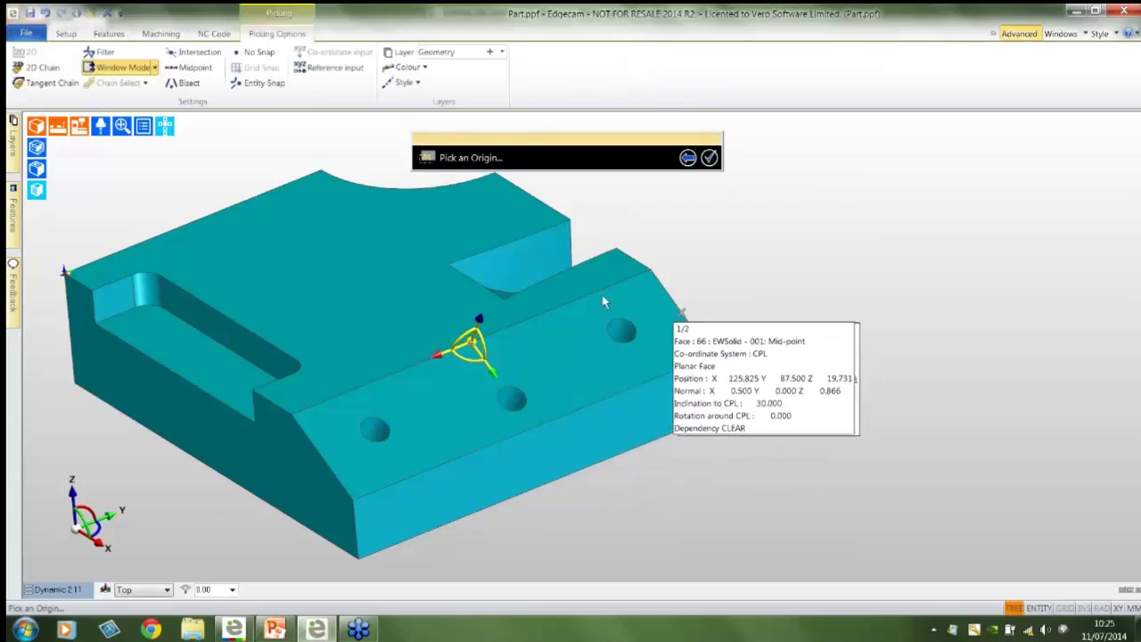
click(532, 427)
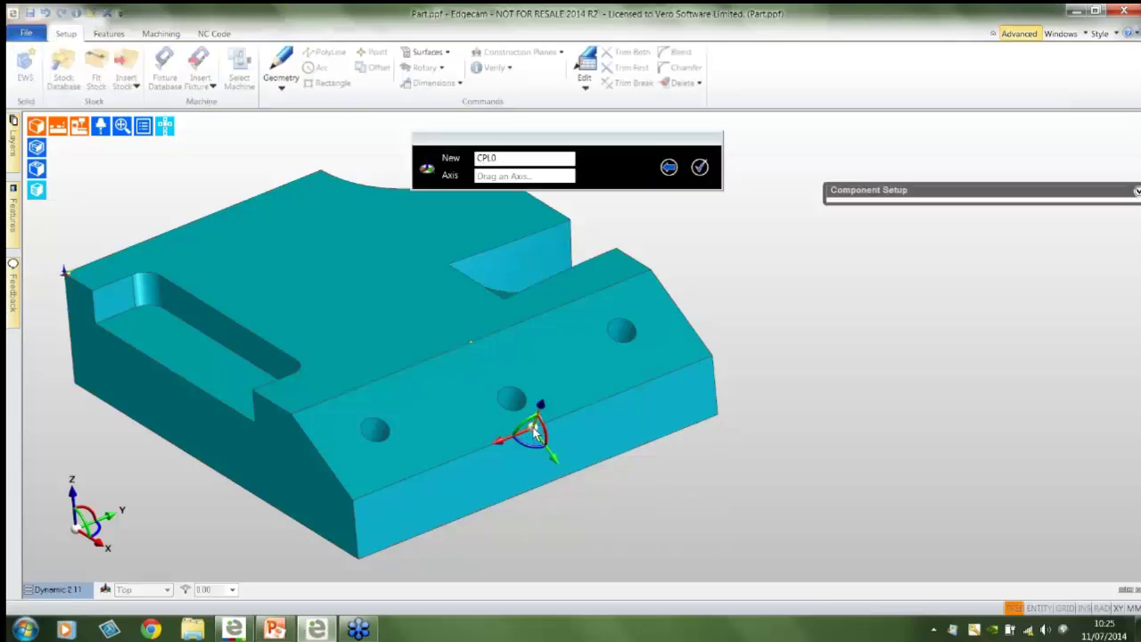
click(536, 431)
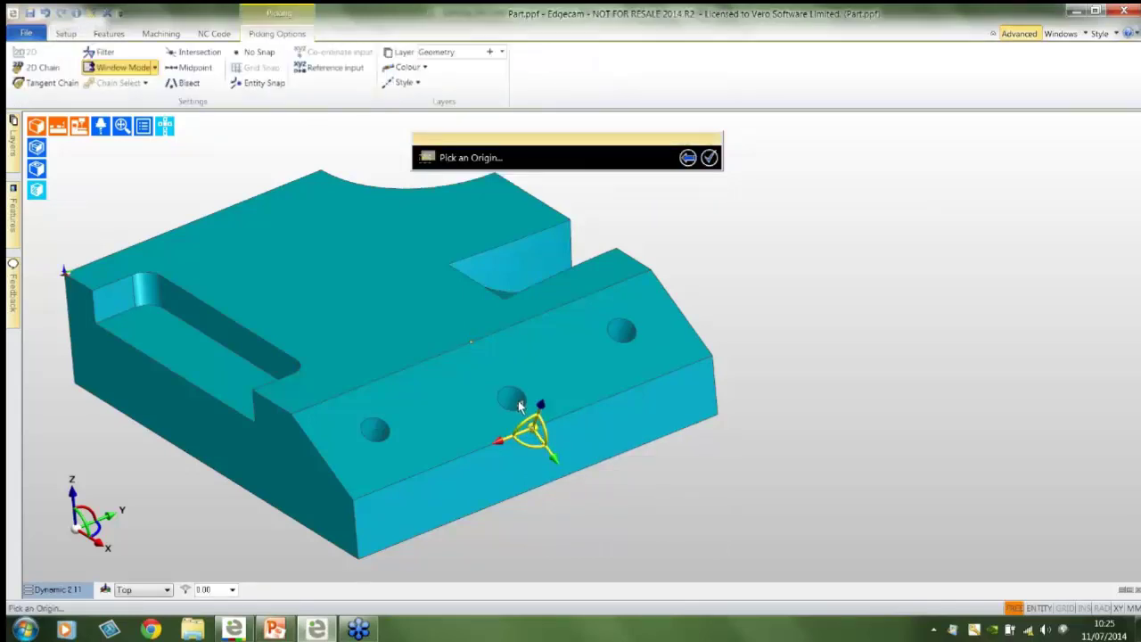
click(510, 398)
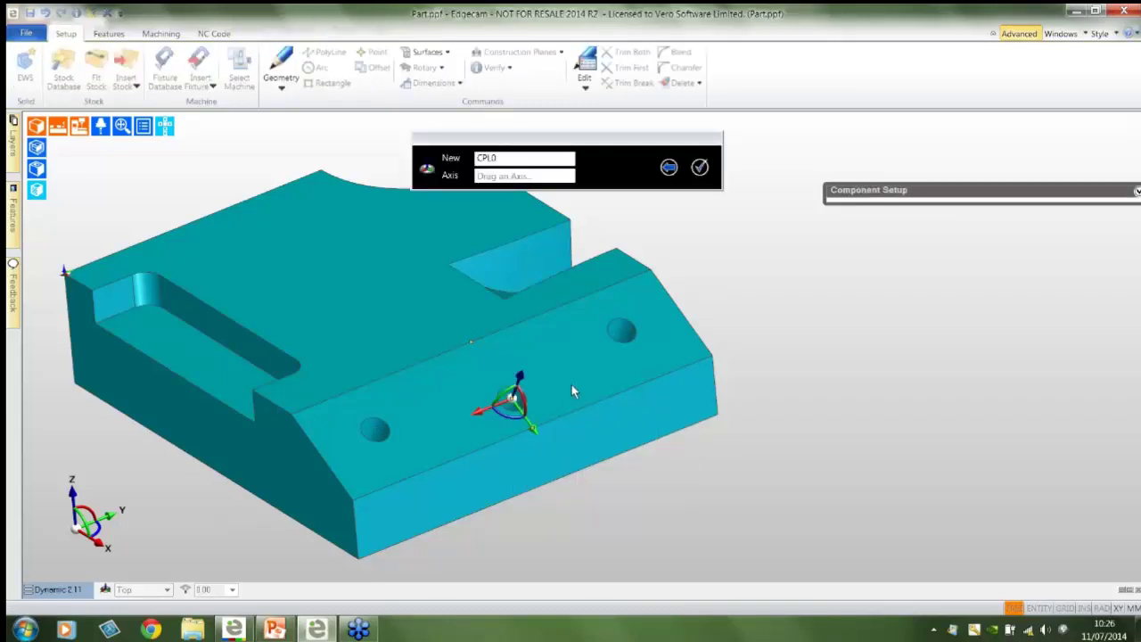
Place the new plane's origin at the chamfer's upper corner near the pocket and rotate its axes 180 degrees about Z.
click(514, 404)
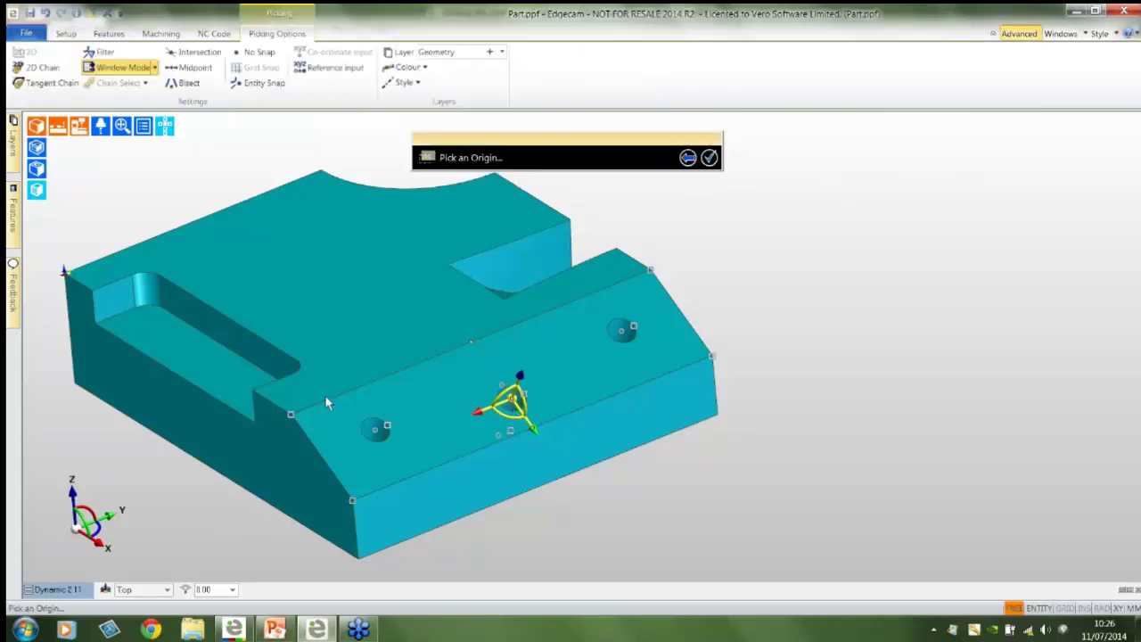
click(293, 416)
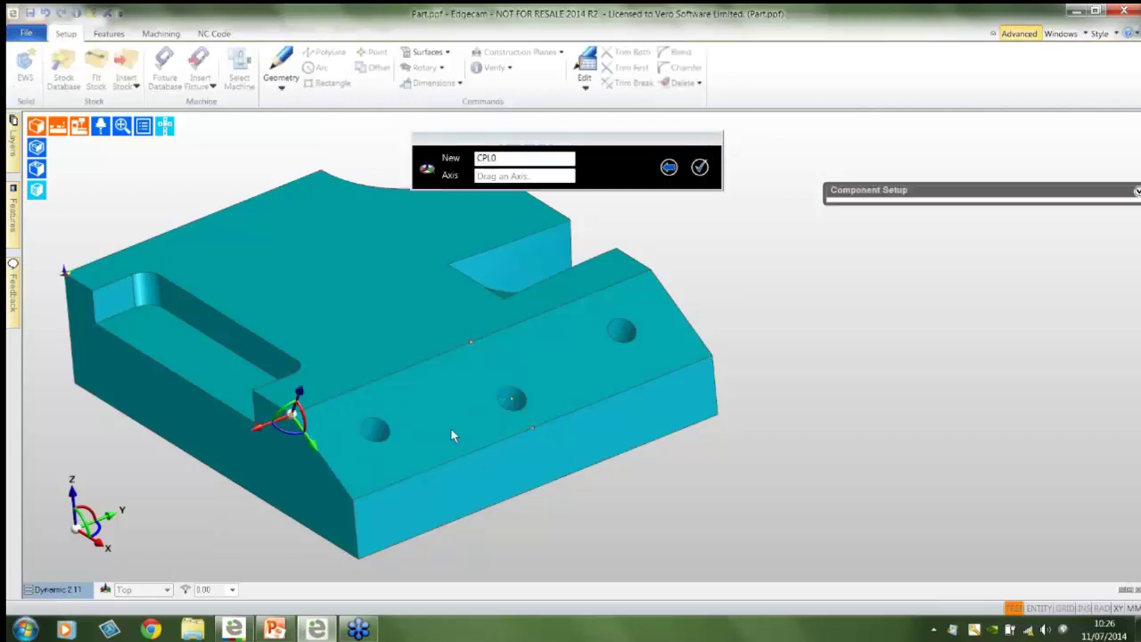
scroll(451, 429, up, 2)
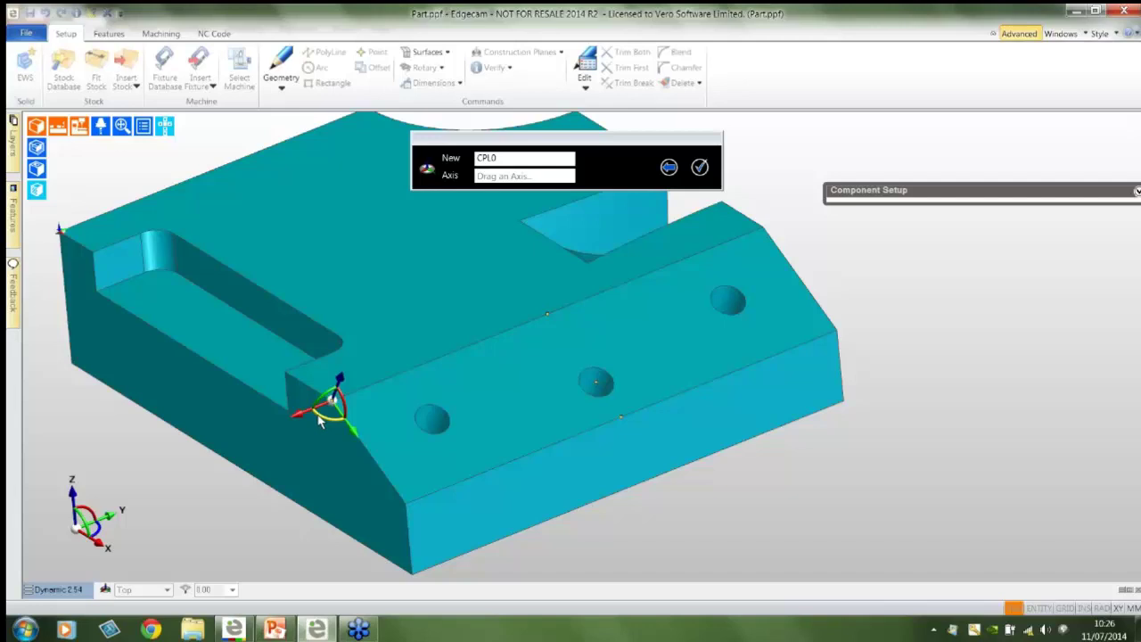
drag(319, 417, 386, 358)
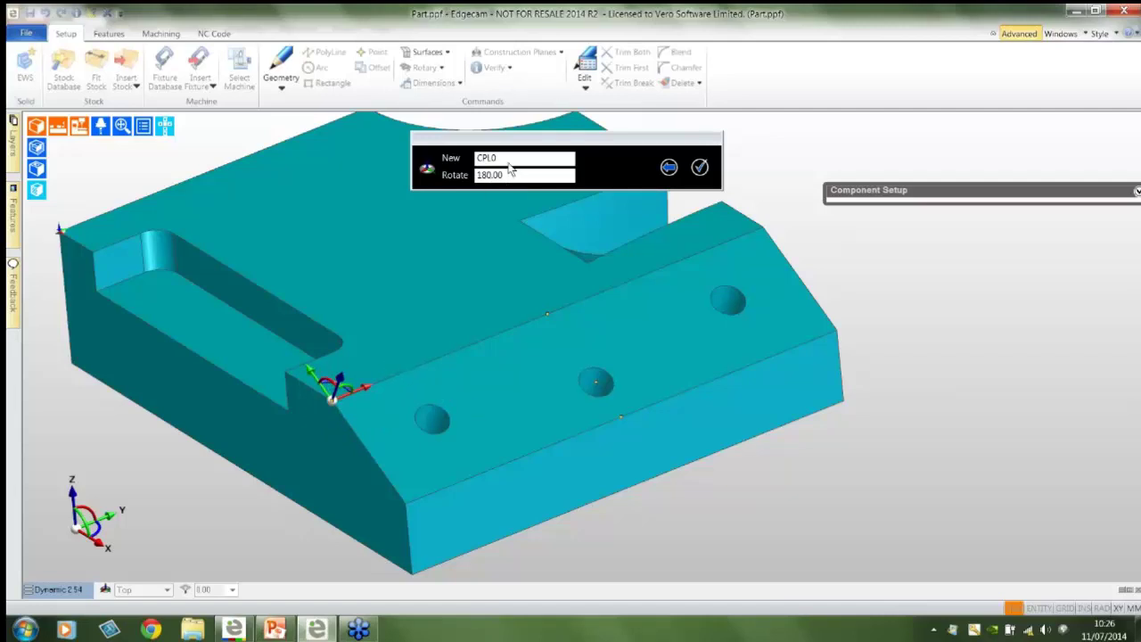
Name the new construction plane MY CPL and create it.
click(500, 161)
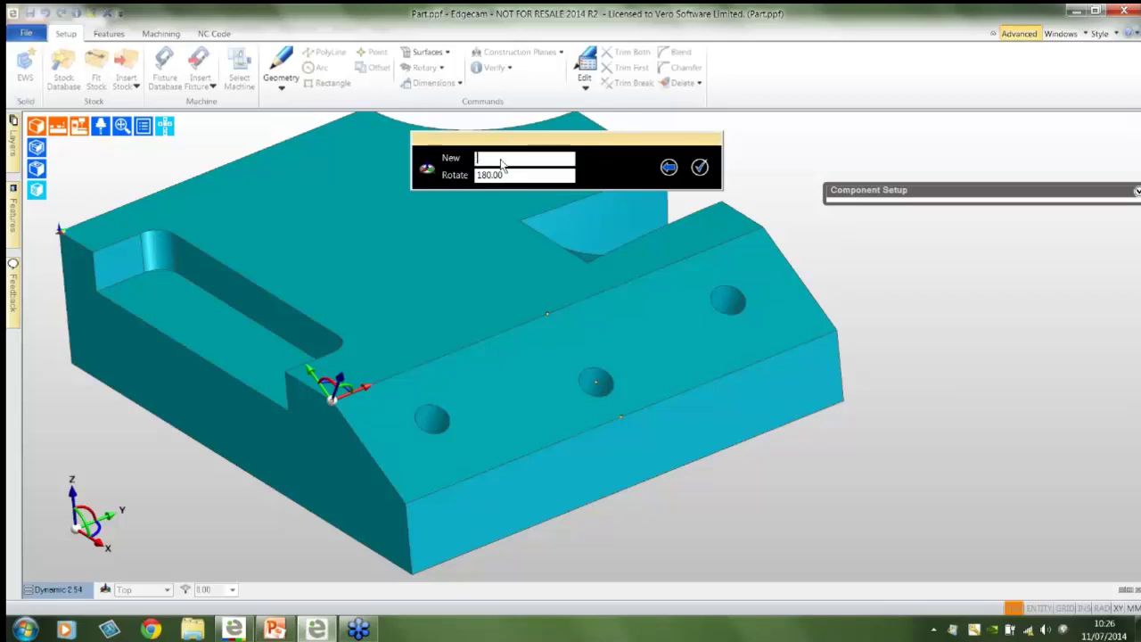
text(MY)
click(699, 166)
scroll(475, 357, down, 4)
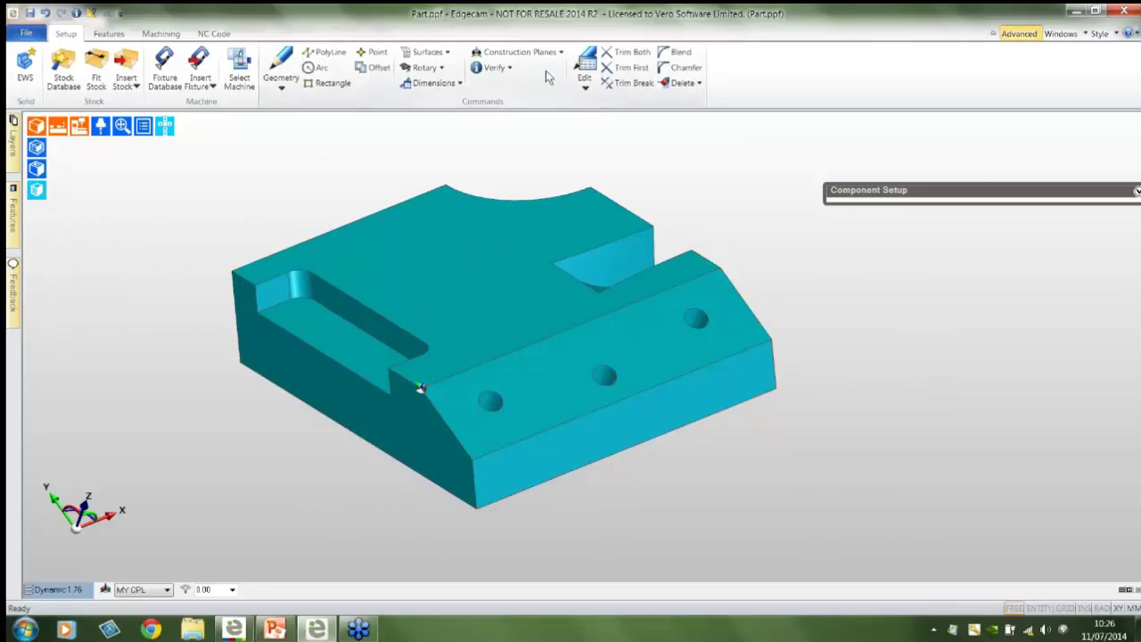
Edit the construction plane MY CPL to make it an Associative CPL.
click(520, 52)
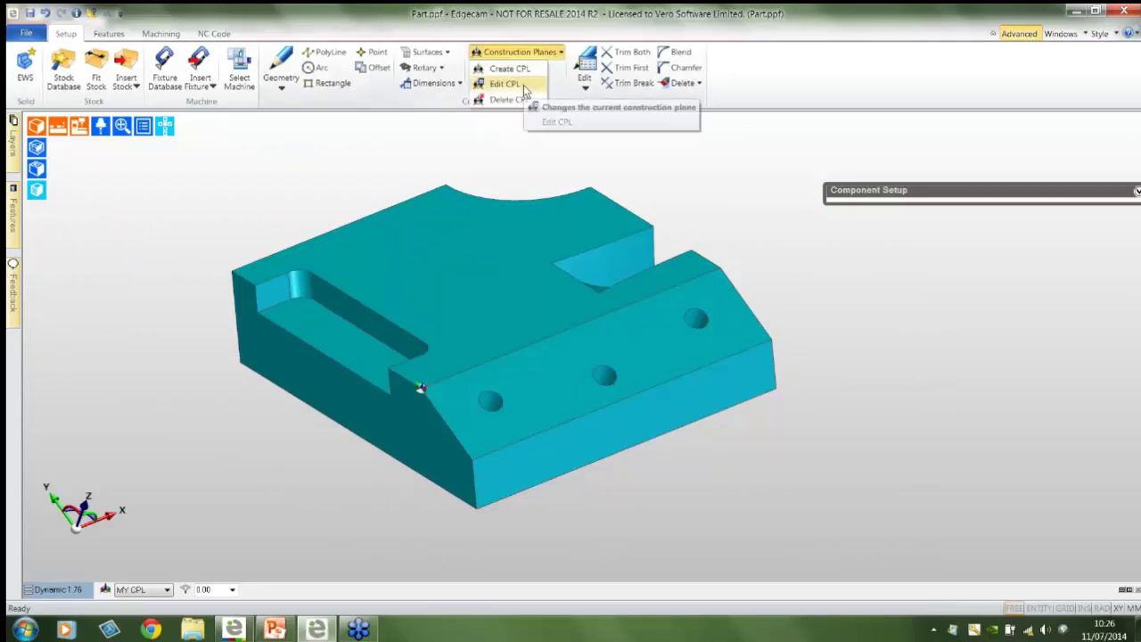
click(523, 85)
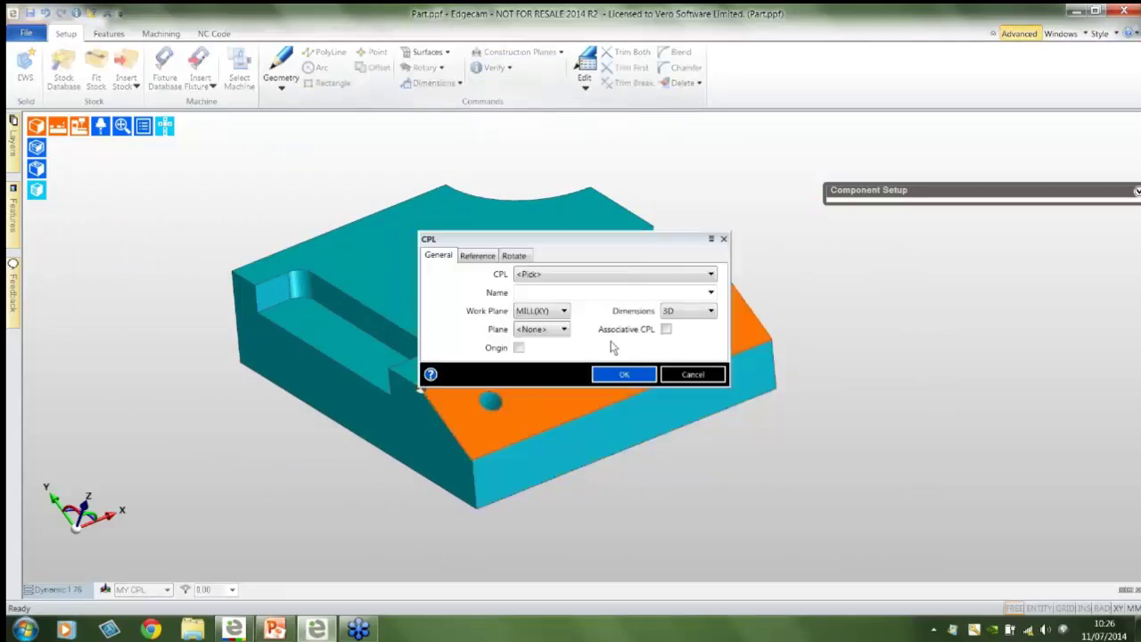
click(591, 276)
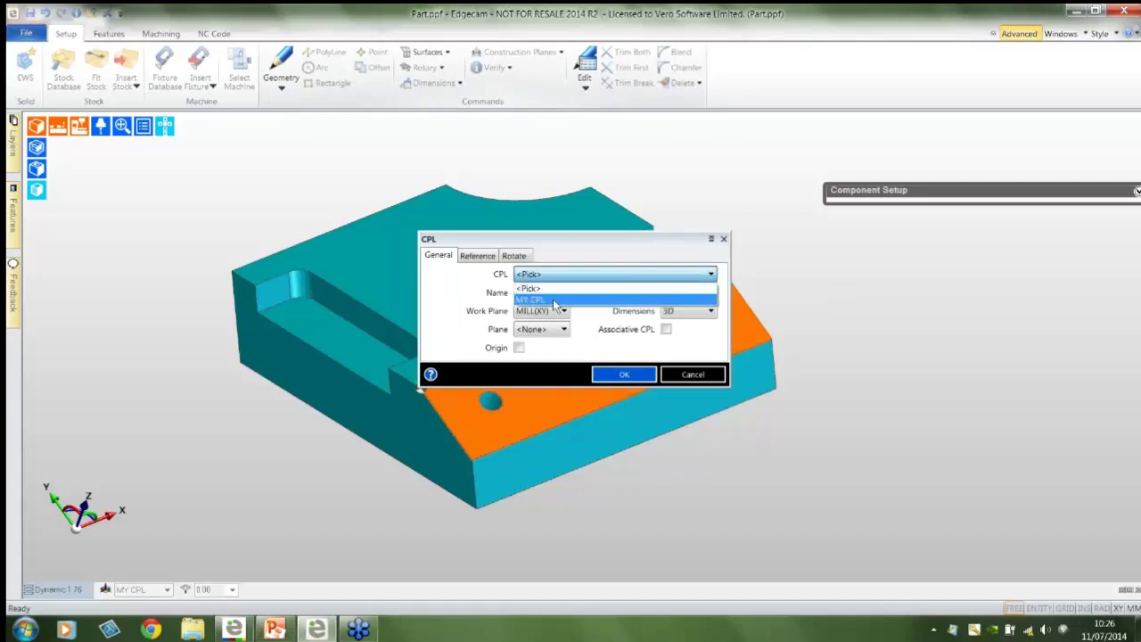
click(552, 301)
click(666, 329)
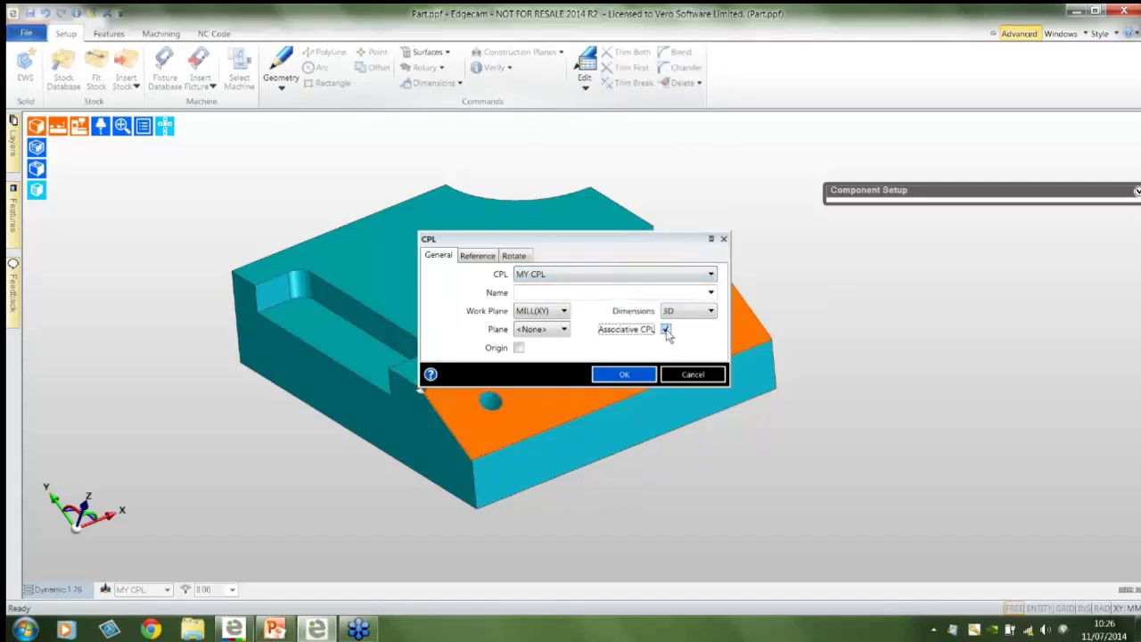
click(633, 375)
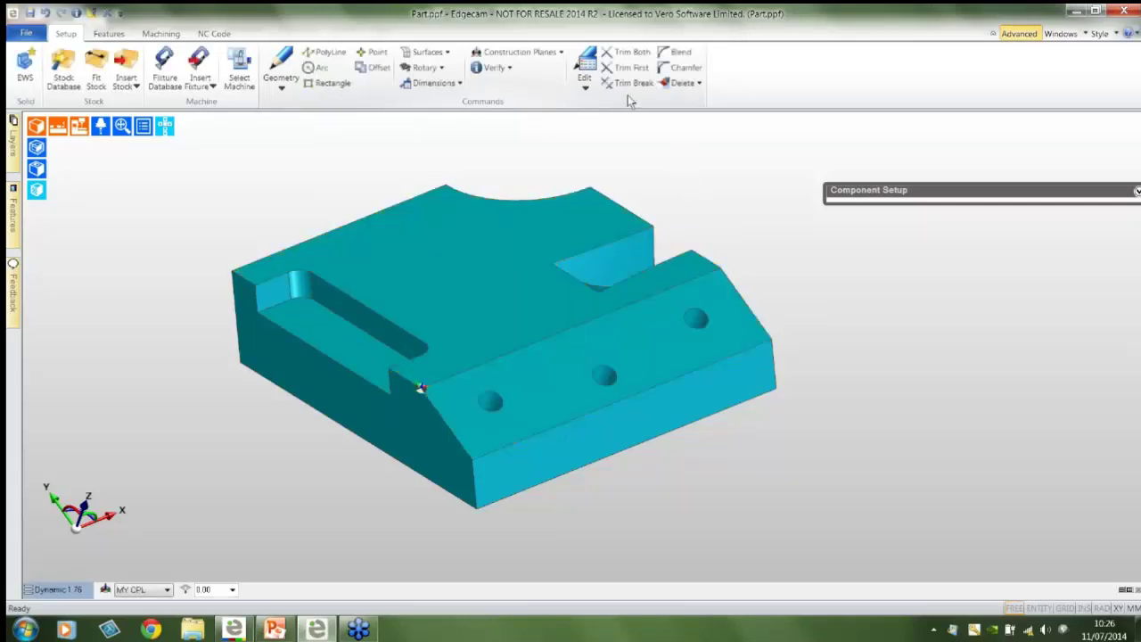
Translate the whole solid 50 in X.
click(584, 85)
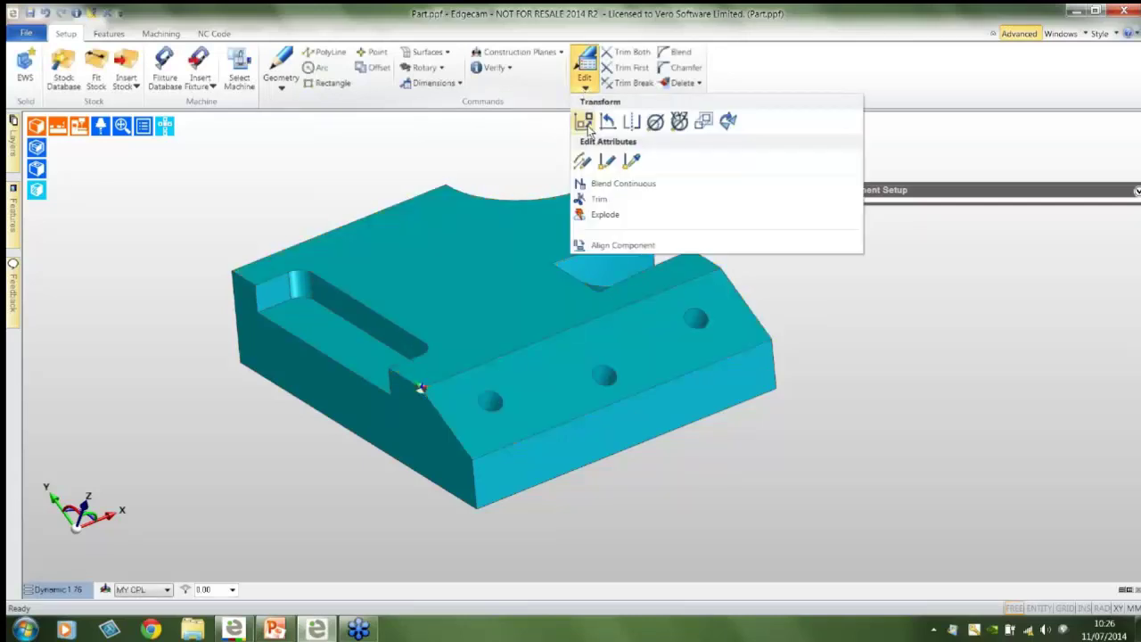
click(586, 122)
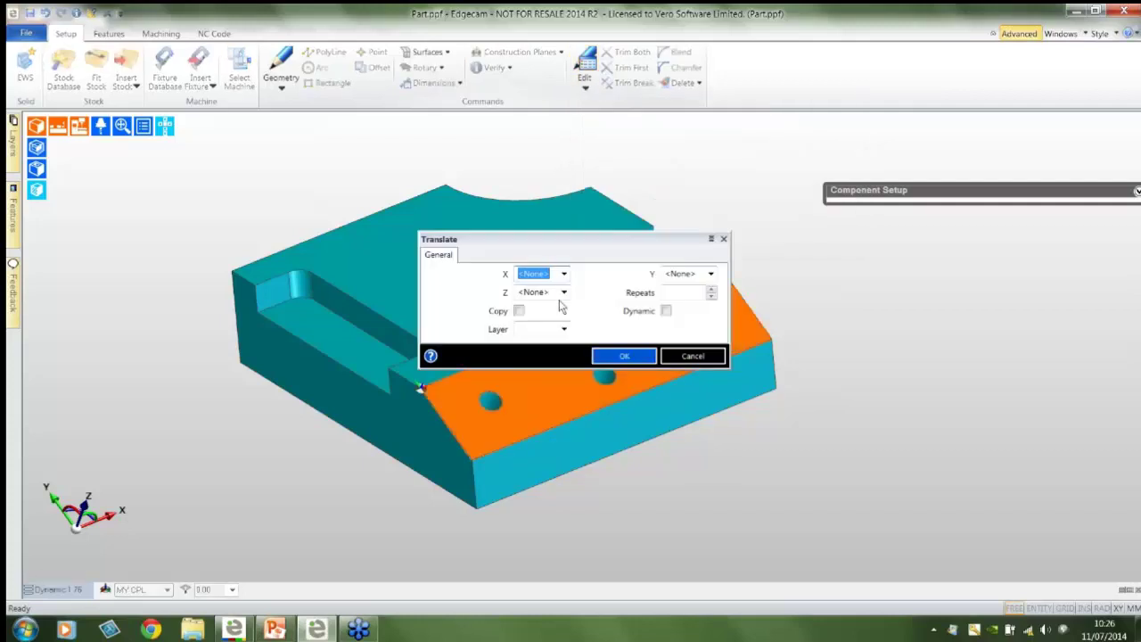
text(50)
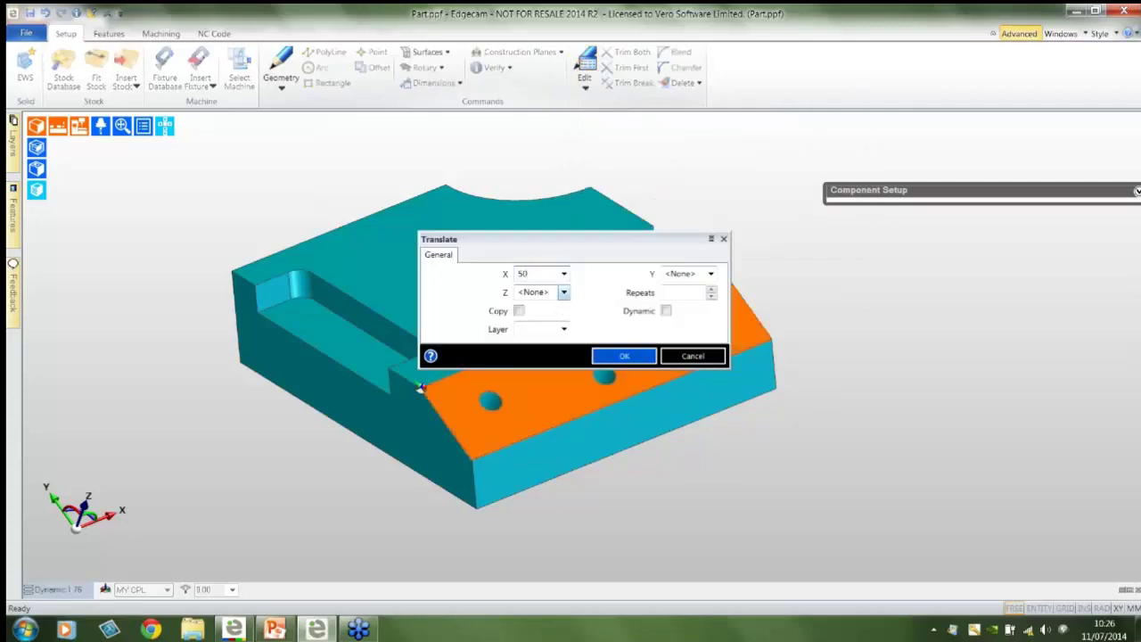
click(606, 357)
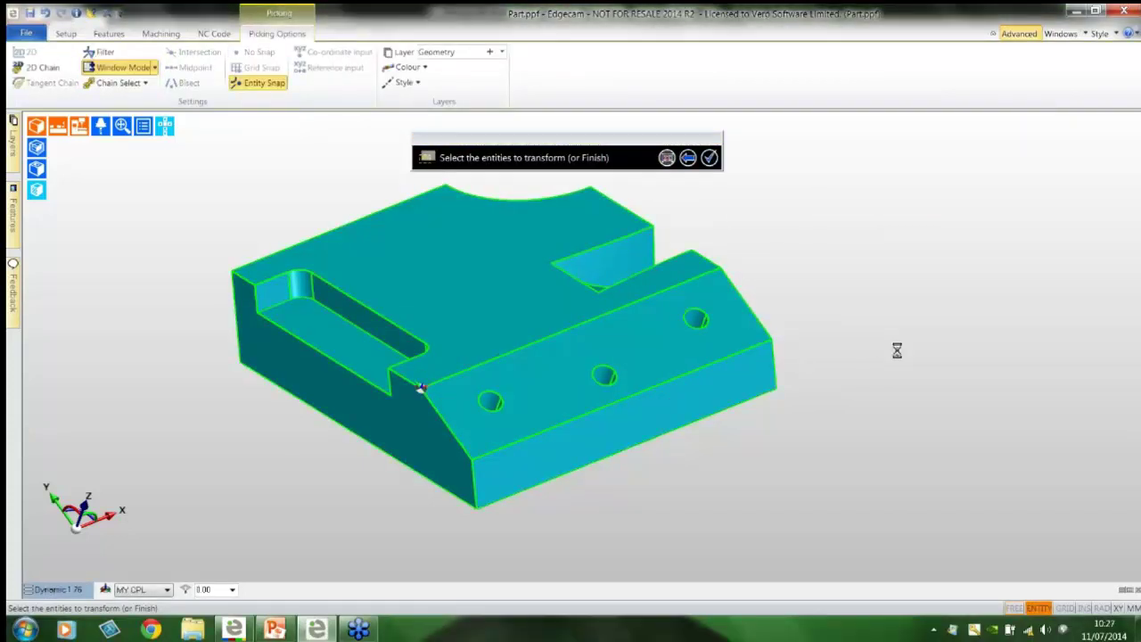
right_click(897, 351)
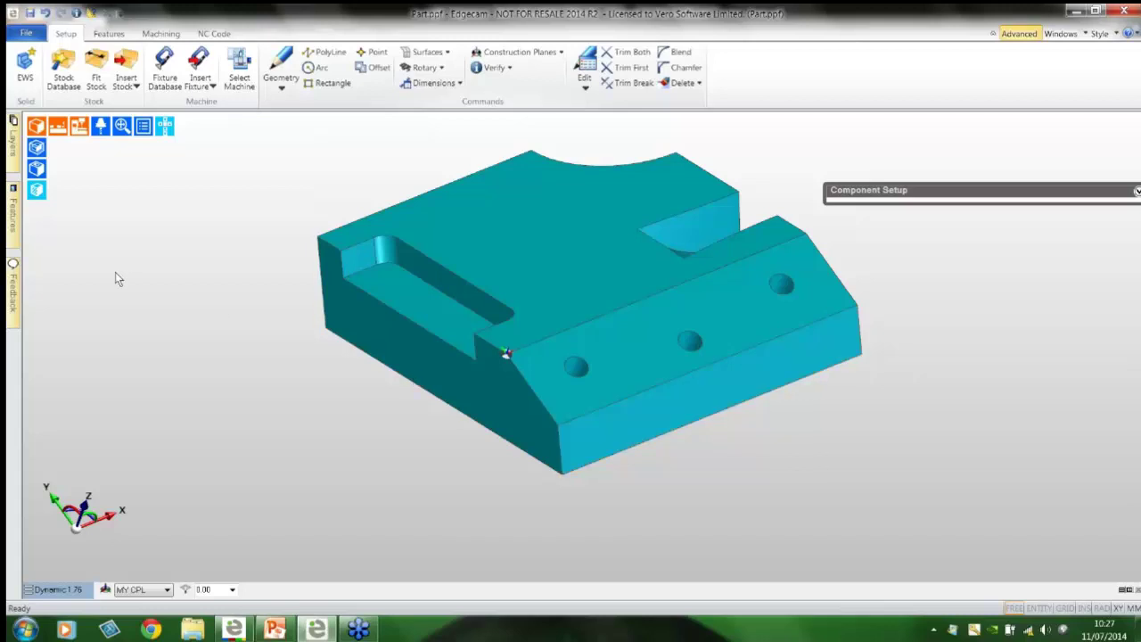
Set up the Feature Finder for Vertical Holes only, excluding Open Pockets, Open Mill and Flat Faces.
click(108, 34)
click(36, 72)
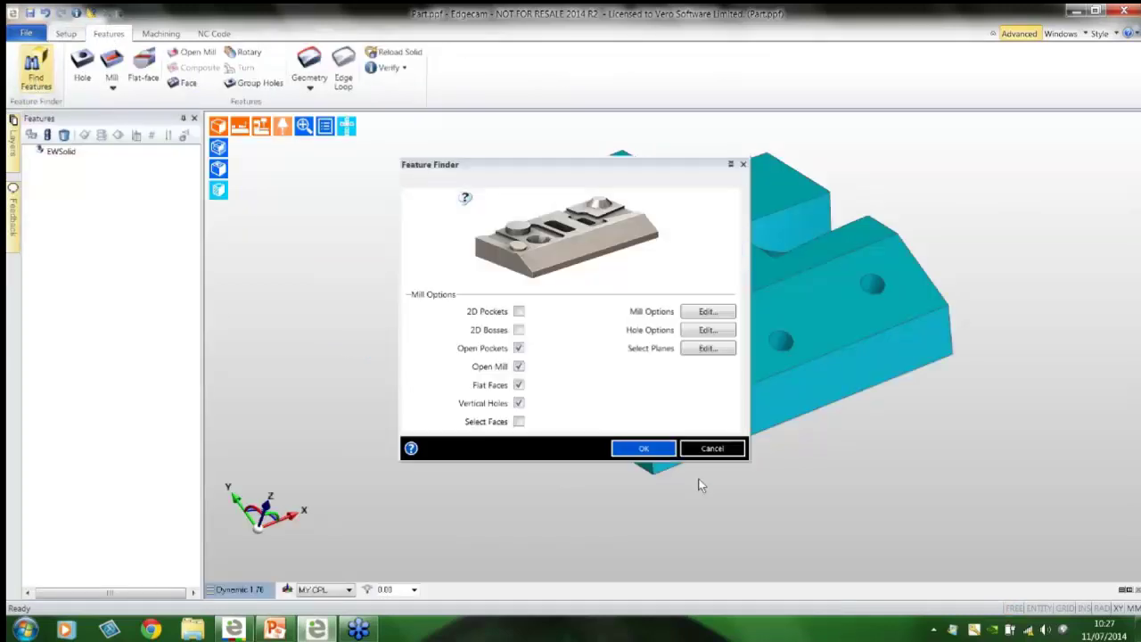
click(518, 348)
click(518, 366)
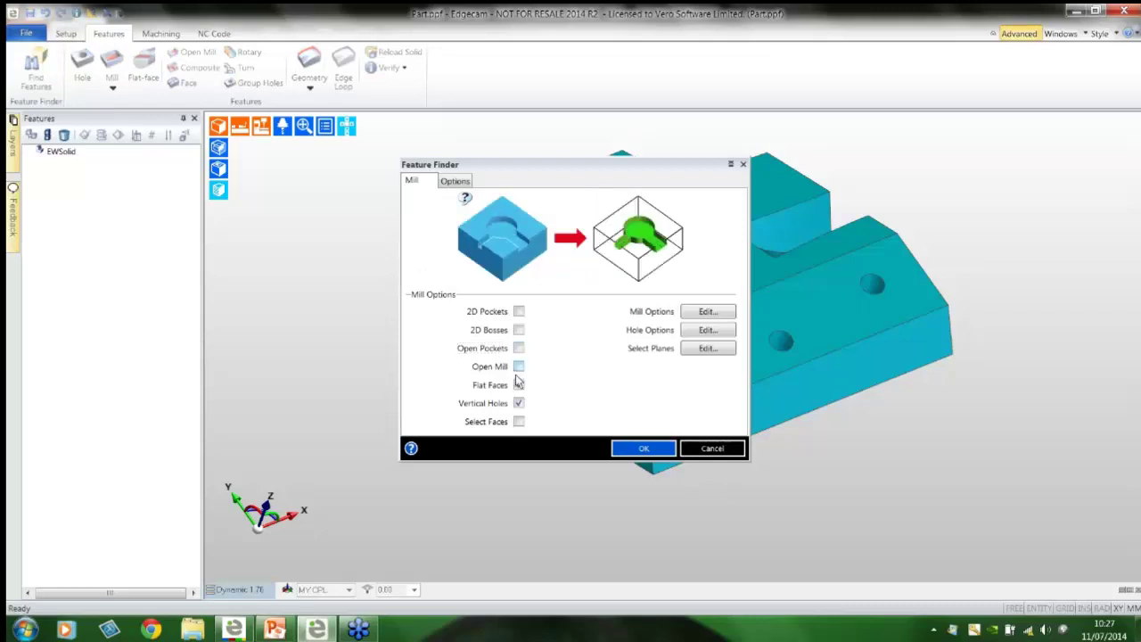
click(518, 385)
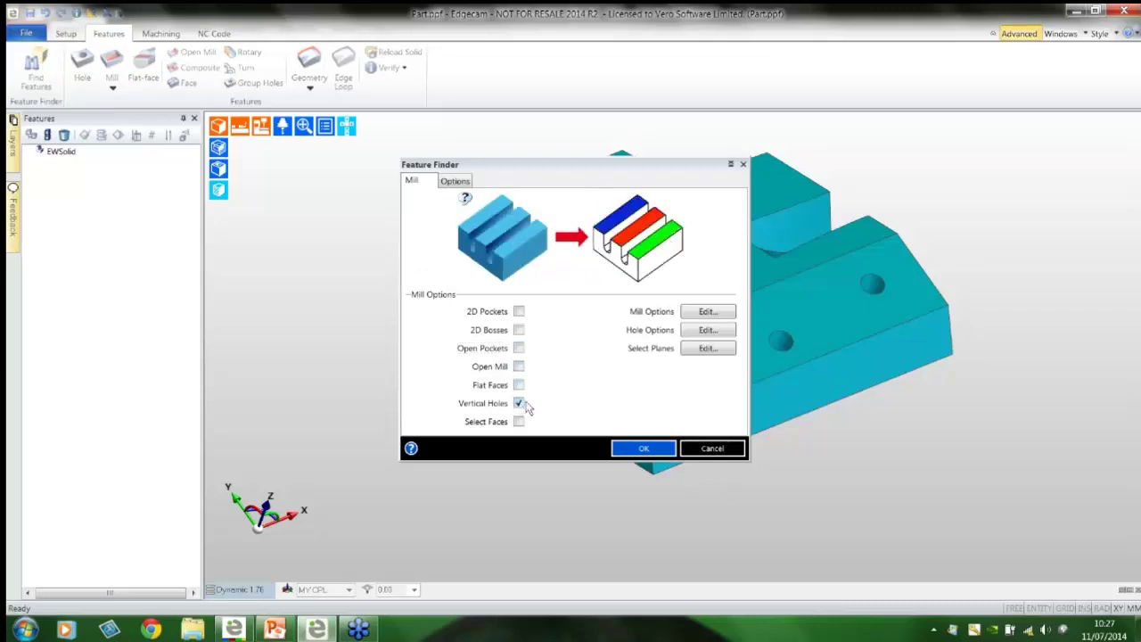
Limit the feature search to the MY CPL plane, run it, and check the hole features with the solid's shading briefly off.
click(716, 348)
scroll(632, 379, down, 1)
click(537, 406)
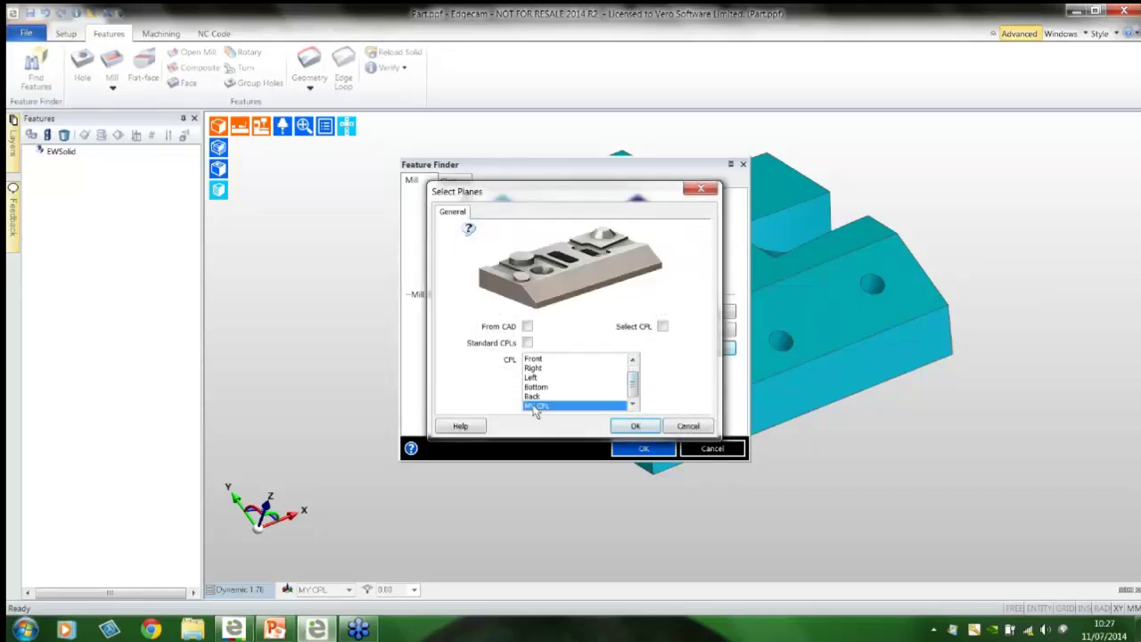
click(638, 429)
click(643, 449)
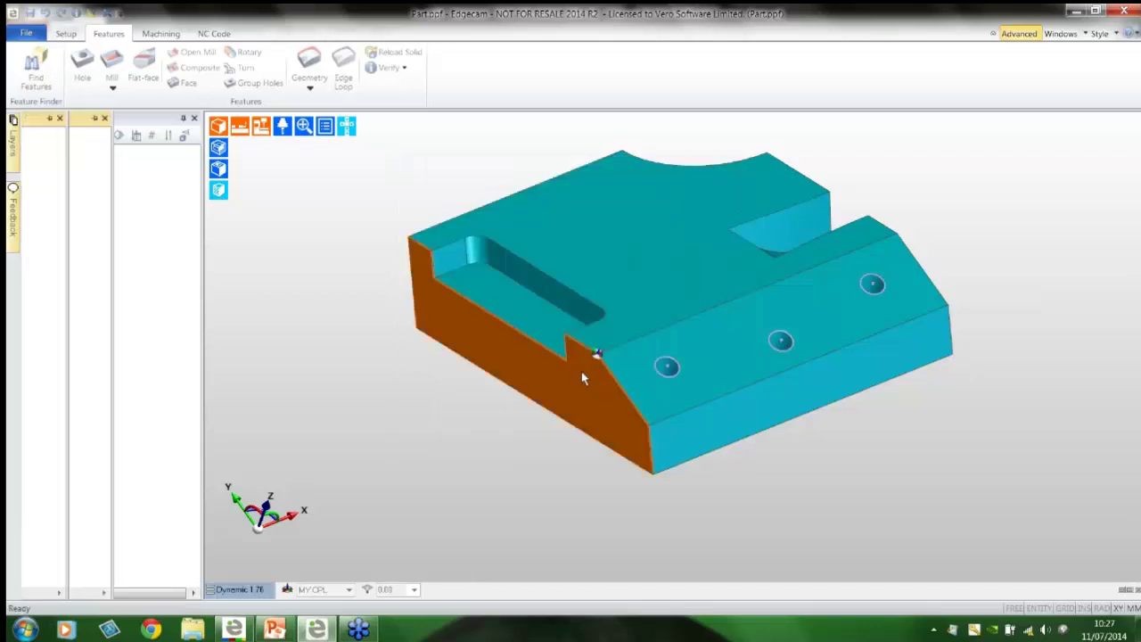
click(221, 182)
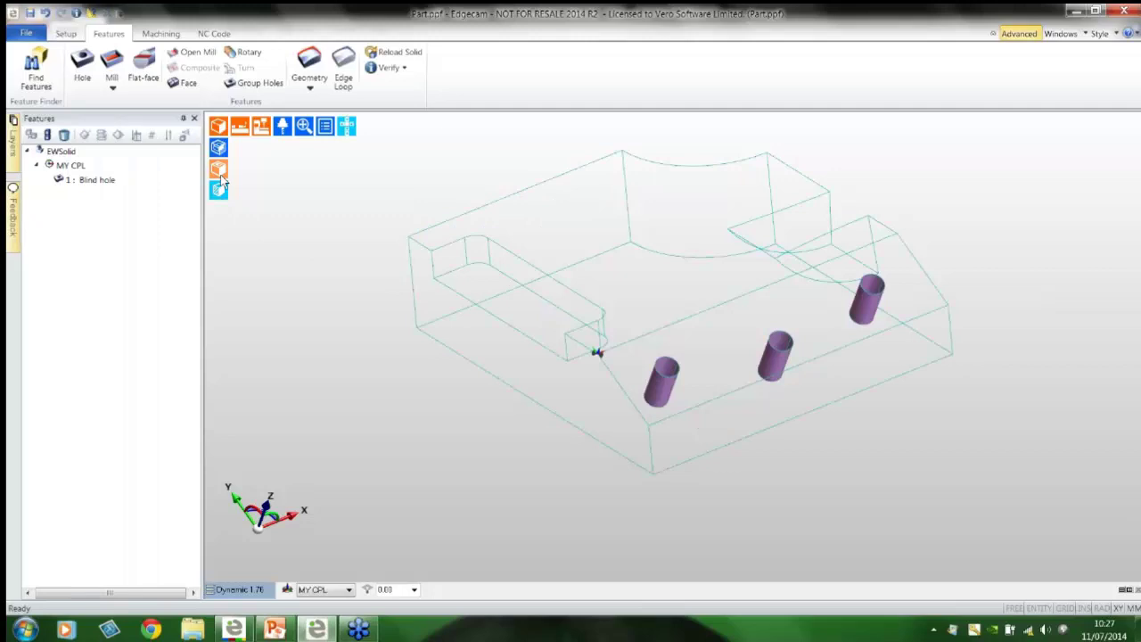
click(221, 178)
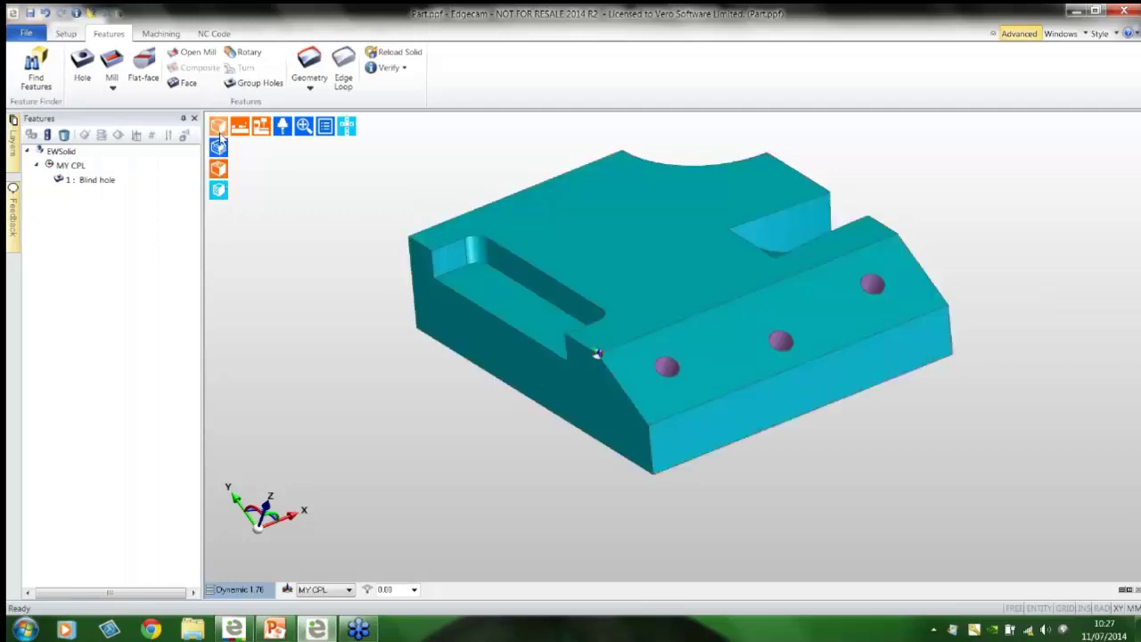
Translate the whole solid by -50 in X.
click(65, 33)
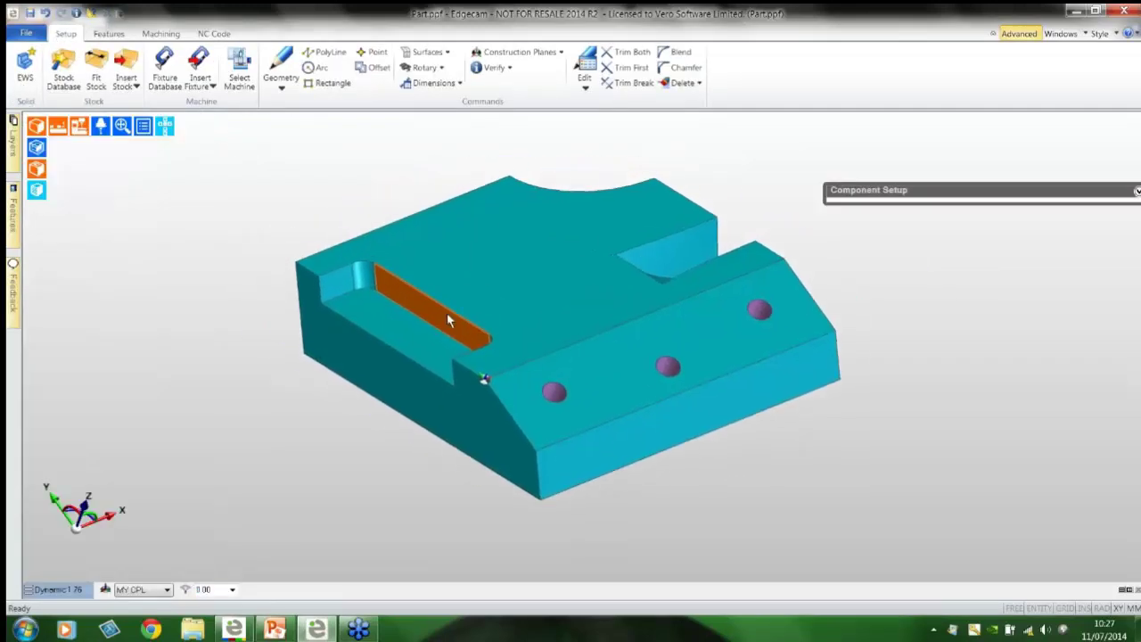
click(585, 82)
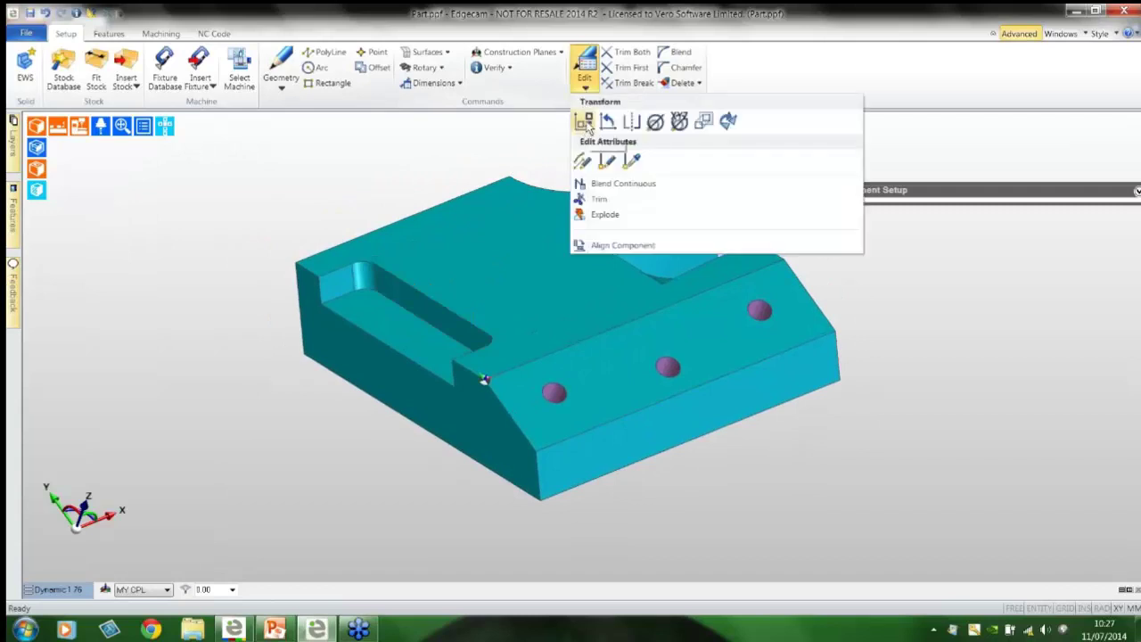
click(584, 124)
key(BackSpace)
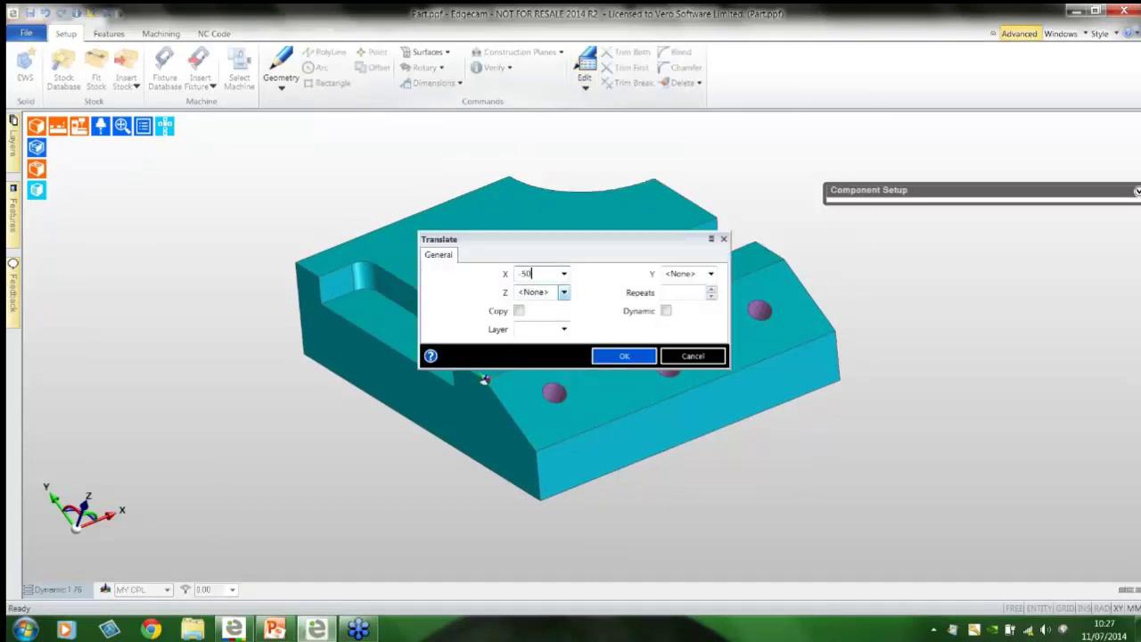
click(608, 355)
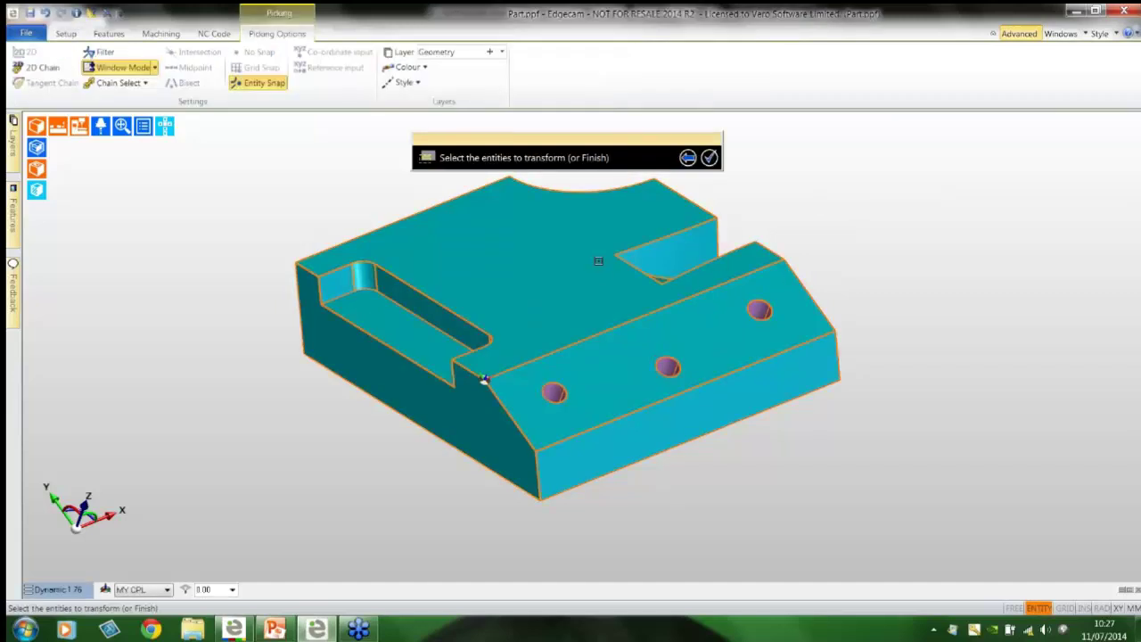
click(598, 262)
right_click(843, 209)
middle_drag(535, 423, 637, 386)
click(378, 405)
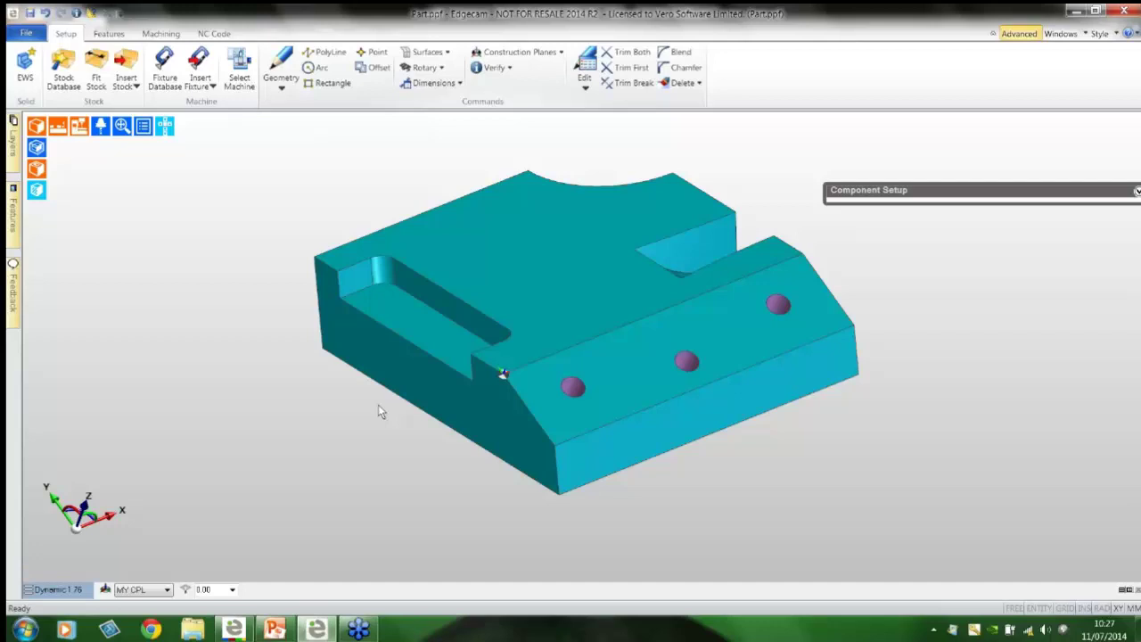
Orient the part to a tilted view and create a view-aligned construction plane named MY 5 AXIS.
middle_drag(364, 400, 621, 359)
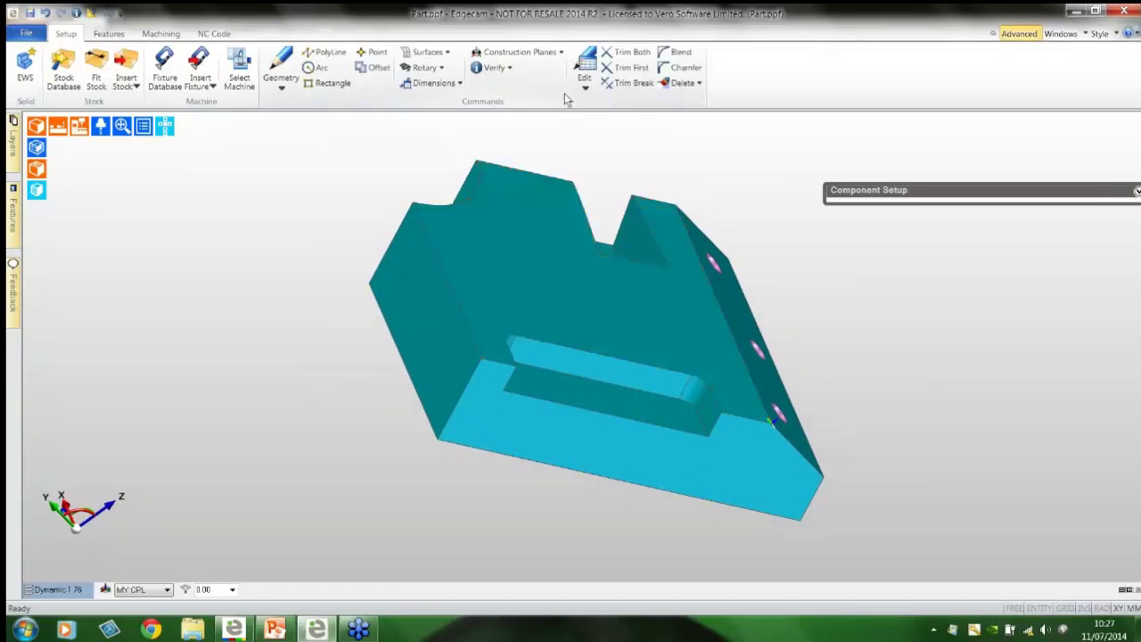
click(556, 55)
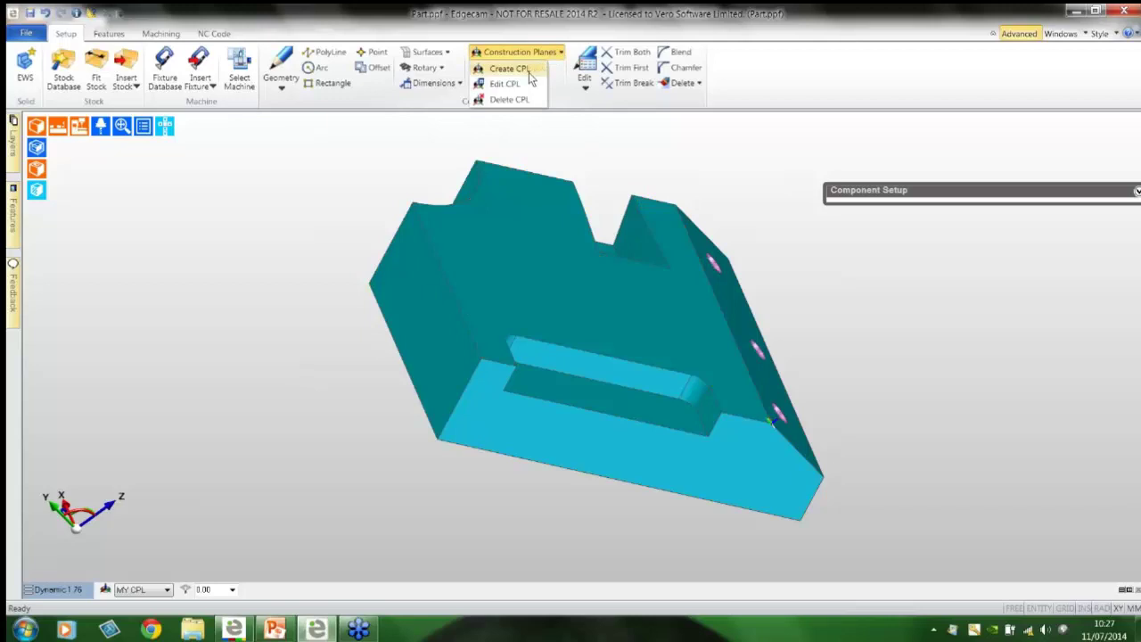
click(530, 72)
text(MY 5 AXIS)
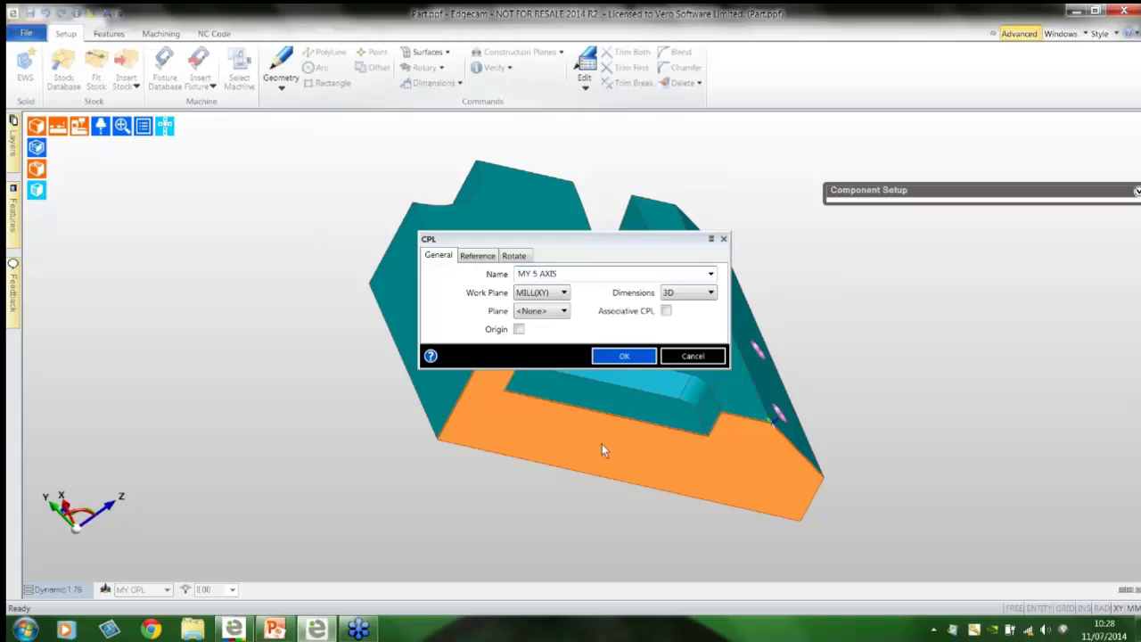
click(565, 312)
click(546, 393)
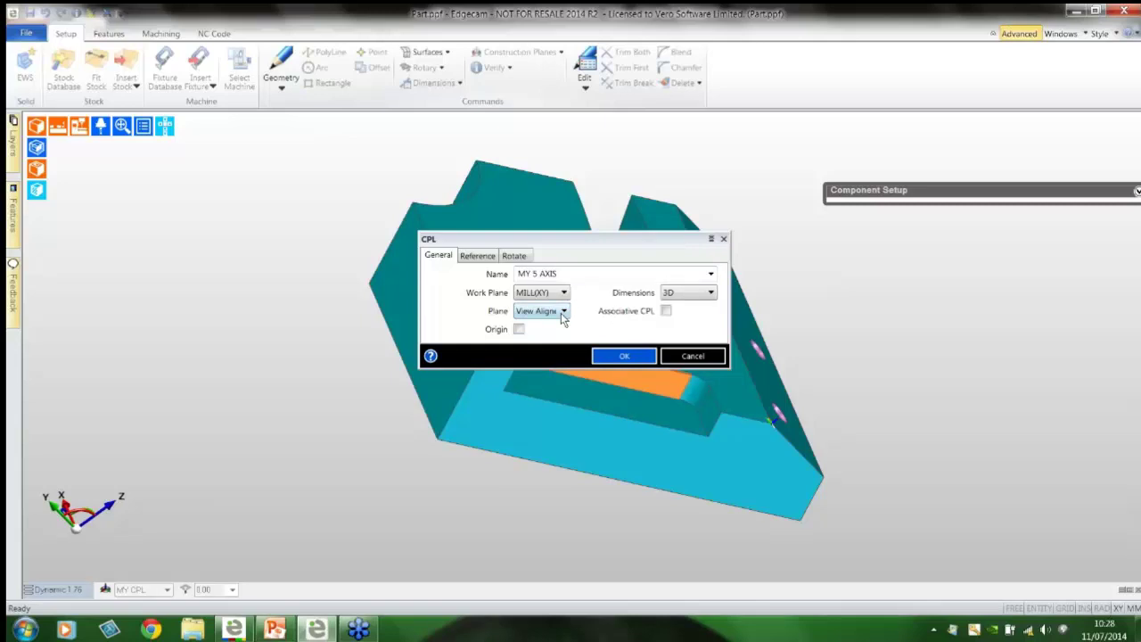
click(564, 311)
click(538, 389)
click(611, 359)
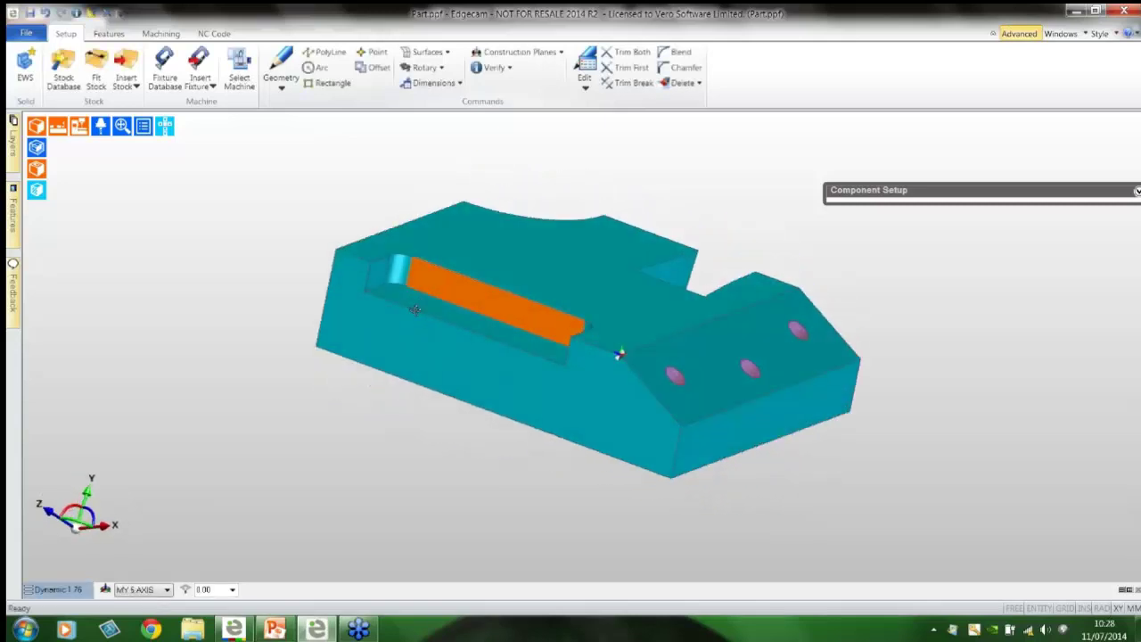
Make Top the active construction plane and switch to the Isometric view.
click(160, 589)
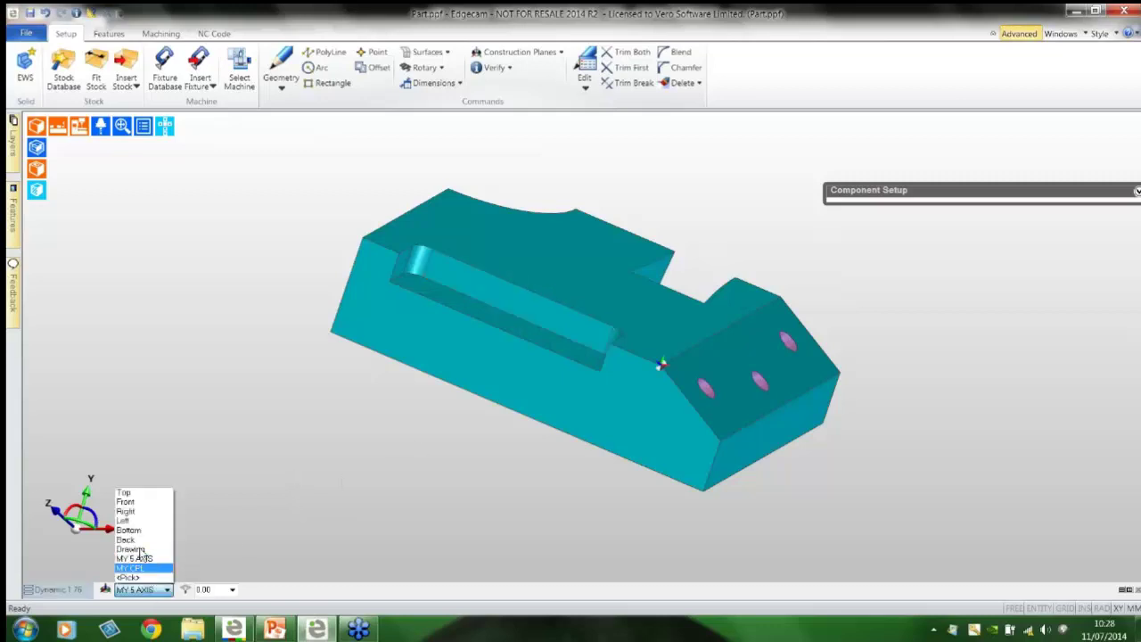
click(54, 589)
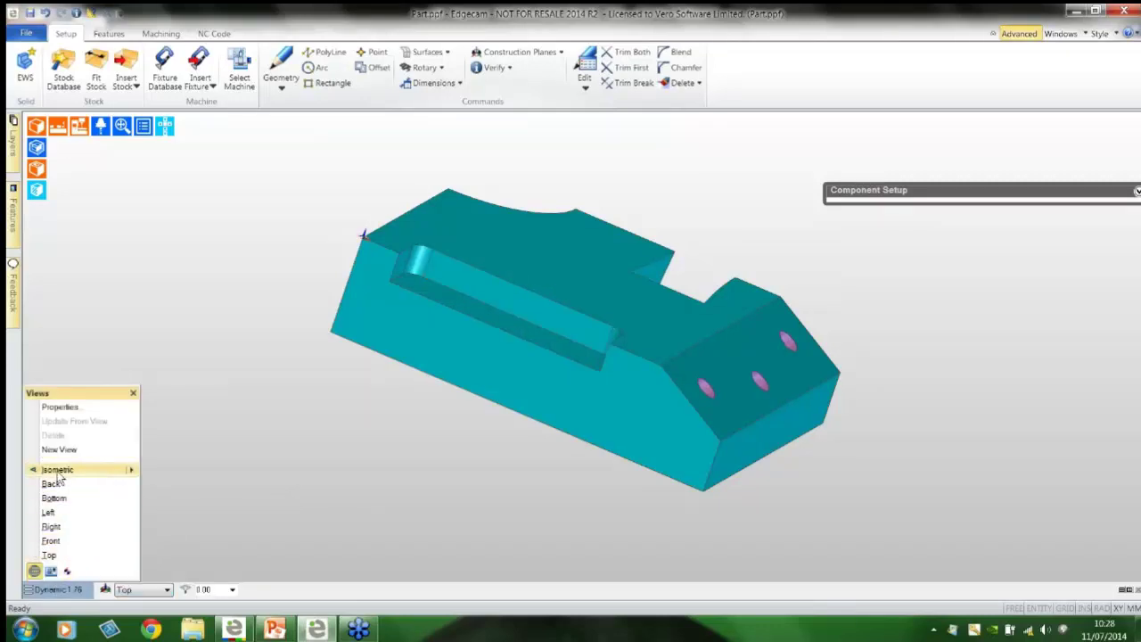
click(58, 470)
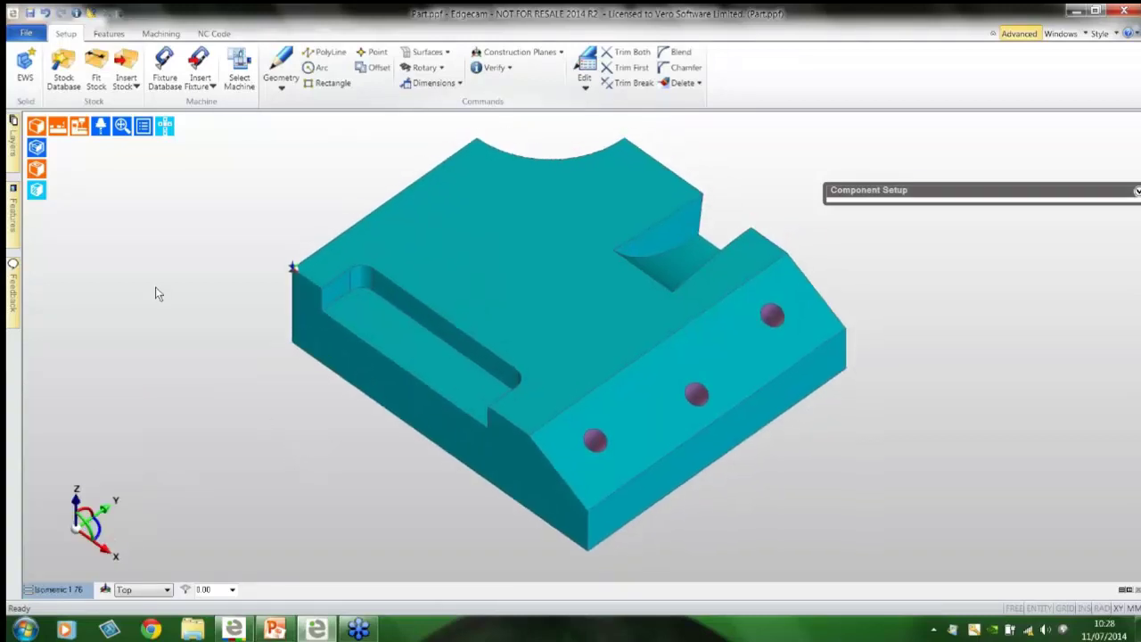
Fit stock around the part with the default offsets and hold it in the Medium Duty Vice from the fixture database.
click(96, 76)
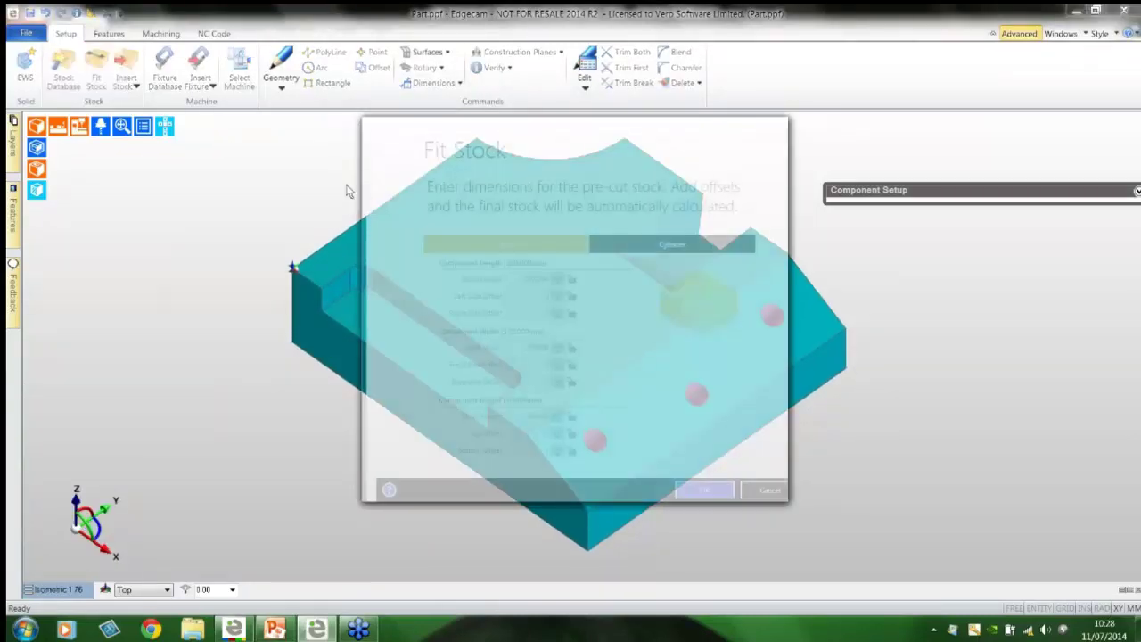
click(704, 489)
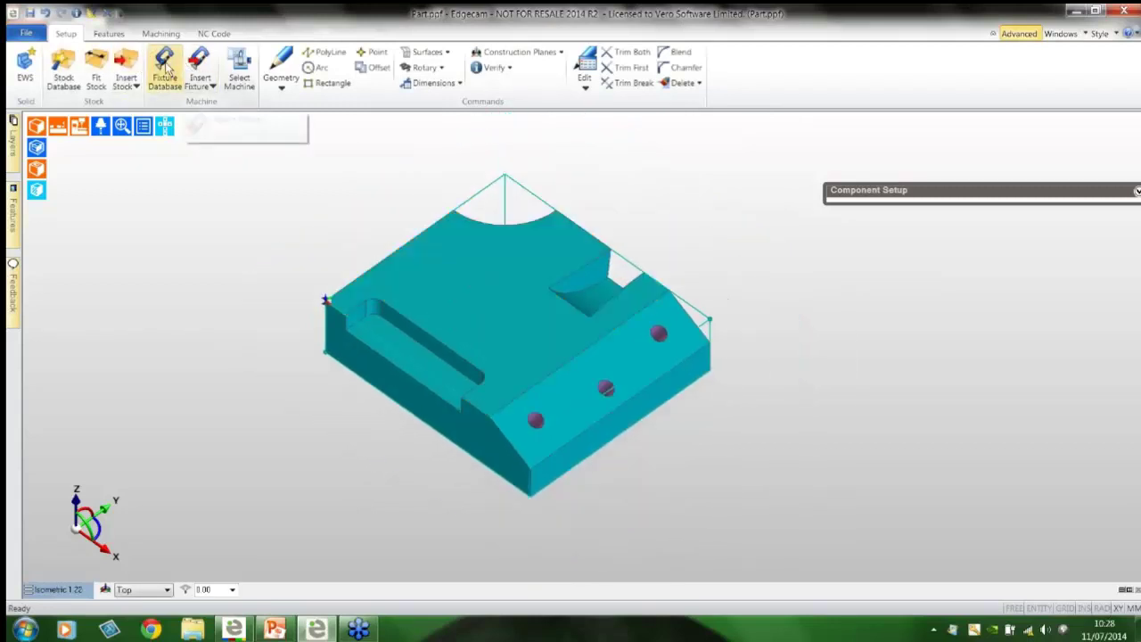
click(164, 71)
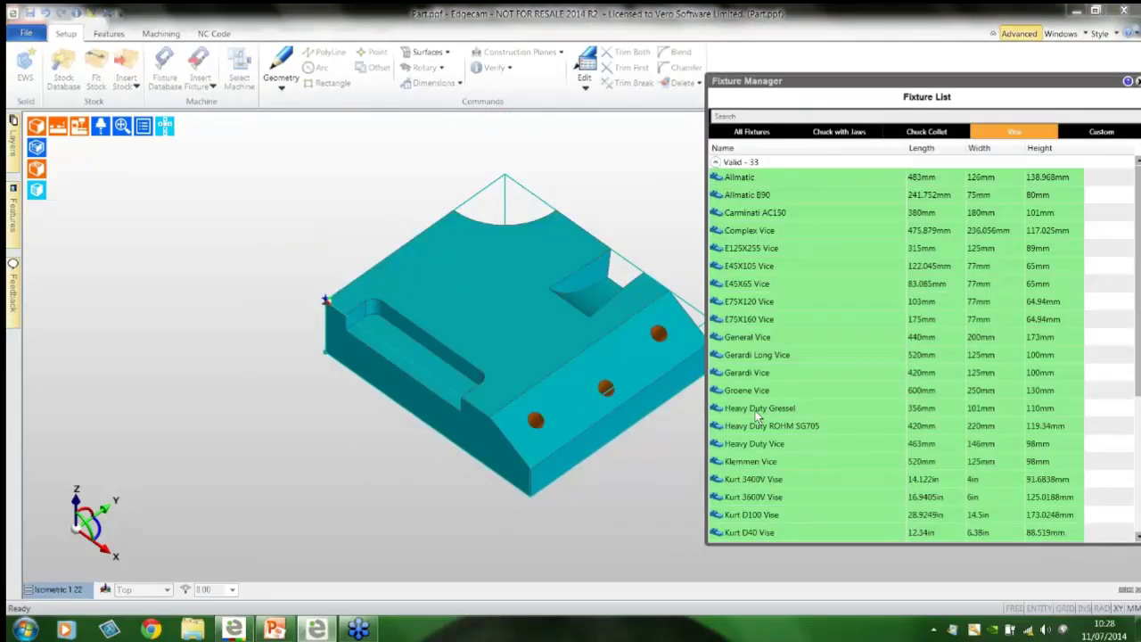
scroll(753, 447, down, 3)
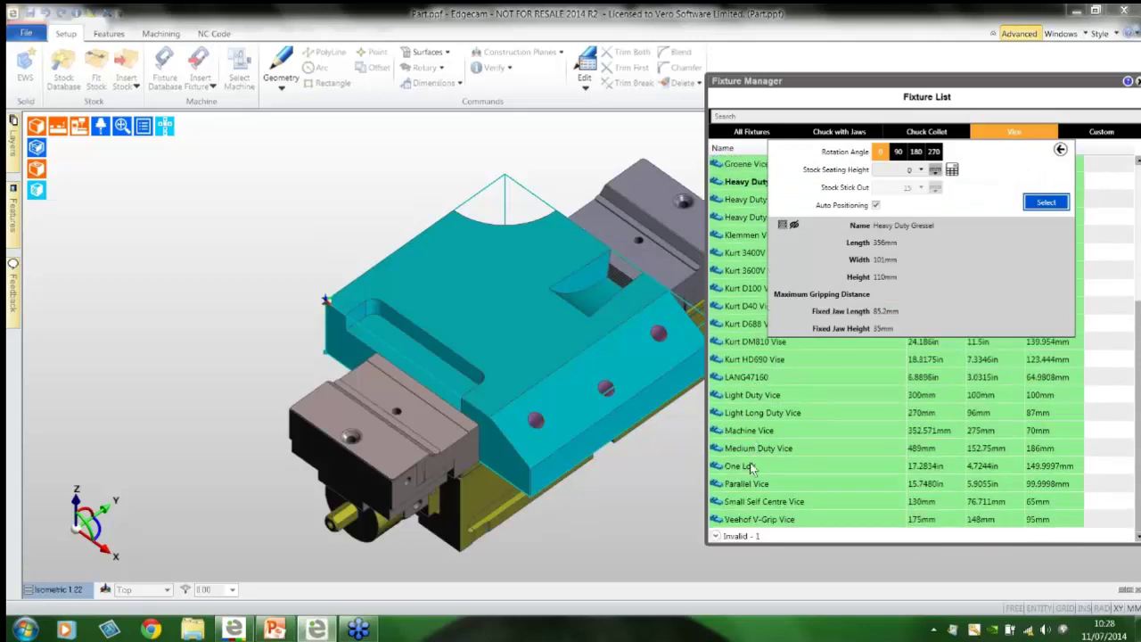
click(753, 447)
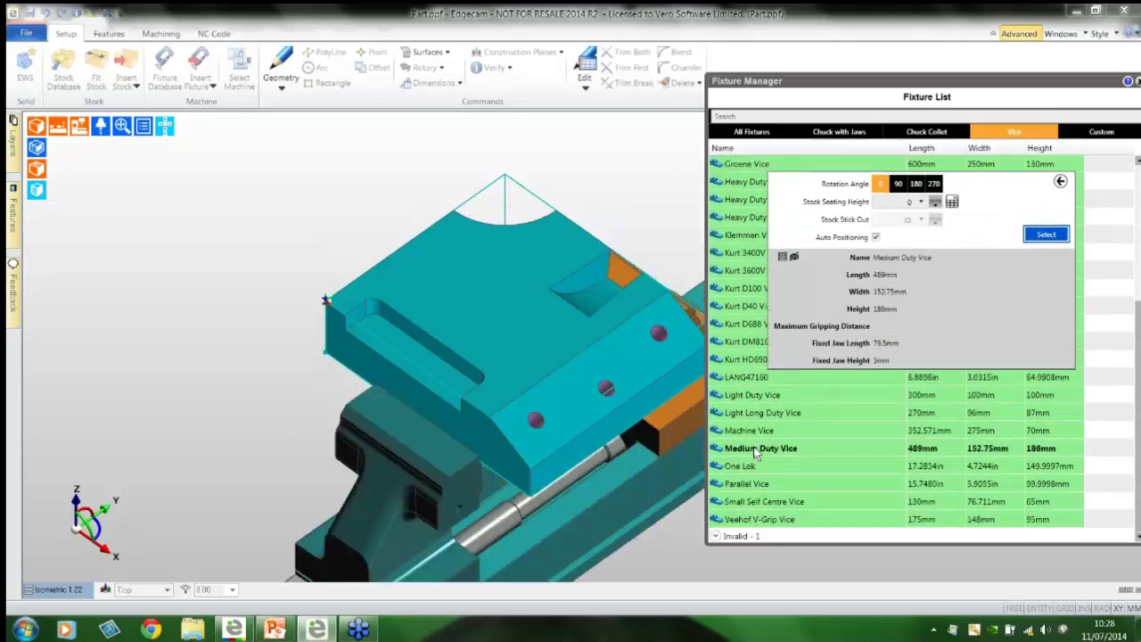
click(1037, 237)
Create a milling sequence for Sample Mill Vertical AC trunnion mm.mcp with the unlocked Webinar Sample toolkit and Top as initial CPL.
click(239, 71)
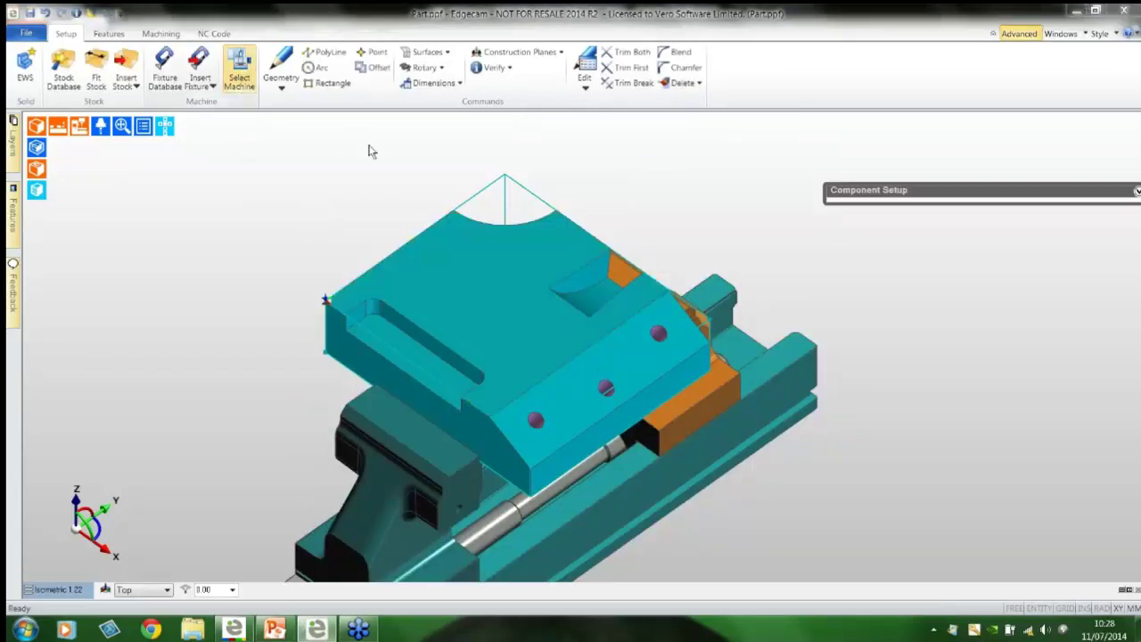
click(493, 285)
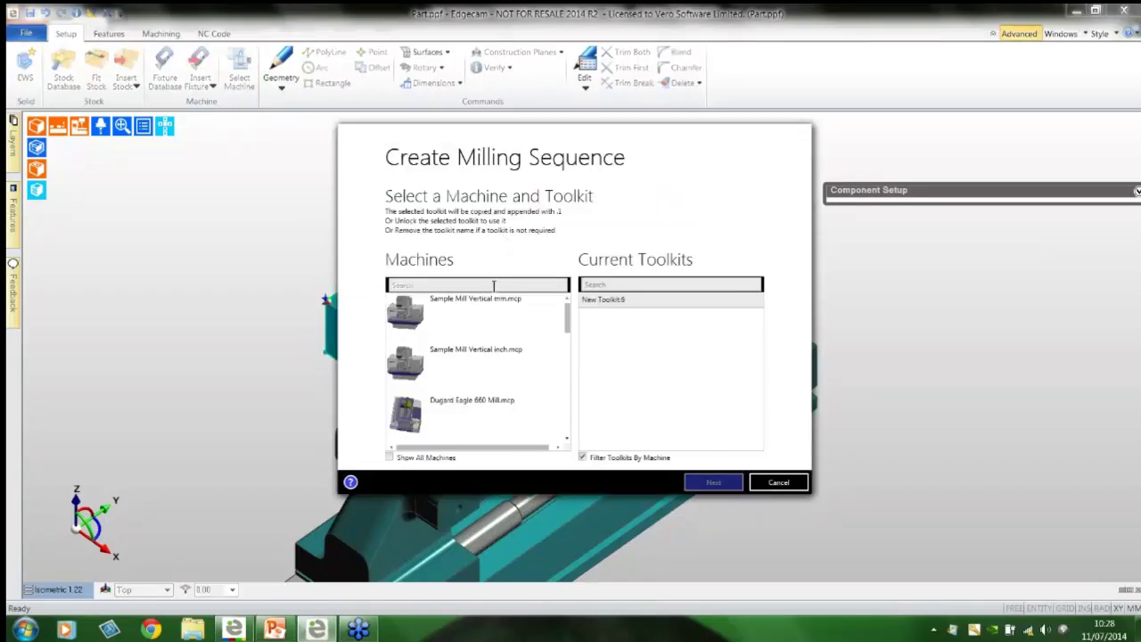
text(SAMPL)
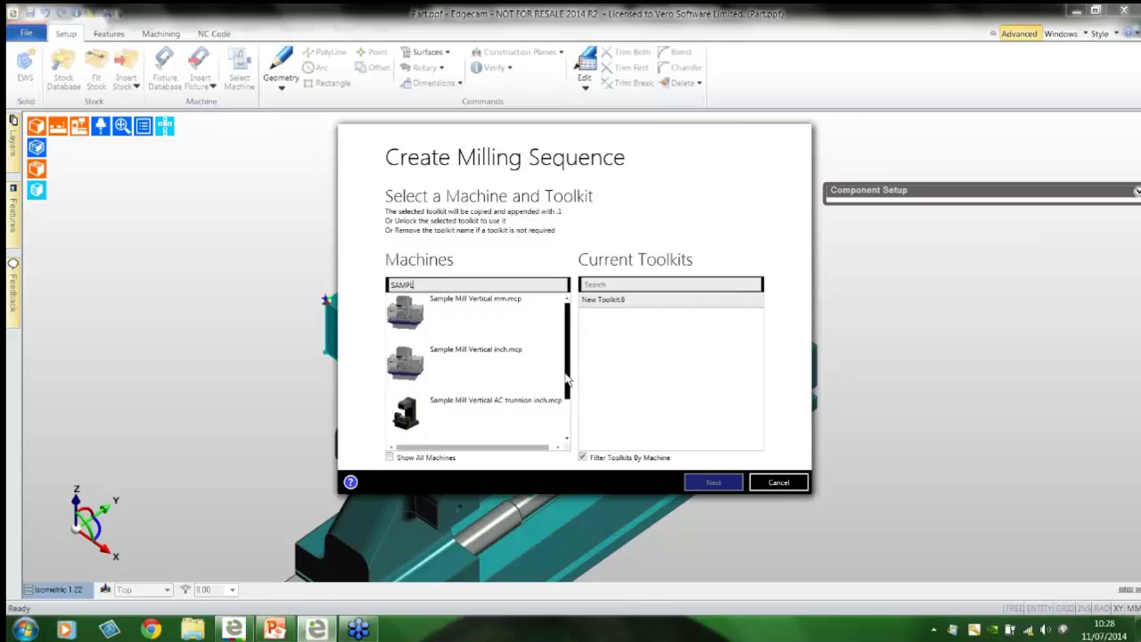
scroll(535, 377, down, 2)
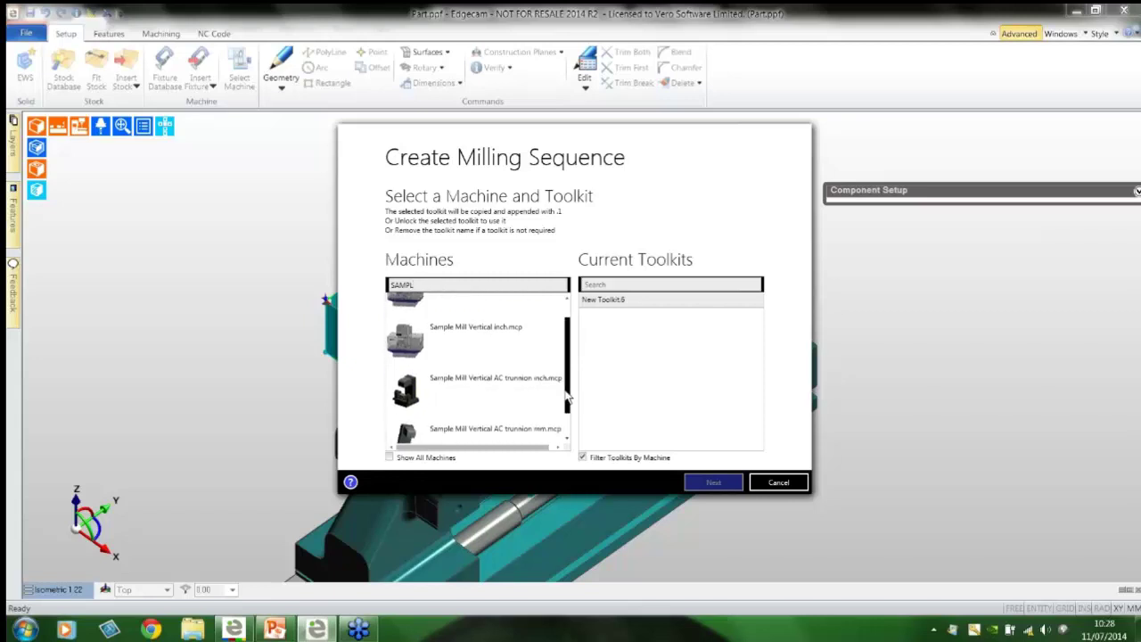
click(522, 419)
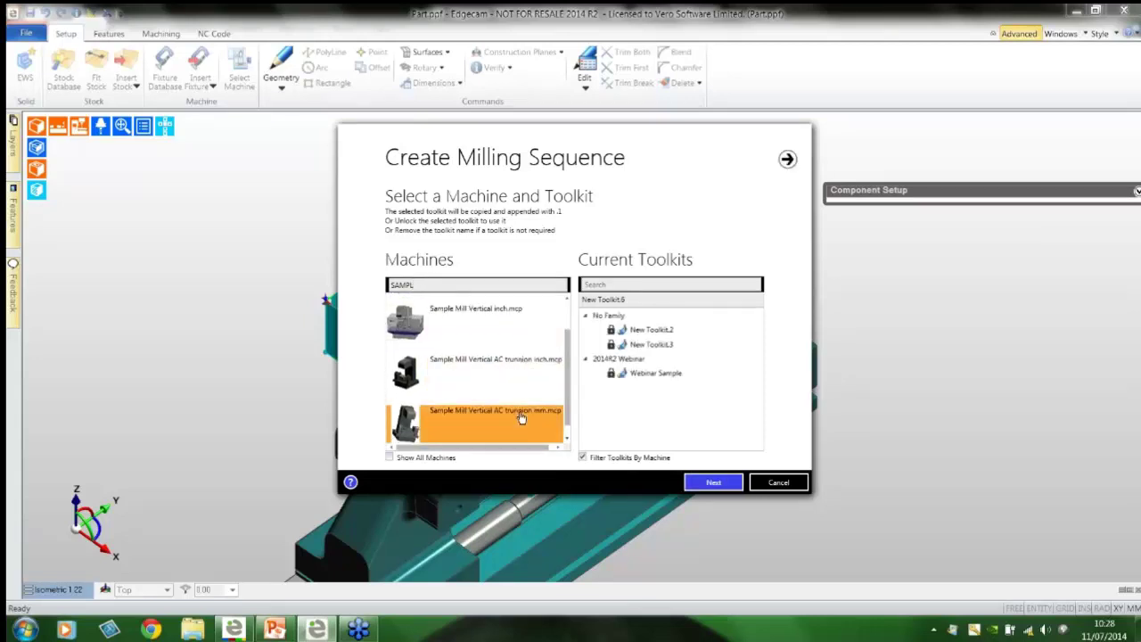
click(649, 373)
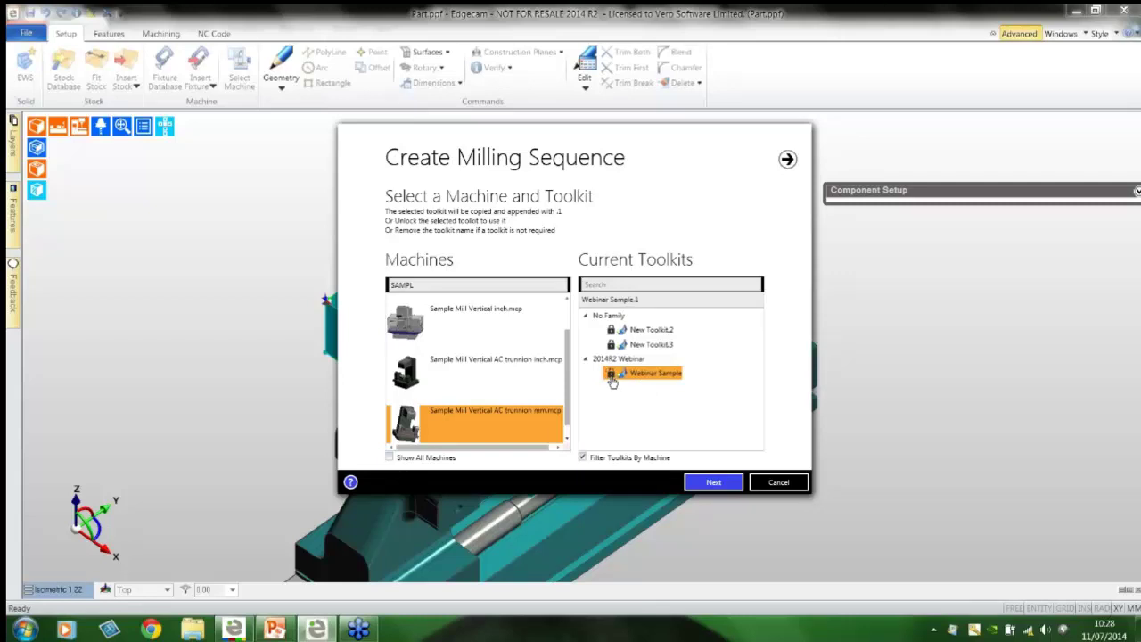
click(711, 483)
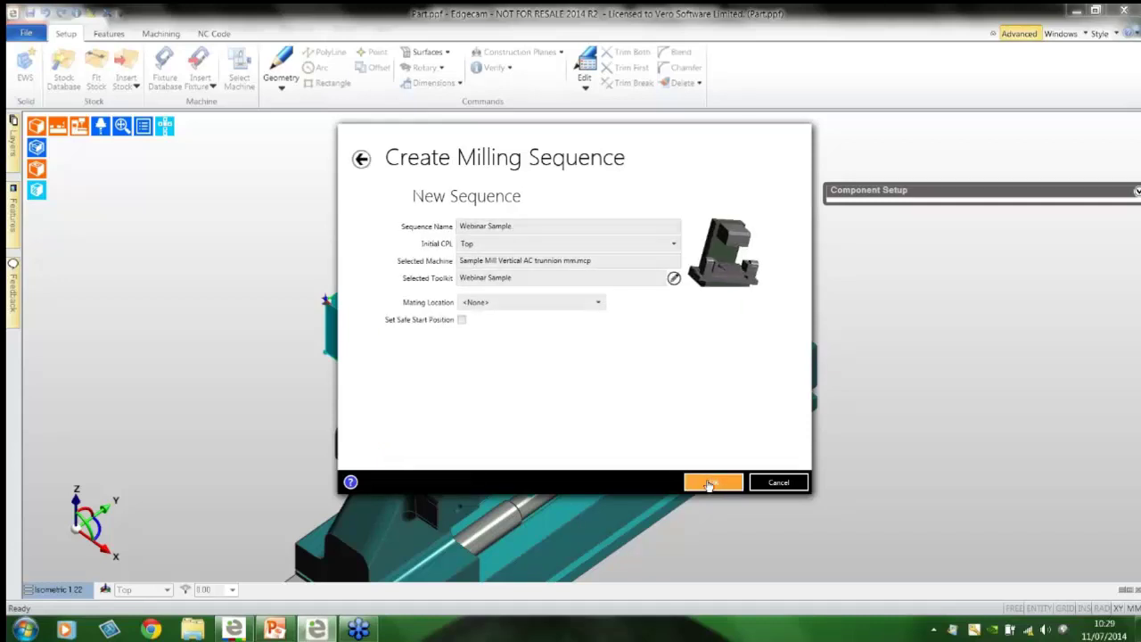
click(710, 483)
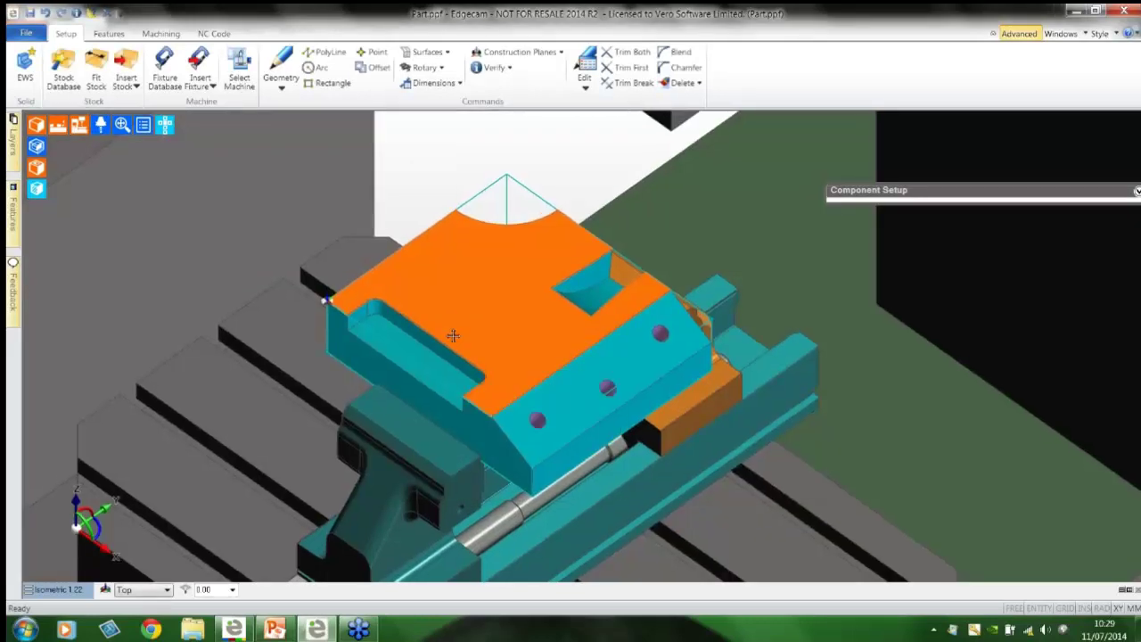
Set up the Feature Finder to include Open Pockets, Open Mill and Flat Faces along with Vertical Holes.
scroll(461, 359, down, 5)
middle_drag(461, 359, 487, 380)
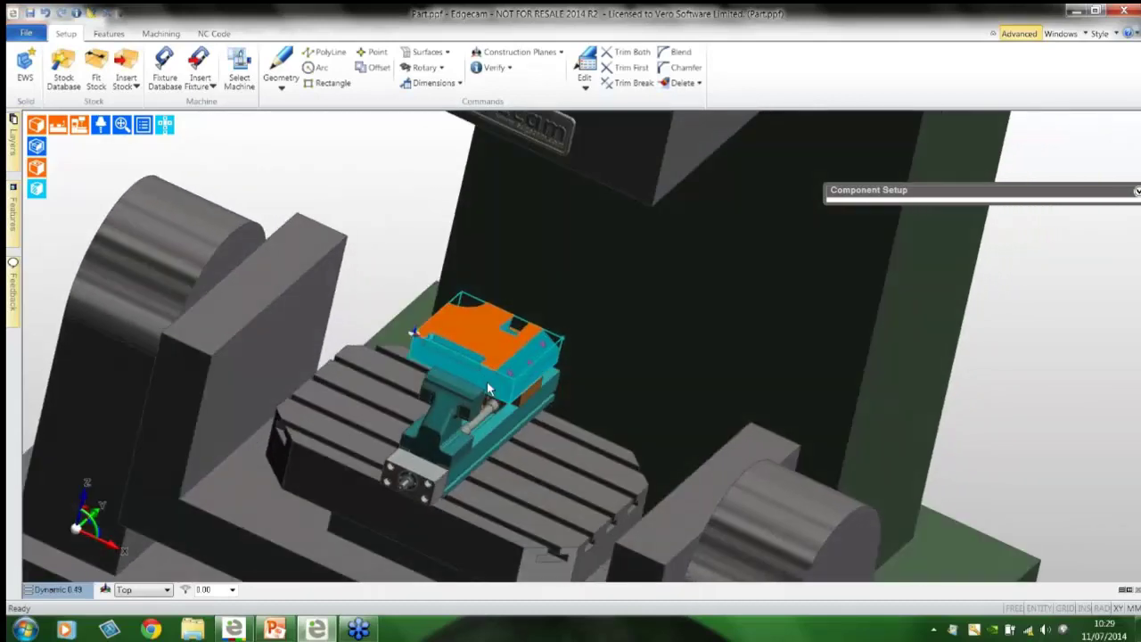
scroll(486, 381, up, 5)
scroll(450, 347, down, 2)
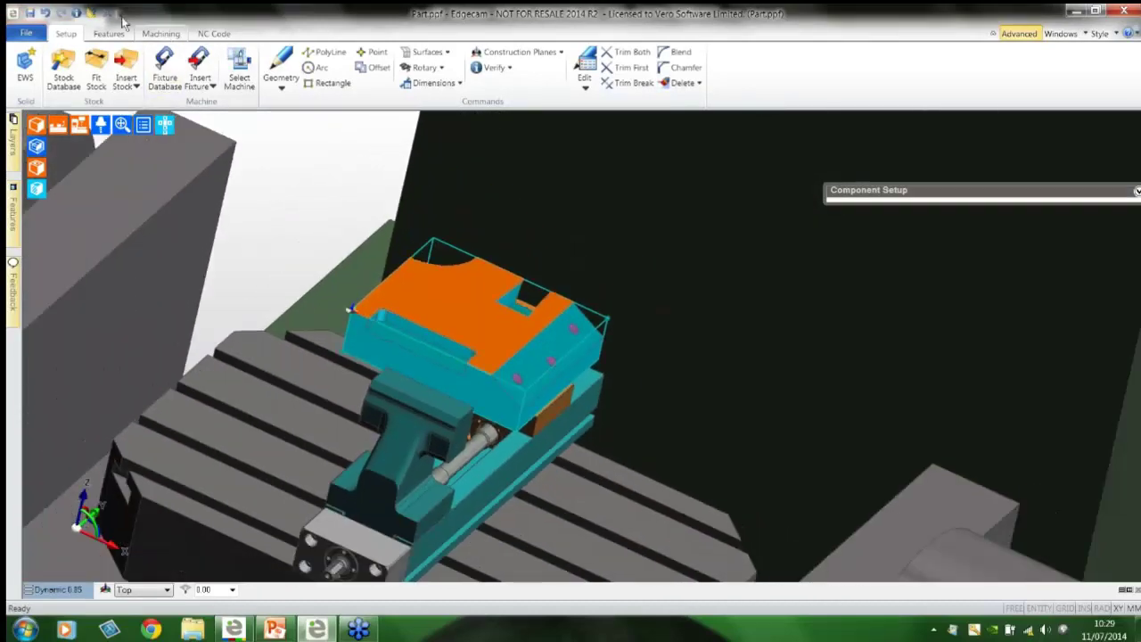
click(109, 33)
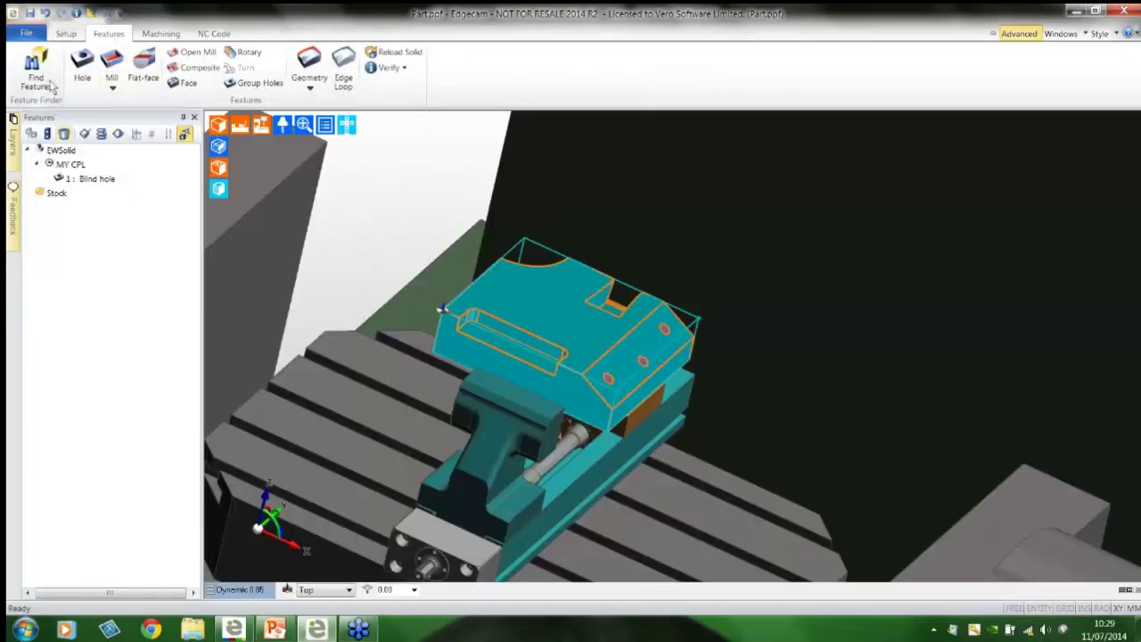
click(36, 68)
click(519, 347)
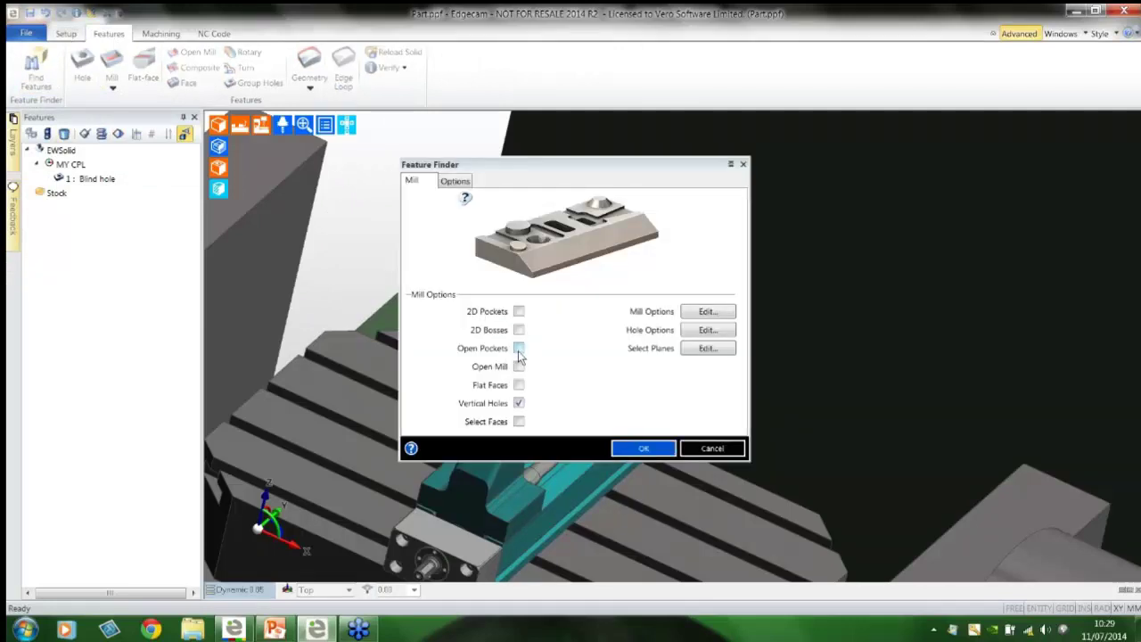
click(519, 385)
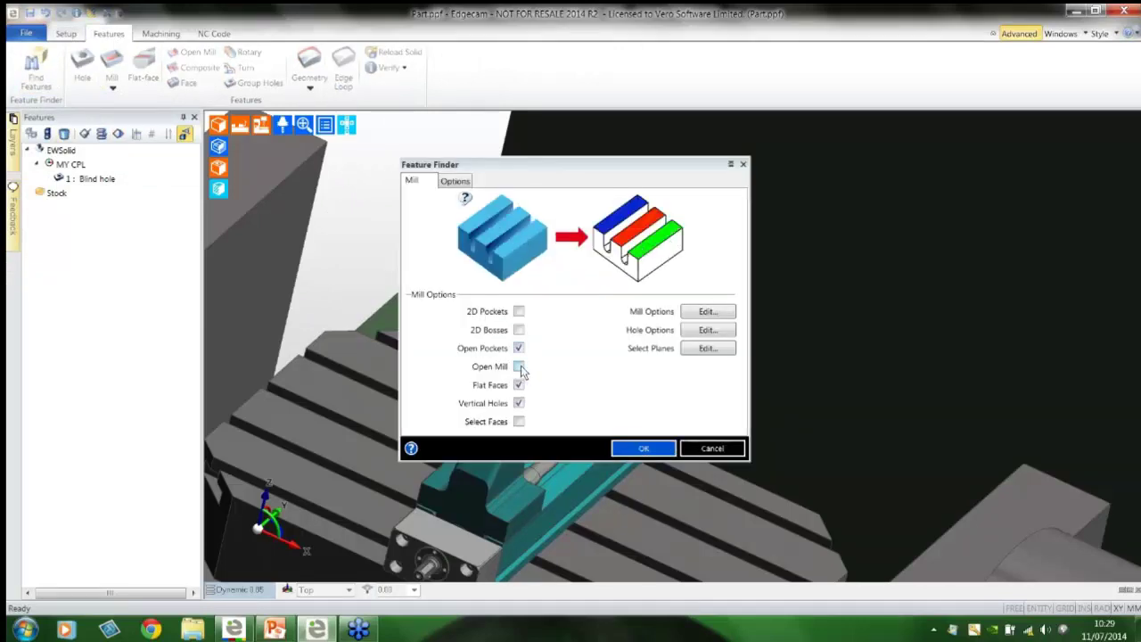
click(519, 366)
Select the MY CPL plane for the feature search and run the Feature Finder.
click(705, 348)
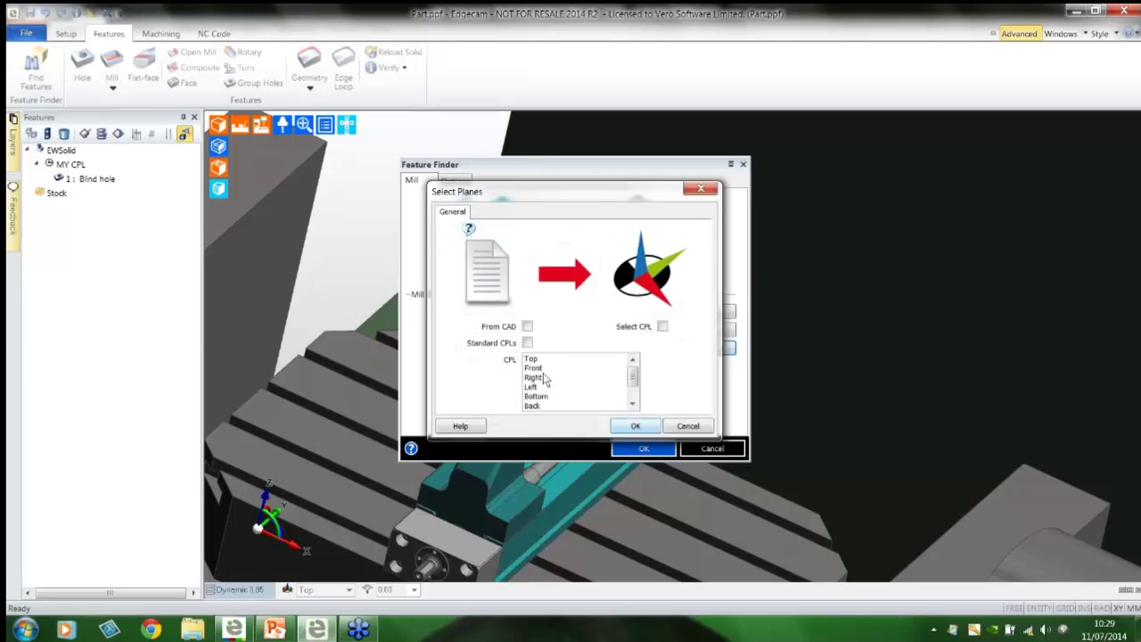
click(632, 403)
click(632, 404)
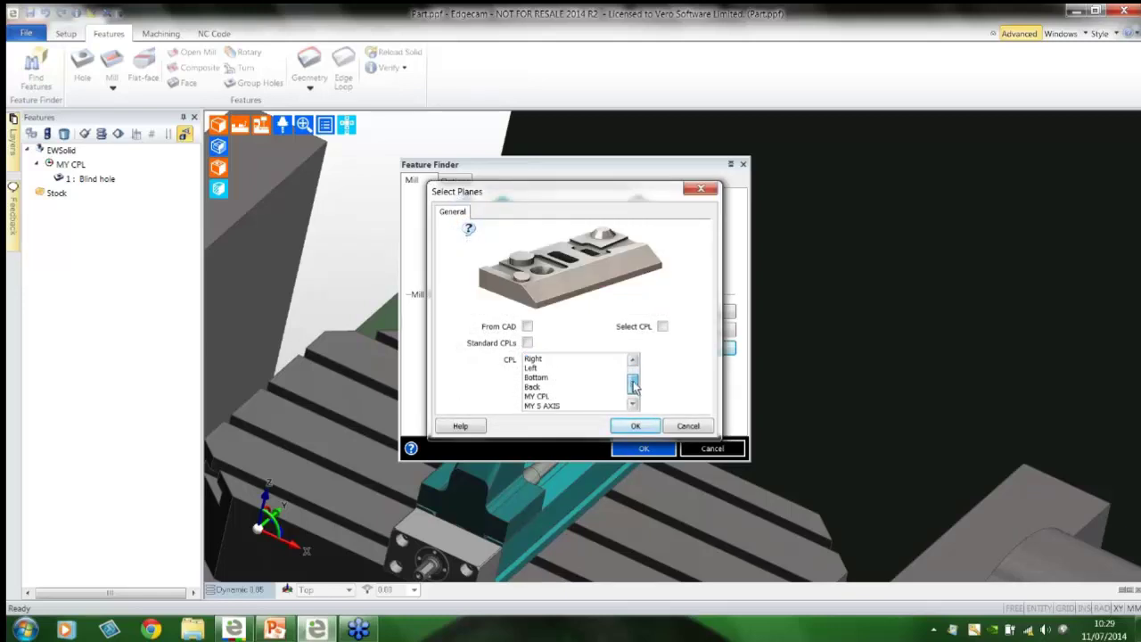
click(536, 398)
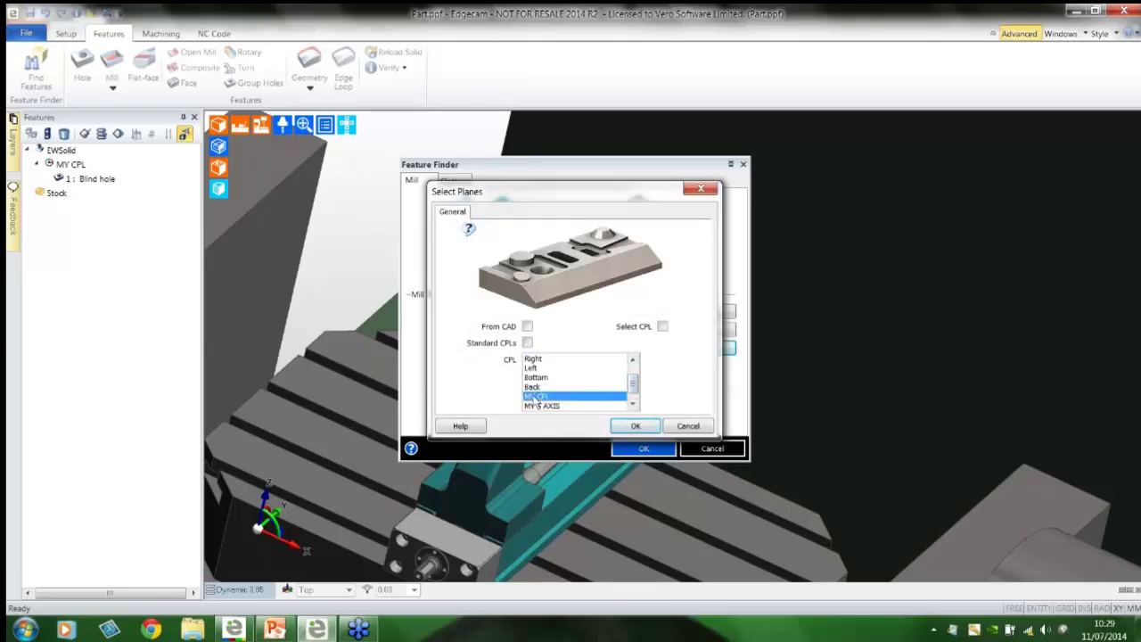
click(635, 425)
click(644, 448)
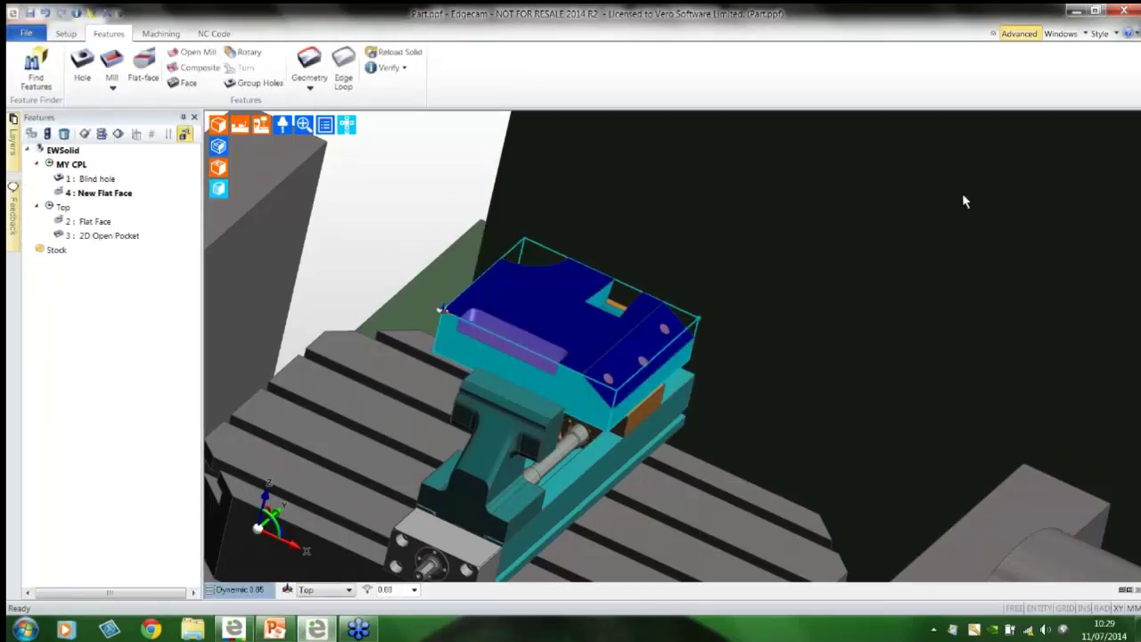
Accept the features found on the solid and hide the machine graphics around the part and vice.
right_click(80, 153)
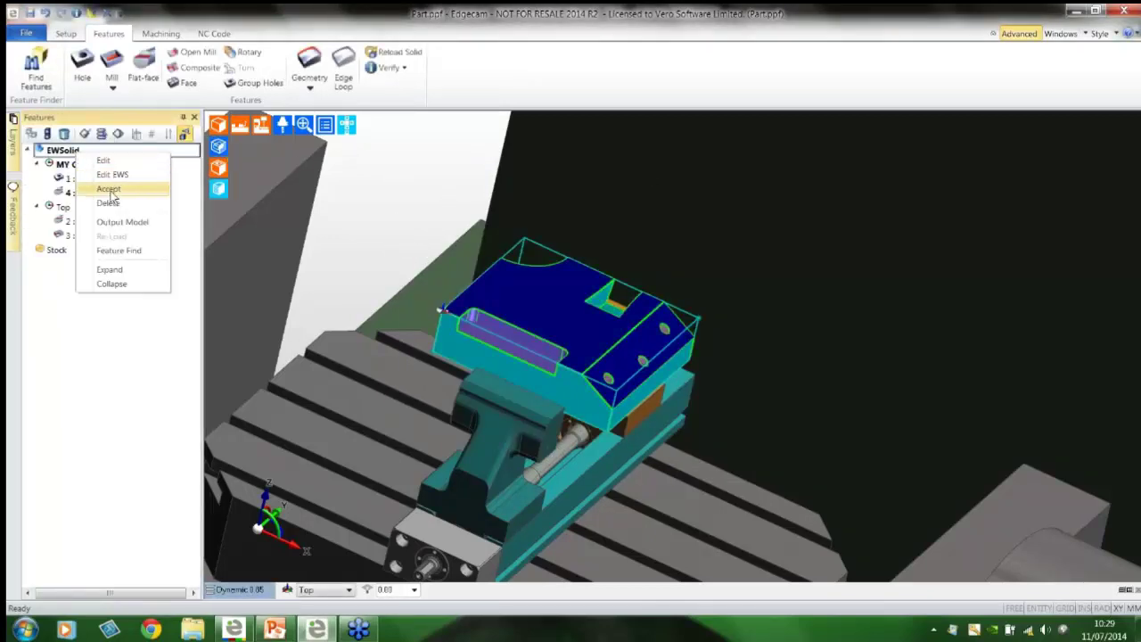
click(114, 191)
middle_drag(536, 296, 410, 192)
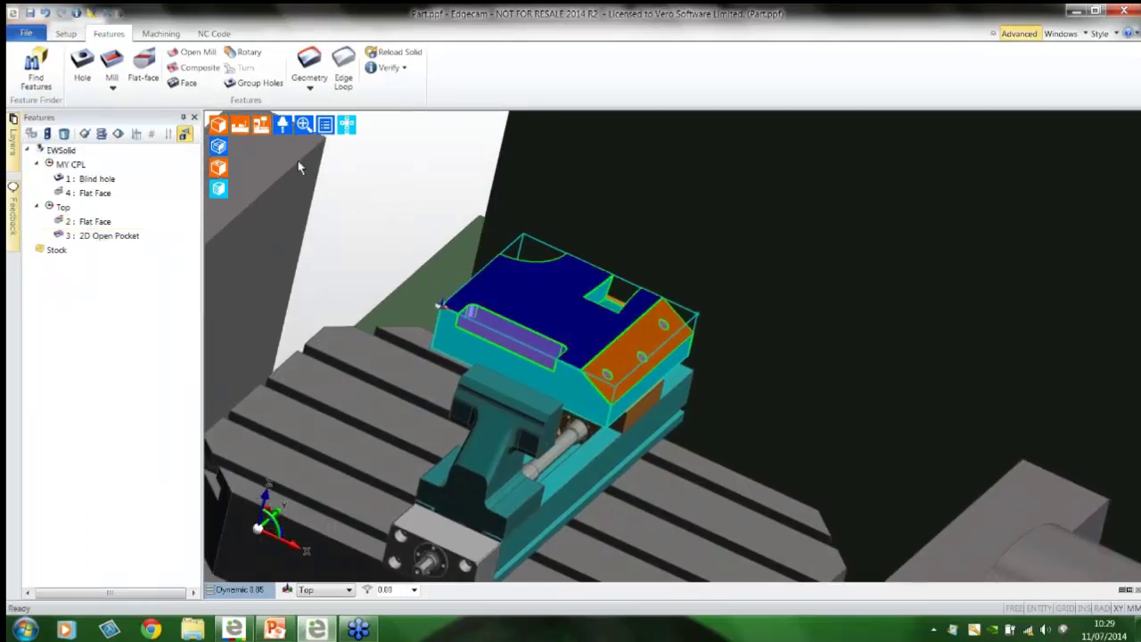
click(260, 125)
scroll(404, 223, up, 3)
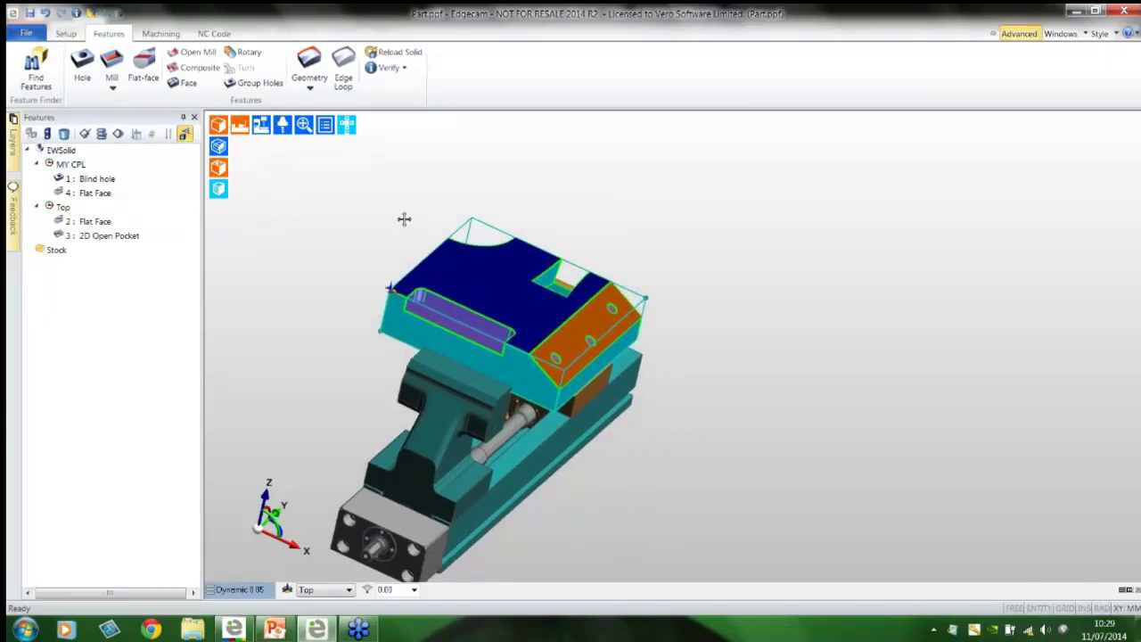
middle_drag(404, 223, 375, 188)
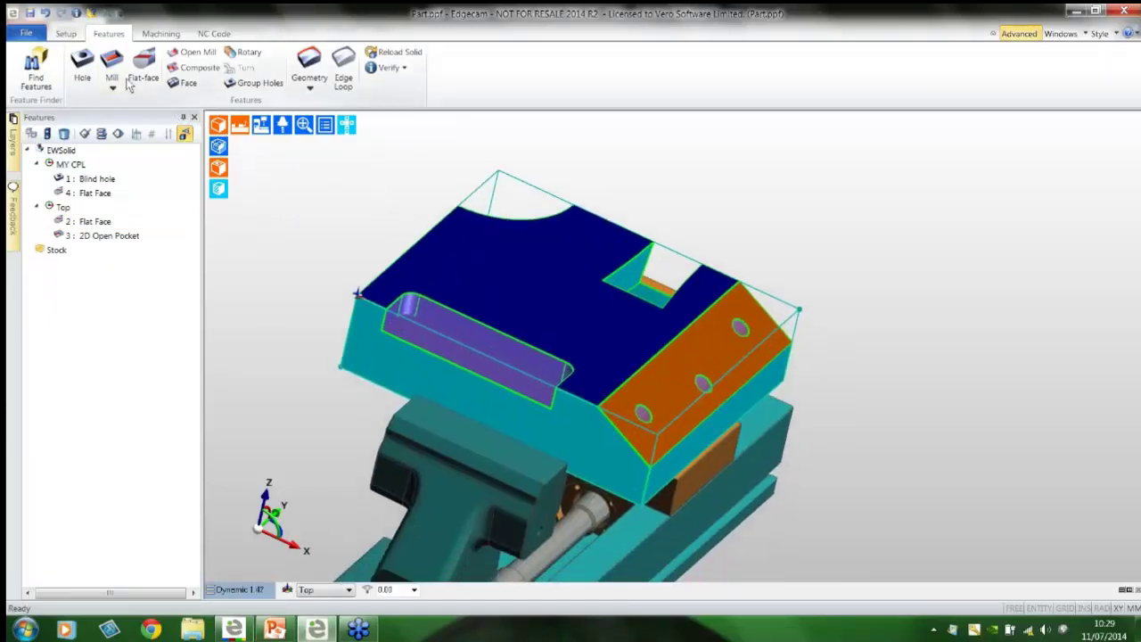
Open the automatic manufacturing options and review the Planning Board and Turning settings, including the Rough Grooving Cycle Type choices.
click(160, 34)
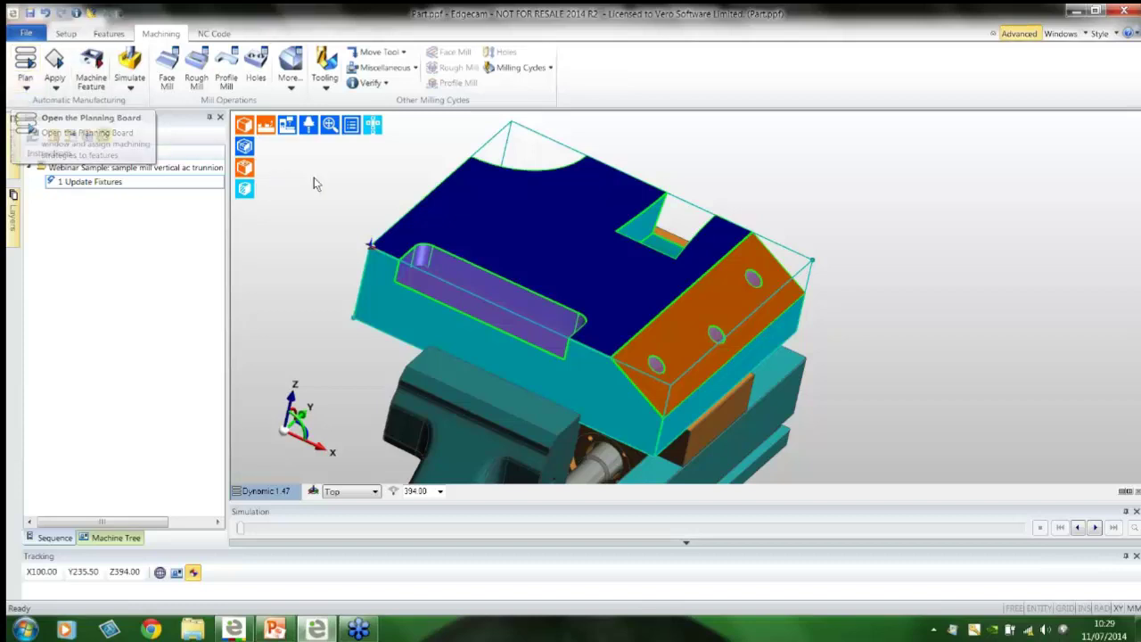
click(25, 87)
click(40, 103)
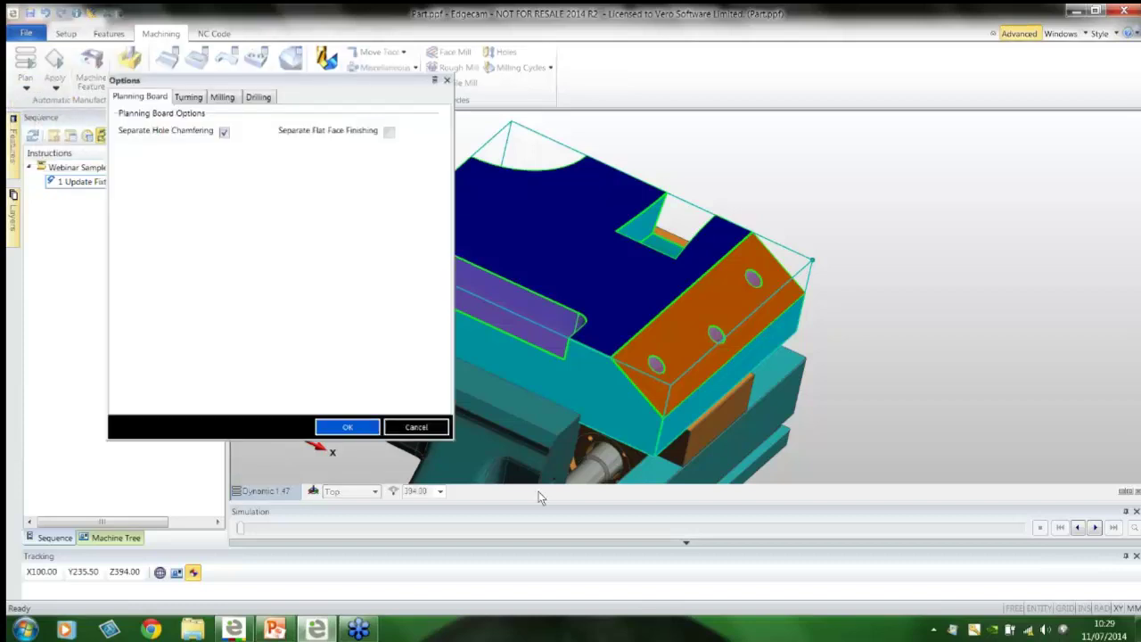
drag(321, 89, 488, 155)
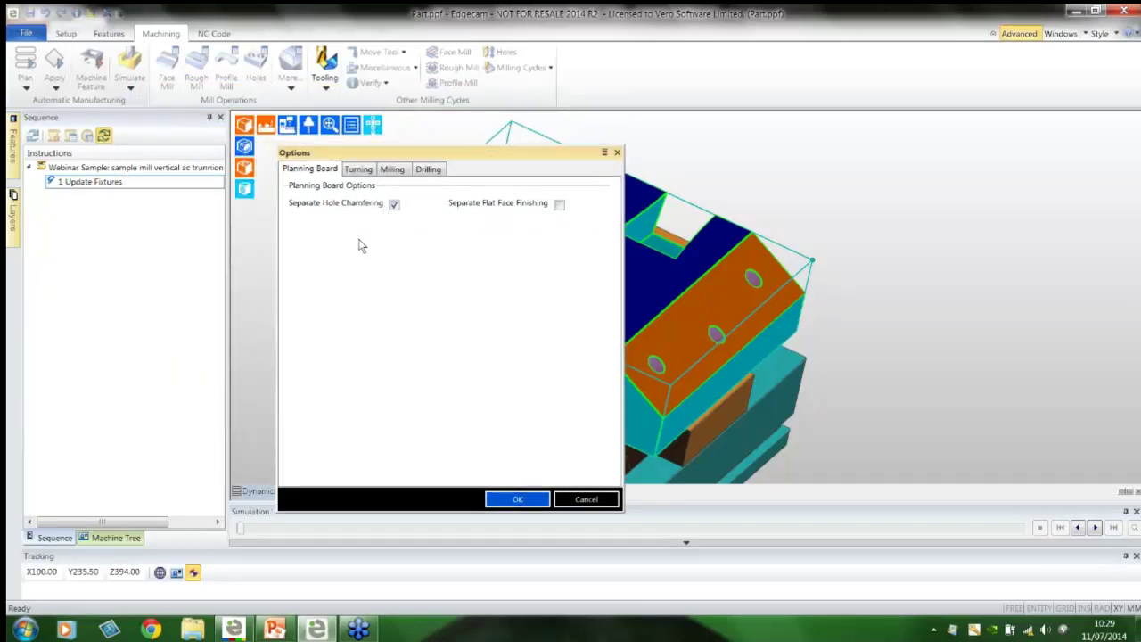
click(359, 170)
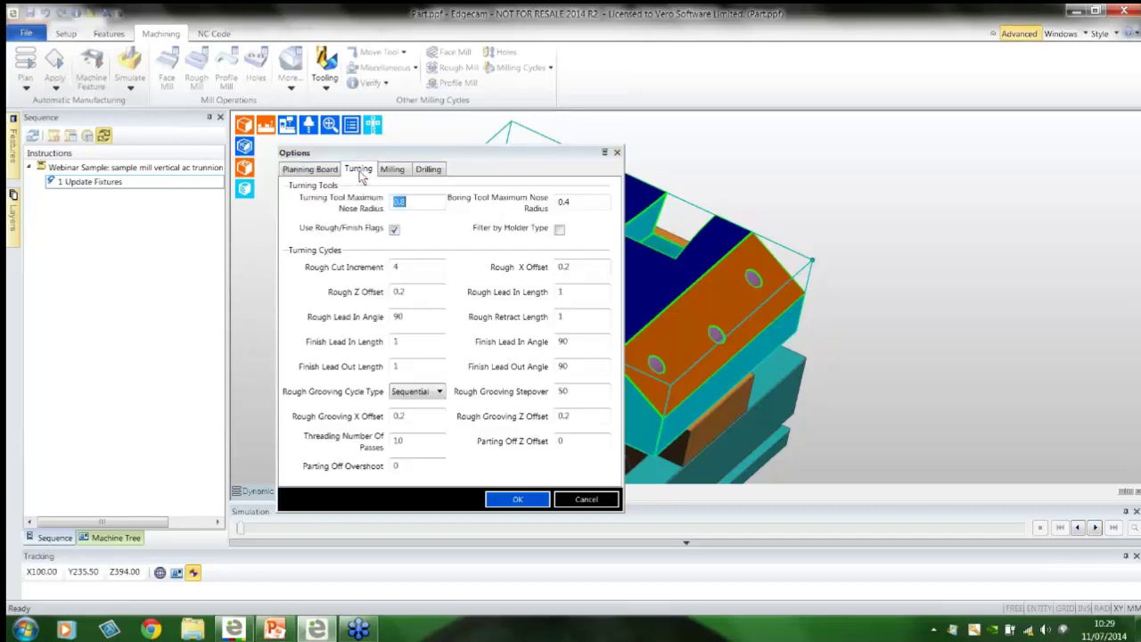
click(438, 391)
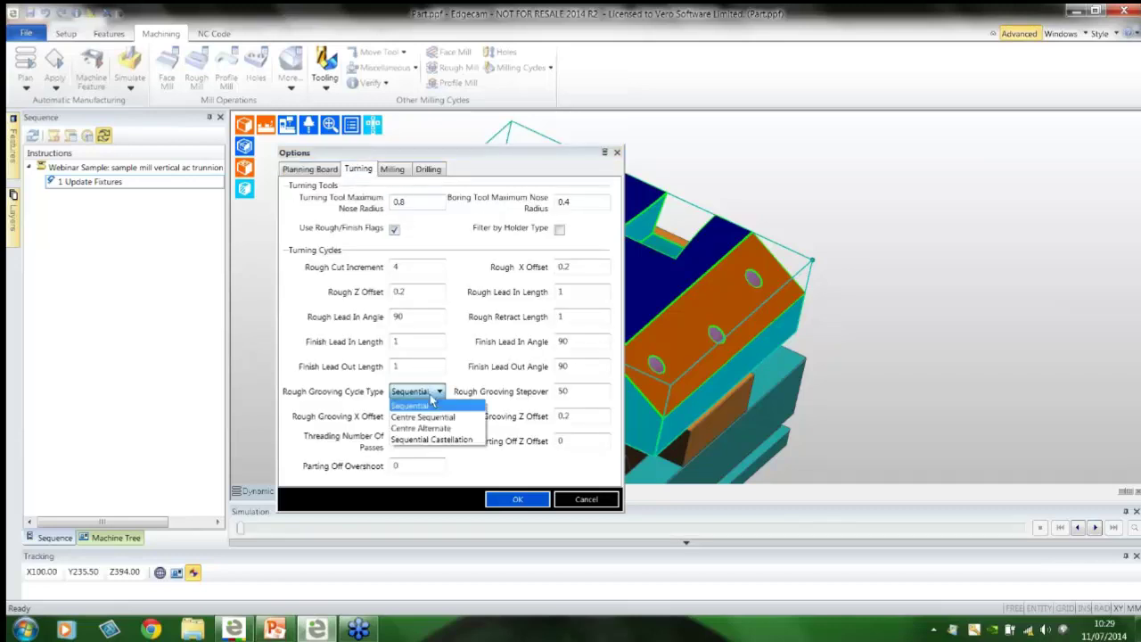
click(450, 440)
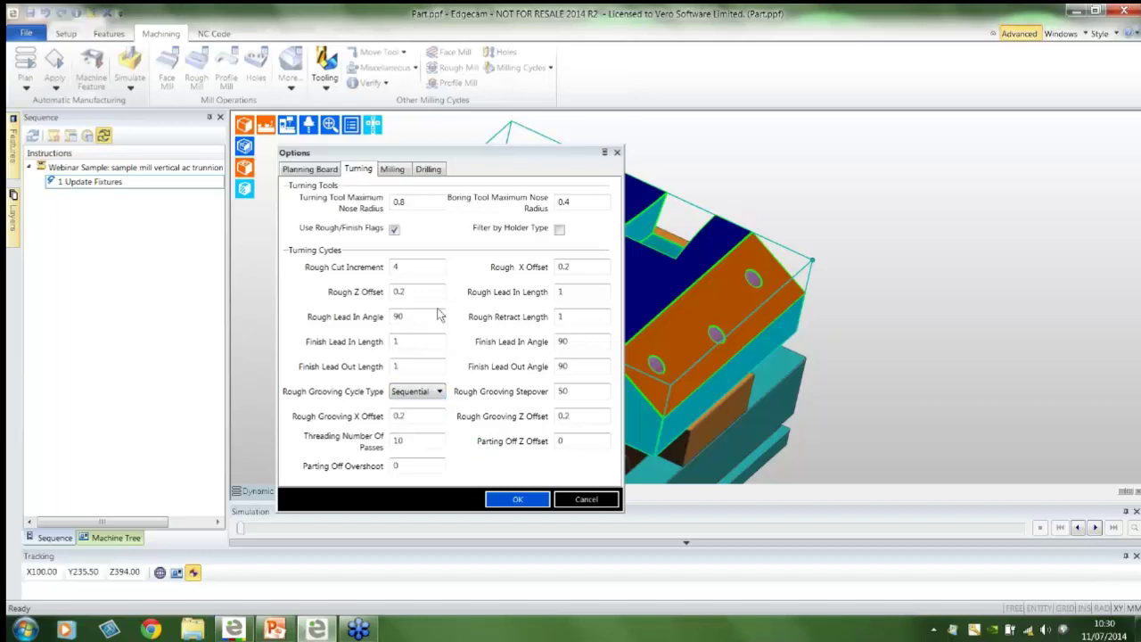
Review the Milling options, including the roughing strategy and Roughing Z Offset, and close the options without saving.
click(392, 169)
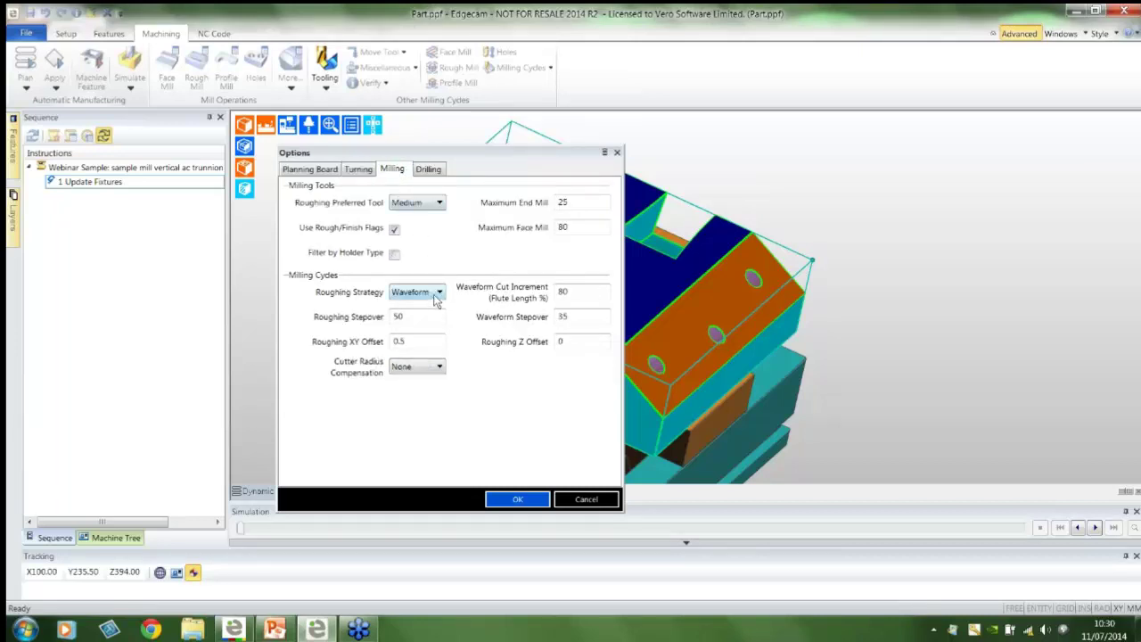
click(435, 293)
click(431, 305)
click(569, 341)
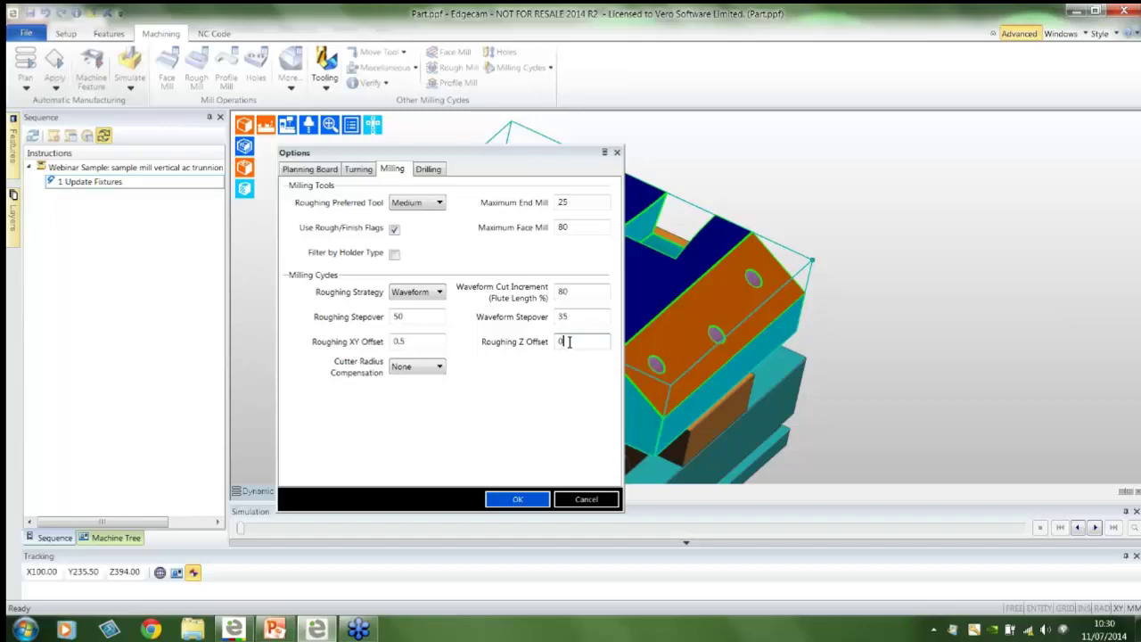
click(585, 499)
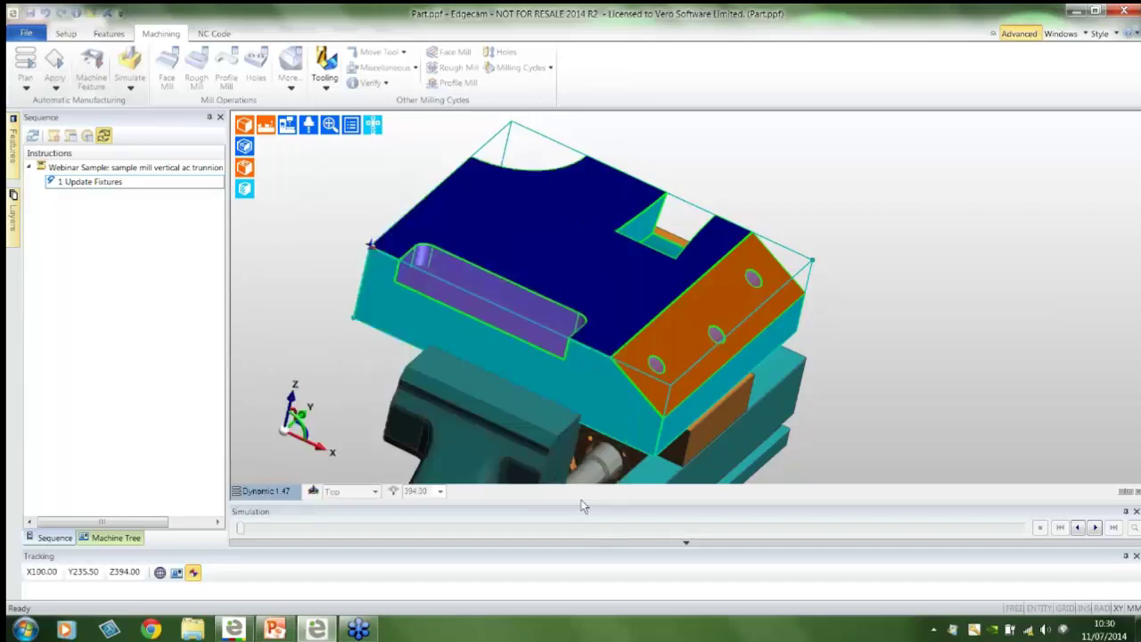
Clear the feature selection and hide the solid model, leaving the machining features displayed.
click(380, 221)
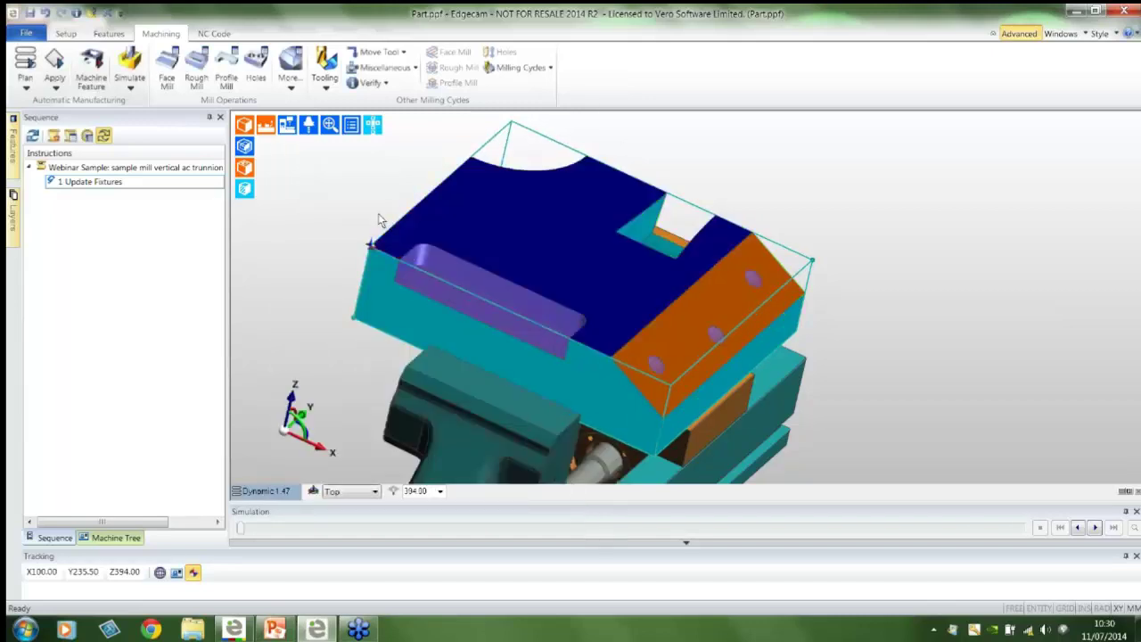
click(246, 169)
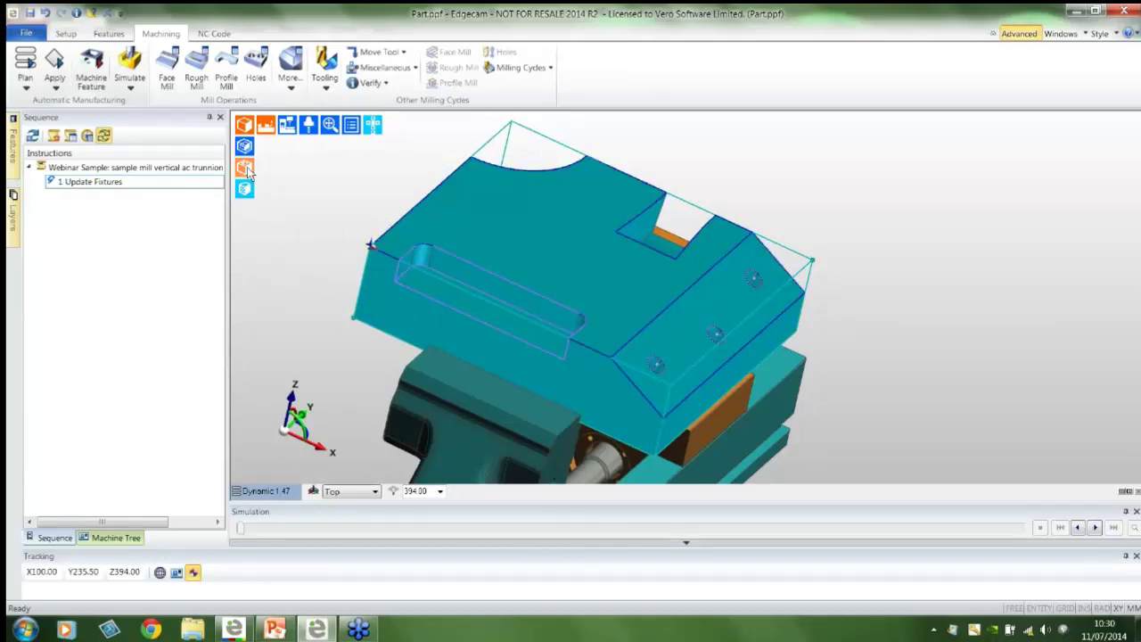
click(244, 145)
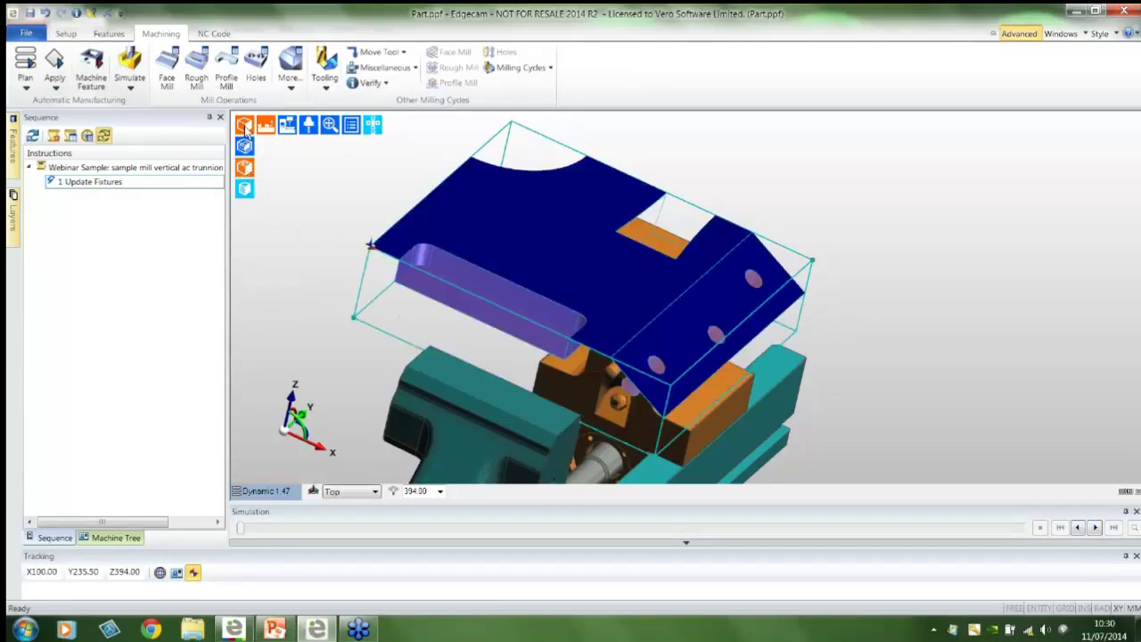
middle_drag(345, 207, 306, 196)
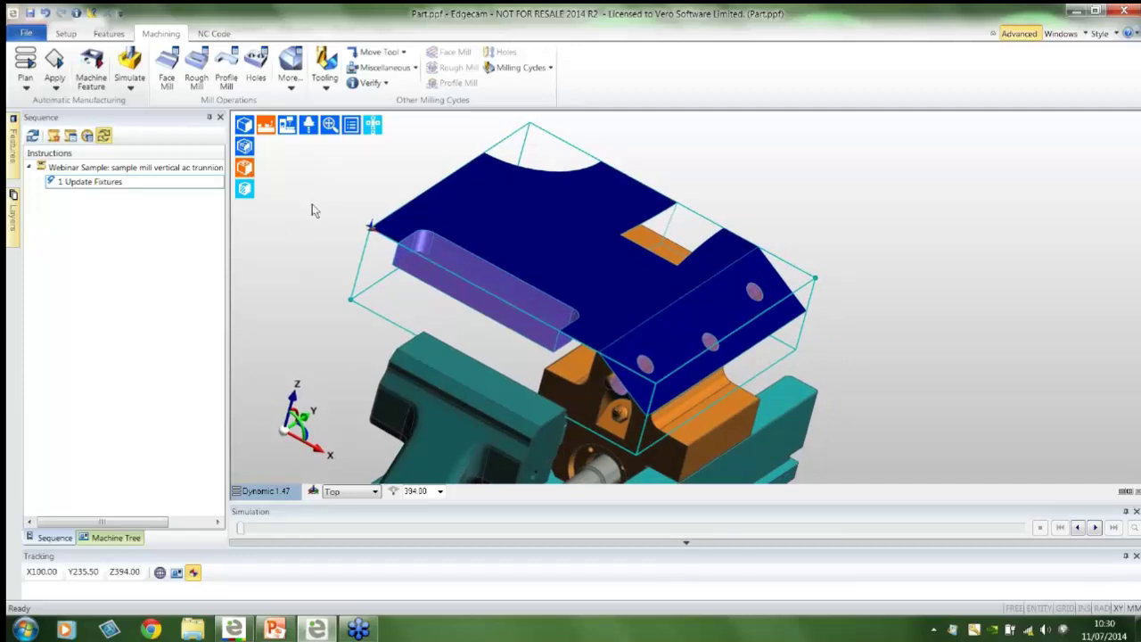
Rough the angled flat face on MY CPL automatically with feature machining, using the Default strategy set.
click(92, 62)
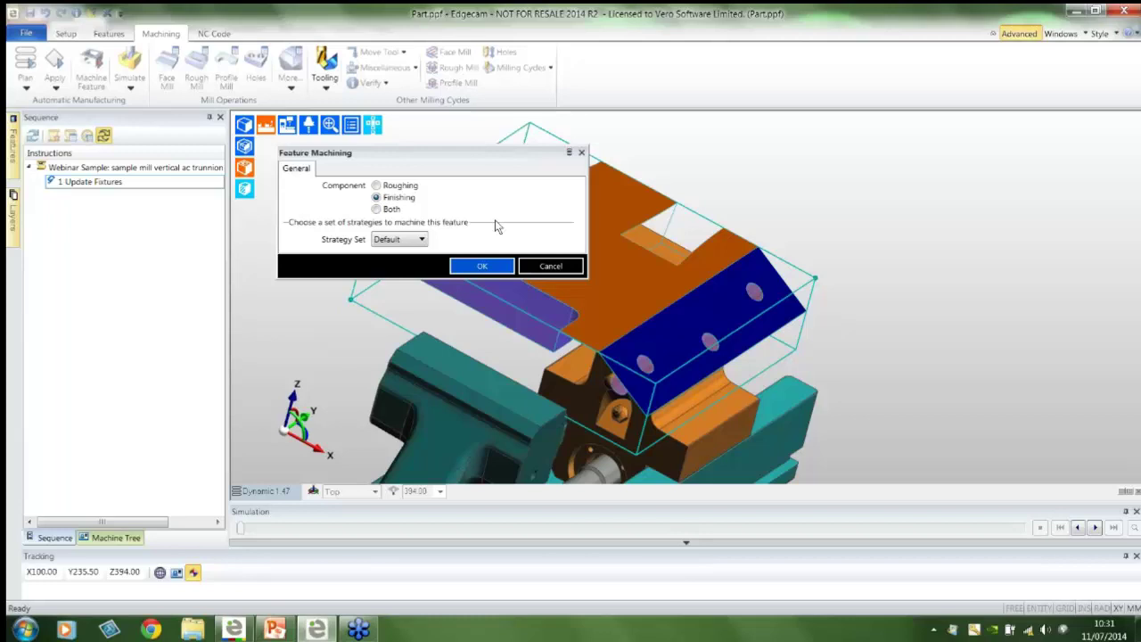
click(377, 210)
click(384, 188)
click(423, 241)
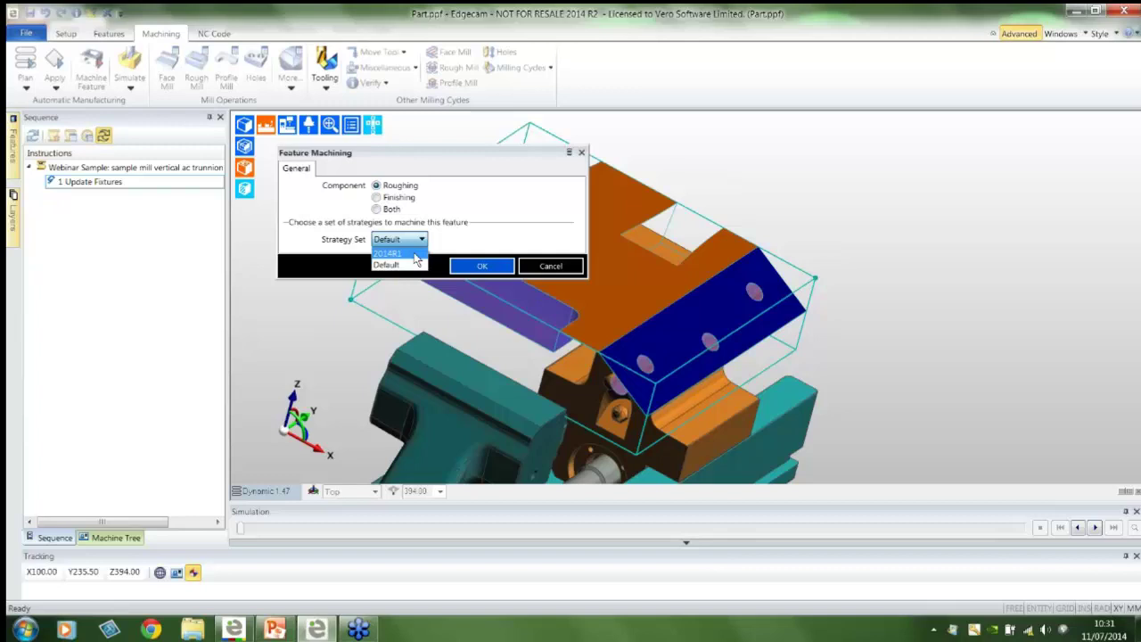
click(392, 265)
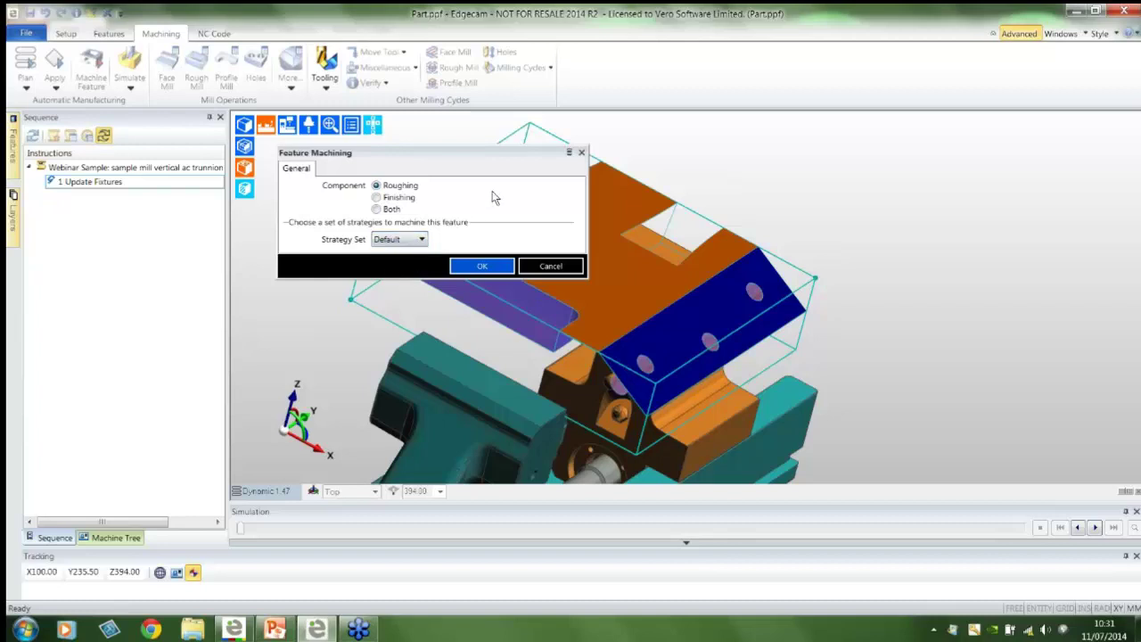
click(481, 266)
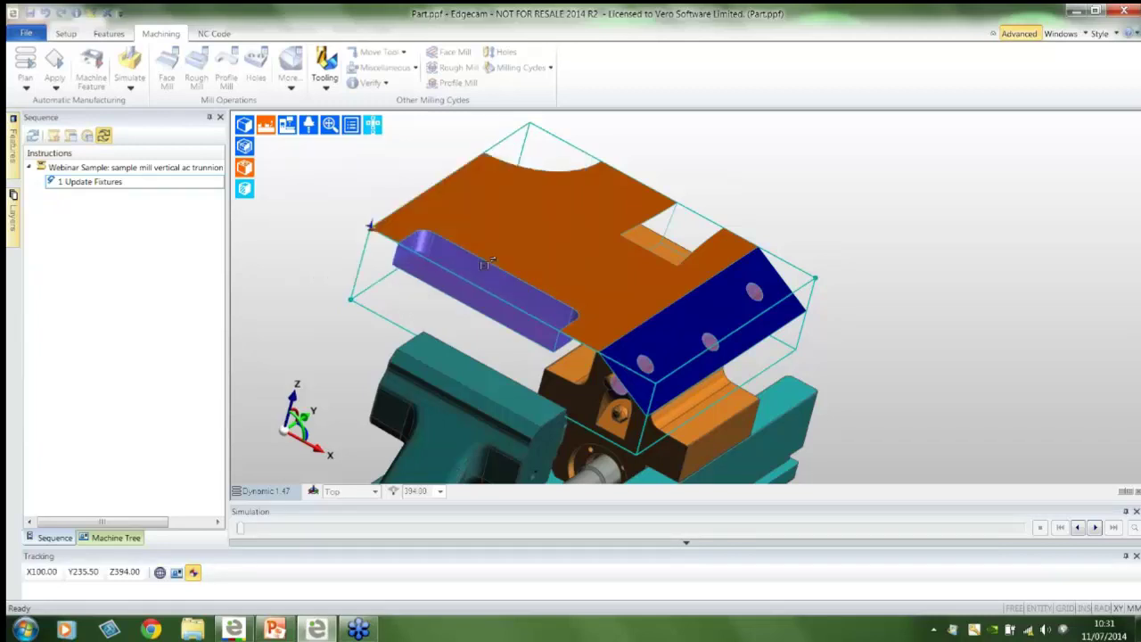
click(735, 304)
right_click(814, 216)
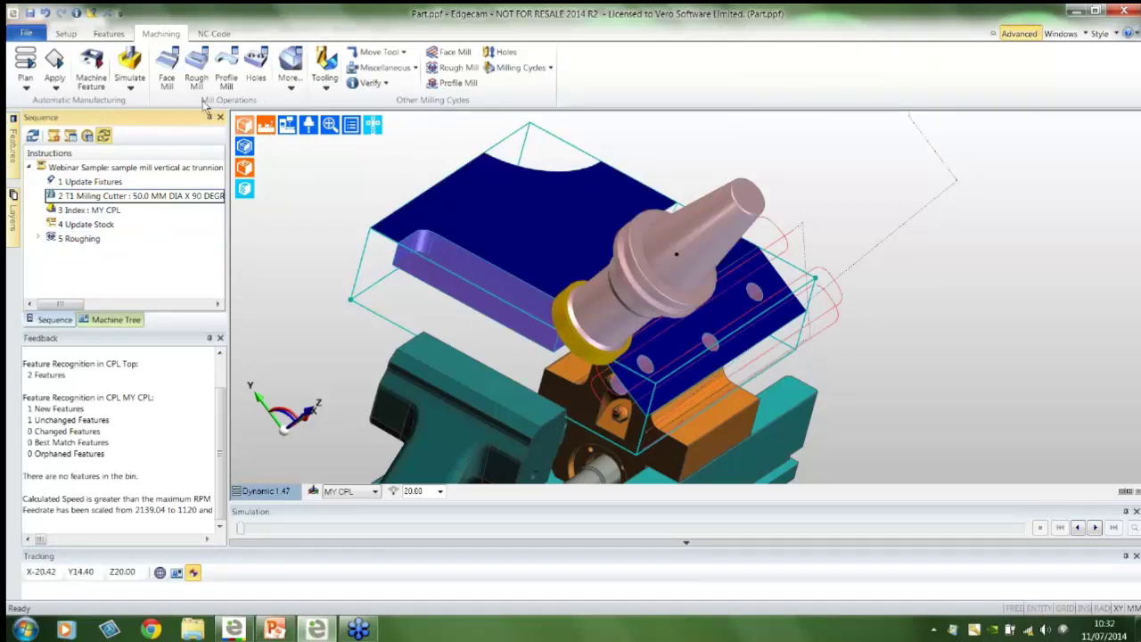
Finish the 2D open pocket along the part's front edge with feature machining and the Default strategy set.
click(91, 69)
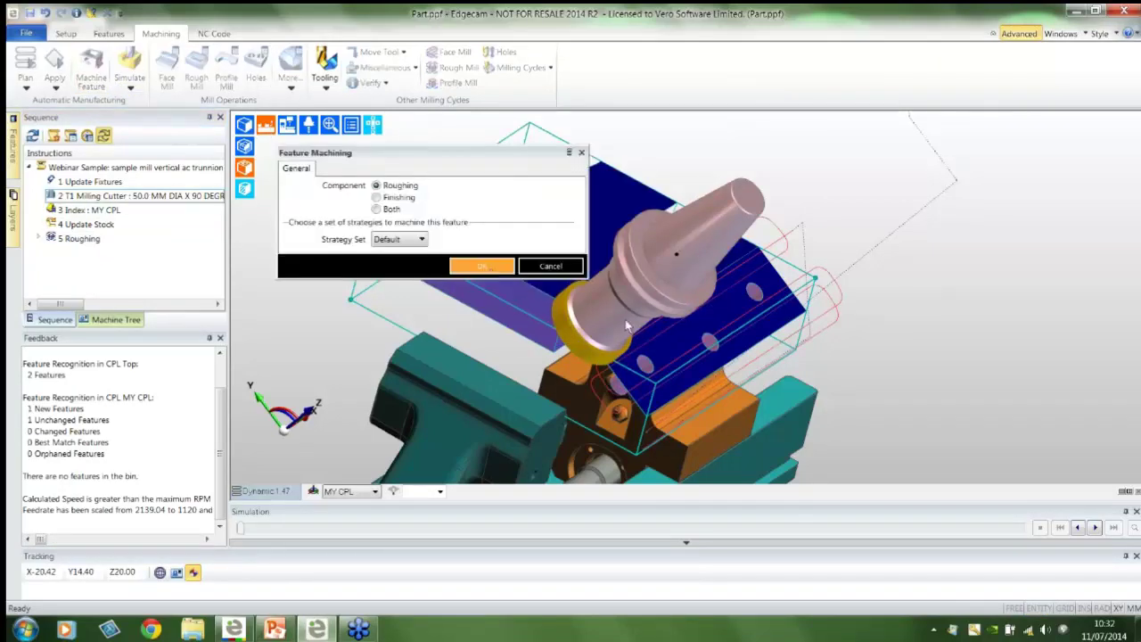
click(378, 198)
click(463, 268)
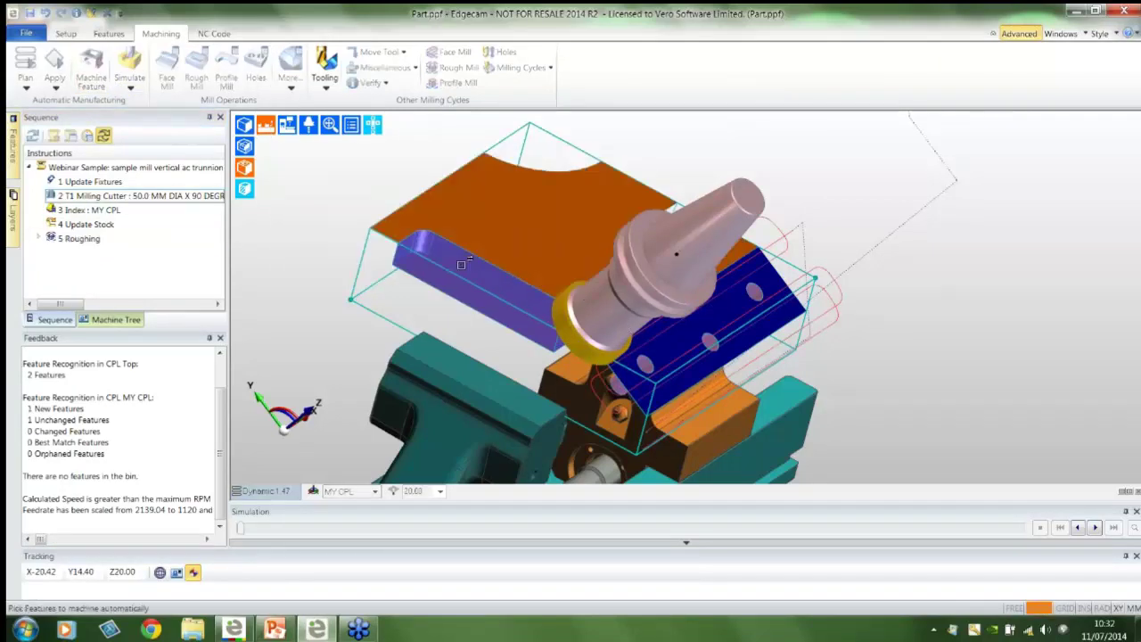
right_click(321, 208)
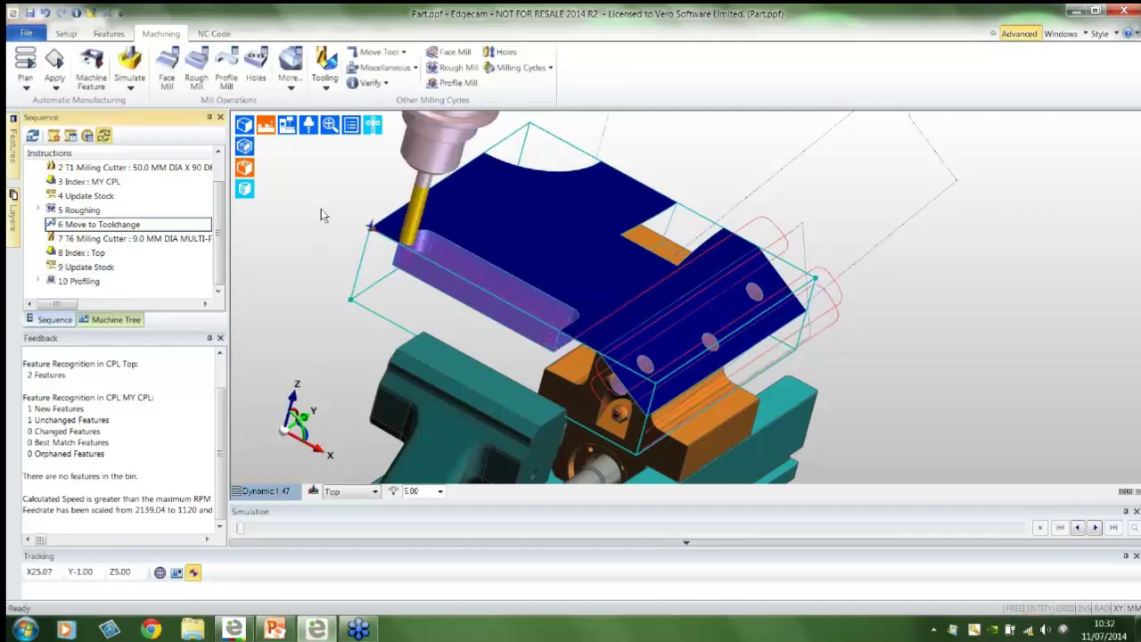
Machine the three blind holes in the angled face with feature machining set to Roughing and the Default strategy set.
click(91, 67)
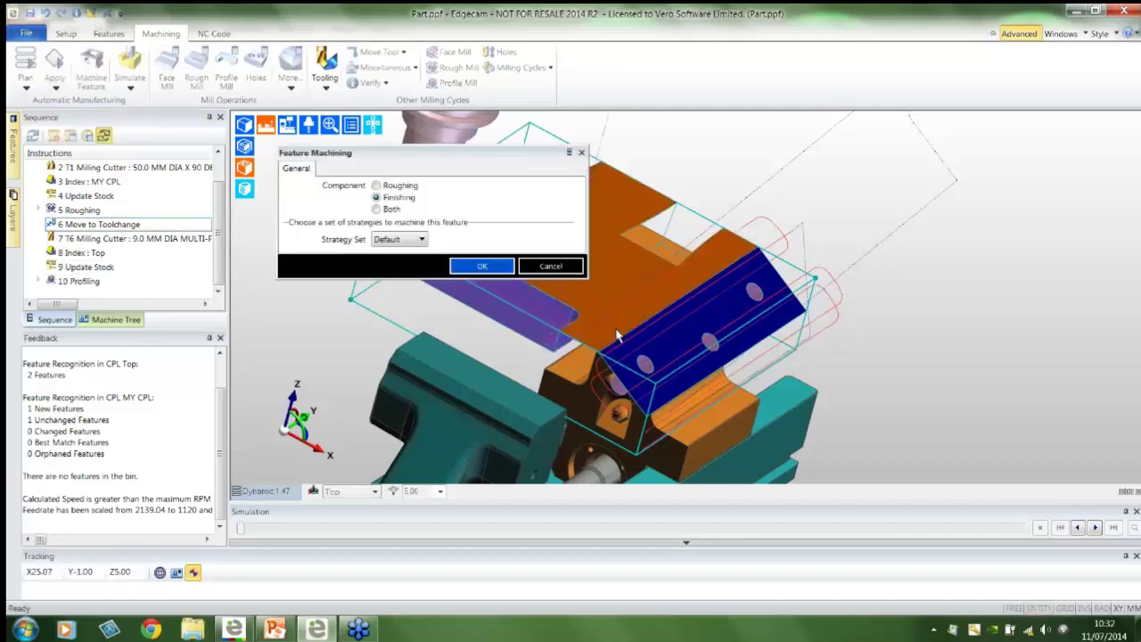
click(375, 185)
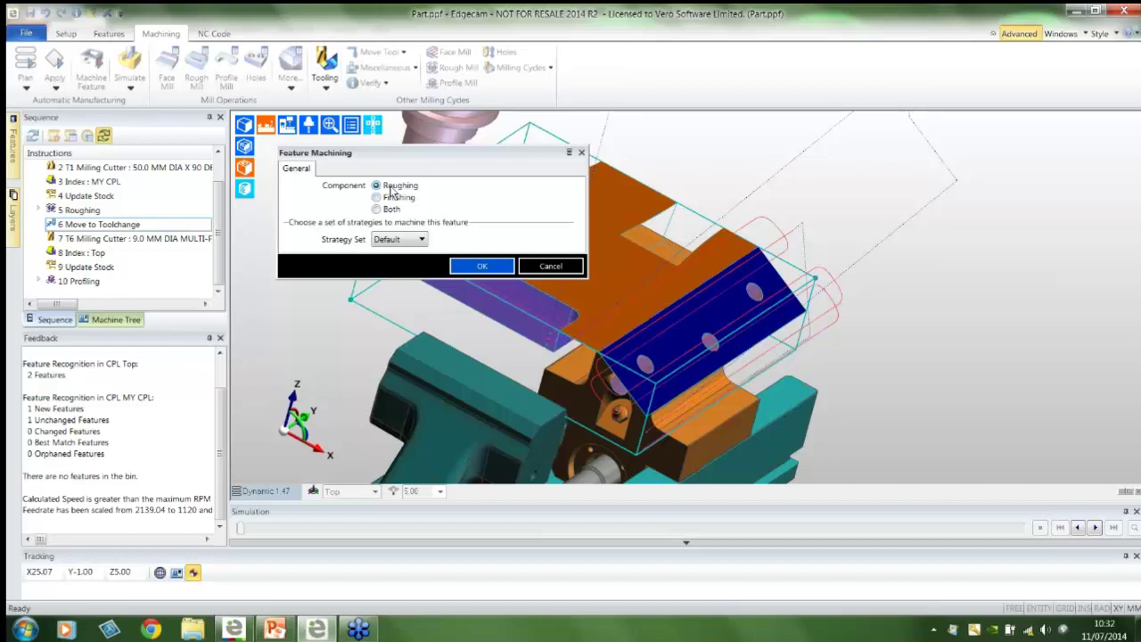
click(470, 265)
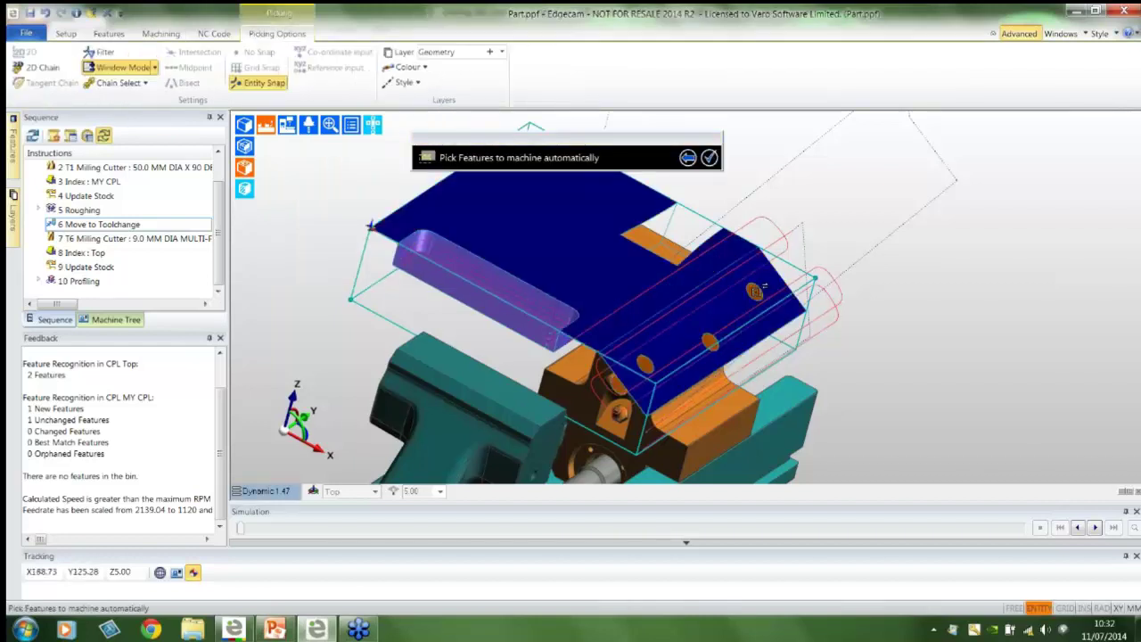
right_click(897, 296)
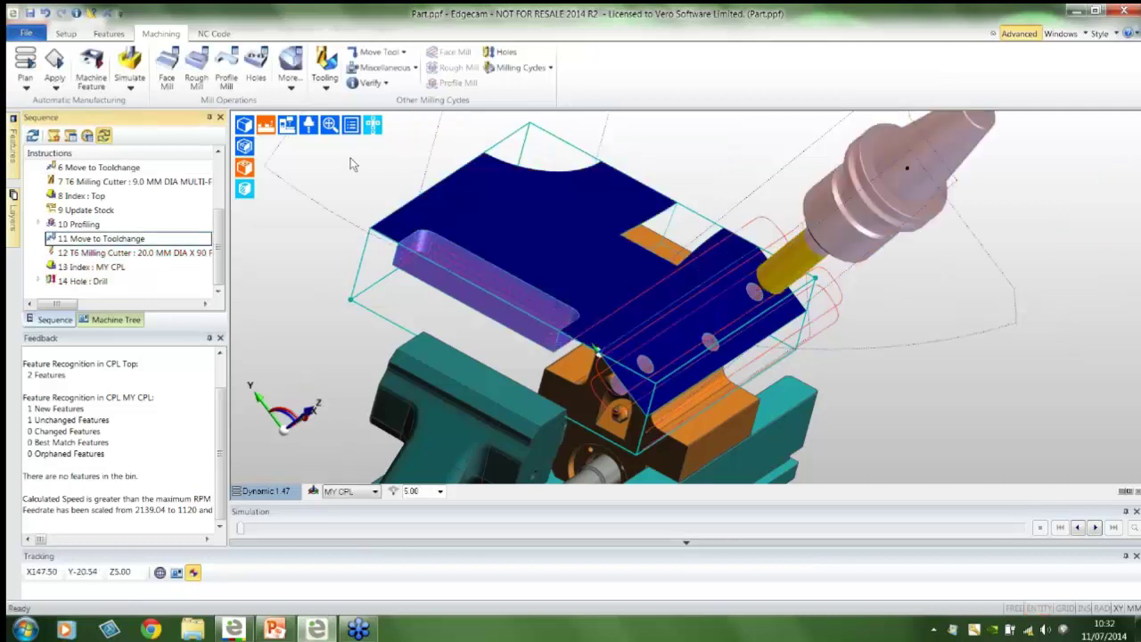
Display the stock and examine the drilling of the angled holes in the Front view.
click(244, 148)
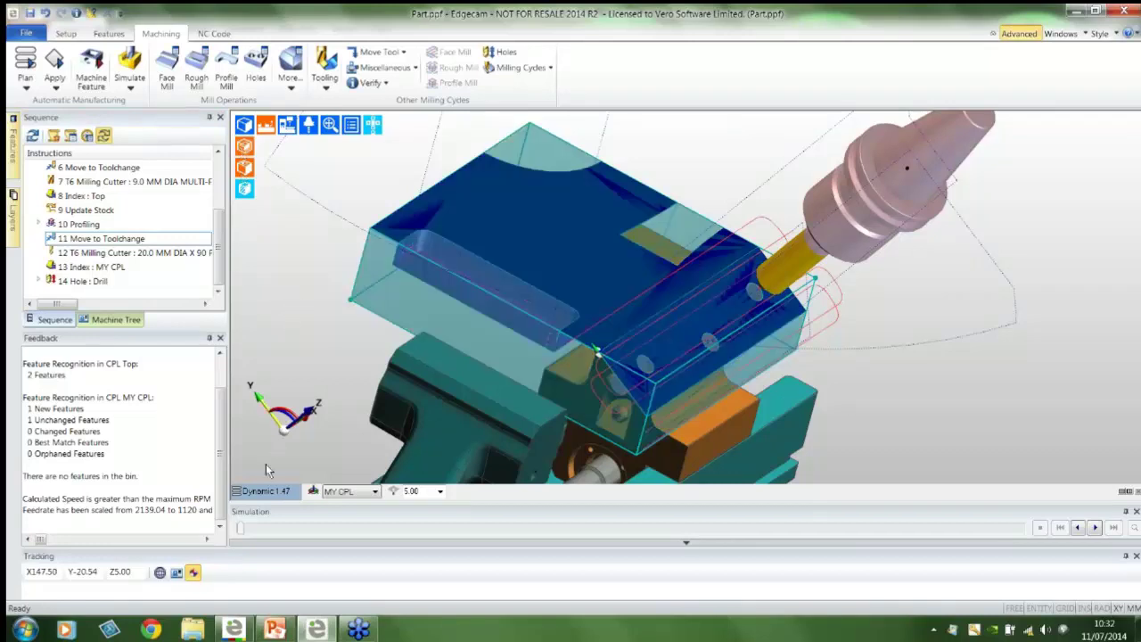
click(262, 491)
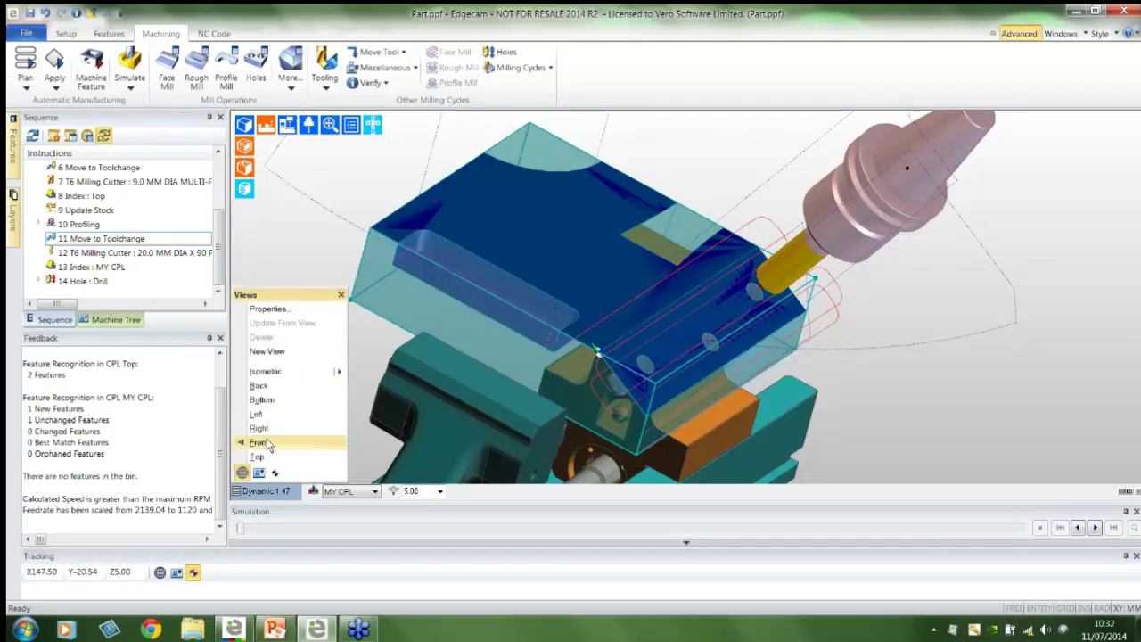
click(266, 441)
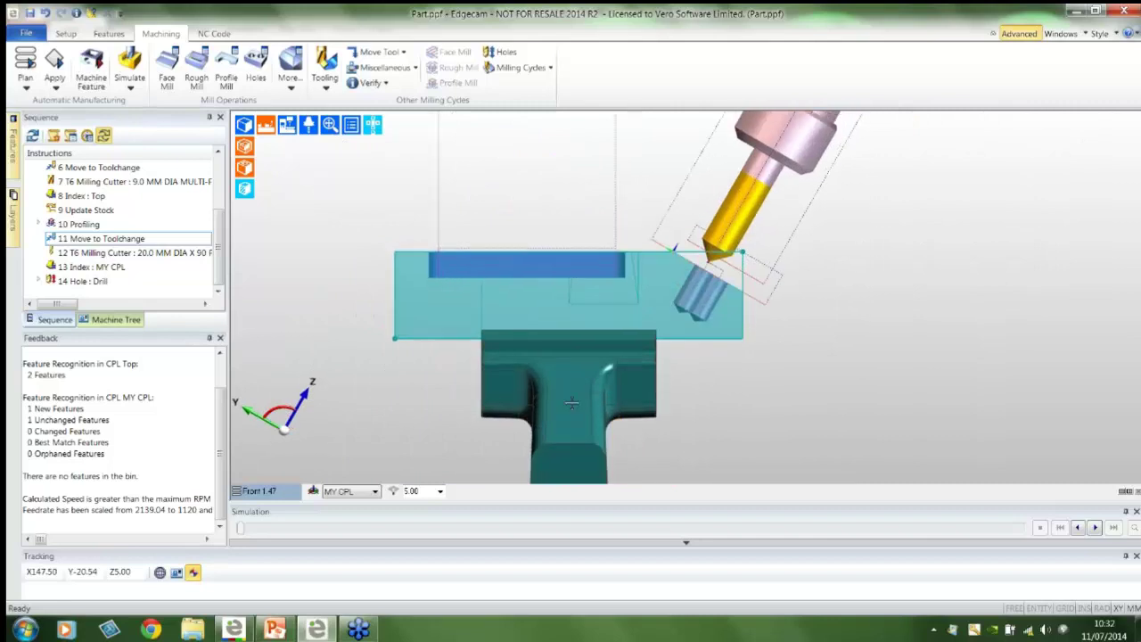
scroll(575, 415, up, 4)
middle_drag(565, 376, 802, 481)
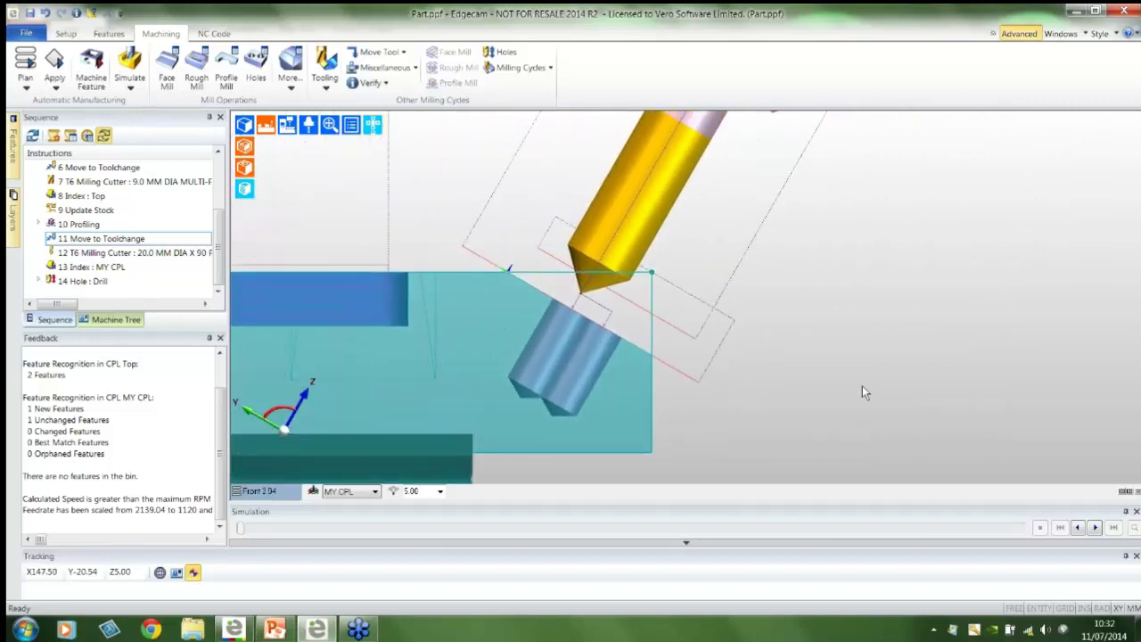
middle_drag(864, 385, 932, 407)
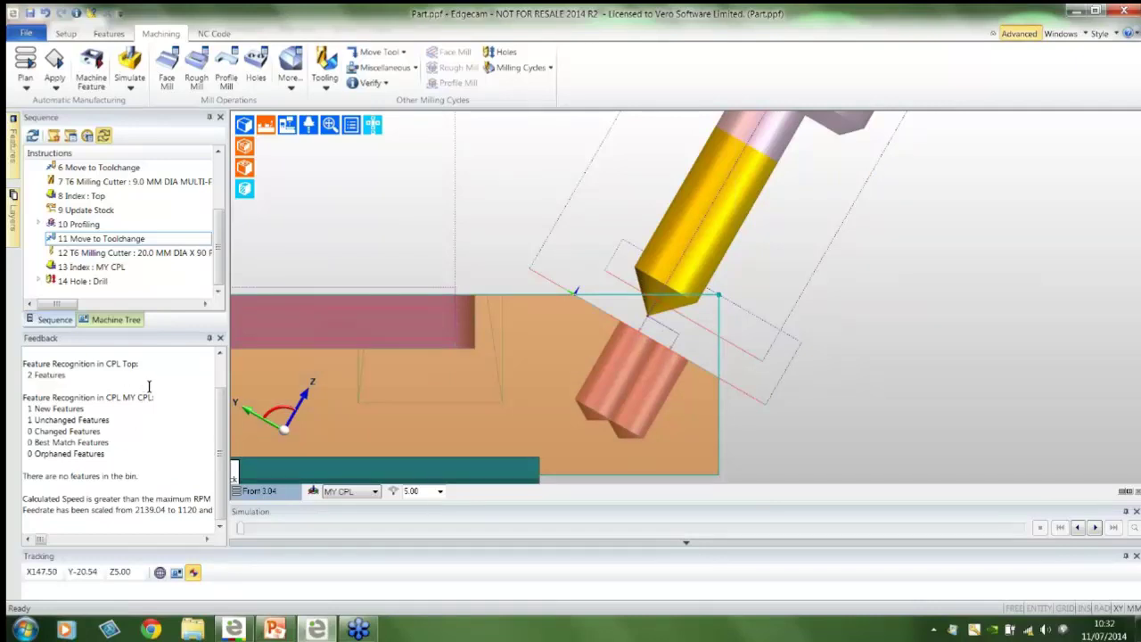
Examine the strategy types and the depth settings of the angled holes' drill cycle without changing them.
double_click(96, 282)
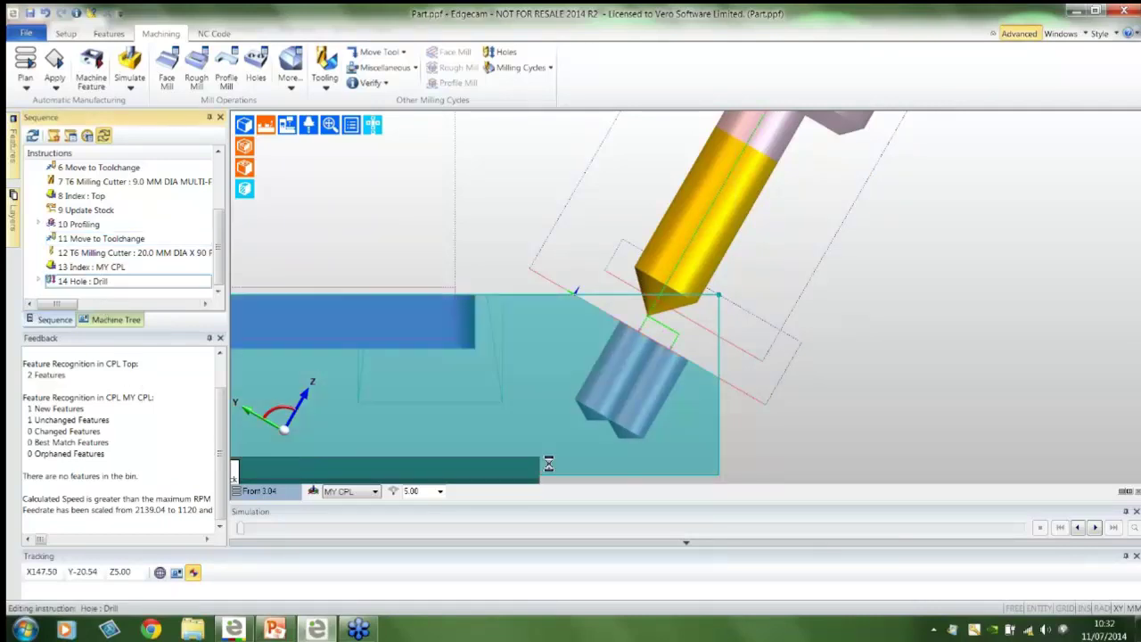
click(405, 267)
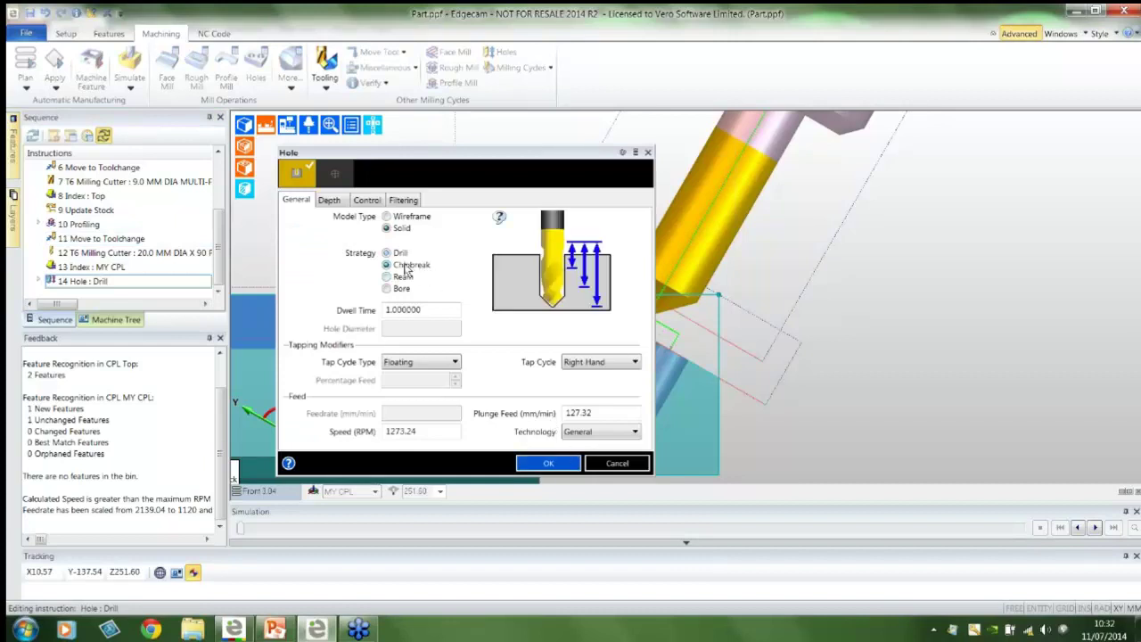
click(403, 277)
click(398, 289)
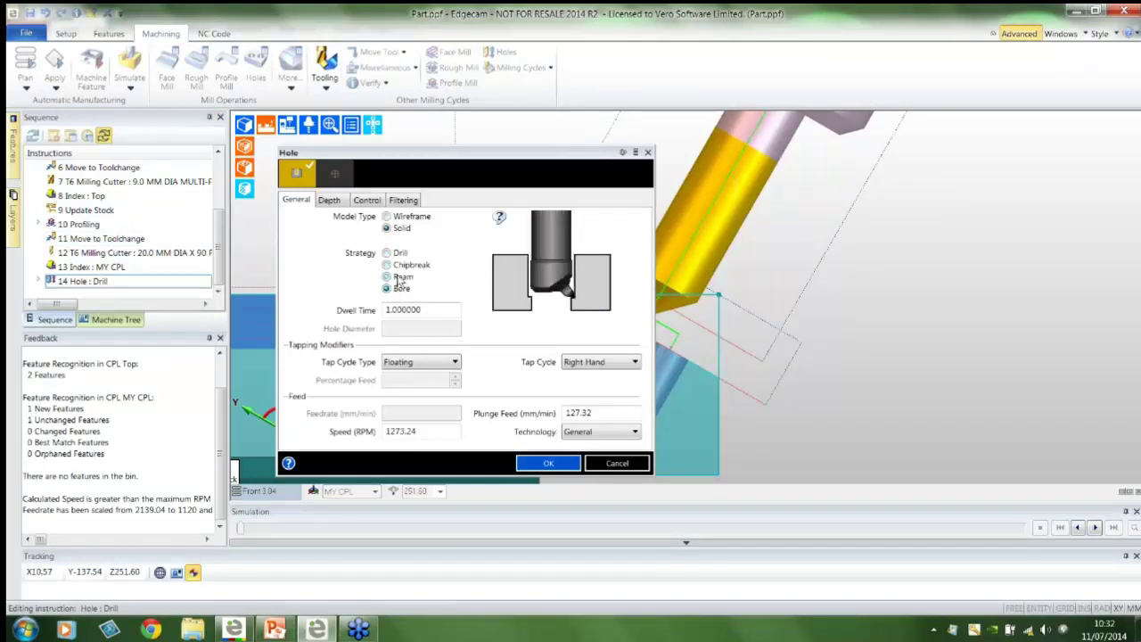
click(400, 277)
click(401, 266)
click(398, 254)
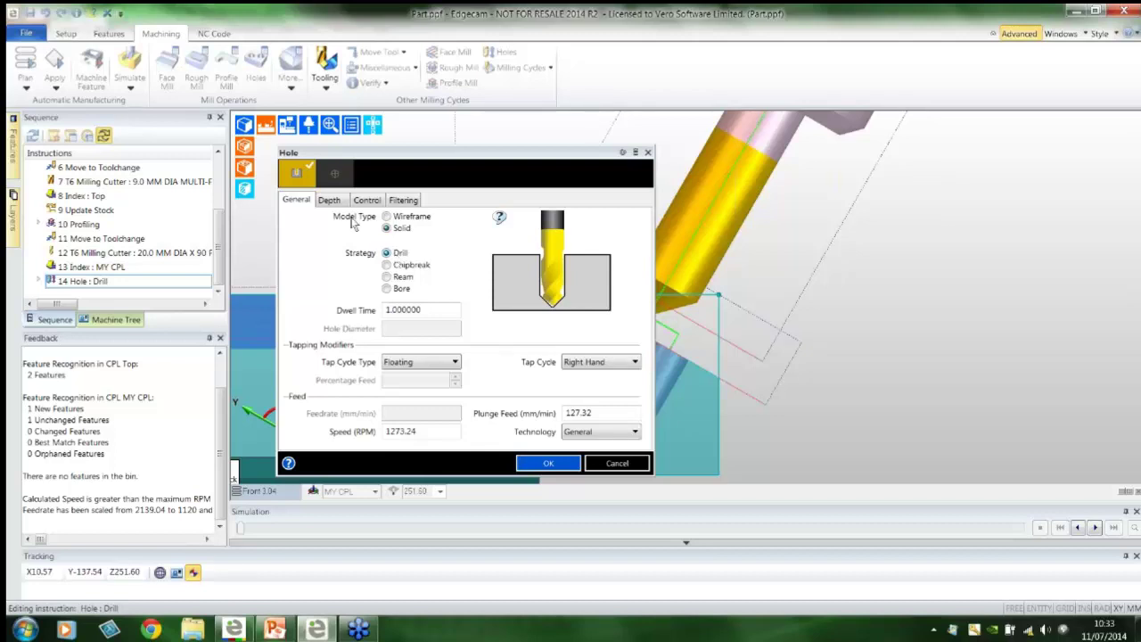
click(329, 200)
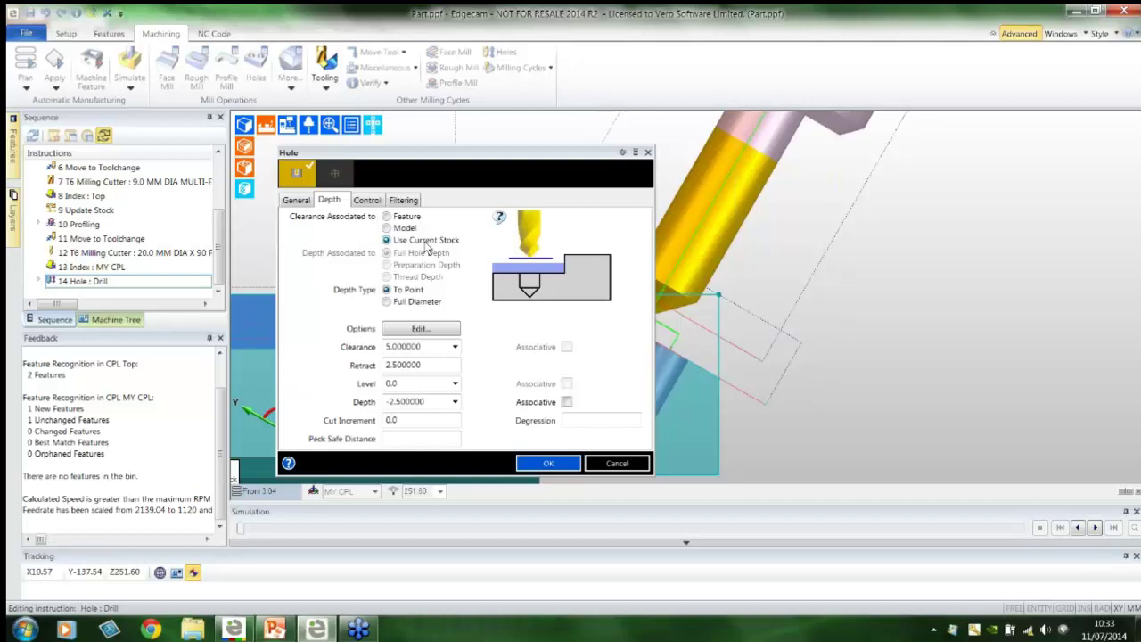
click(617, 462)
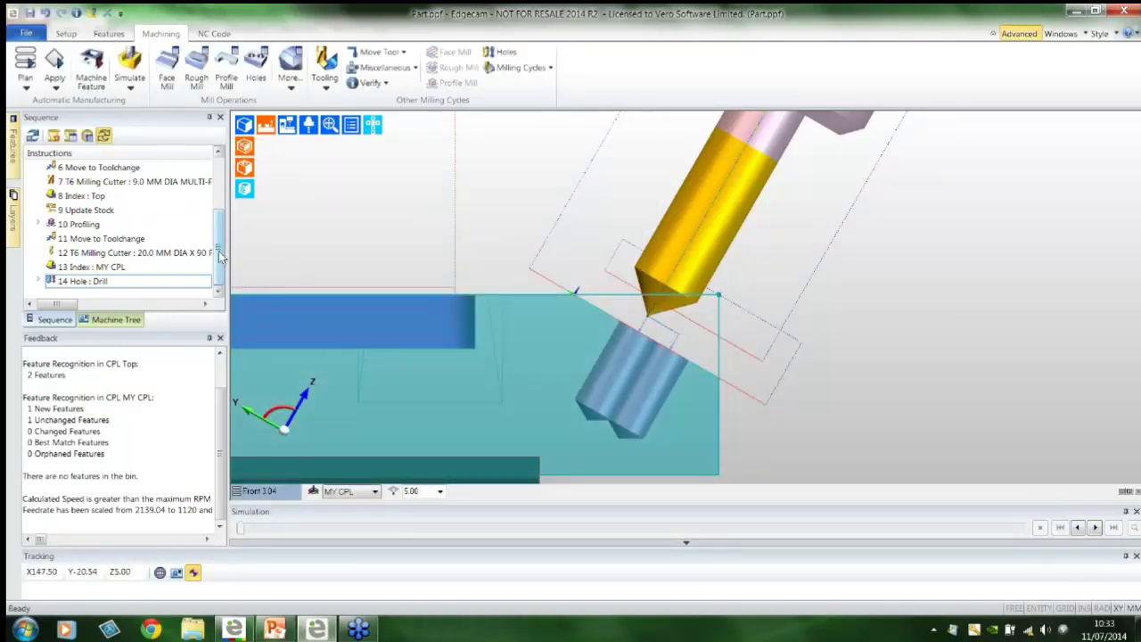
Set the Z Offset of the roughing cycle on the angled face to 15.
drag(221, 258, 219, 195)
middle_drag(787, 371, 726, 391)
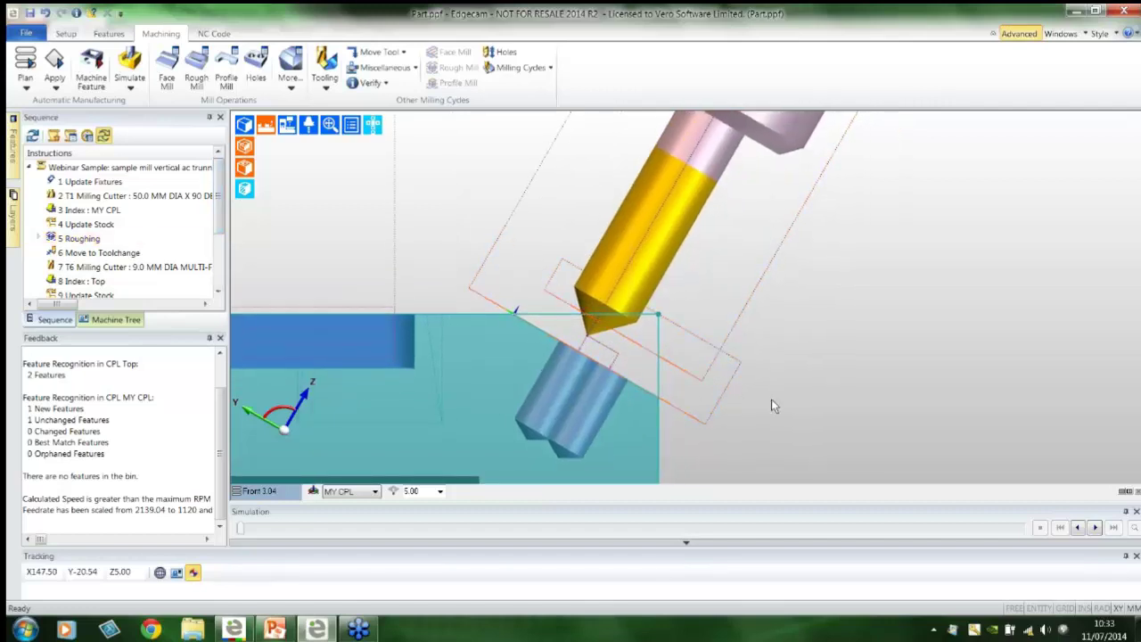
double_click(693, 381)
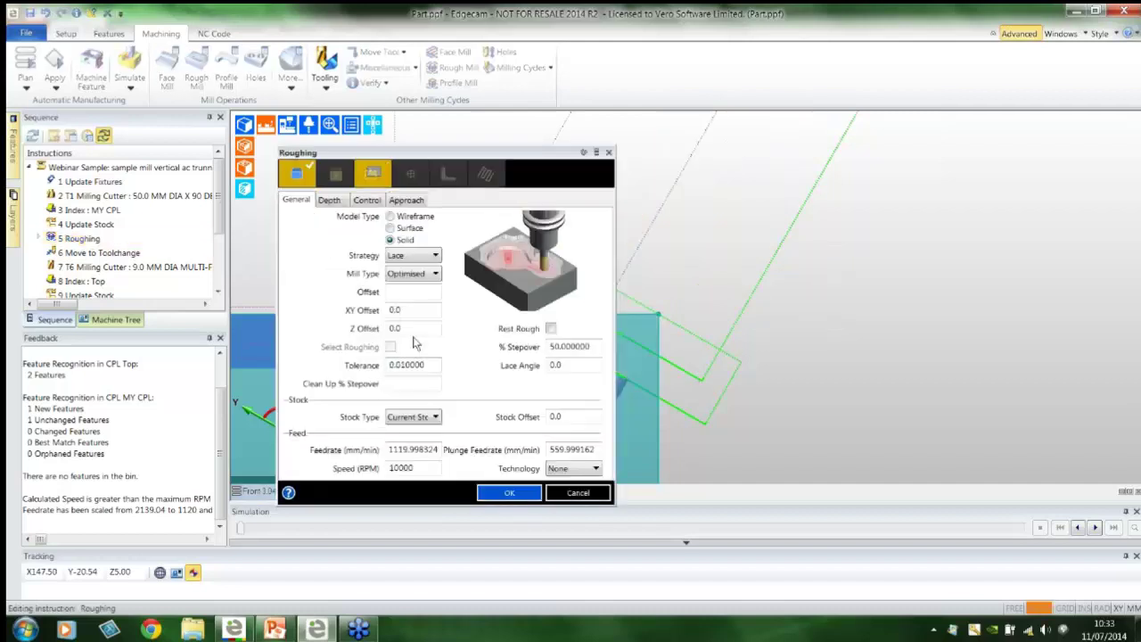
click(411, 329)
text(15)
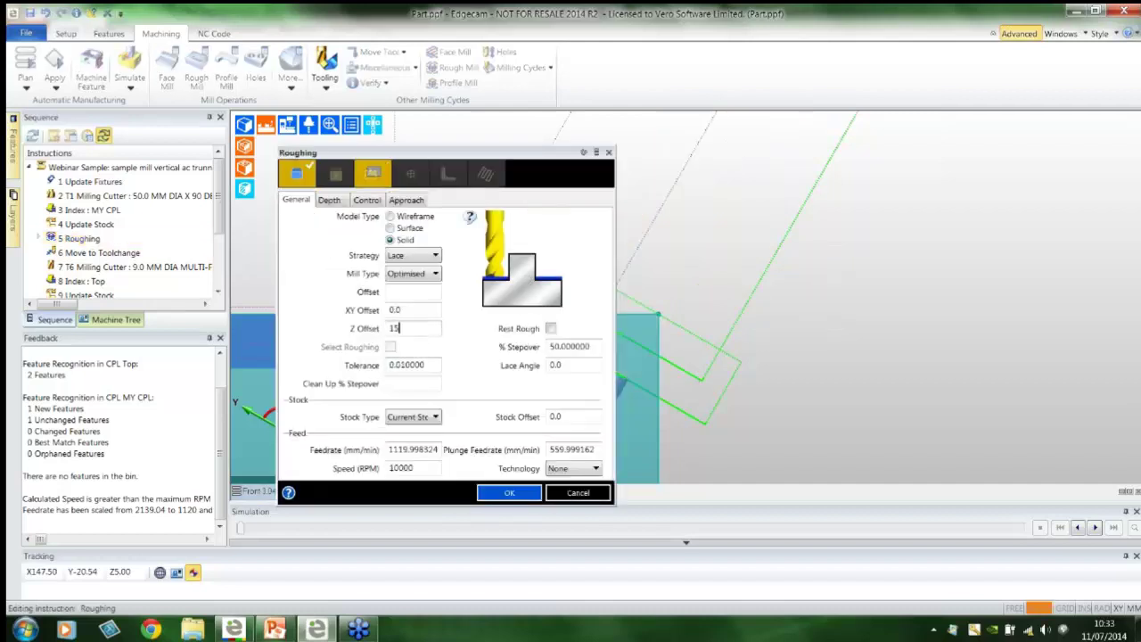
click(504, 493)
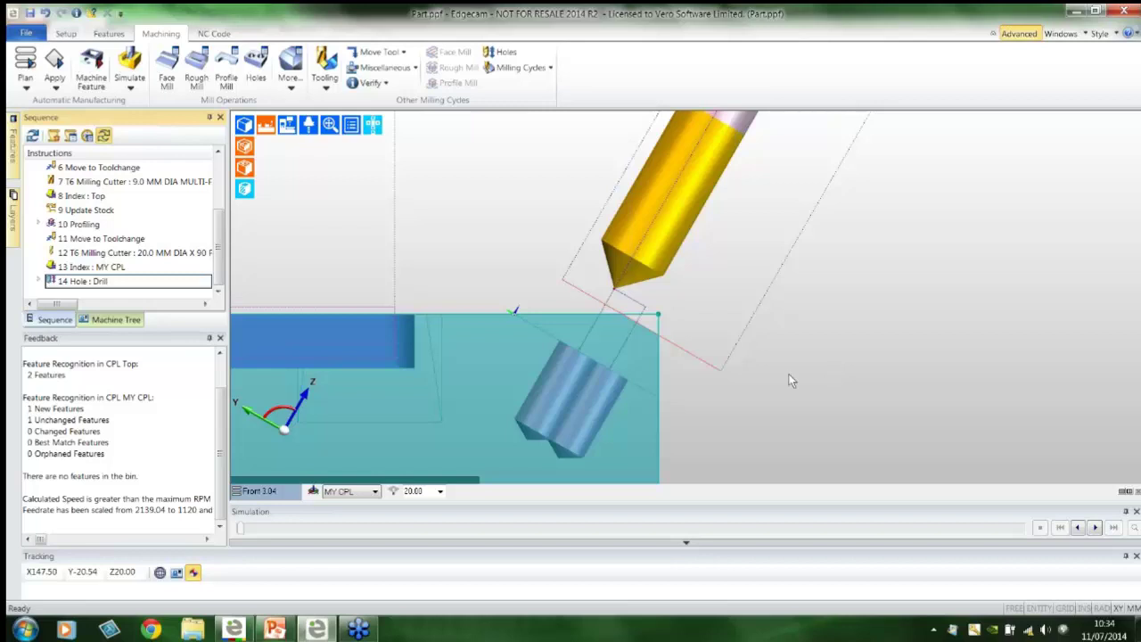
Switch to the PowerPoint presentation.
click(274, 628)
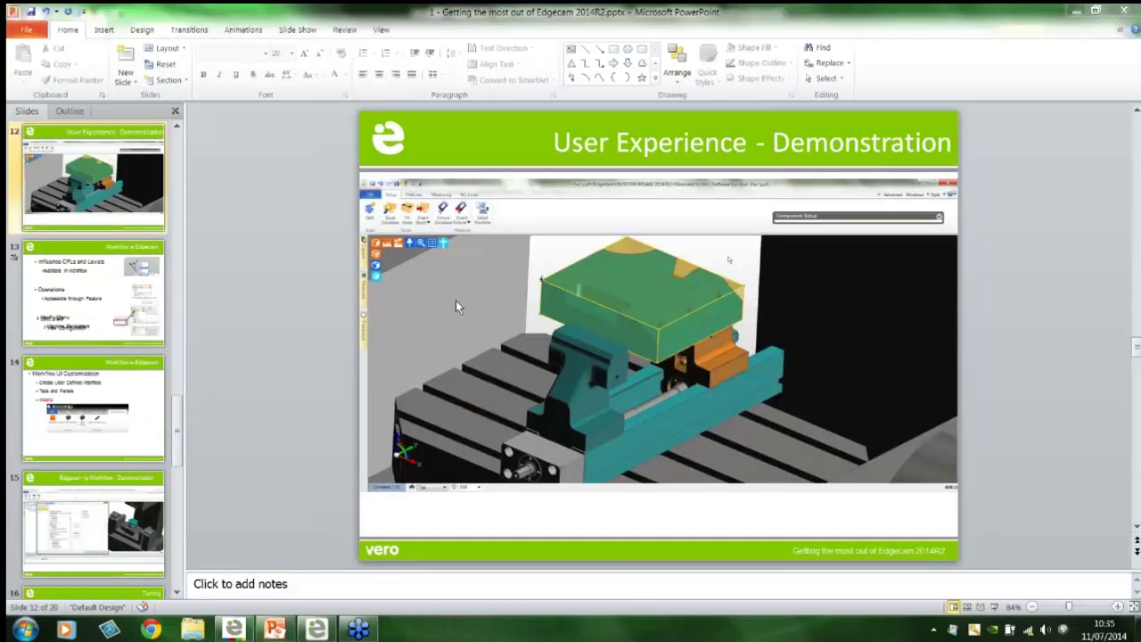
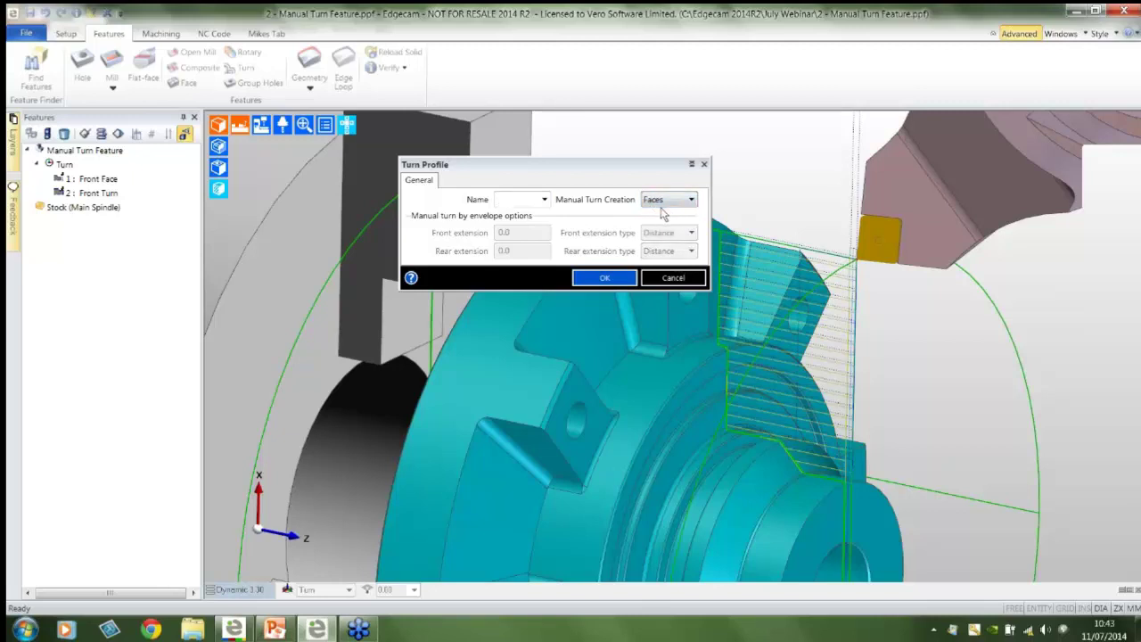
Try to create a turn profile by Faces from the outer rim face and the face below the bosses, and undo it.
click(611, 278)
click(555, 228)
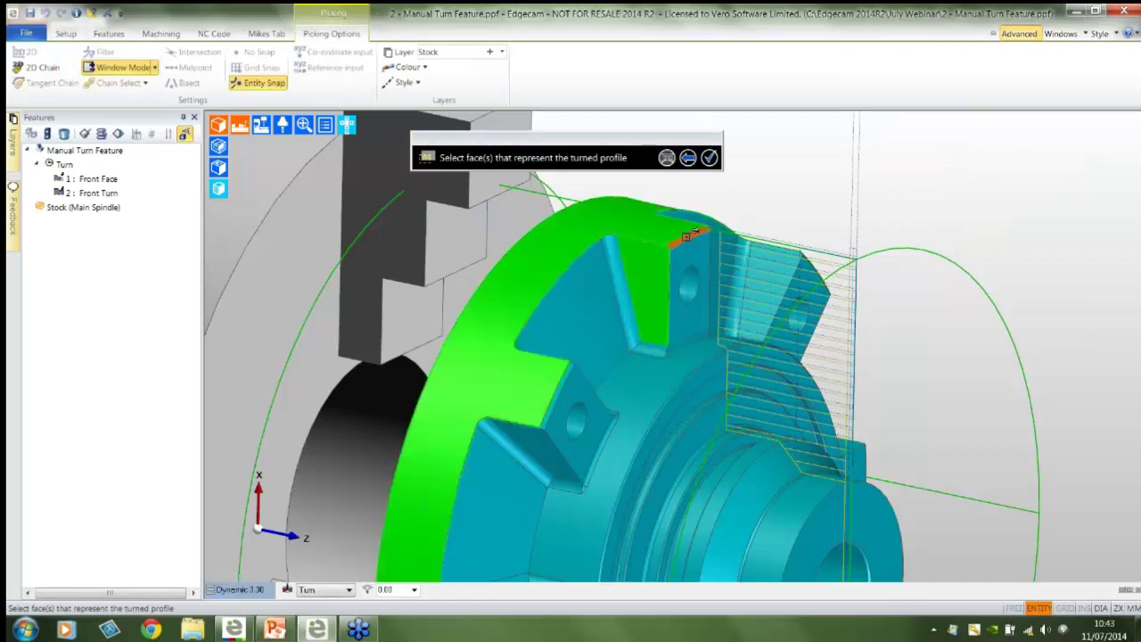
click(680, 348)
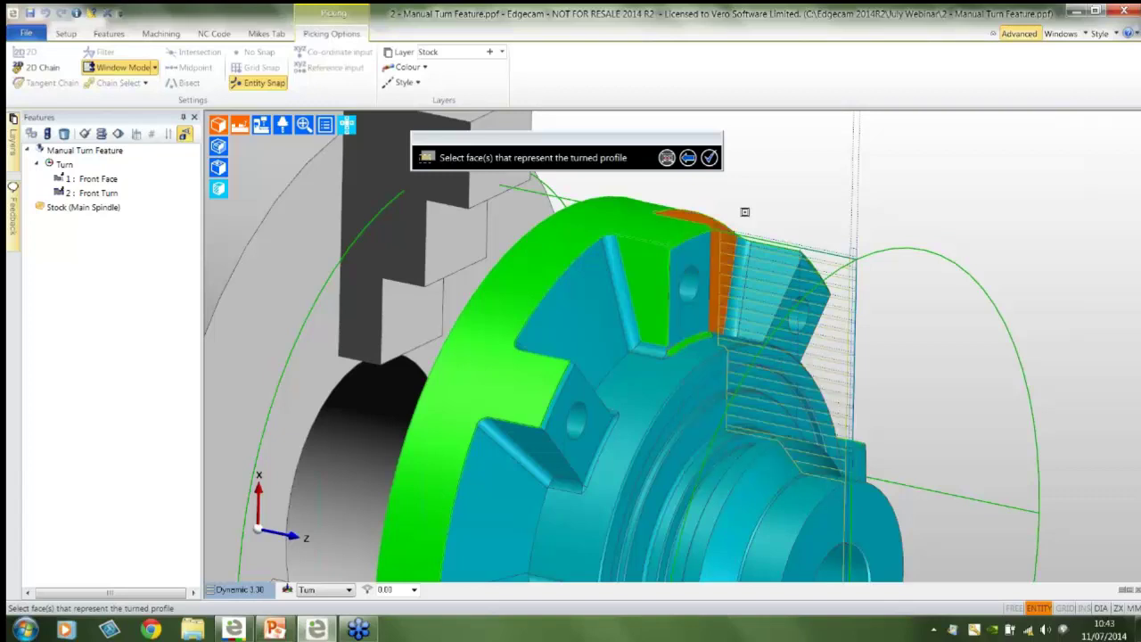
right_click(776, 168)
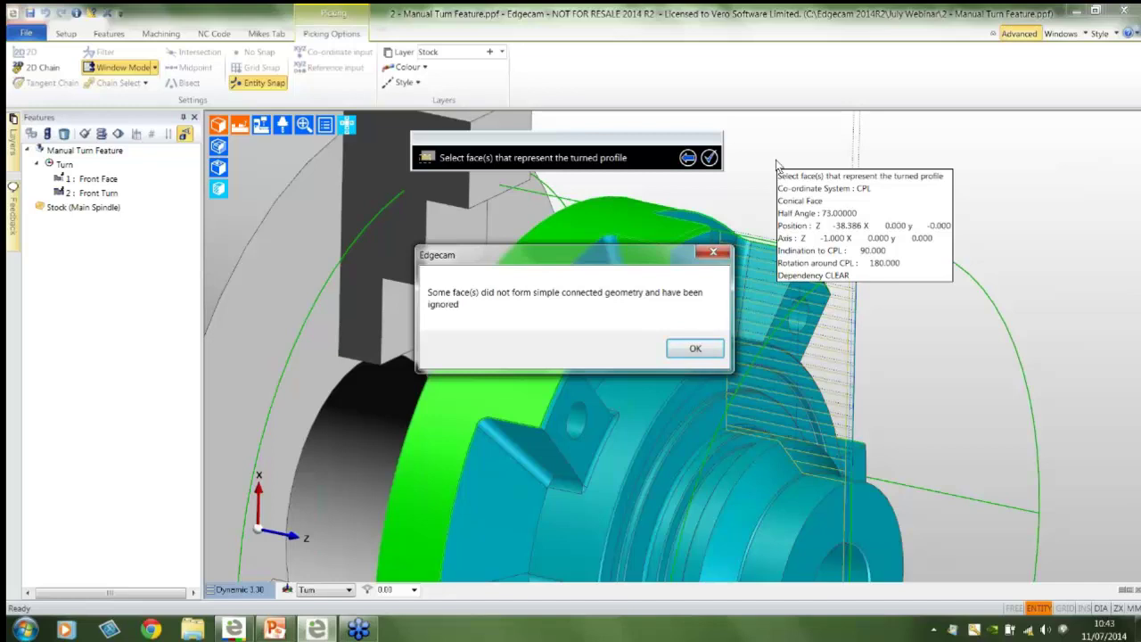
click(695, 348)
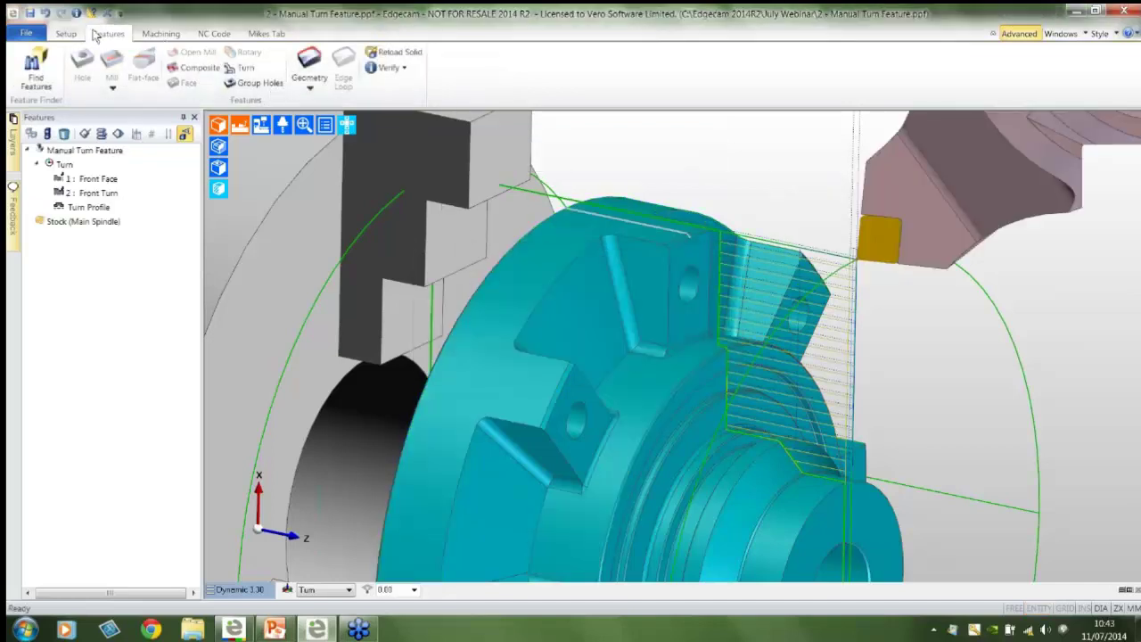
click(45, 12)
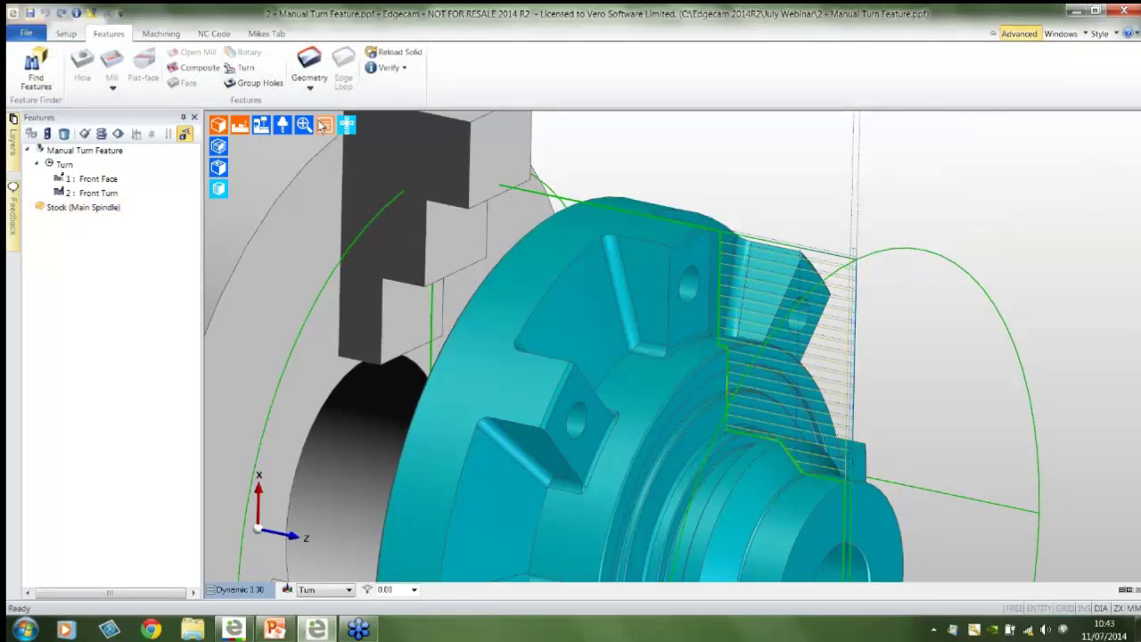
Create a turn profile with the Profile creation method, running from the outer rim down to the corner at the foot of the bosses.
click(243, 68)
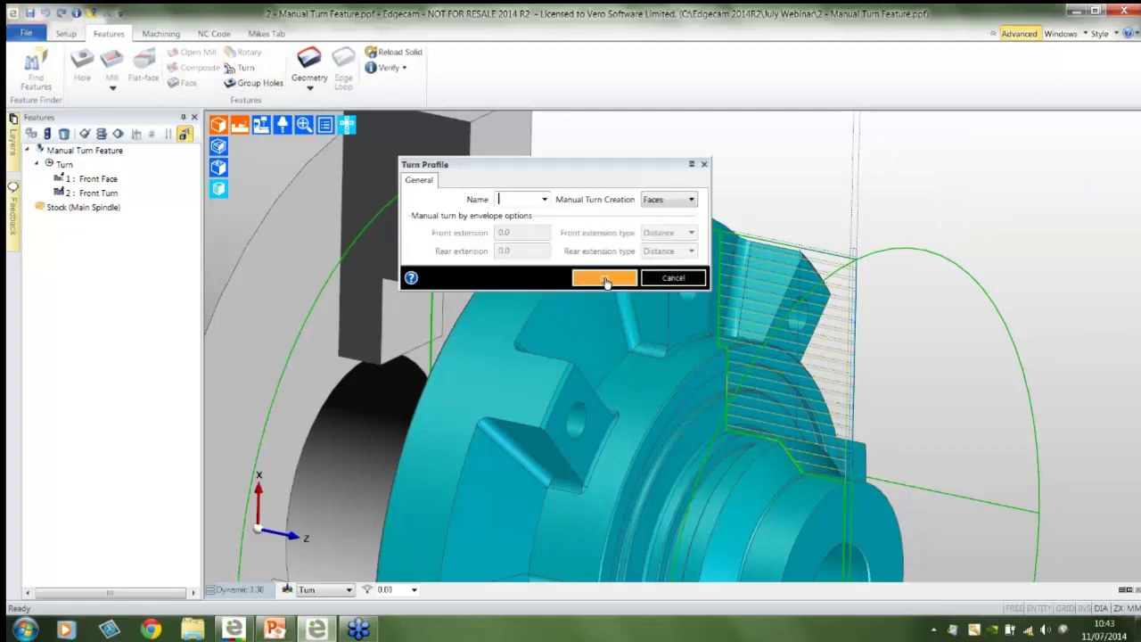
click(664, 200)
click(659, 226)
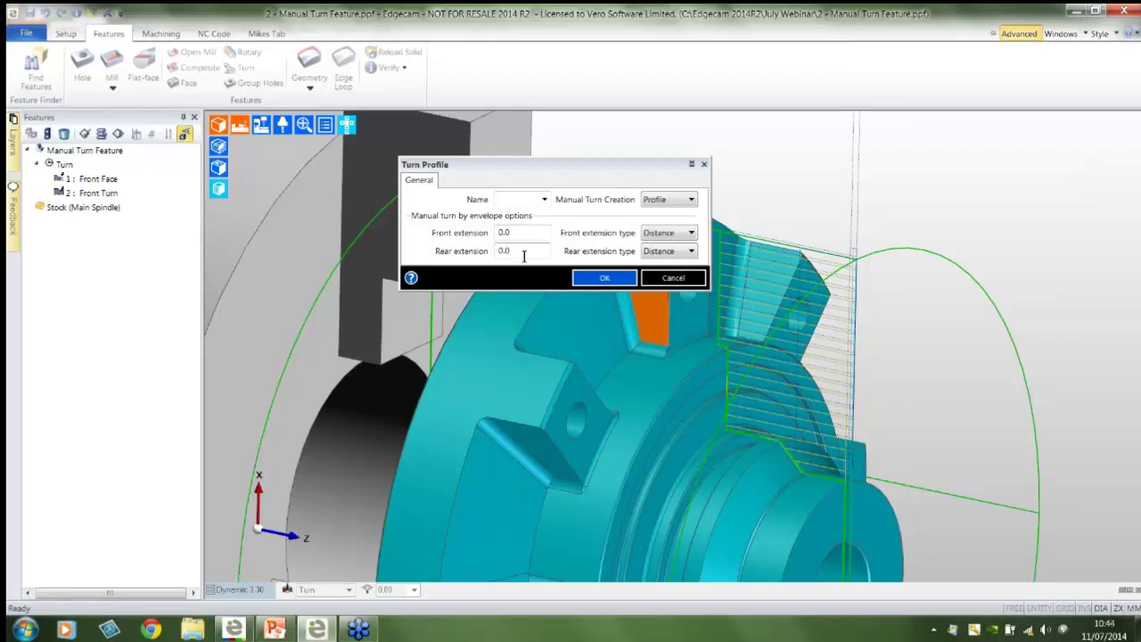
drag(584, 165, 603, 94)
click(625, 212)
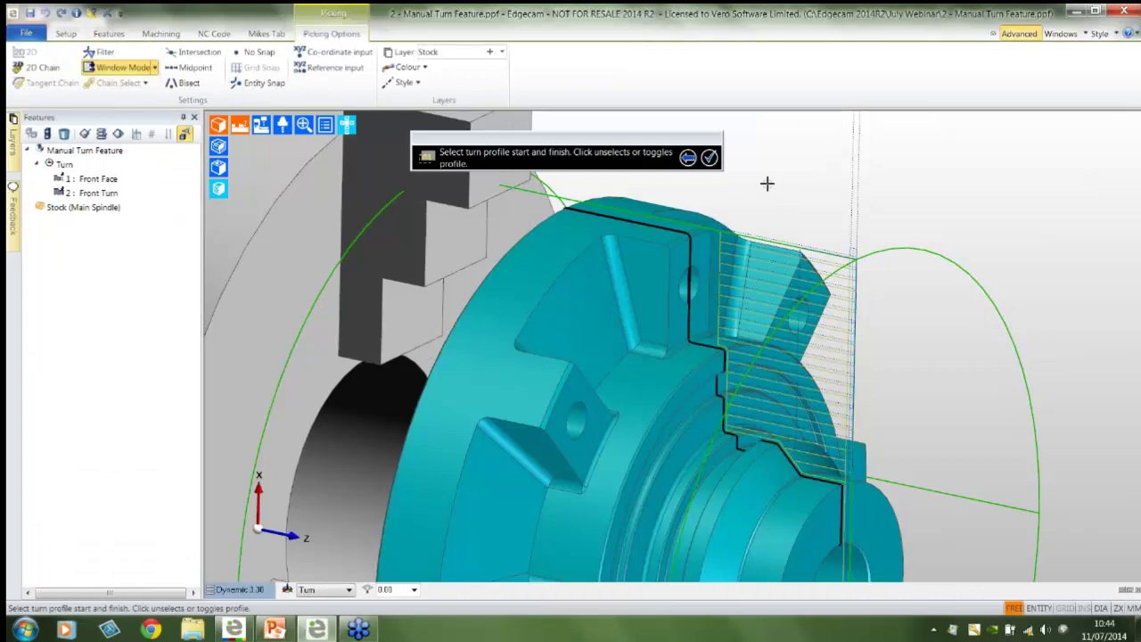
scroll(753, 334, up, 5)
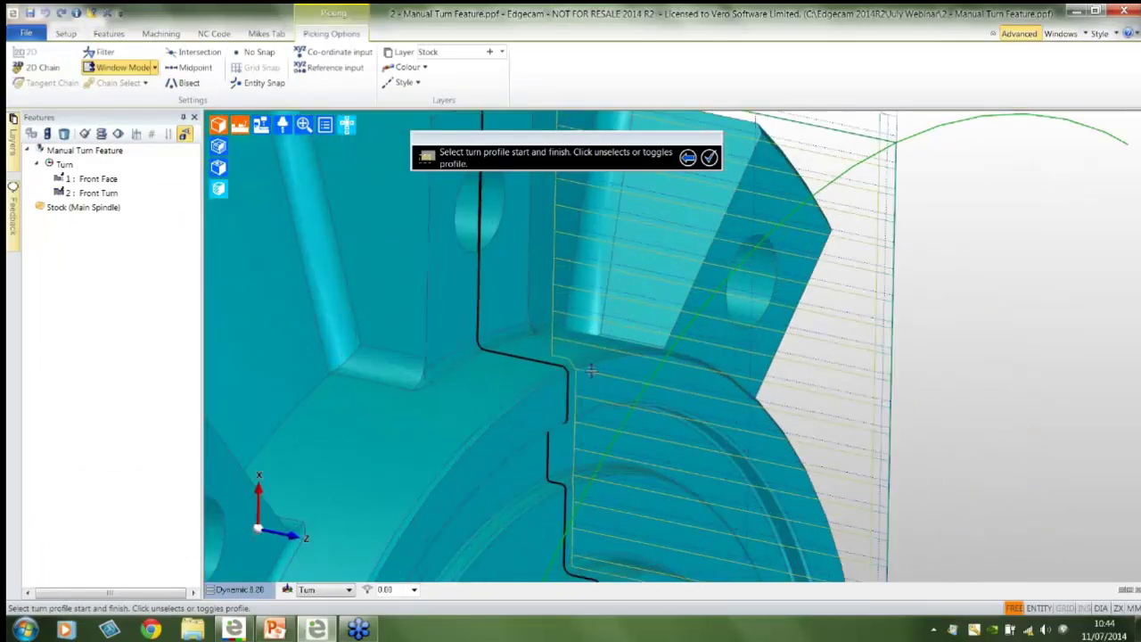
scroll(602, 355, up, 3)
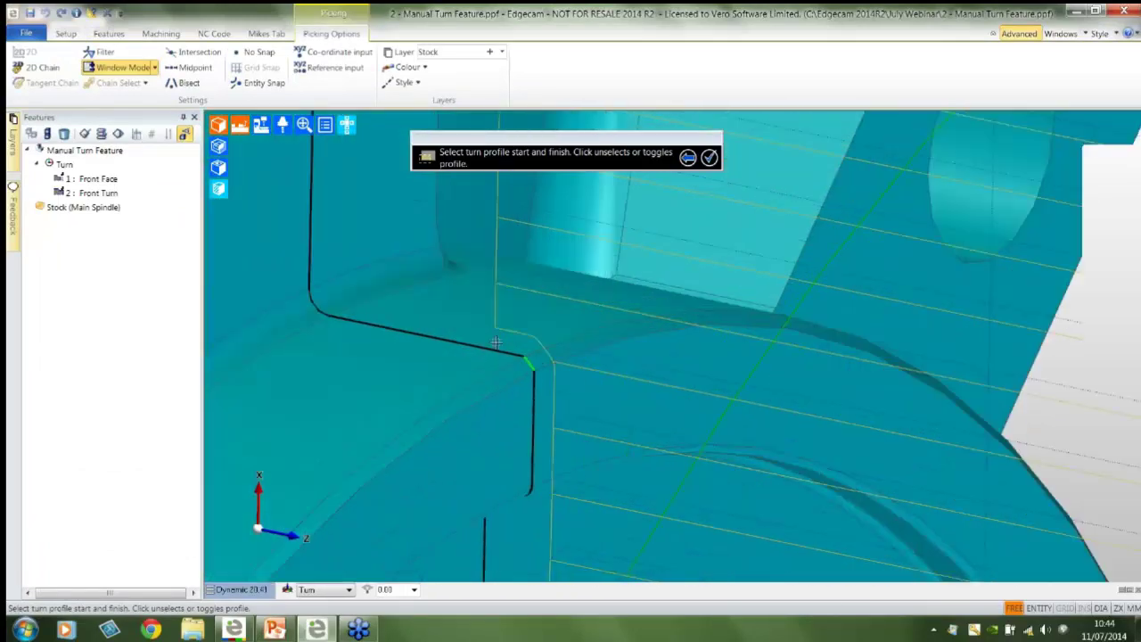
scroll(495, 342, down, 6)
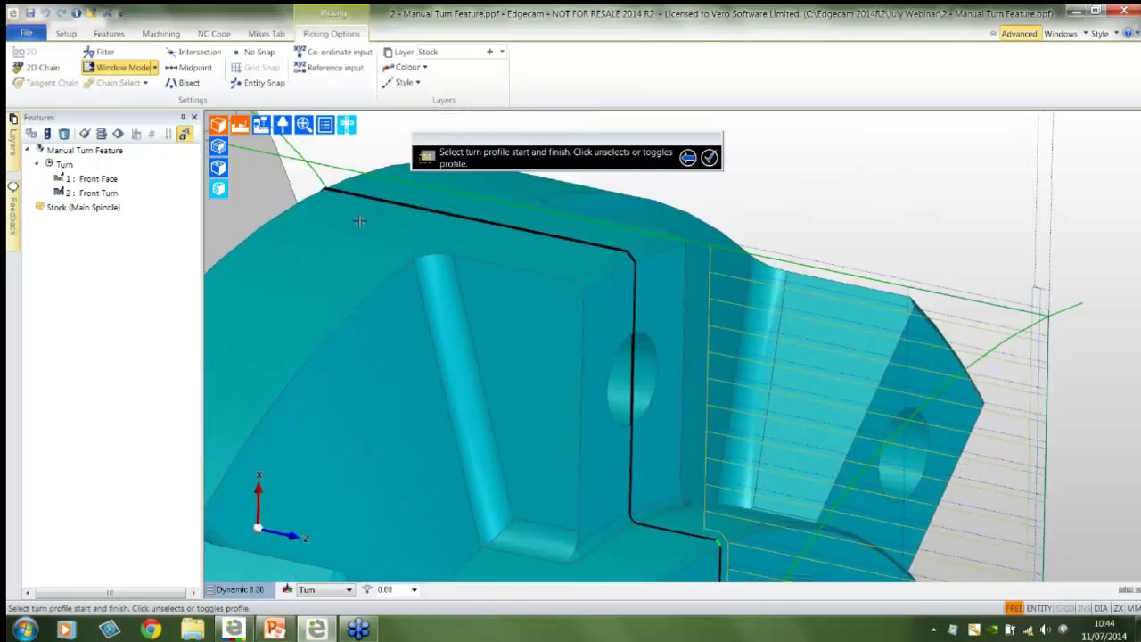
click(362, 196)
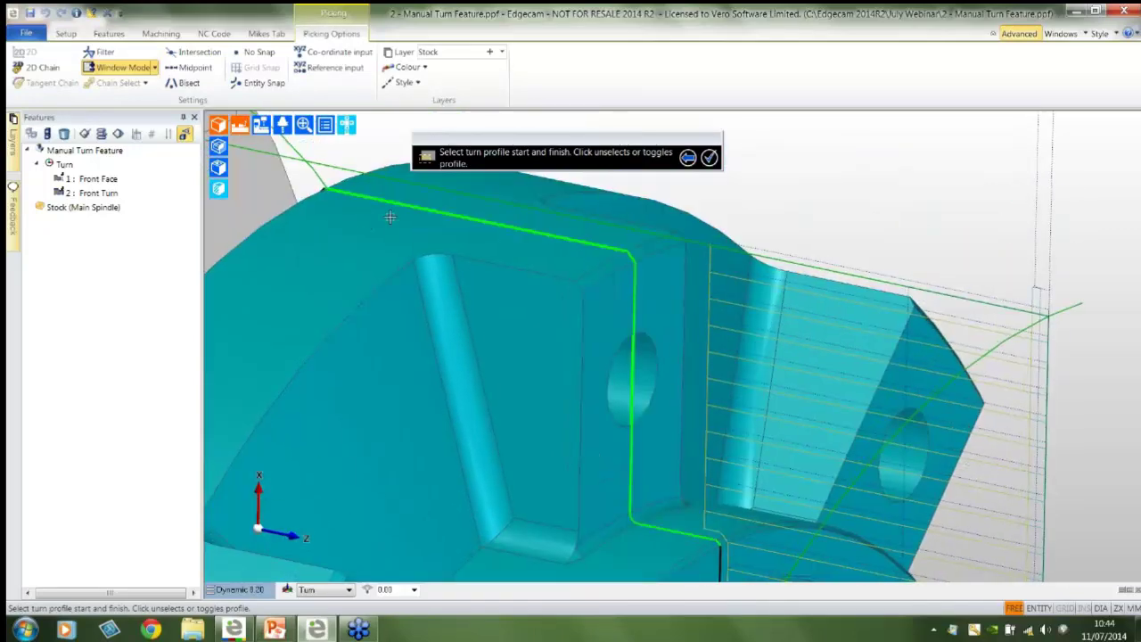
right_click(771, 179)
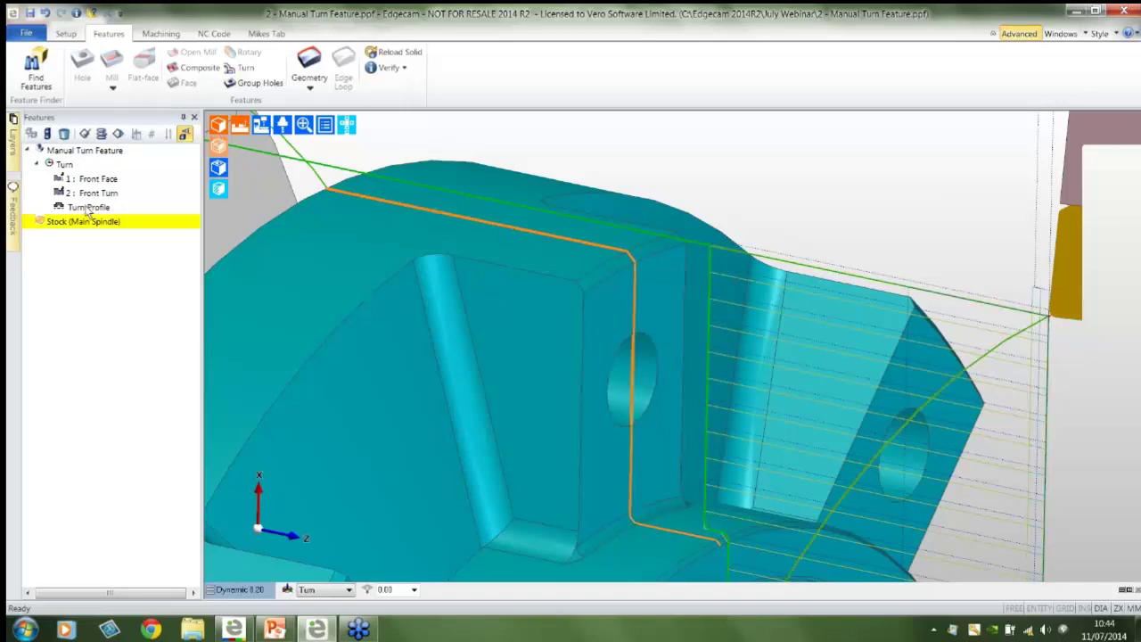
Rough turn the manual turn profile with a New Rough Turn set as a Canned Cycle, using the current stock and the Standard cut strategy.
scroll(449, 305, down, 5)
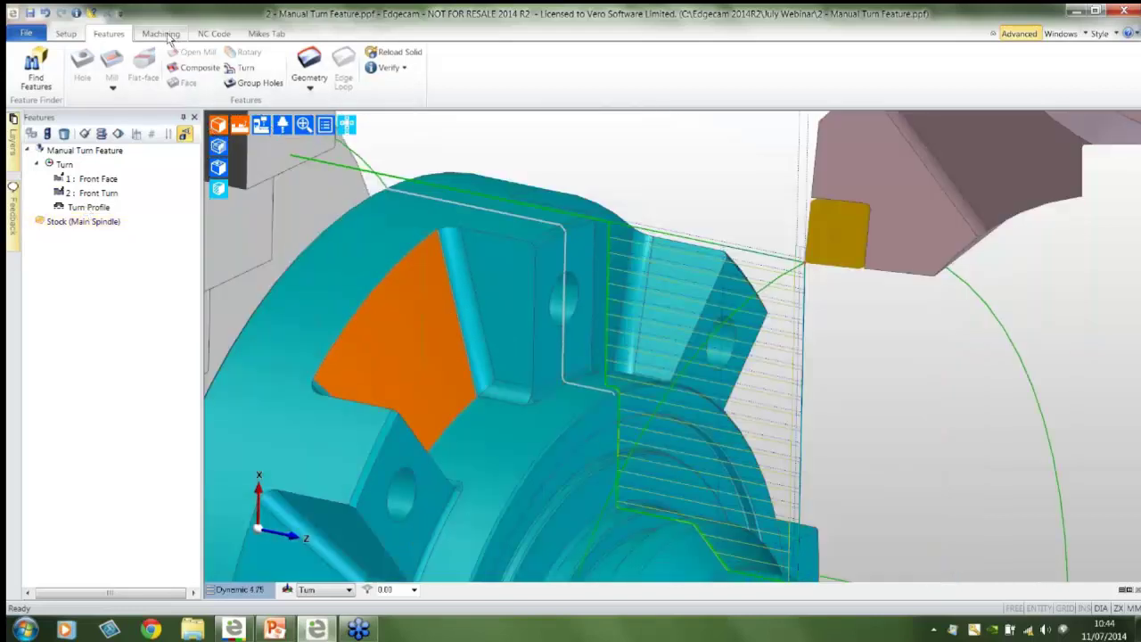
click(164, 35)
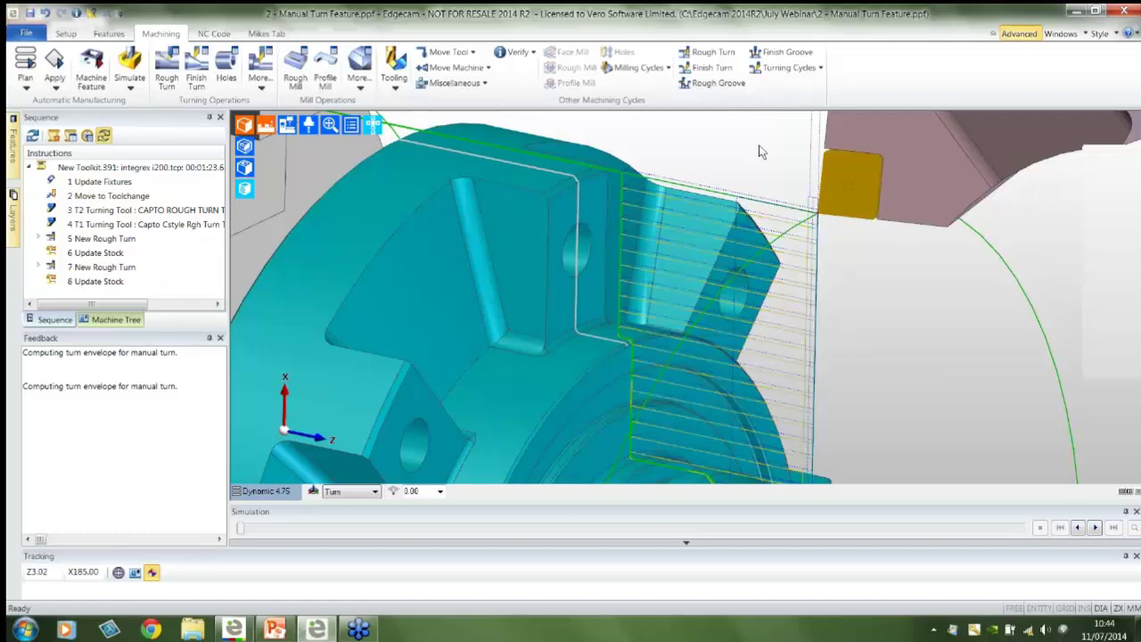
click(809, 75)
click(805, 116)
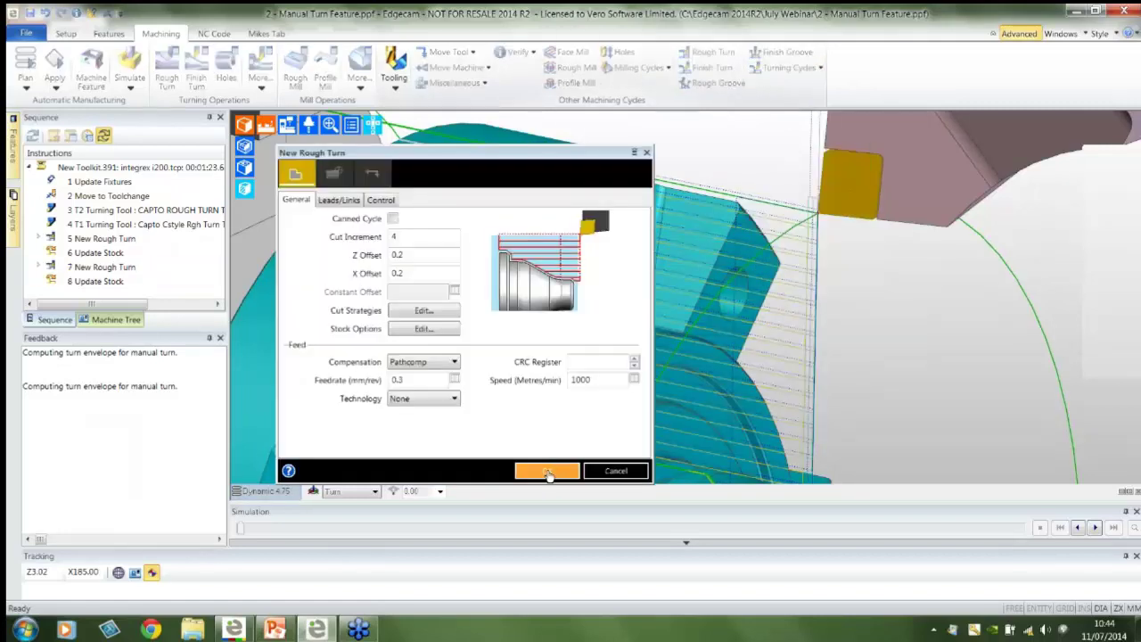
click(392, 219)
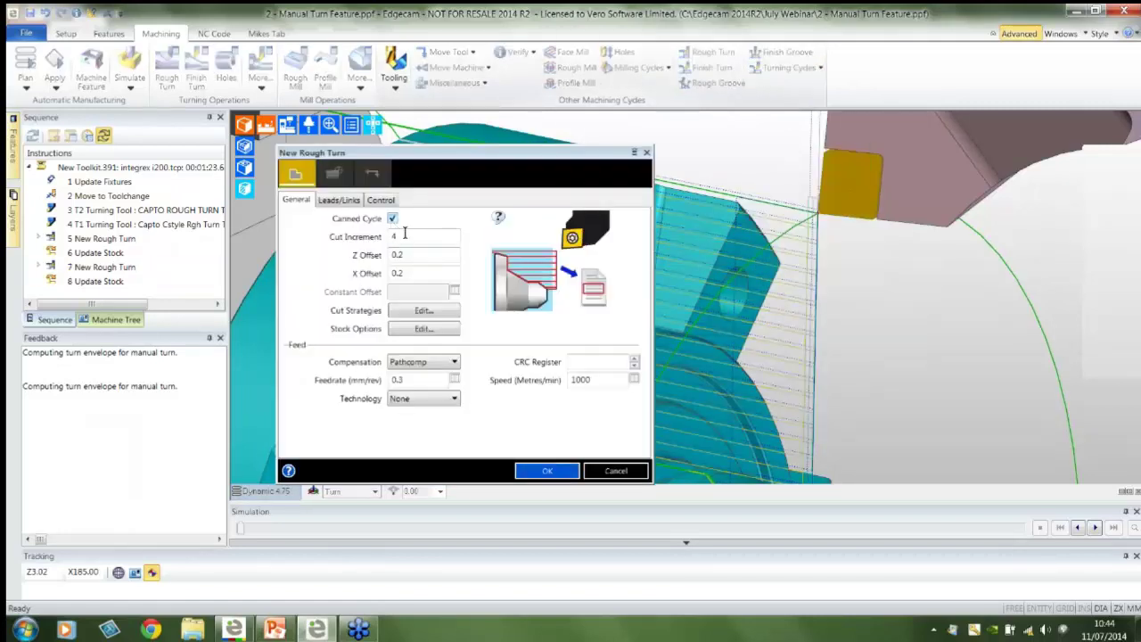
click(408, 329)
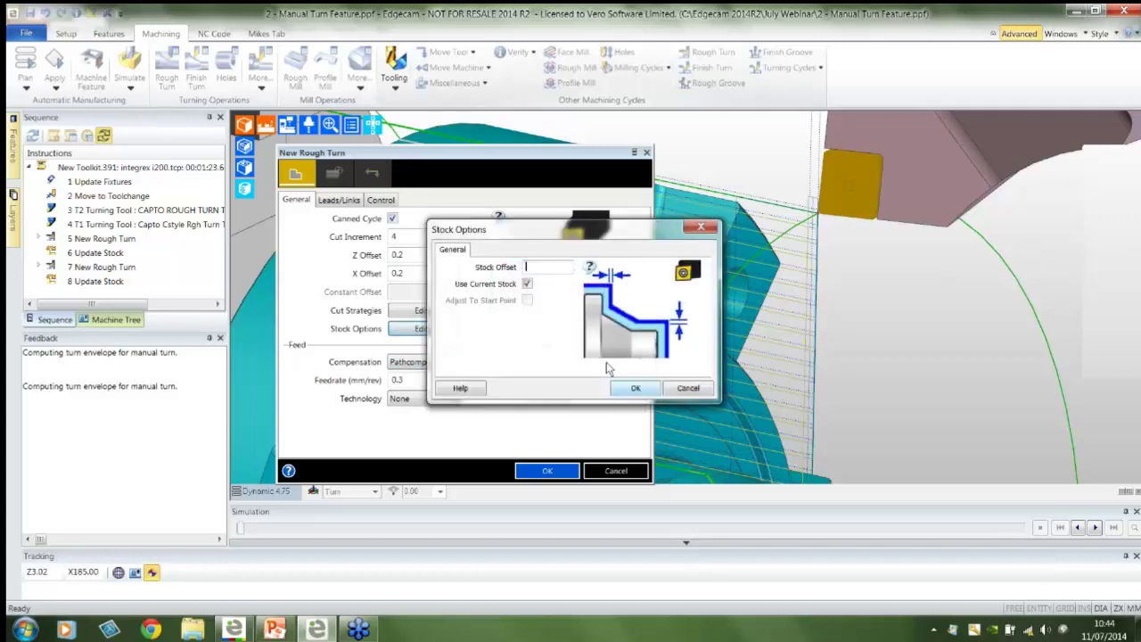
click(635, 388)
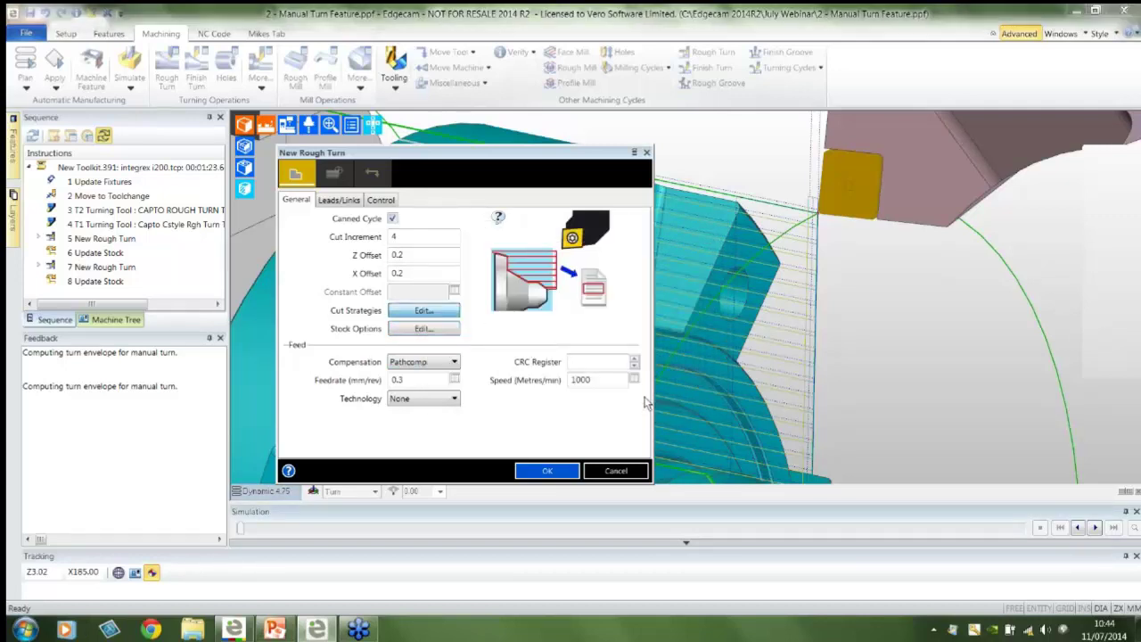
click(441, 311)
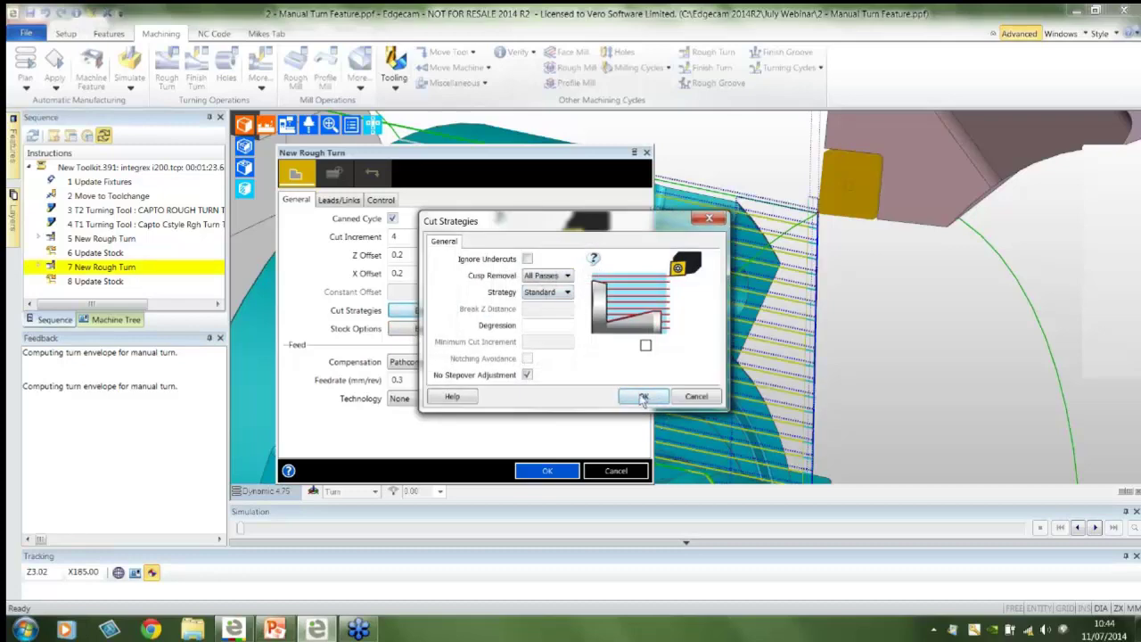
click(642, 396)
click(560, 470)
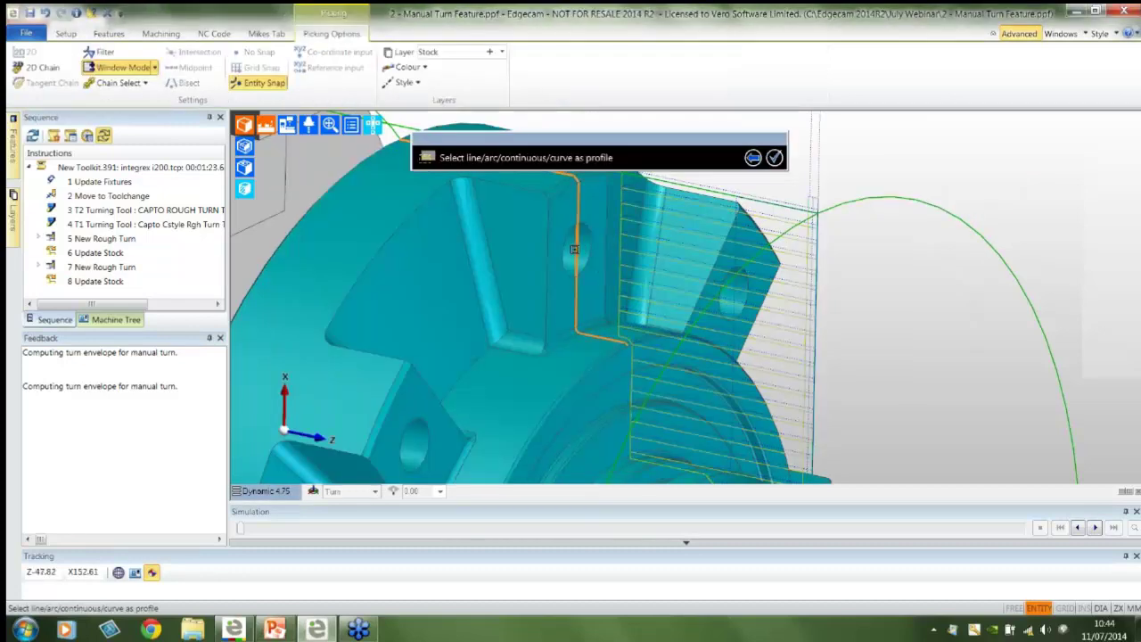
click(852, 184)
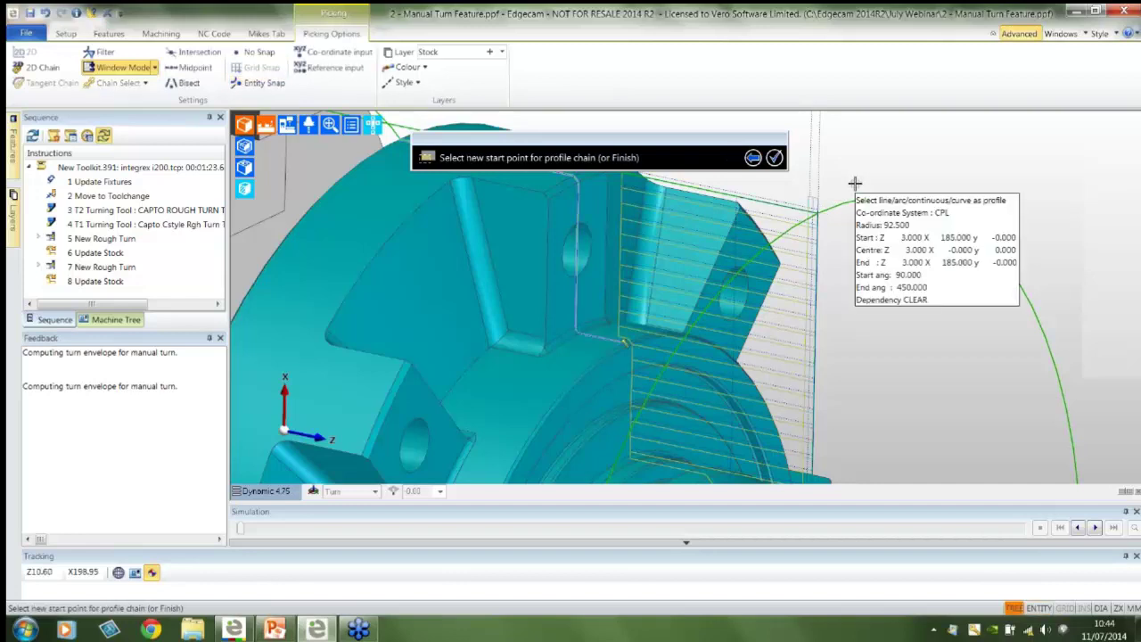
right_click(853, 184)
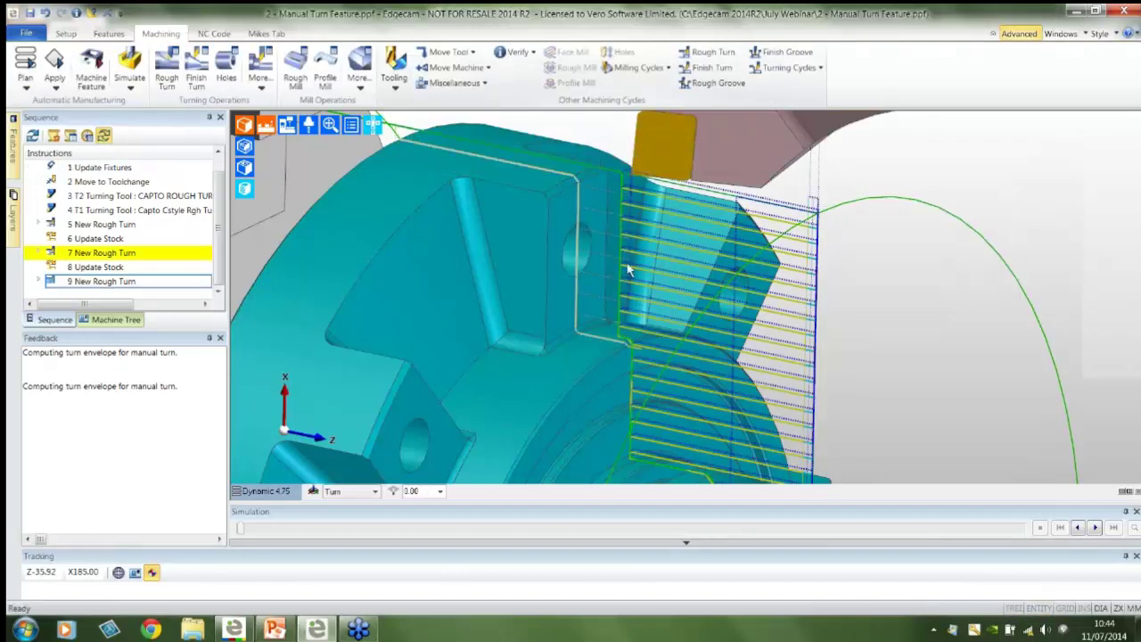
Set the retract angle to 45 and the retract length to 1 in the last New Rough Turn cycle.
double_click(606, 238)
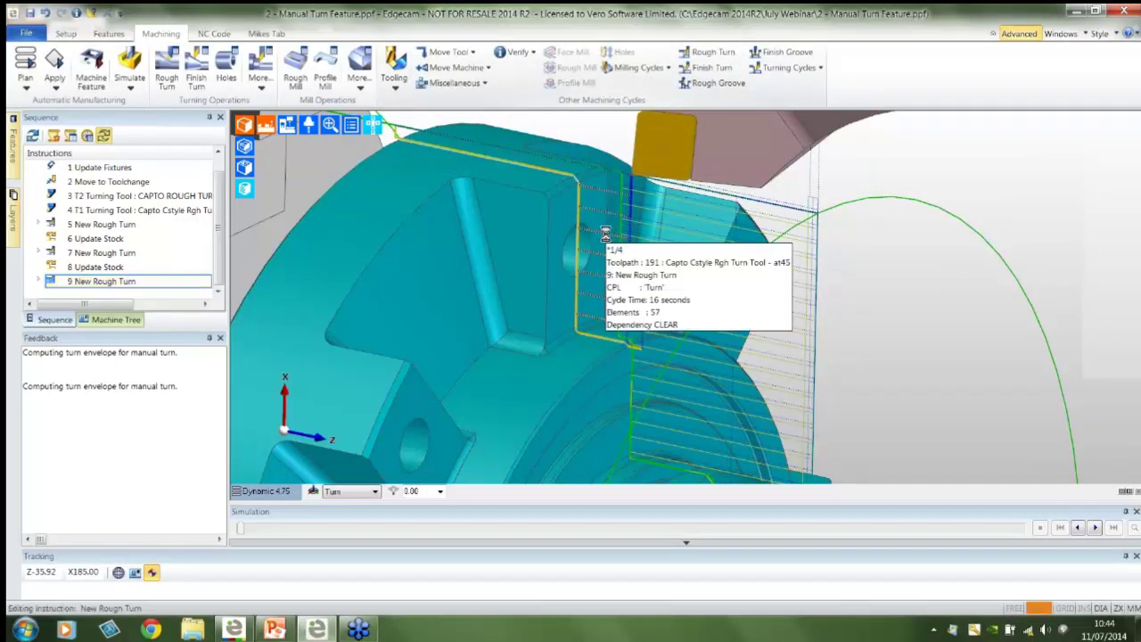
click(351, 200)
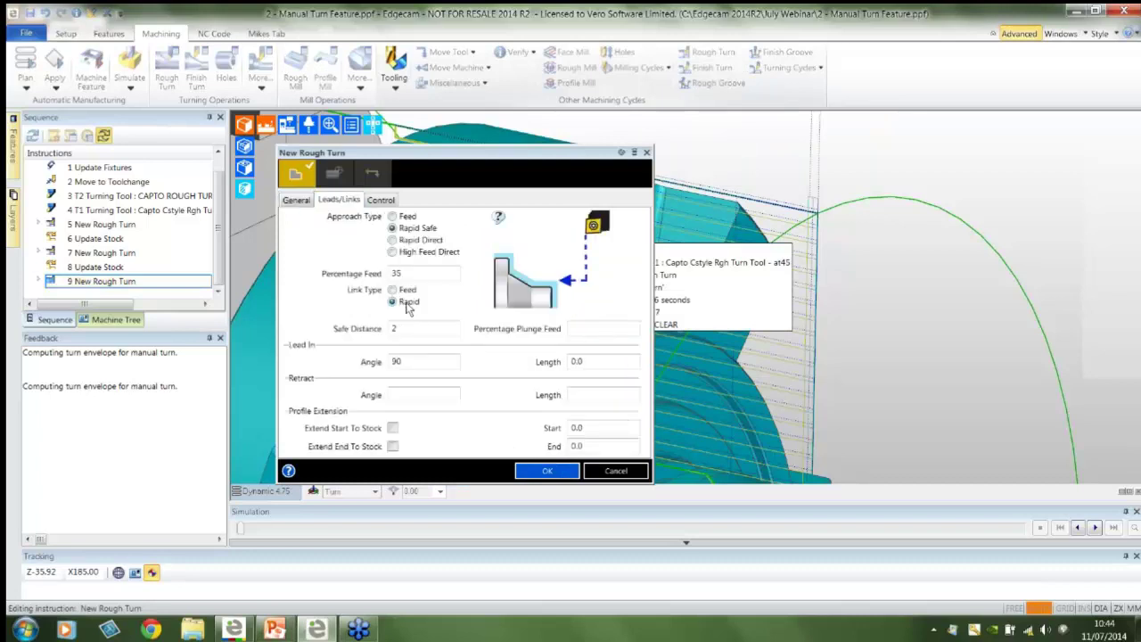
click(412, 394)
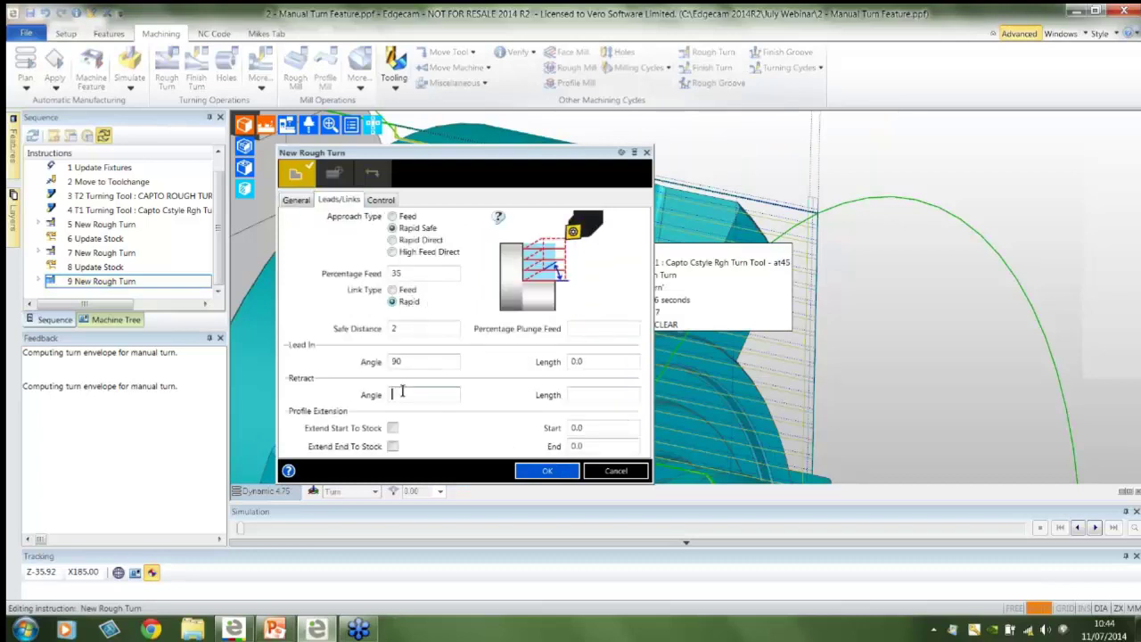
text(45)
click(579, 395)
text(1)
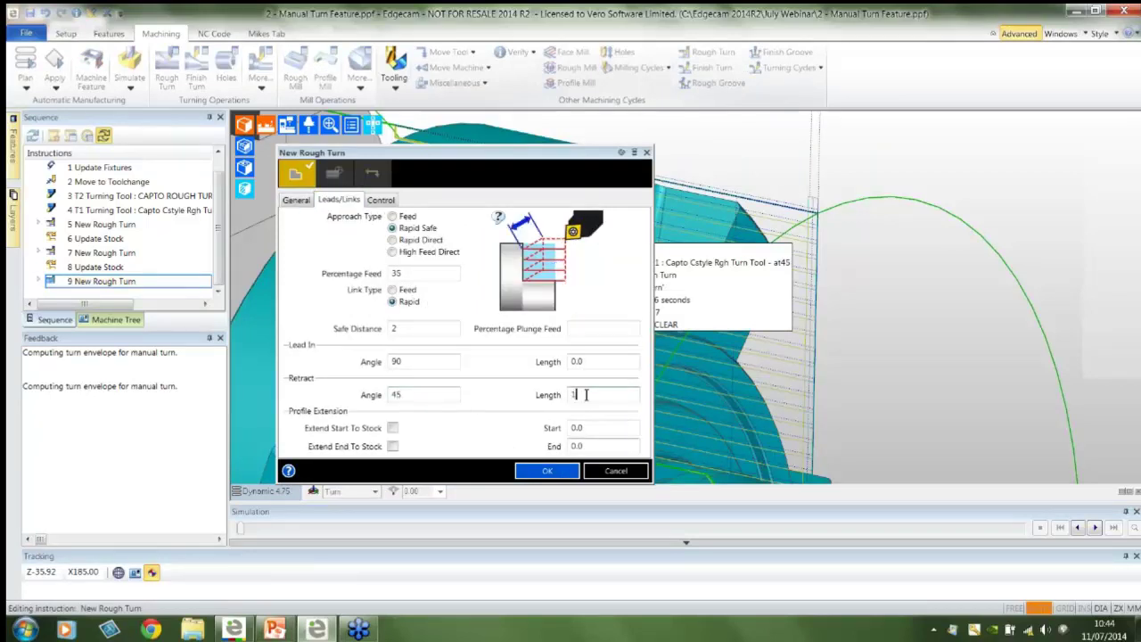
click(547, 471)
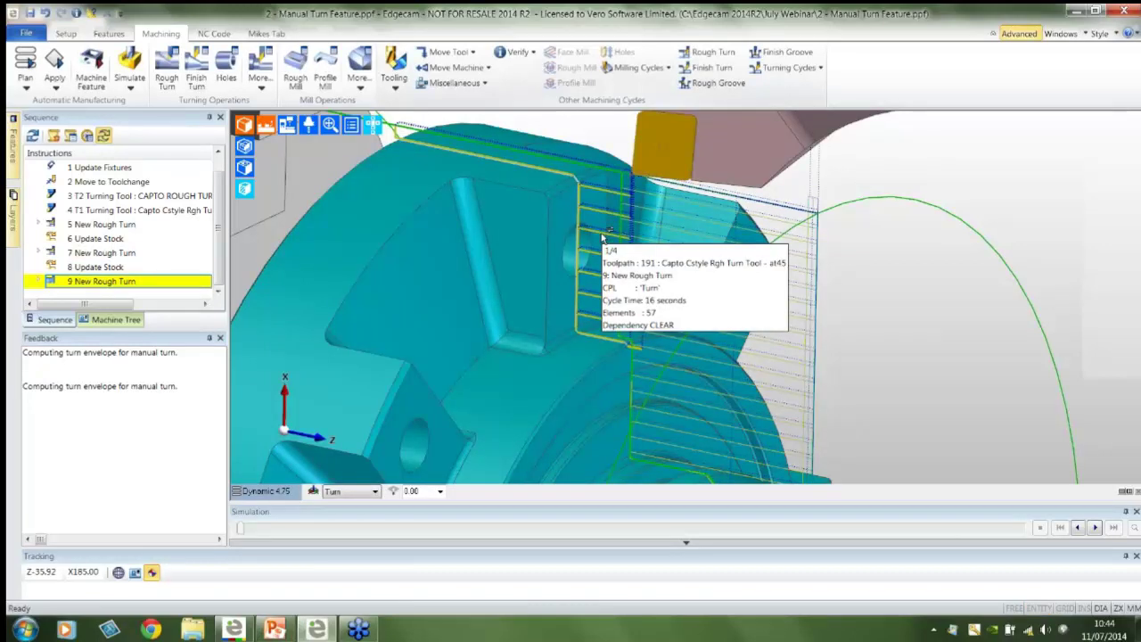
Move the Move to Toolchange and T2 Turning Tool instructions together to the end of the sequence, after the last rough turn.
click(219, 339)
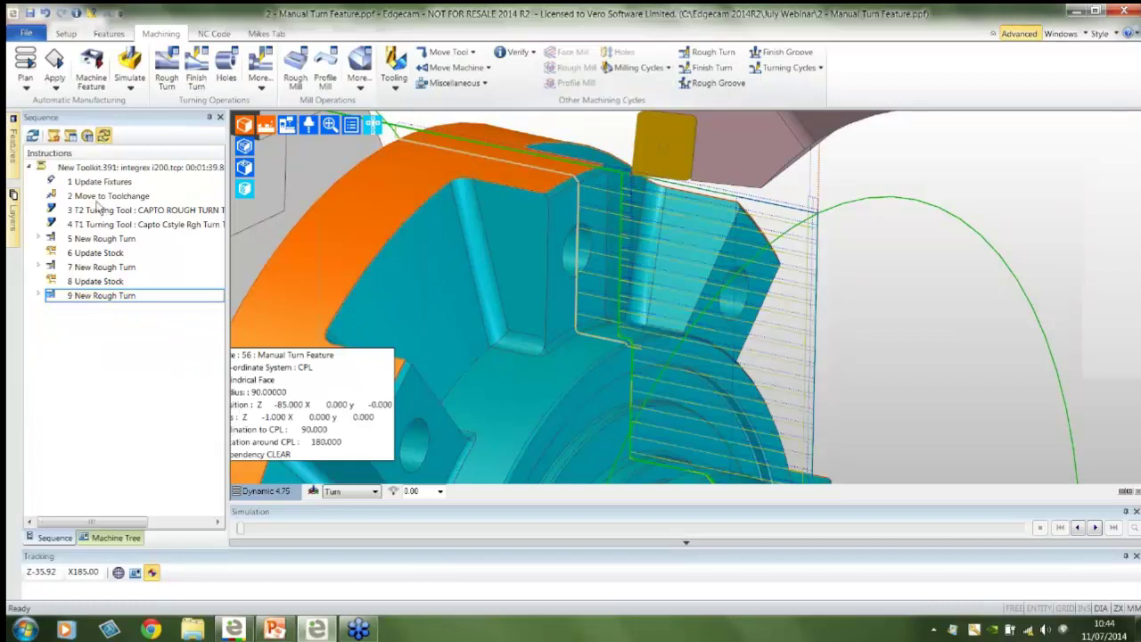
click(105, 197)
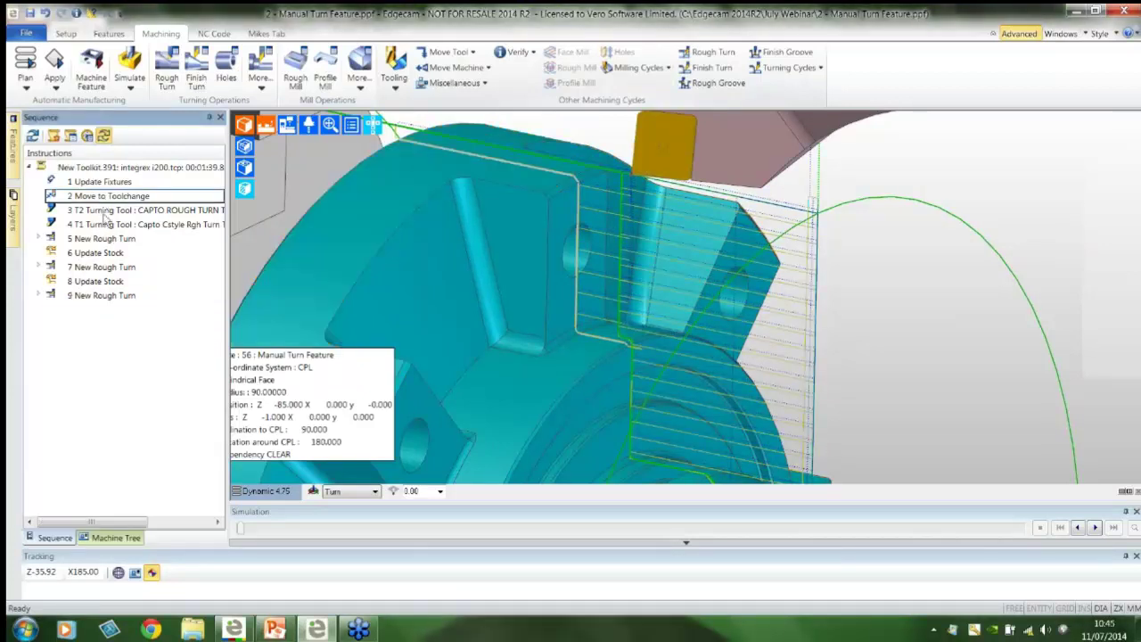
shift+click(105, 211)
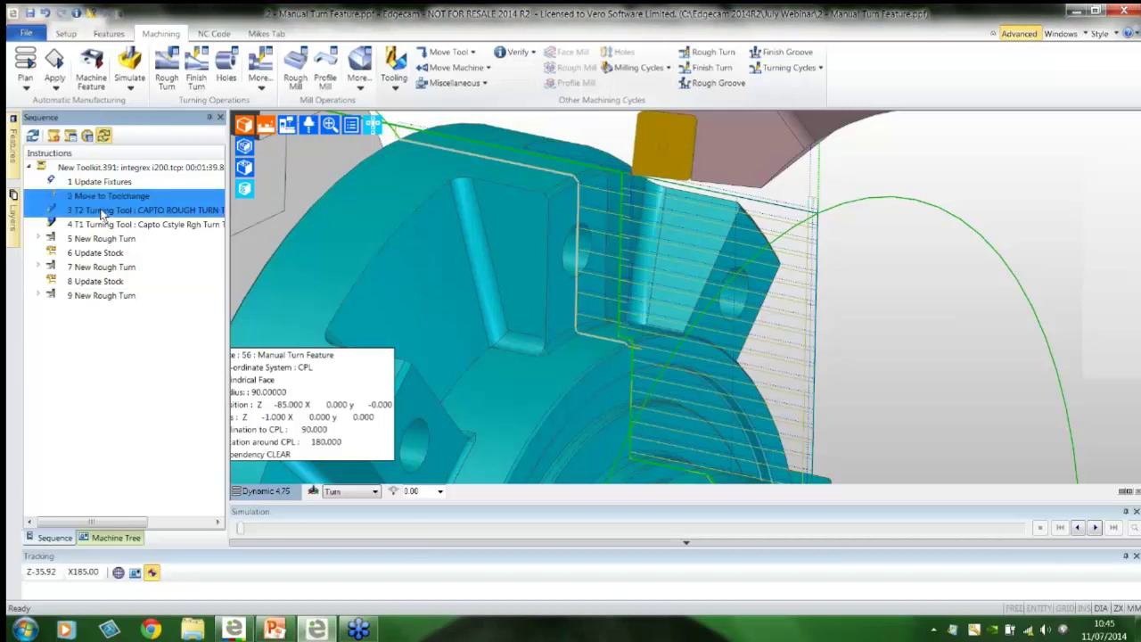
drag(98, 229, 100, 307)
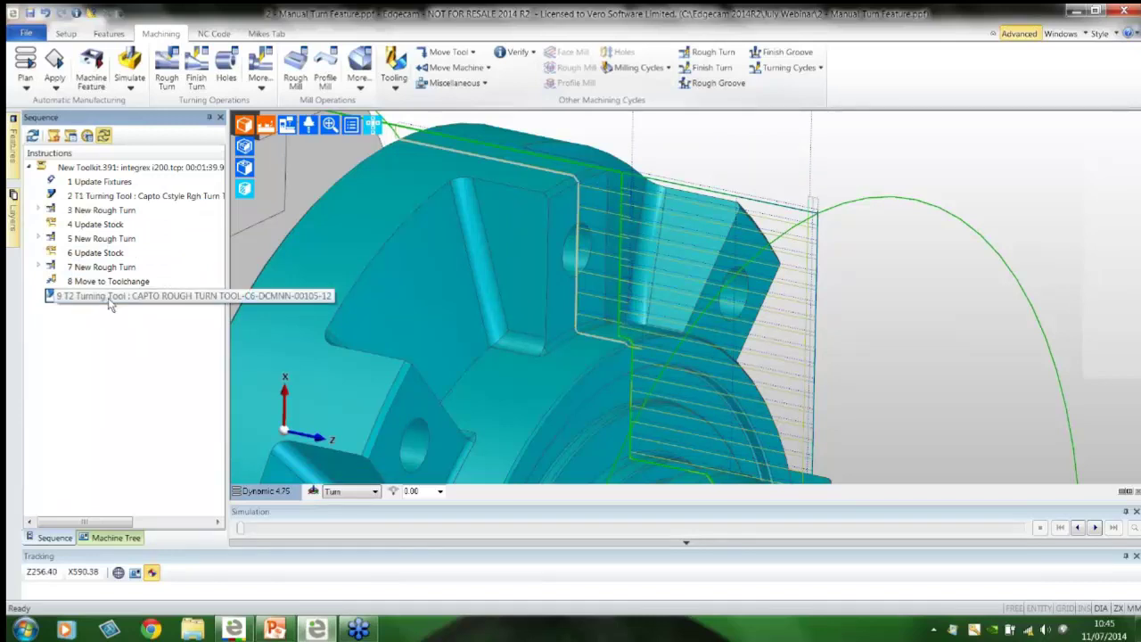
Add a Finish Turning canned cycle that uses the rough turn contour, based on the rough turning toolpath of the manual turn feature.
click(790, 69)
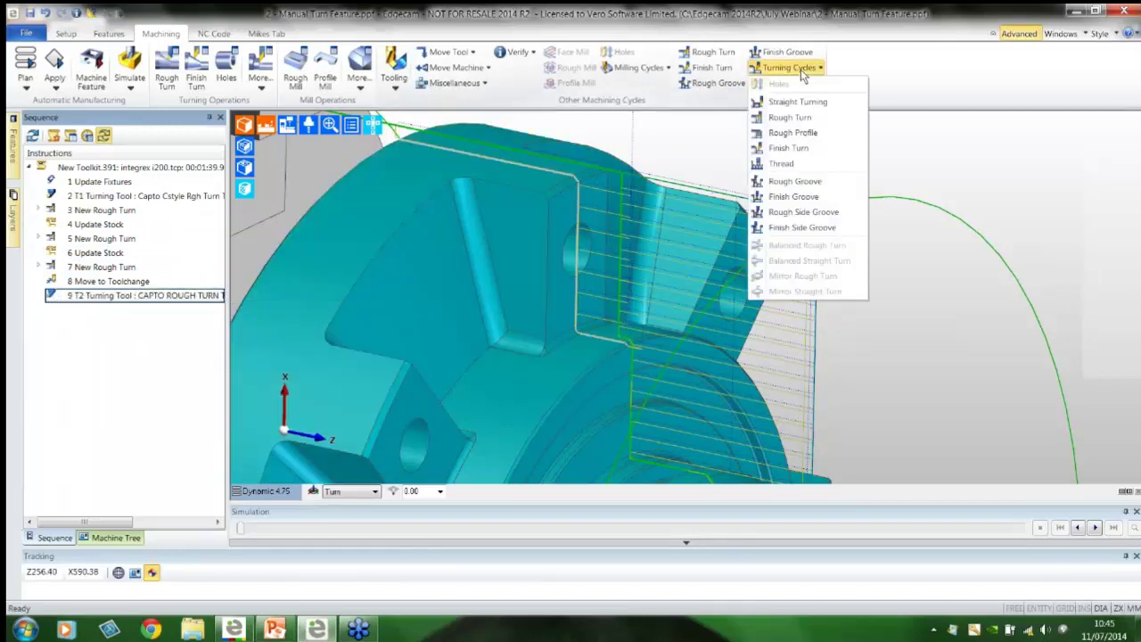
click(788, 147)
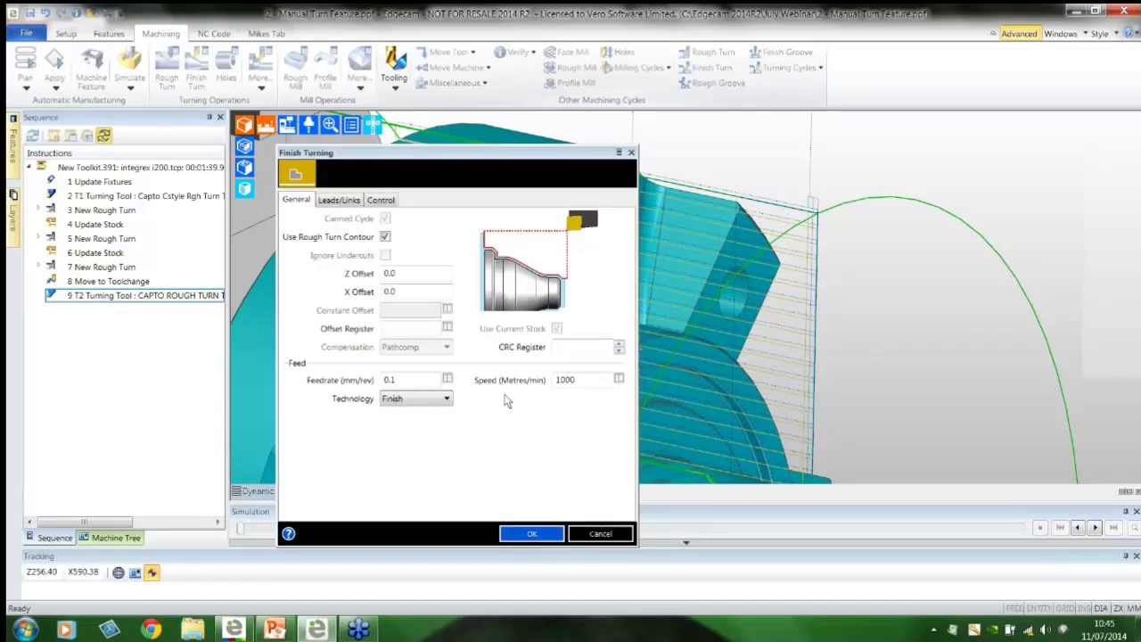
click(384, 237)
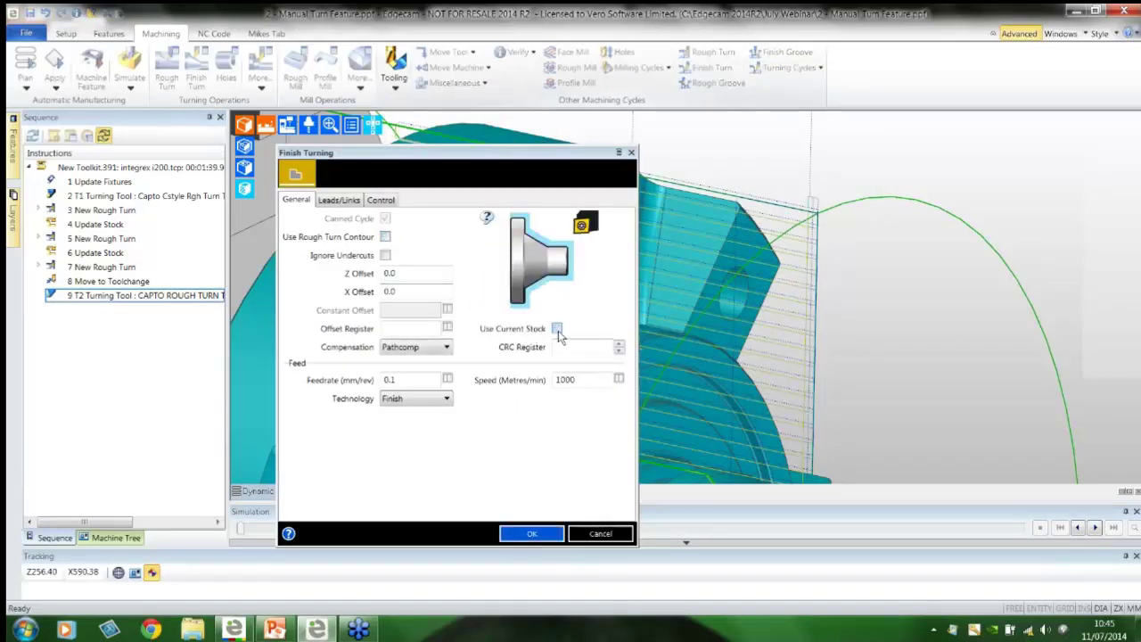
click(384, 236)
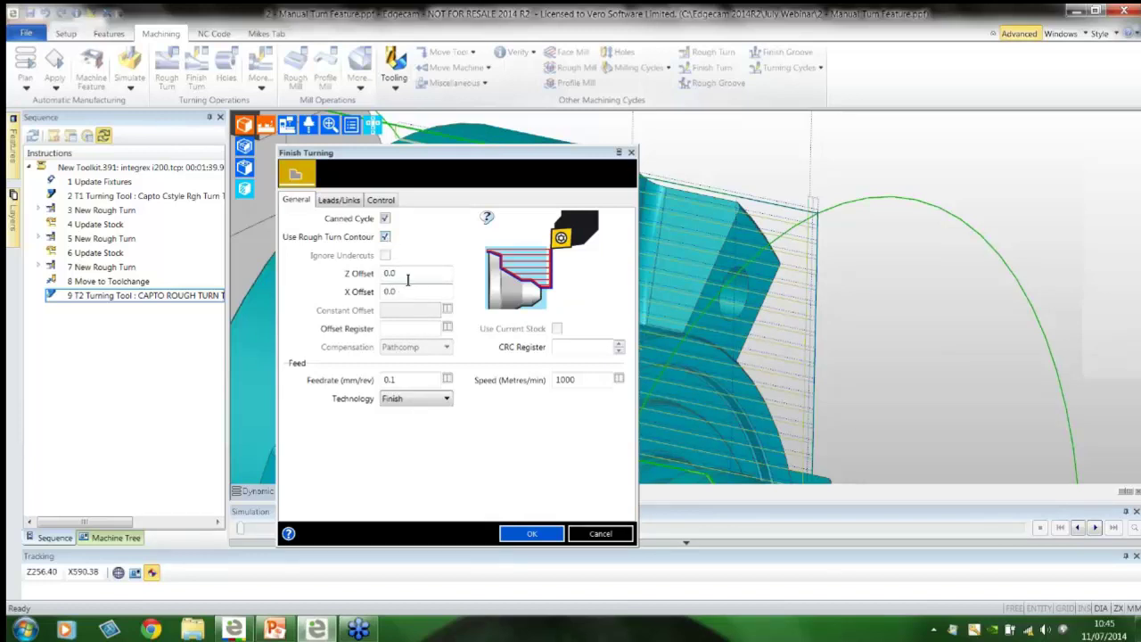
click(337, 202)
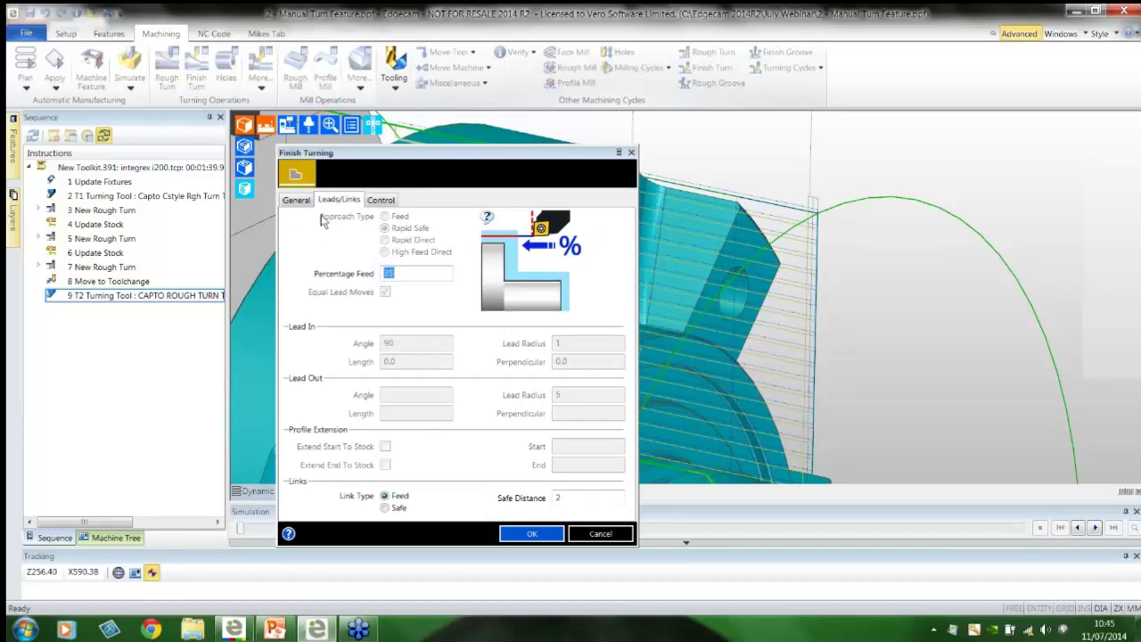
click(298, 201)
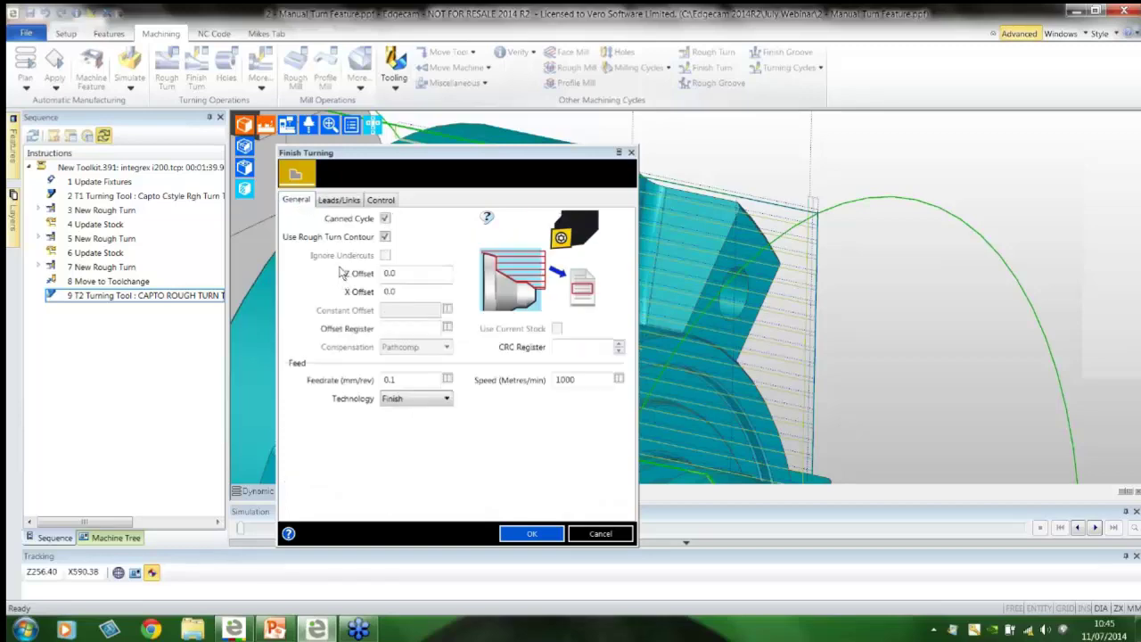
click(531, 533)
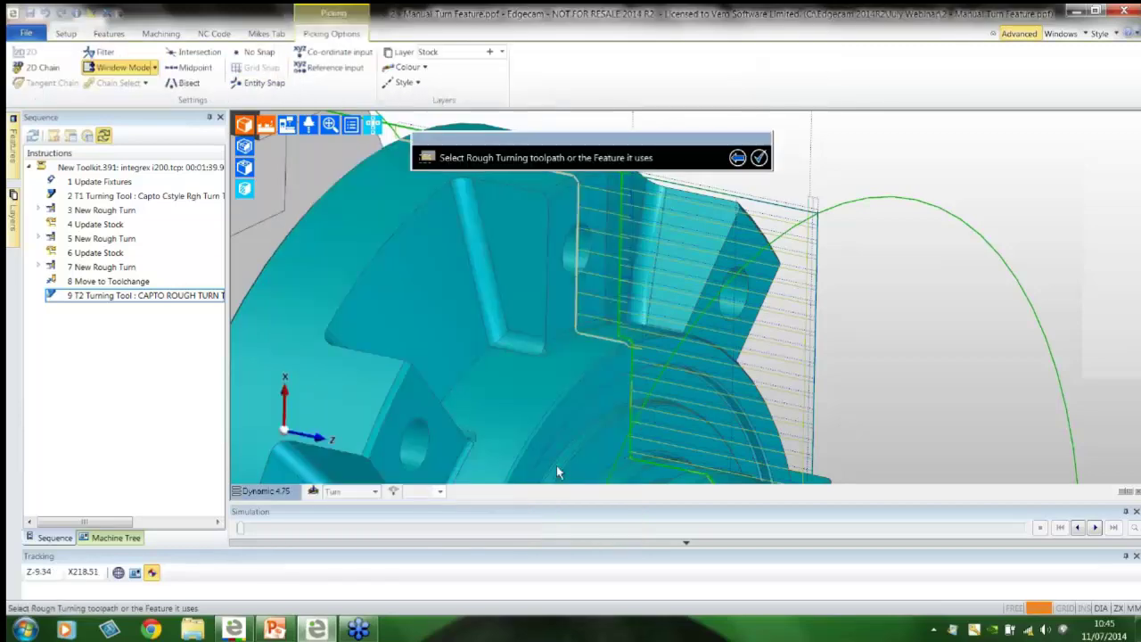
click(600, 206)
right_click(909, 178)
right_click(132, 312)
click(160, 33)
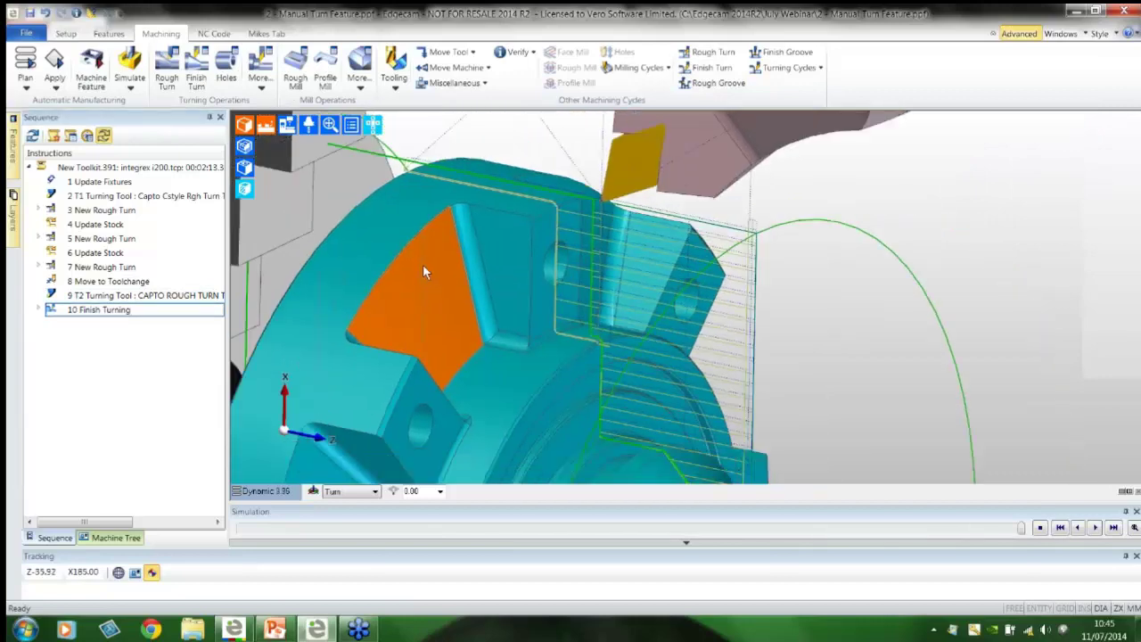
Generate the NC code for the sequence, overwriting the existing file 2 - Manual Turn Feature.EIA.
scroll(423, 272, down, 2)
click(215, 34)
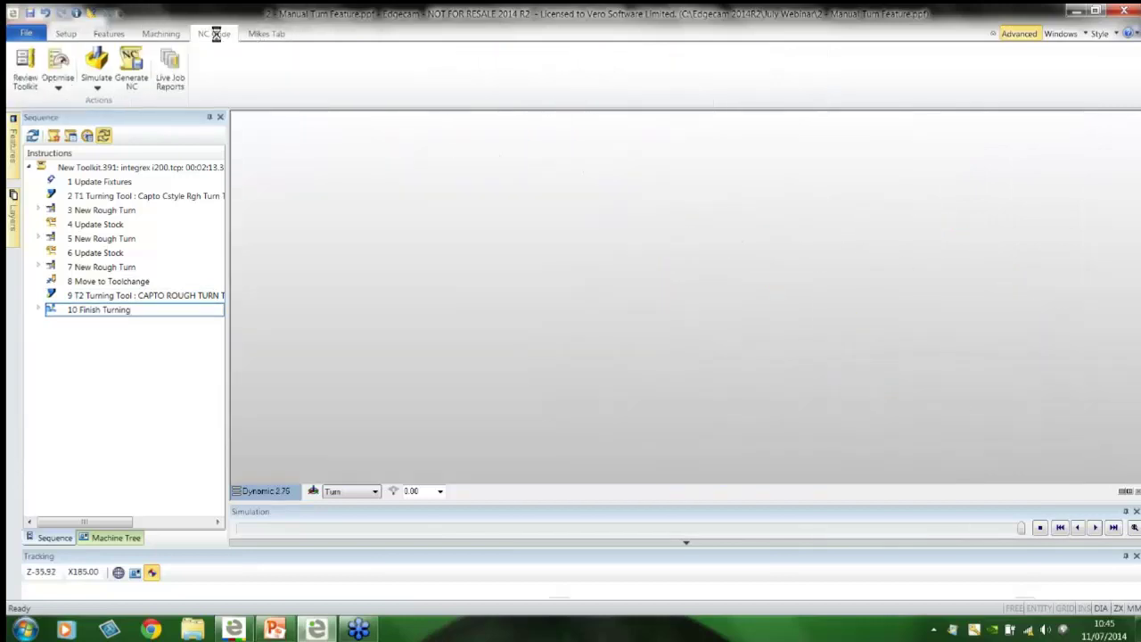
click(134, 65)
click(226, 158)
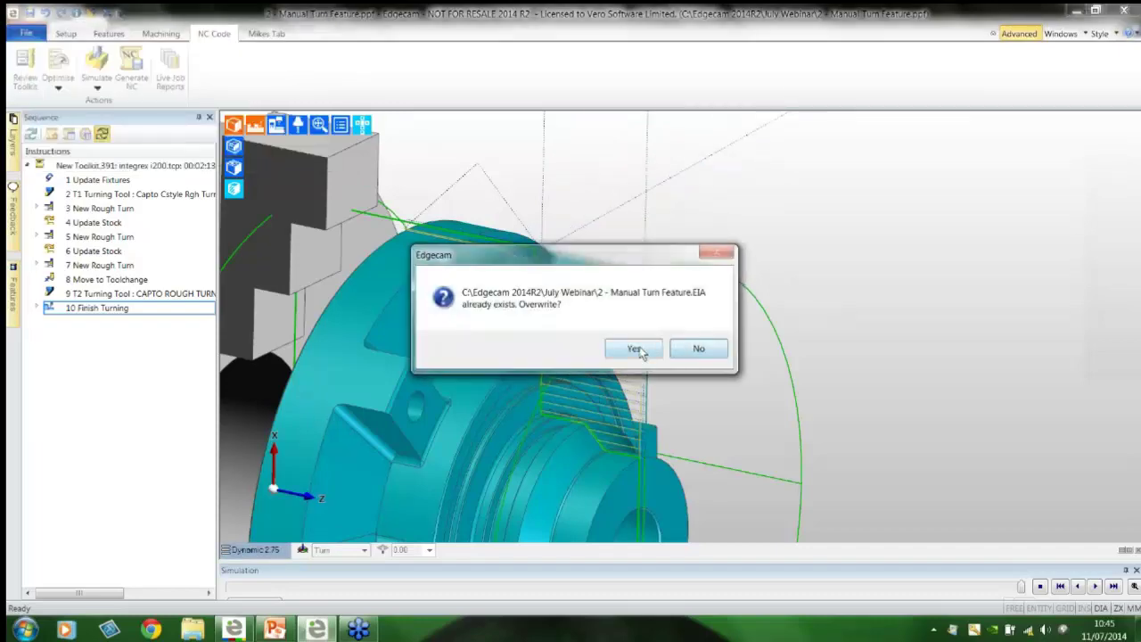
click(634, 349)
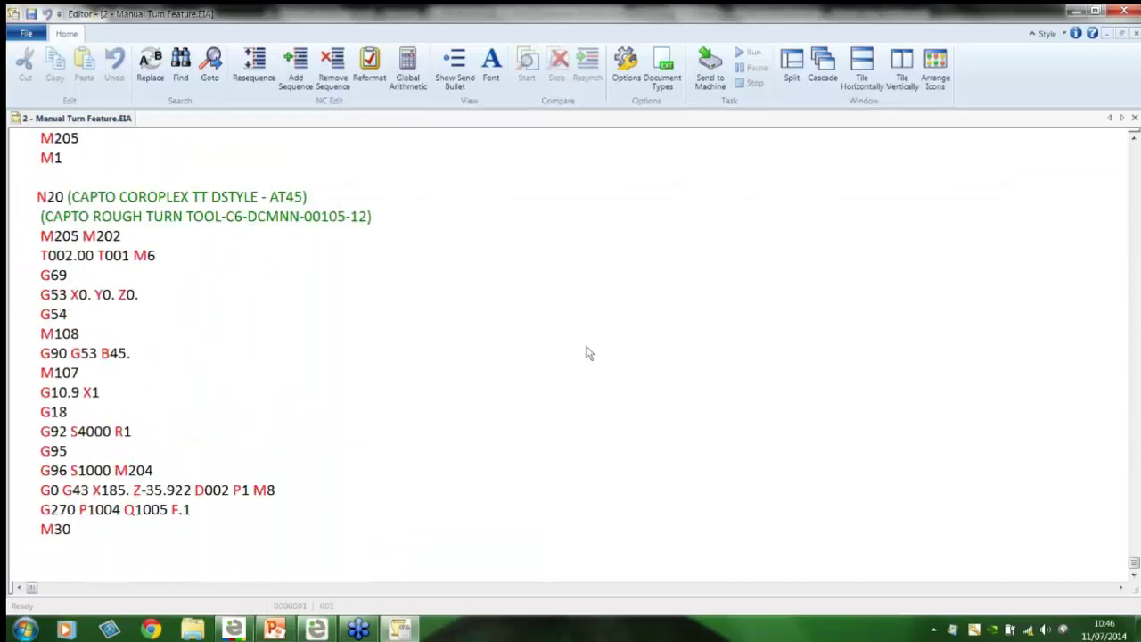
Examine the G270 finishing call in the NC code and the G271 roughing cycle whose P1004 to Q1005 contour it uses.
scroll(585, 353, up, 1)
drag(38, 549, 271, 569)
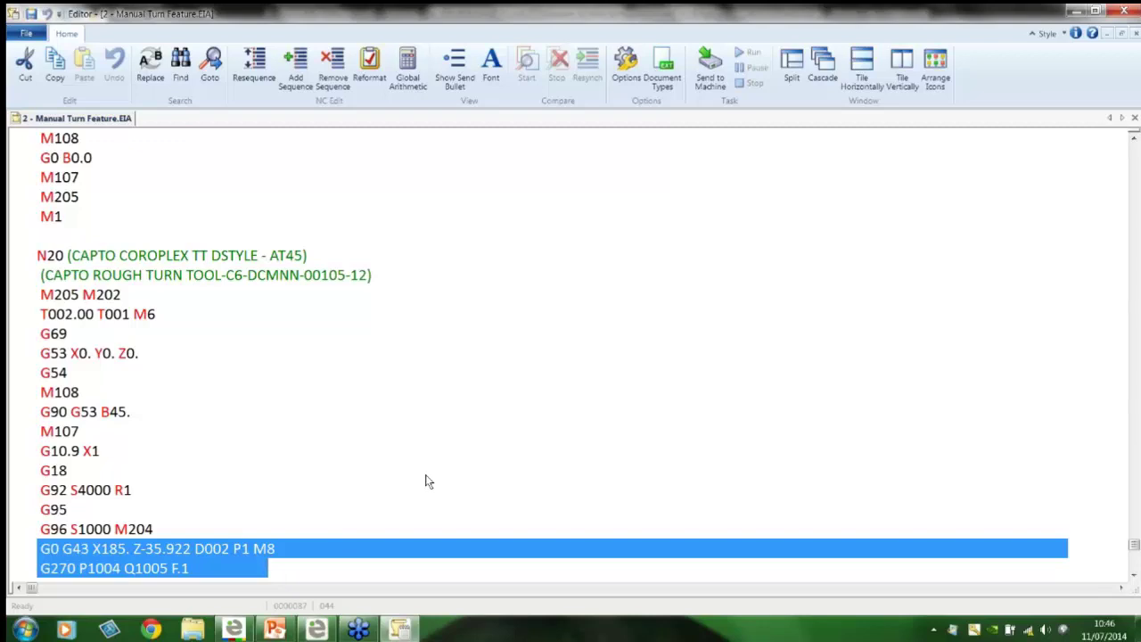
scroll(426, 482, up, 7)
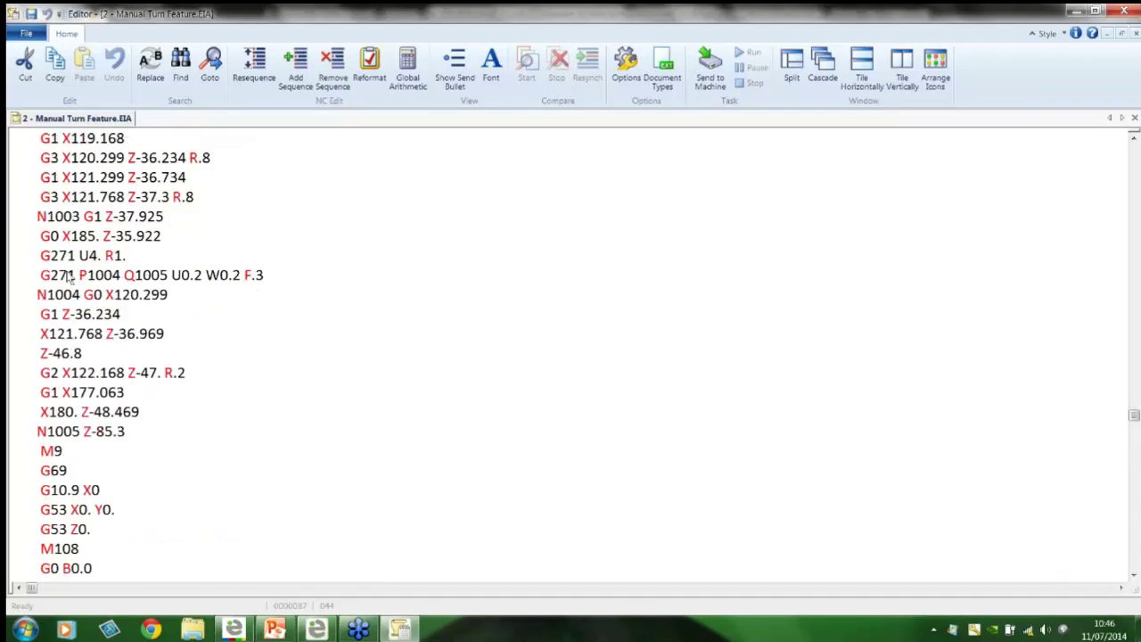
drag(38, 275, 325, 278)
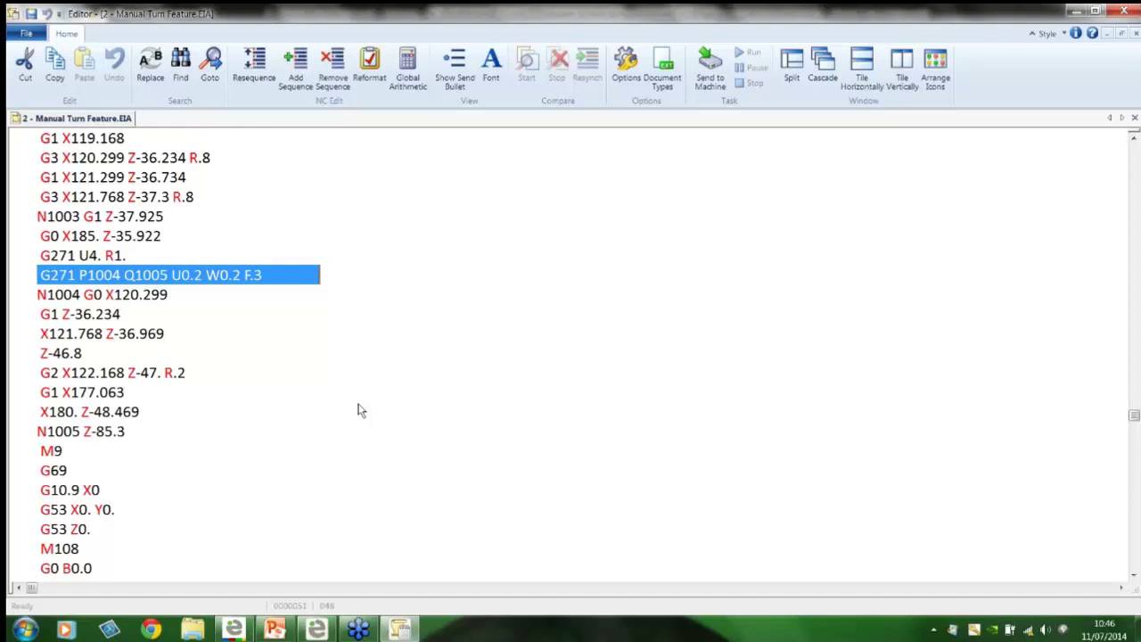
Close the NC code editor and review the Finish Turning cycle's general settings without changing them.
click(1125, 11)
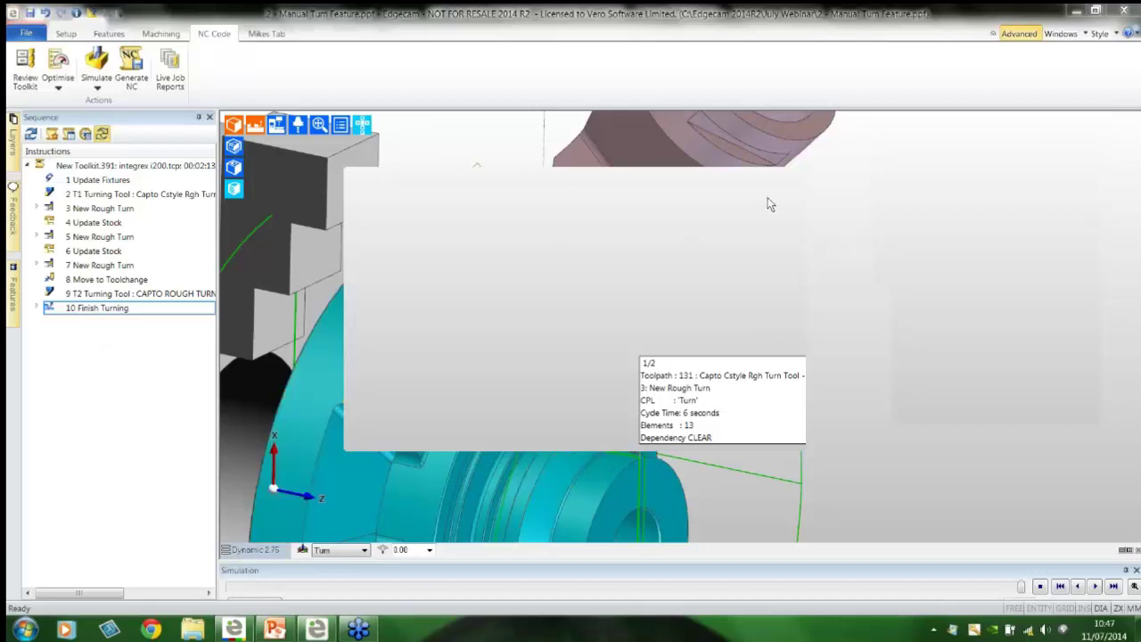
double_click(68, 307)
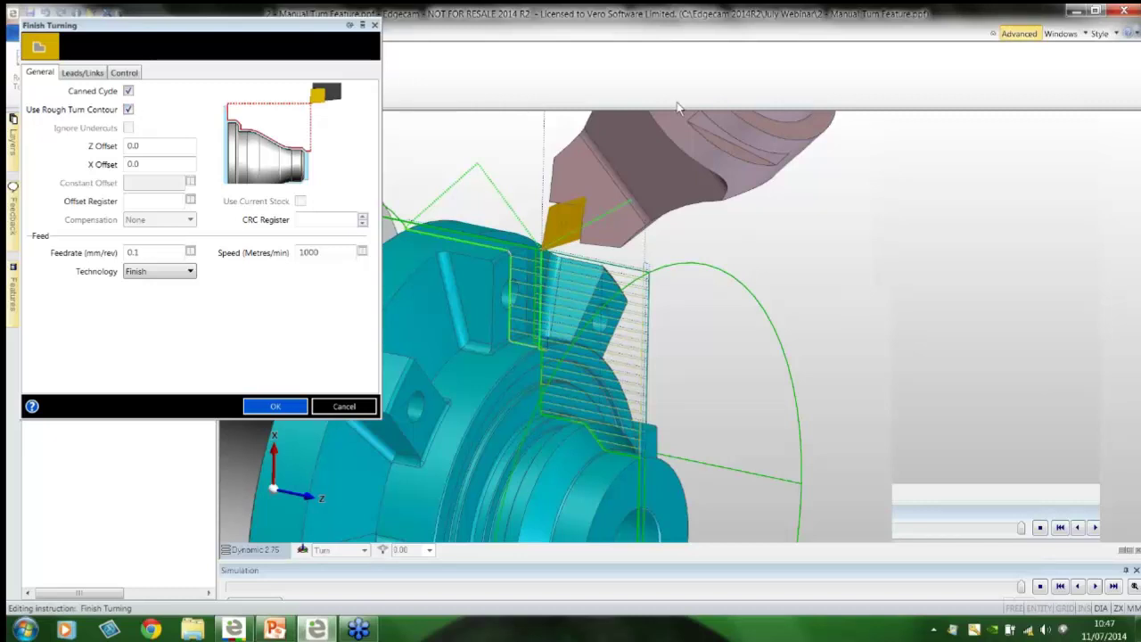
click(375, 26)
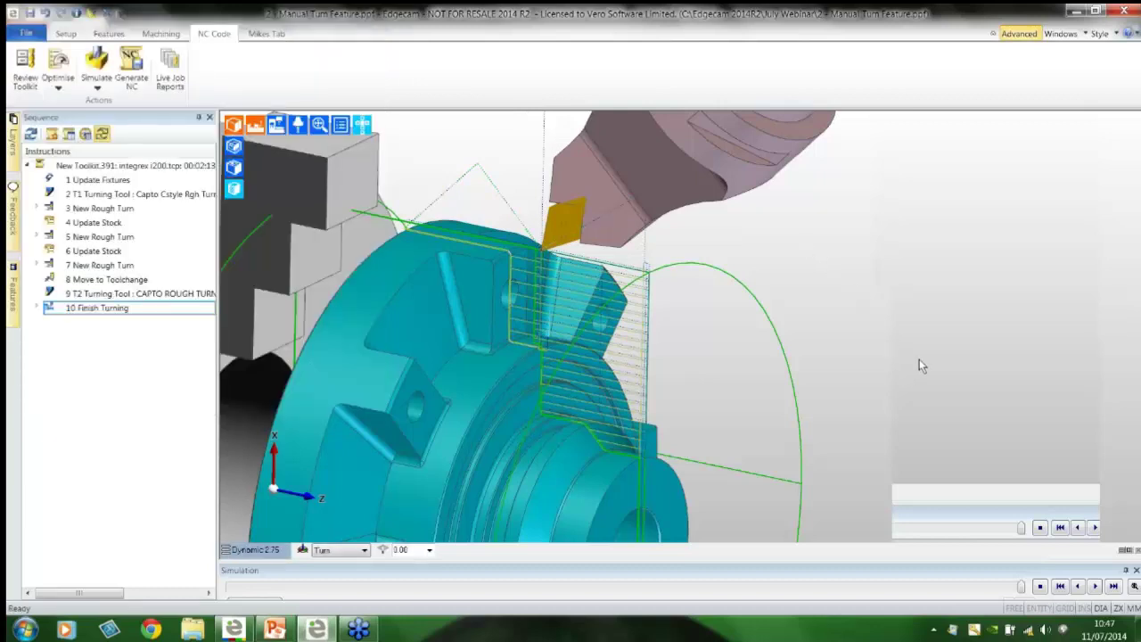